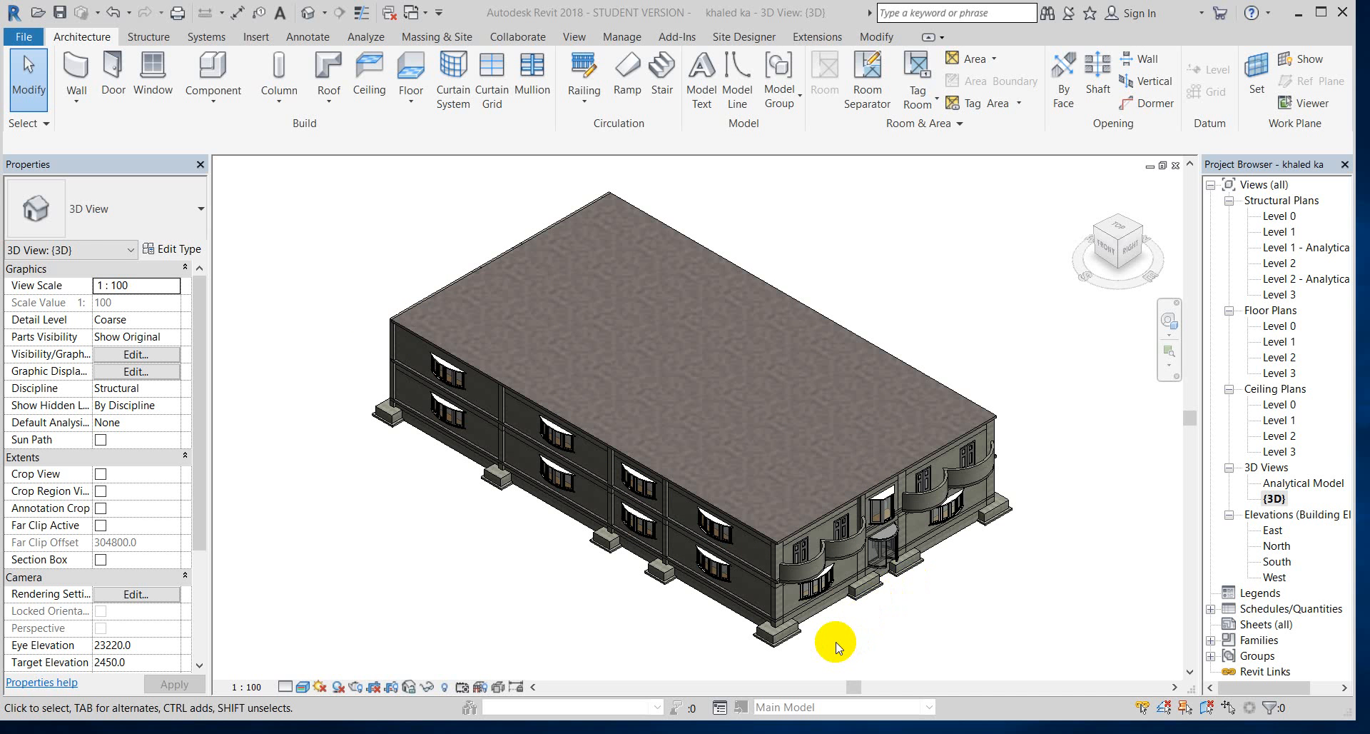
- Inspect the finished building model in the 3D view, including its top floor slab
{"action": "scroll", "coordinate": [837, 646], "scroll_direction": "up", "scroll_amount": 5}
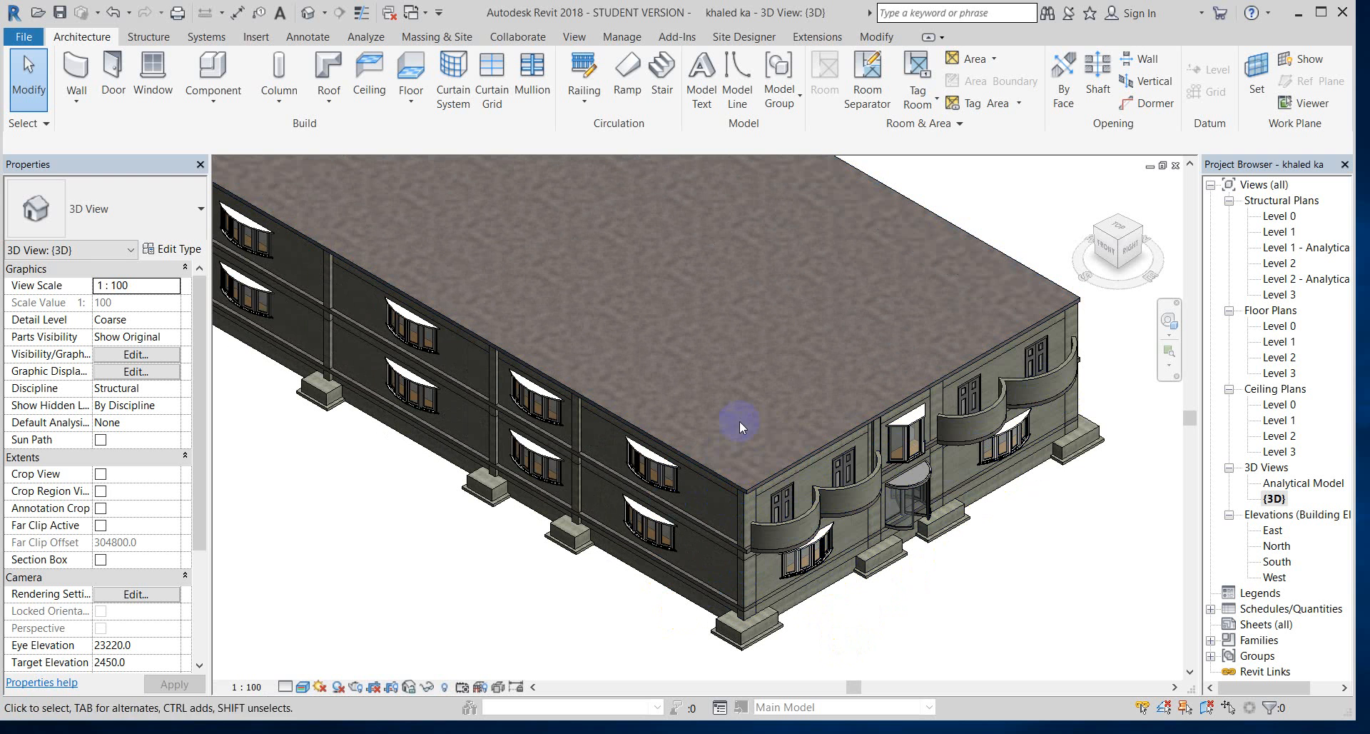
{"action": "left_click", "coordinate": [730, 477]}
{"action": "scroll", "coordinate": [774, 436], "scroll_direction": "down", "scroll_amount": 1}
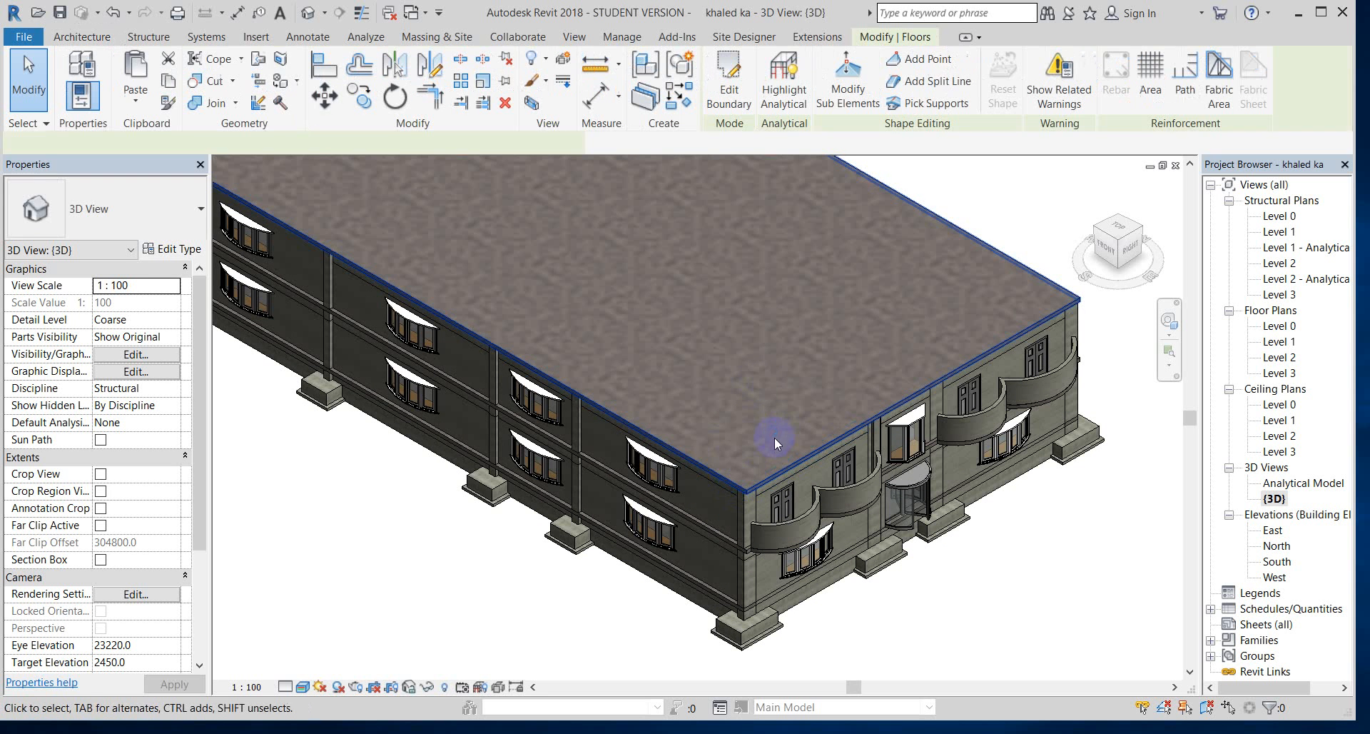
{"action": "scroll", "coordinate": [789, 476], "scroll_direction": "down", "scroll_amount": 1}
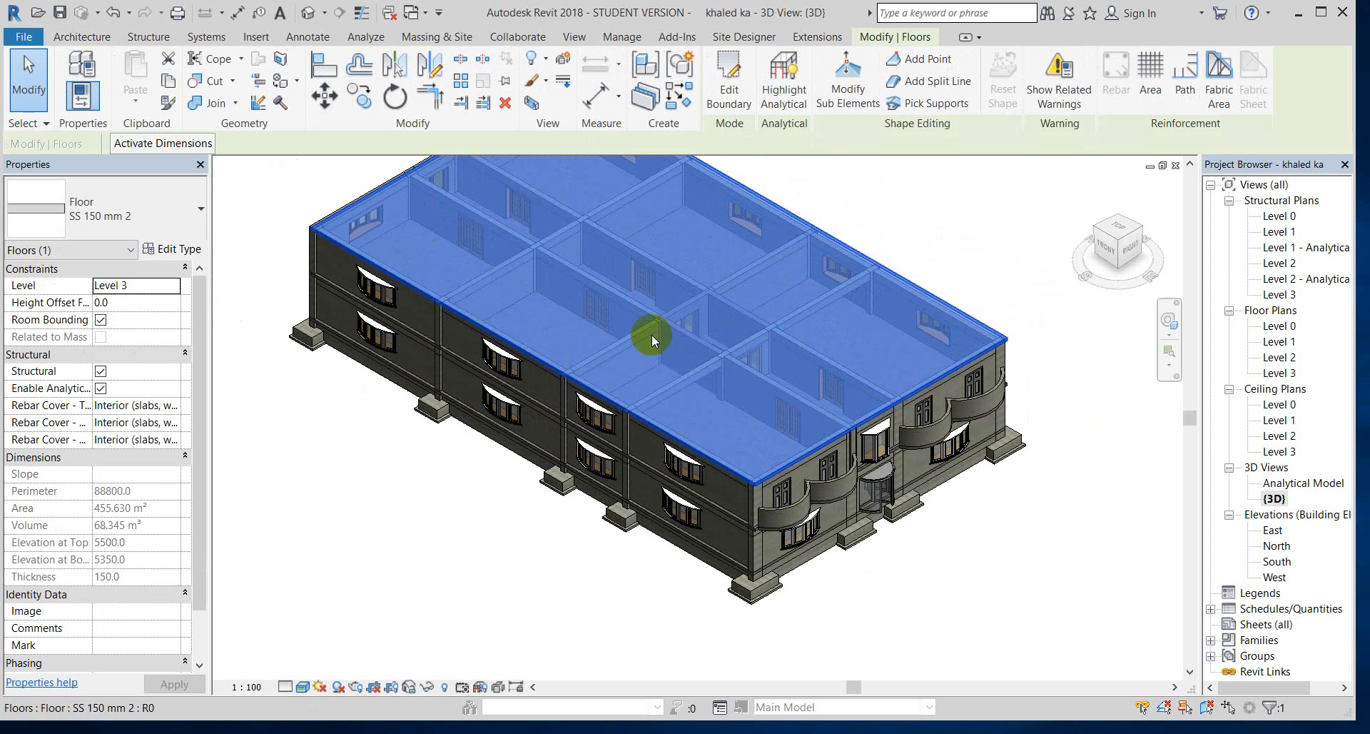
{"action": "middle_click_drag", "start_coordinate": [730, 328], "coordinate": [768, 323], "text": "shift"}
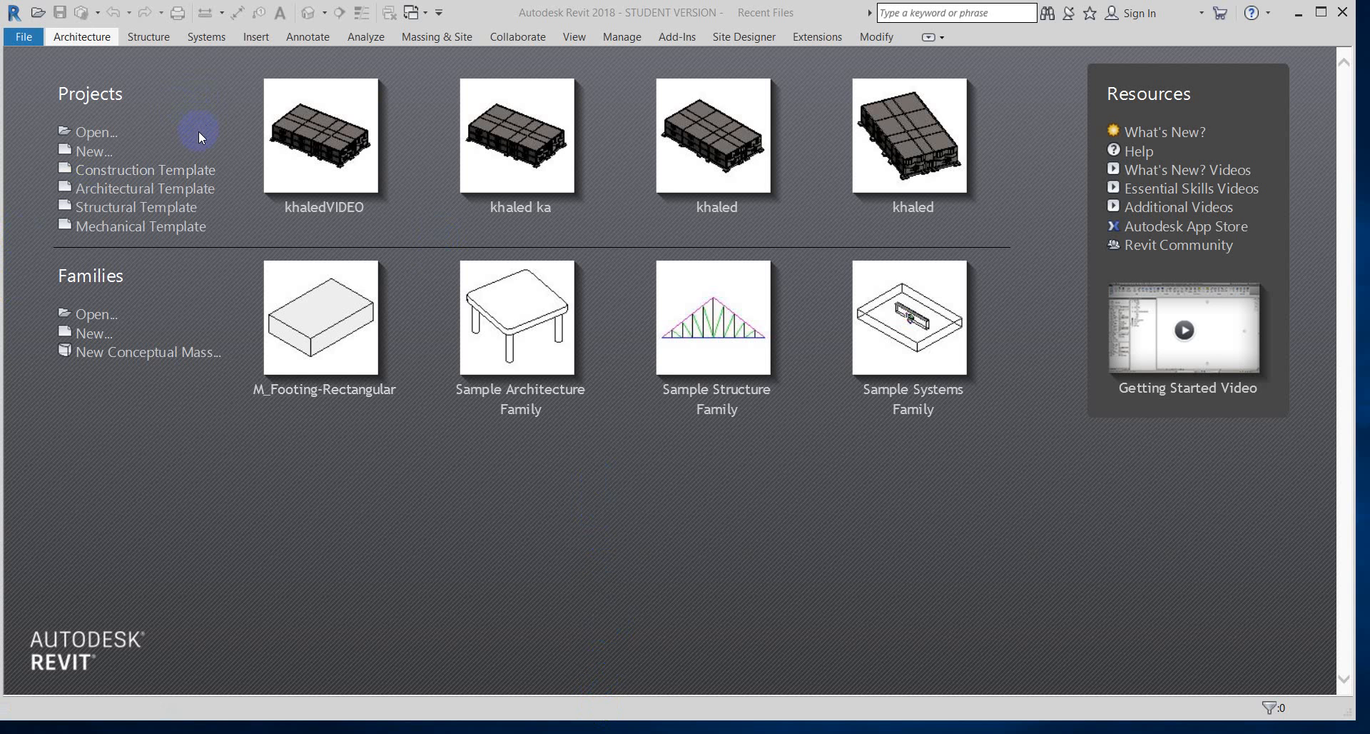
- Create a new project based on the Structural Template
{"action": "left_click", "coordinate": [96, 151]}
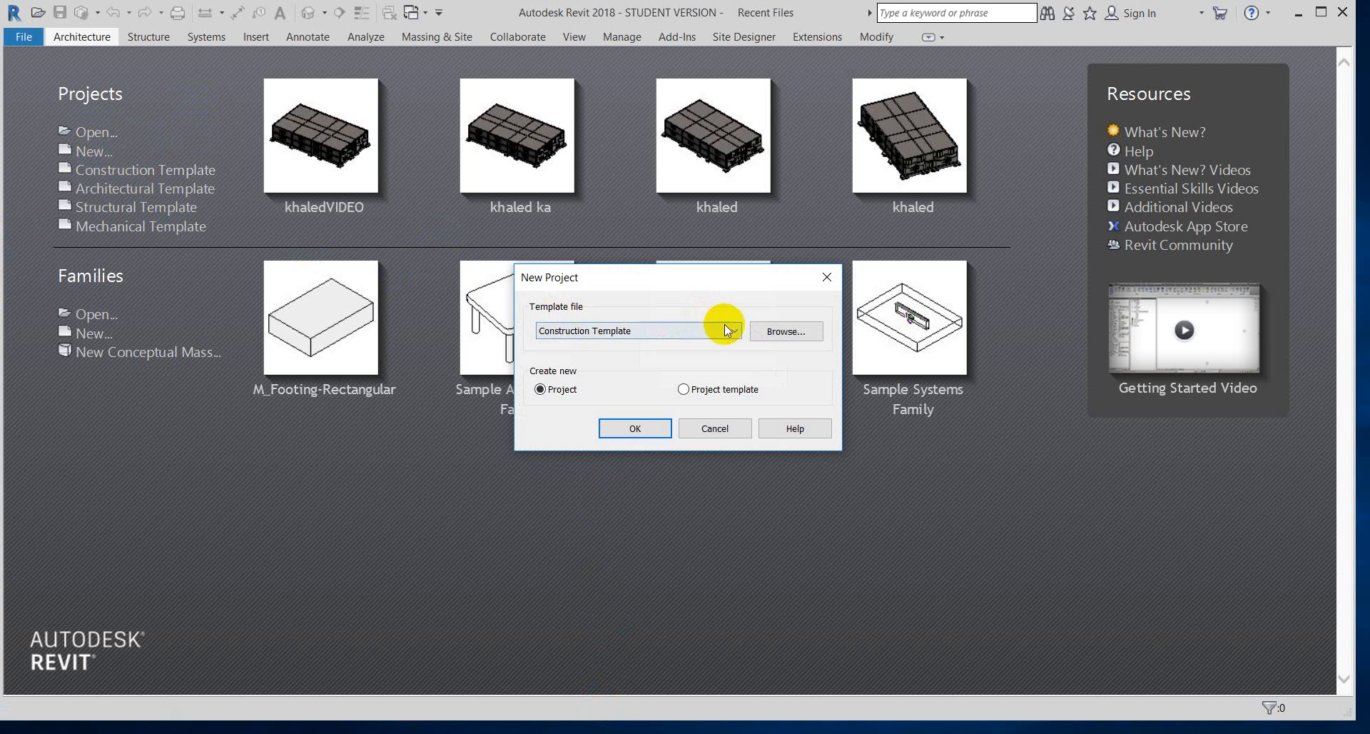
{"action": "left_click", "coordinate": [733, 331]}
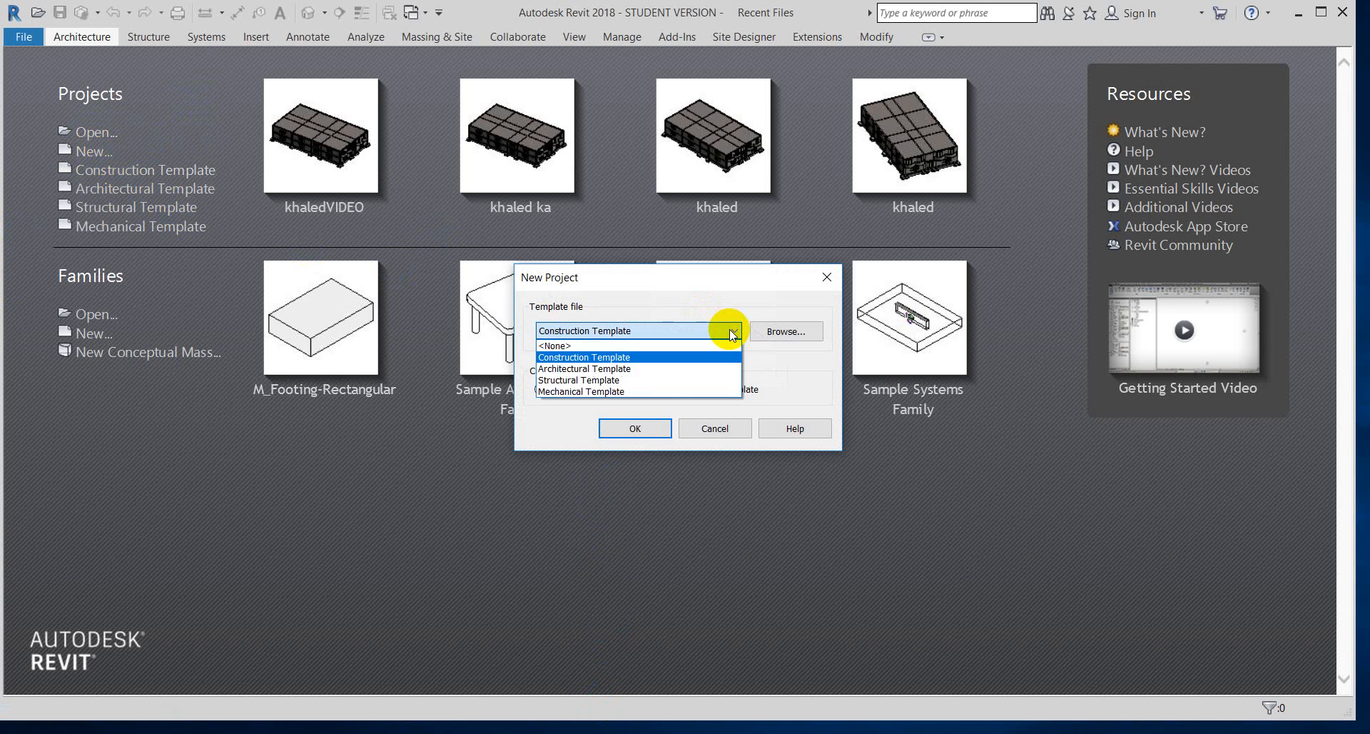
{"action": "left_click", "coordinate": [677, 379]}
{"action": "left_click", "coordinate": [634, 431]}
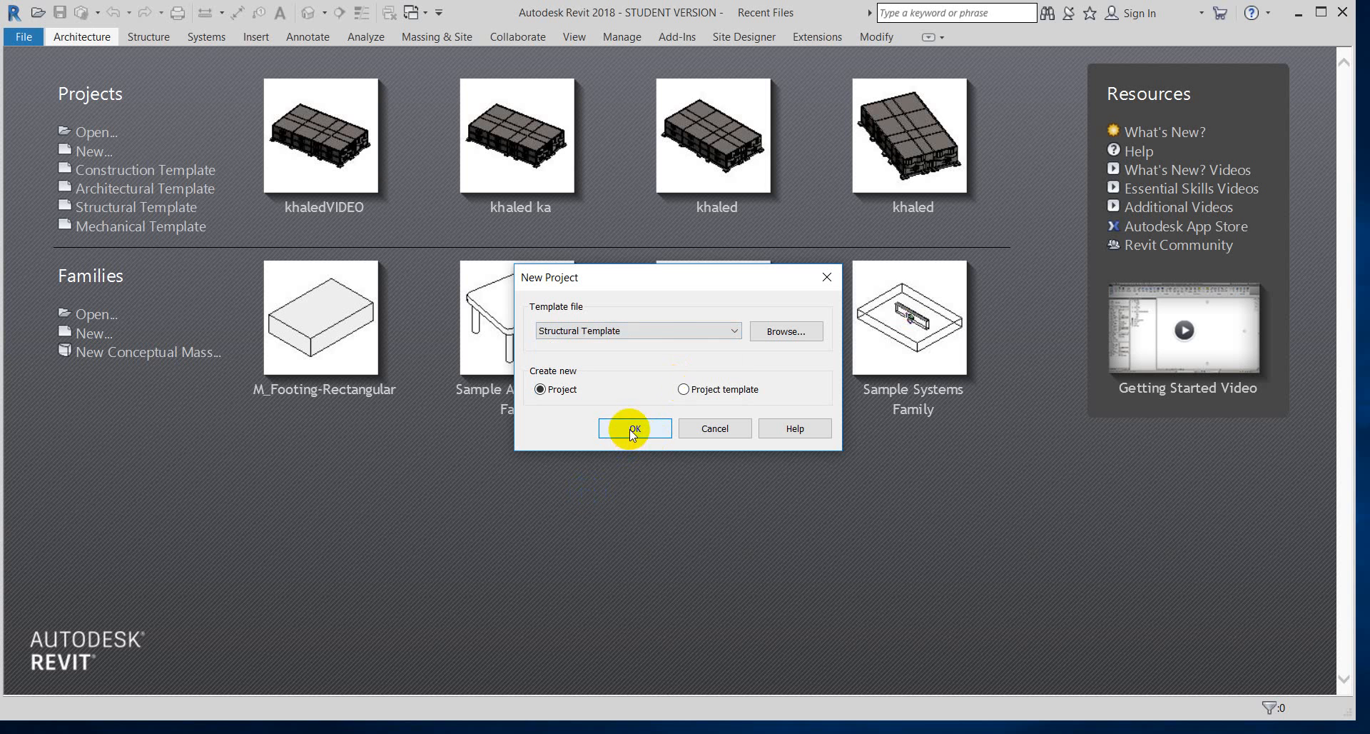
{"action": "left_click", "coordinate": [630, 429]}
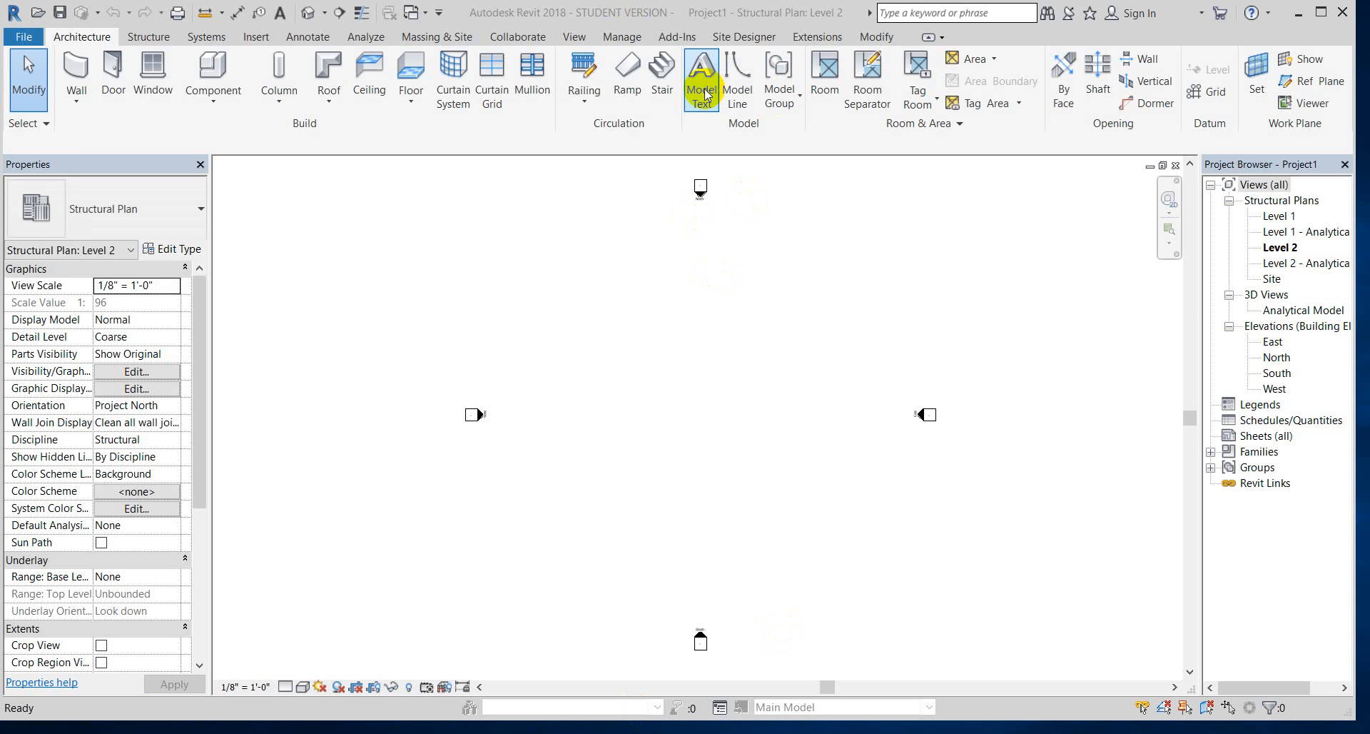
- Open the East elevation view and examine the Level 1 and Level 2 lines and their elevation labels
{"action": "left_click", "coordinate": [1273, 342]}
{"action": "double_click", "coordinate": [1274, 344]}
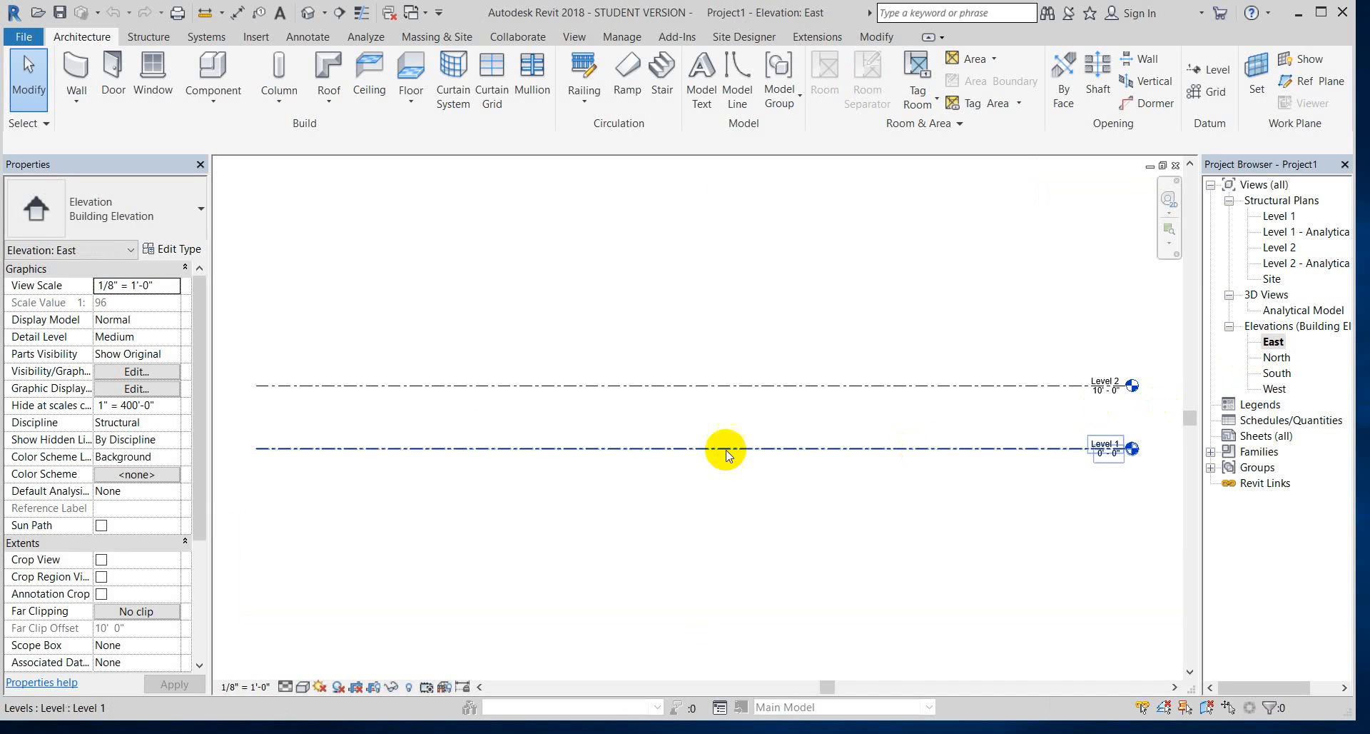
{"action": "scroll", "coordinate": [778, 460], "scroll_direction": "down", "scroll_amount": 1}
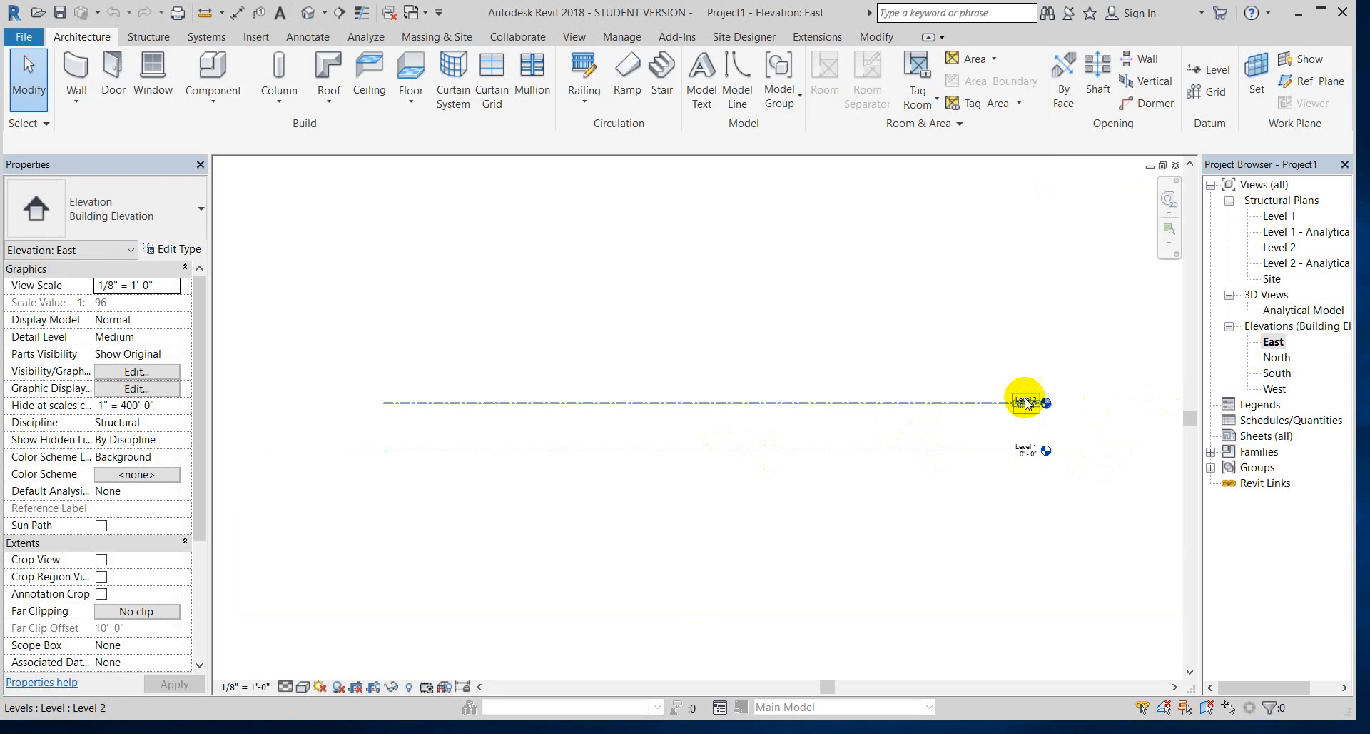
{"action": "scroll", "coordinate": [1028, 456], "scroll_direction": "up", "scroll_amount": 1}
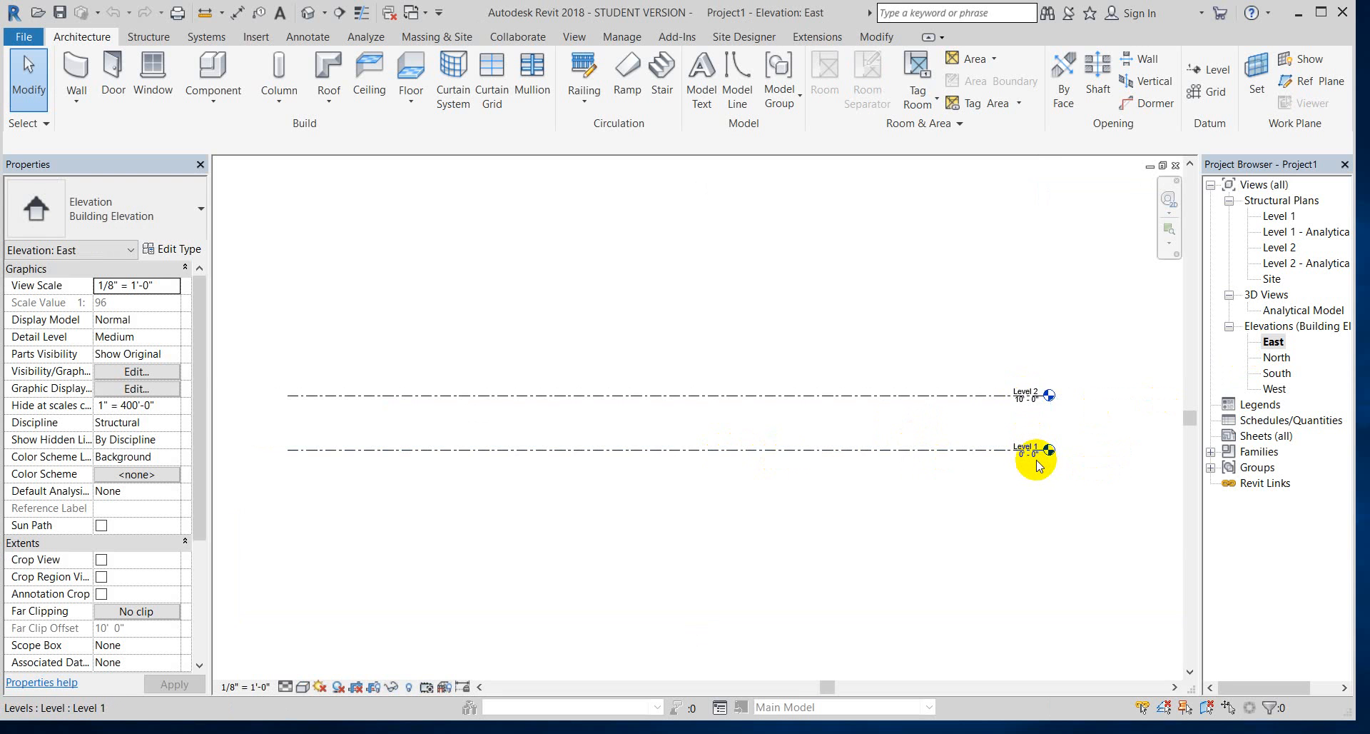
{"action": "scroll", "coordinate": [1028, 460], "scroll_direction": "up", "scroll_amount": 2}
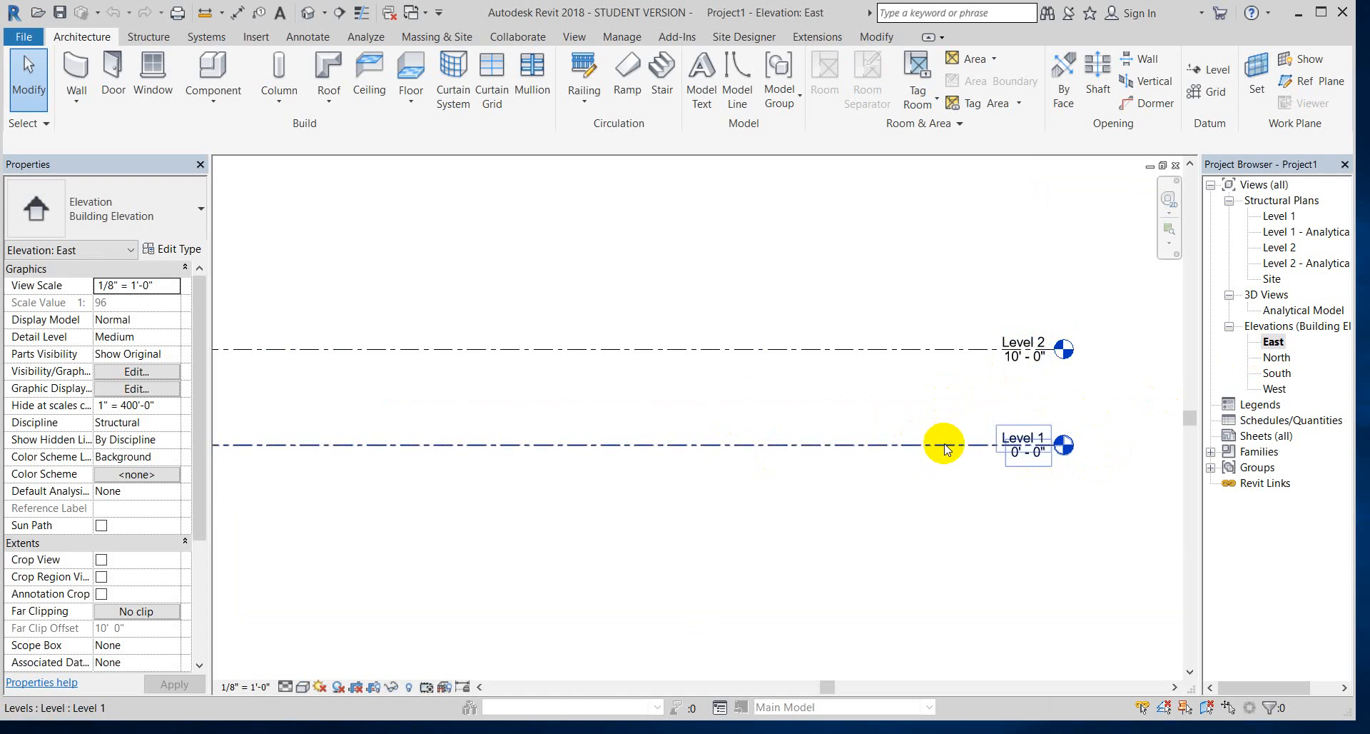
{"action": "scroll", "coordinate": [876, 428], "scroll_direction": "down", "scroll_amount": 1}
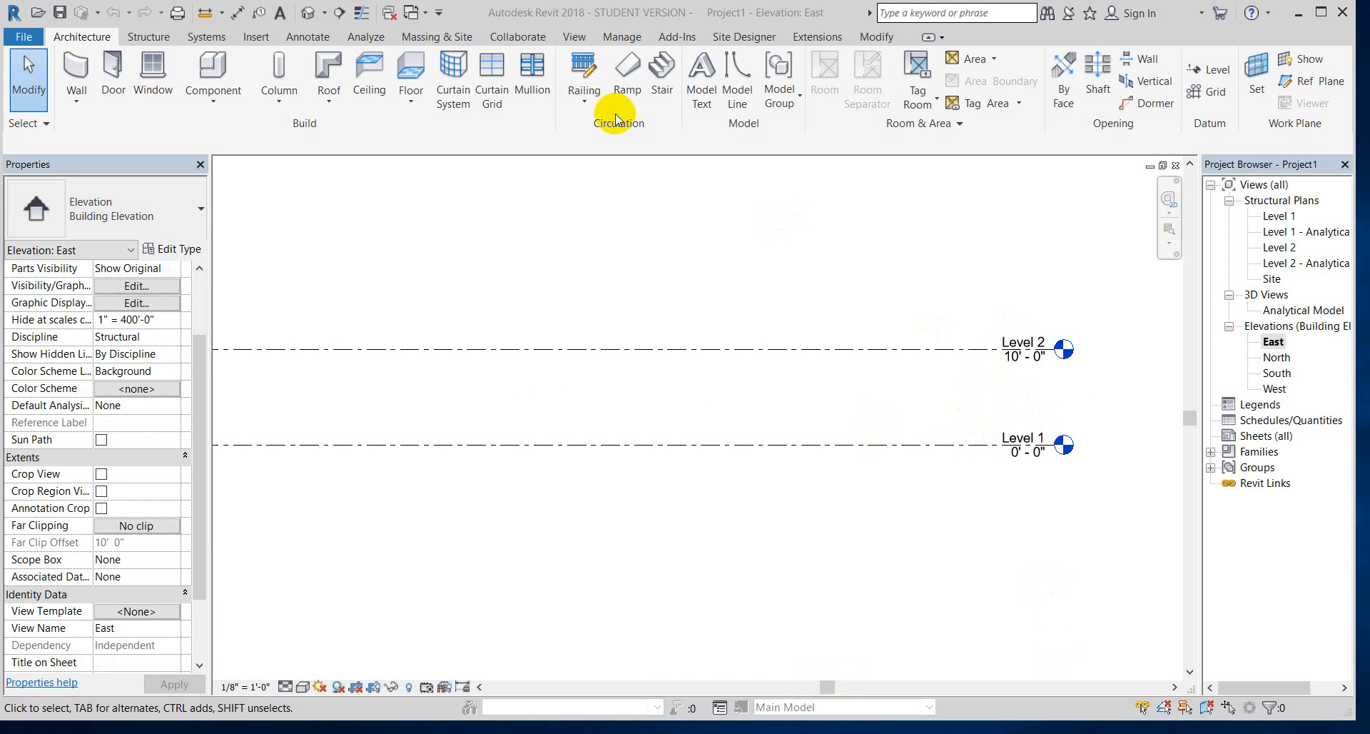
- In the project units, set the Length format to Millimeters
{"action": "left_click", "coordinate": [636, 38]}
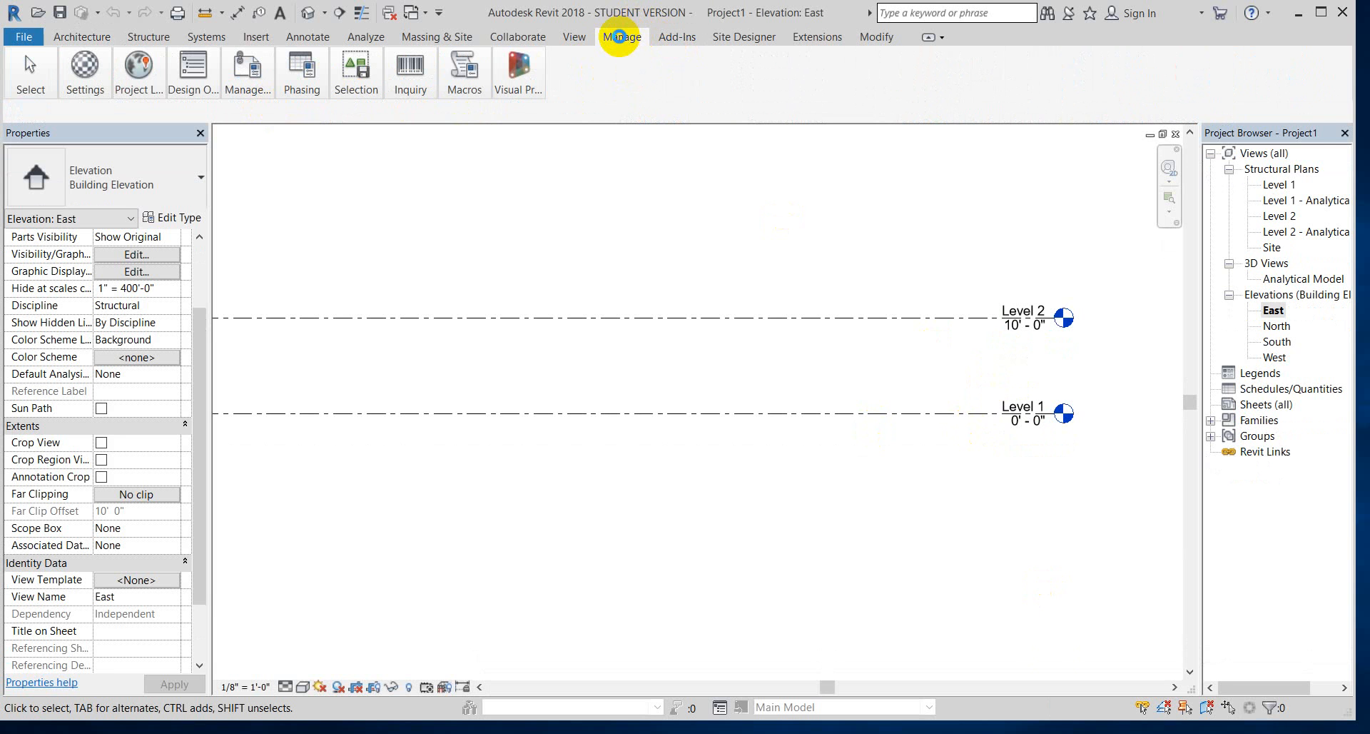
{"action": "double_click", "coordinate": [621, 37]}
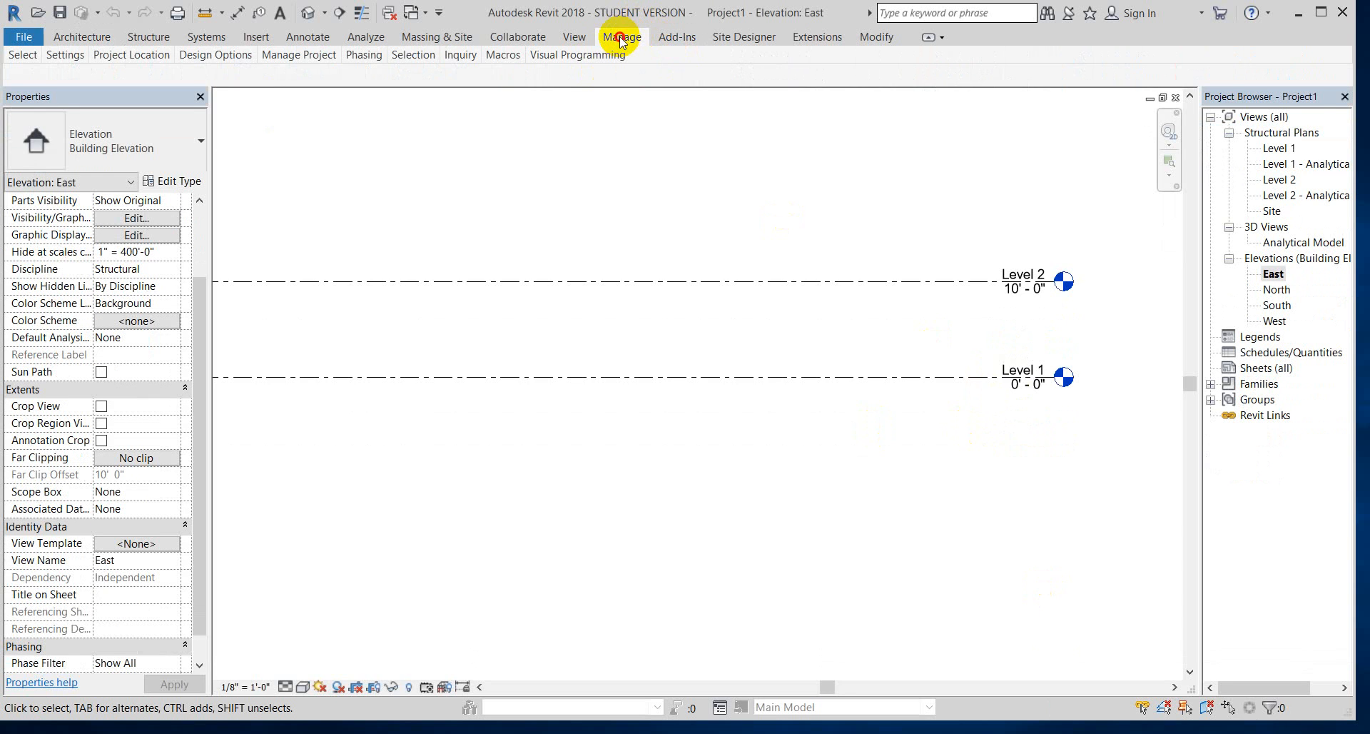
{"action": "double_click", "coordinate": [621, 37]}
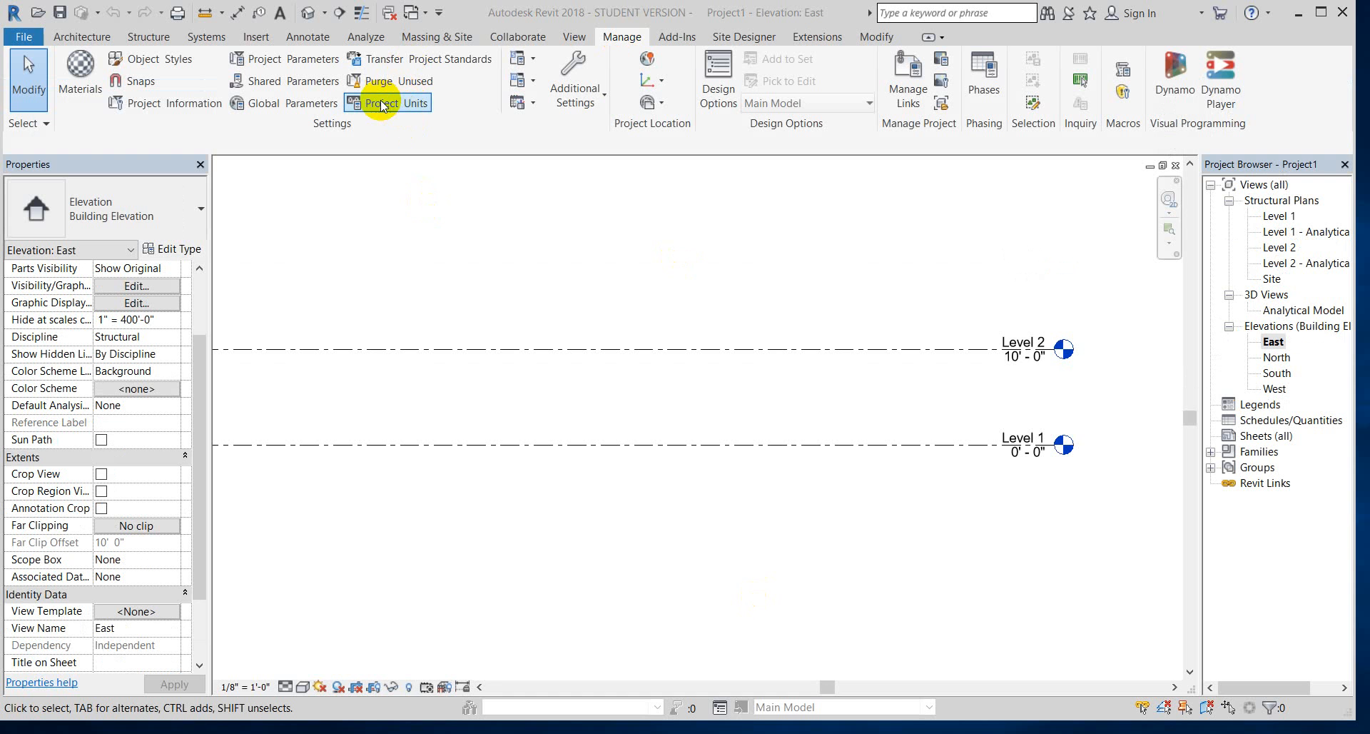
{"action": "left_click", "coordinate": [390, 107]}
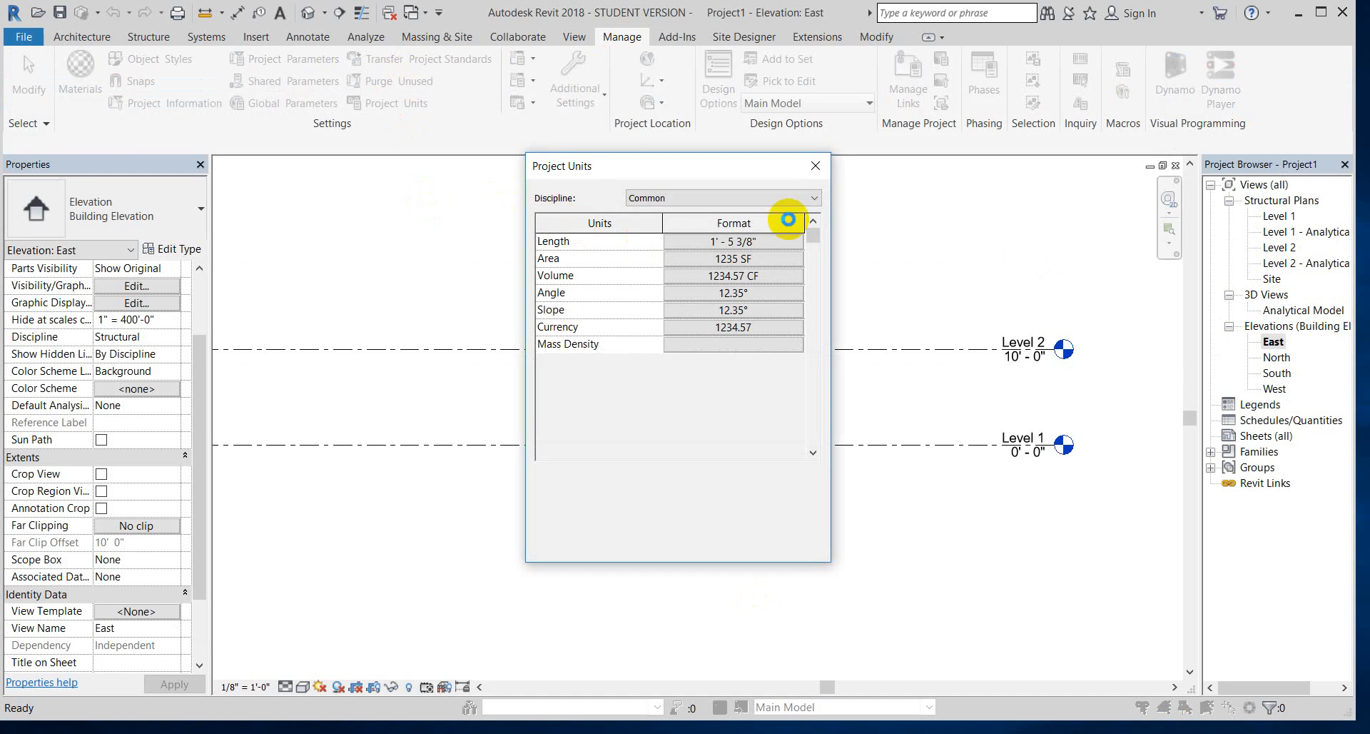
{"action": "left_click", "coordinate": [724, 201]}
{"action": "left_click", "coordinate": [724, 201]}
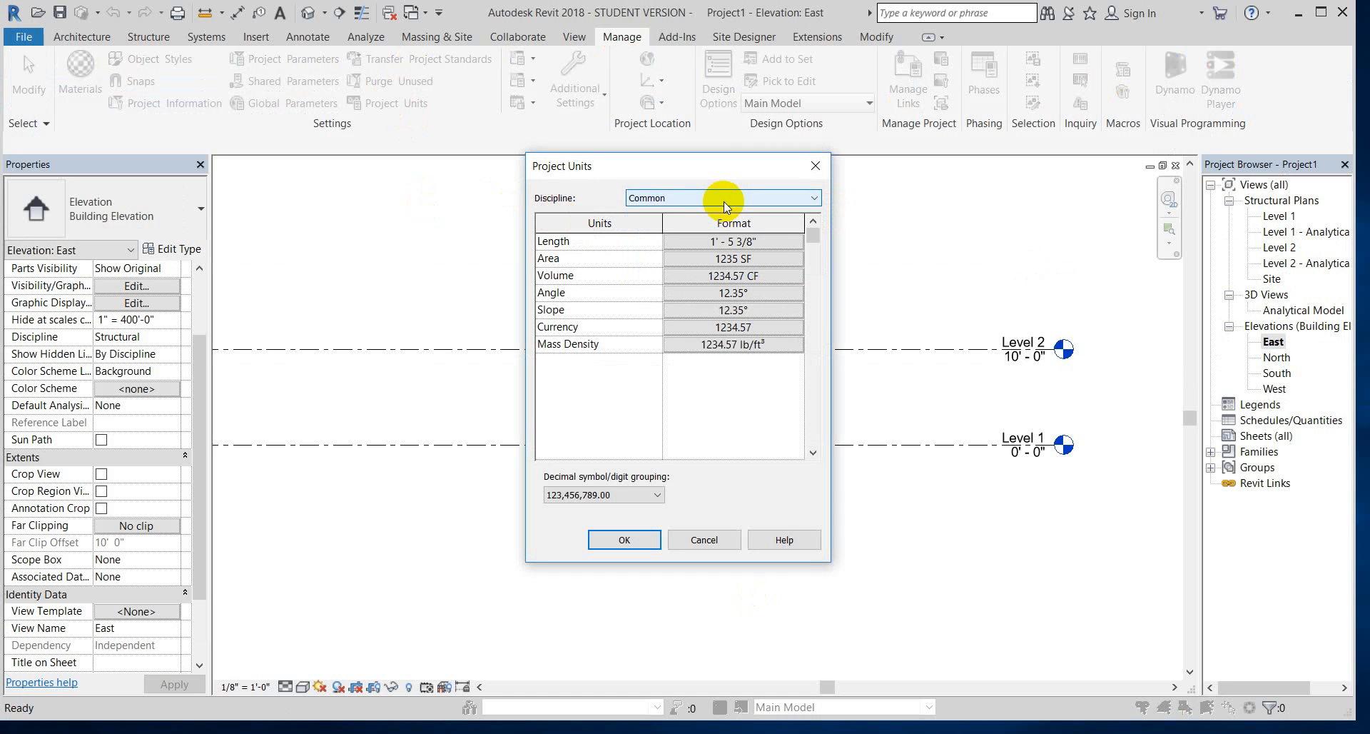
{"action": "left_click", "coordinate": [783, 241]}
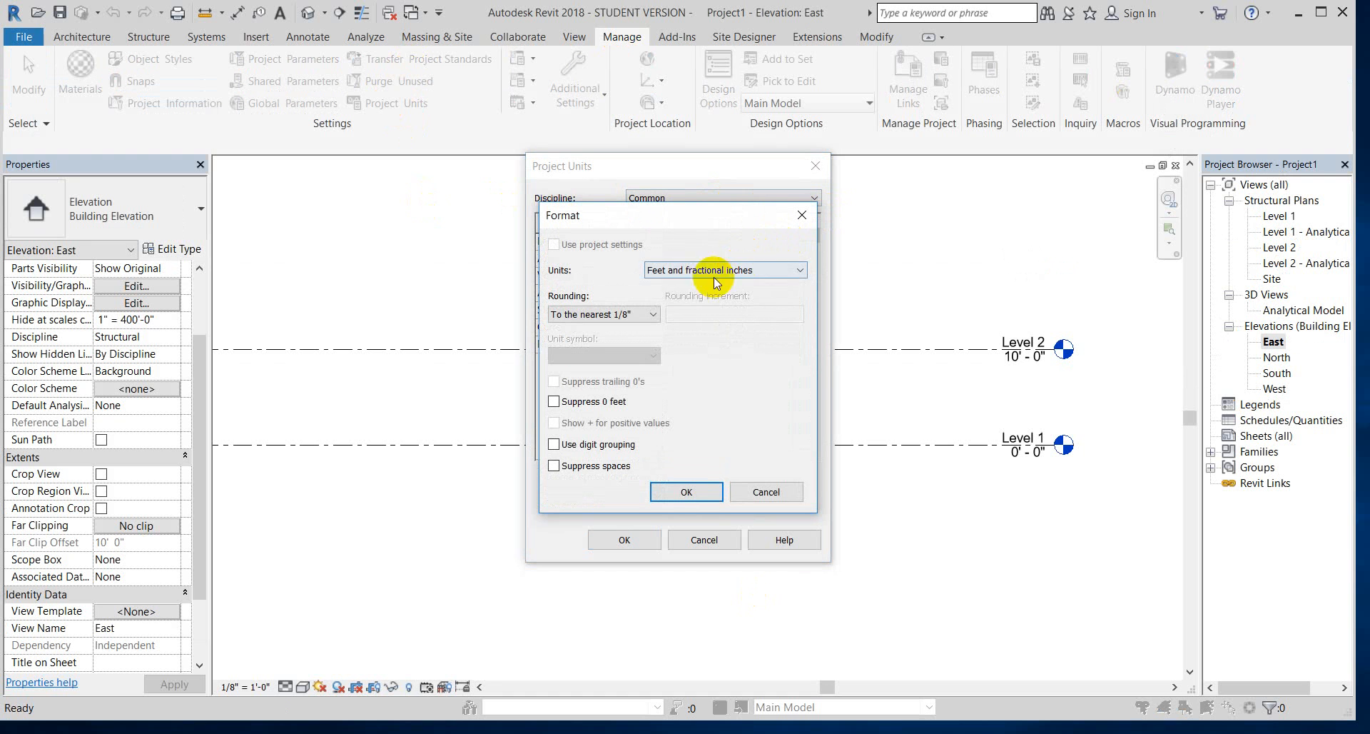
{"action": "left_click", "coordinate": [652, 320]}
{"action": "left_click", "coordinate": [651, 317]}
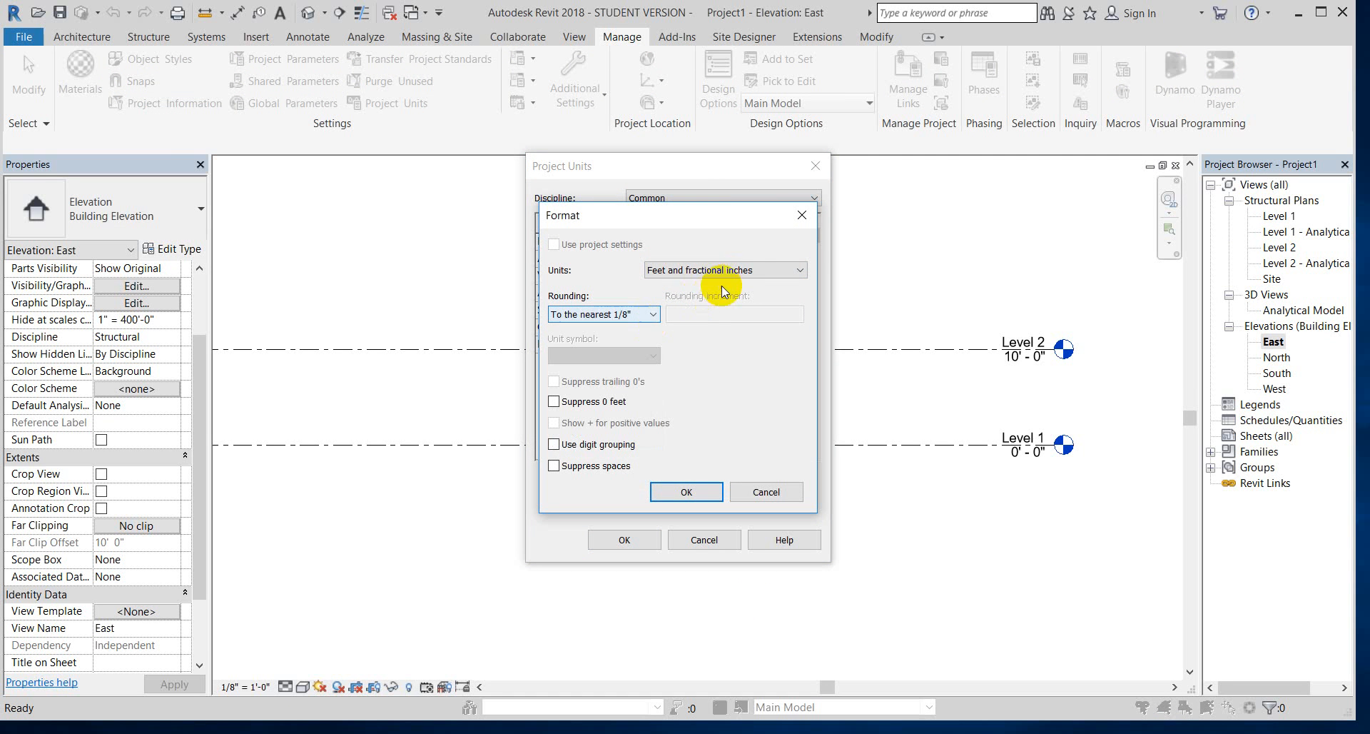
{"action": "left_click", "coordinate": [780, 261]}
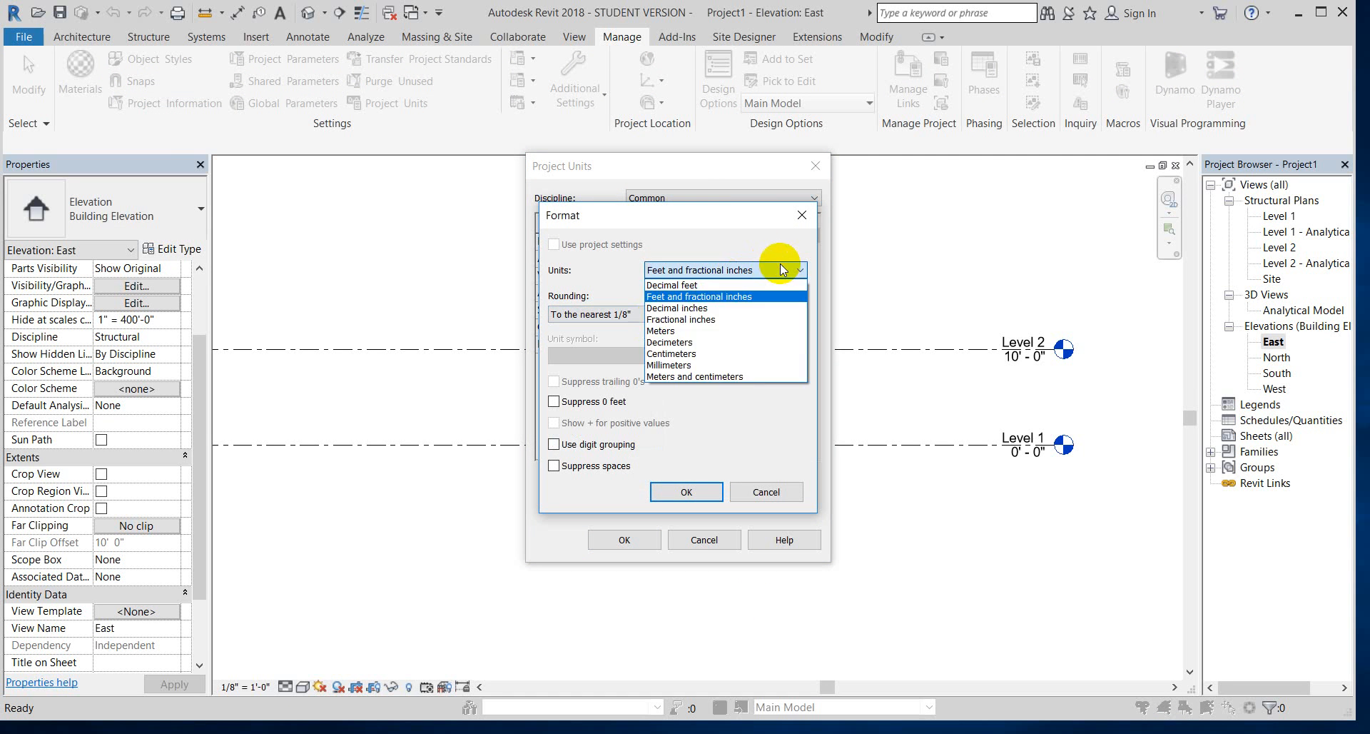
{"action": "left_click", "coordinate": [683, 364]}
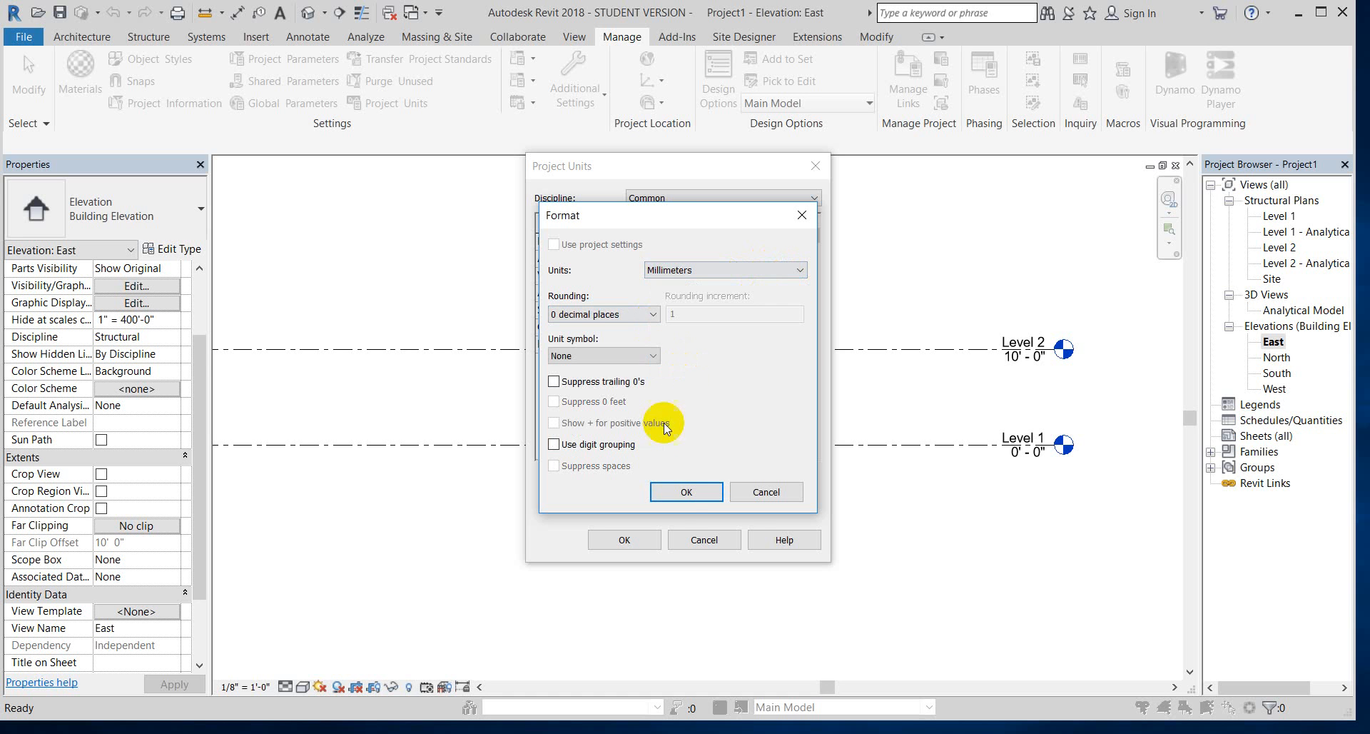
{"action": "left_click", "coordinate": [674, 495]}
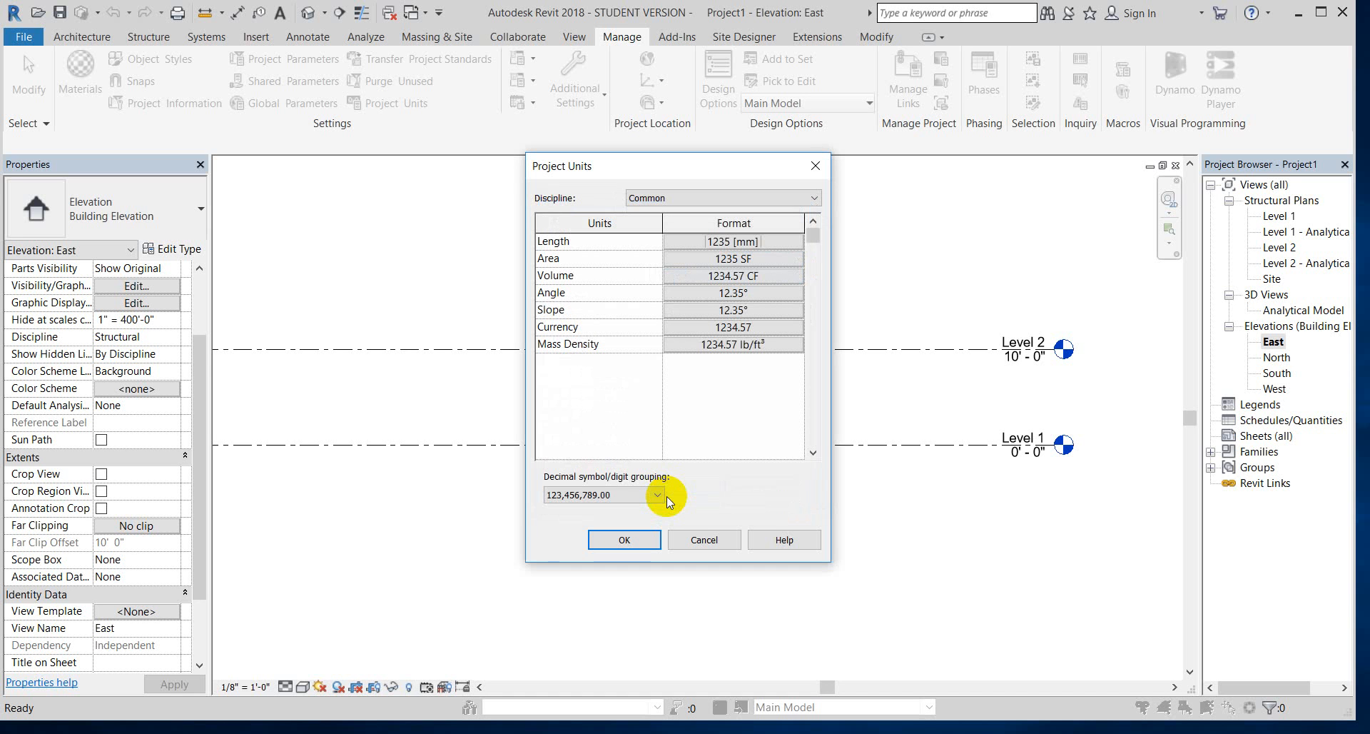
- Set the project's Area unit format to Square meters
{"action": "left_click", "coordinate": [788, 264]}
{"action": "left_click", "coordinate": [776, 270]}
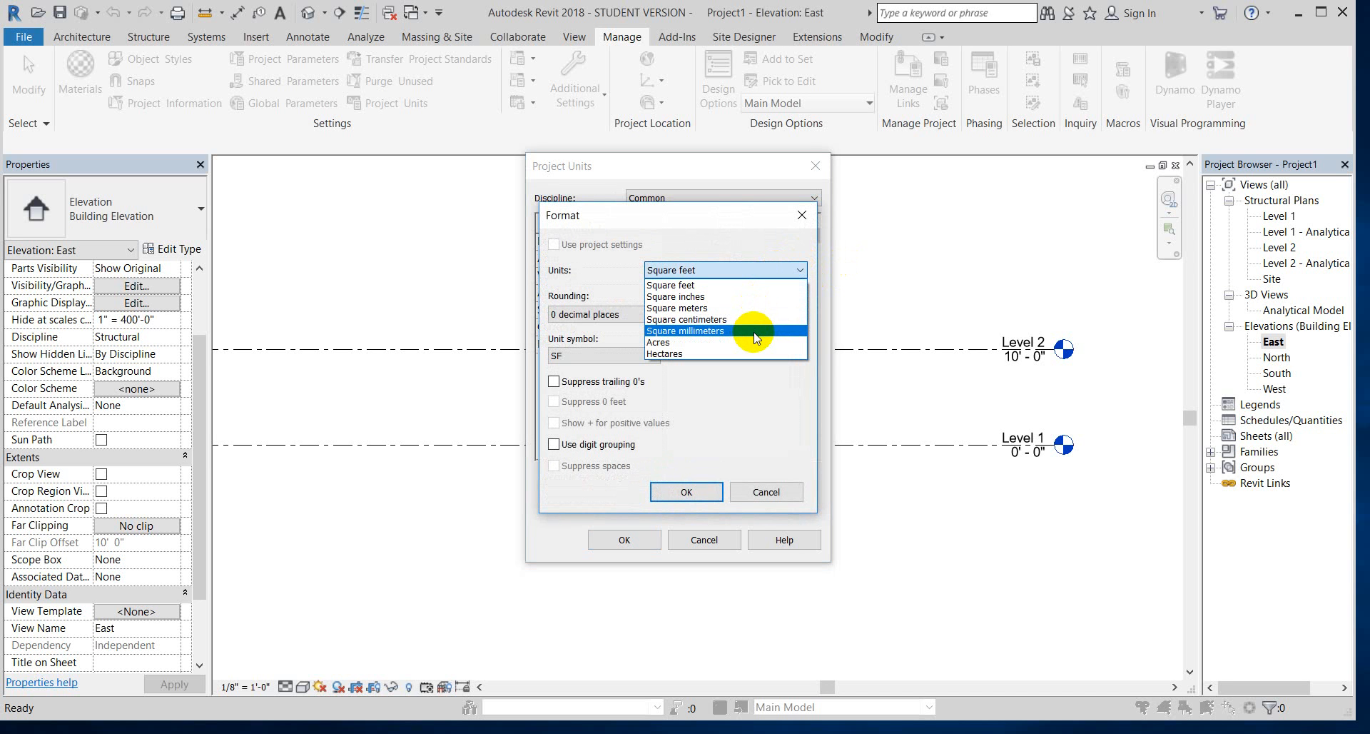
{"action": "left_click", "coordinate": [761, 308]}
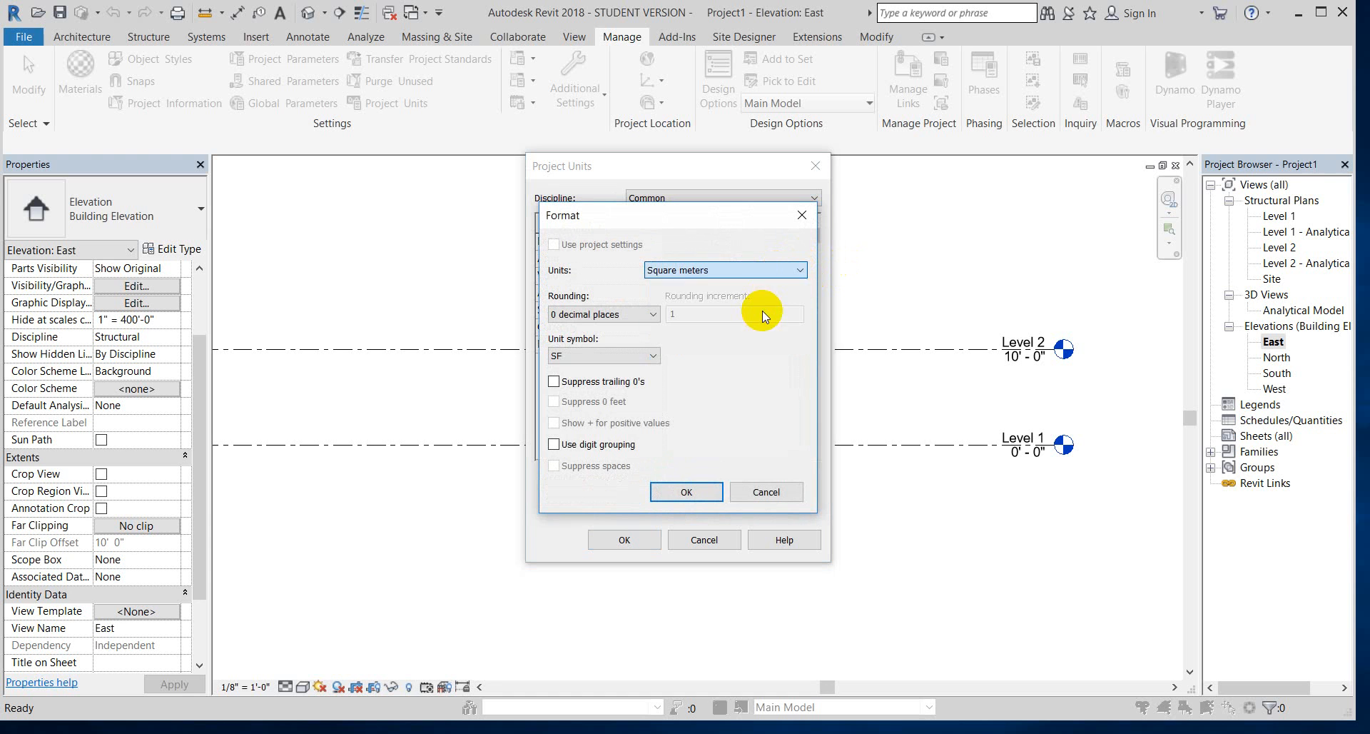
{"action": "left_click", "coordinate": [686, 491]}
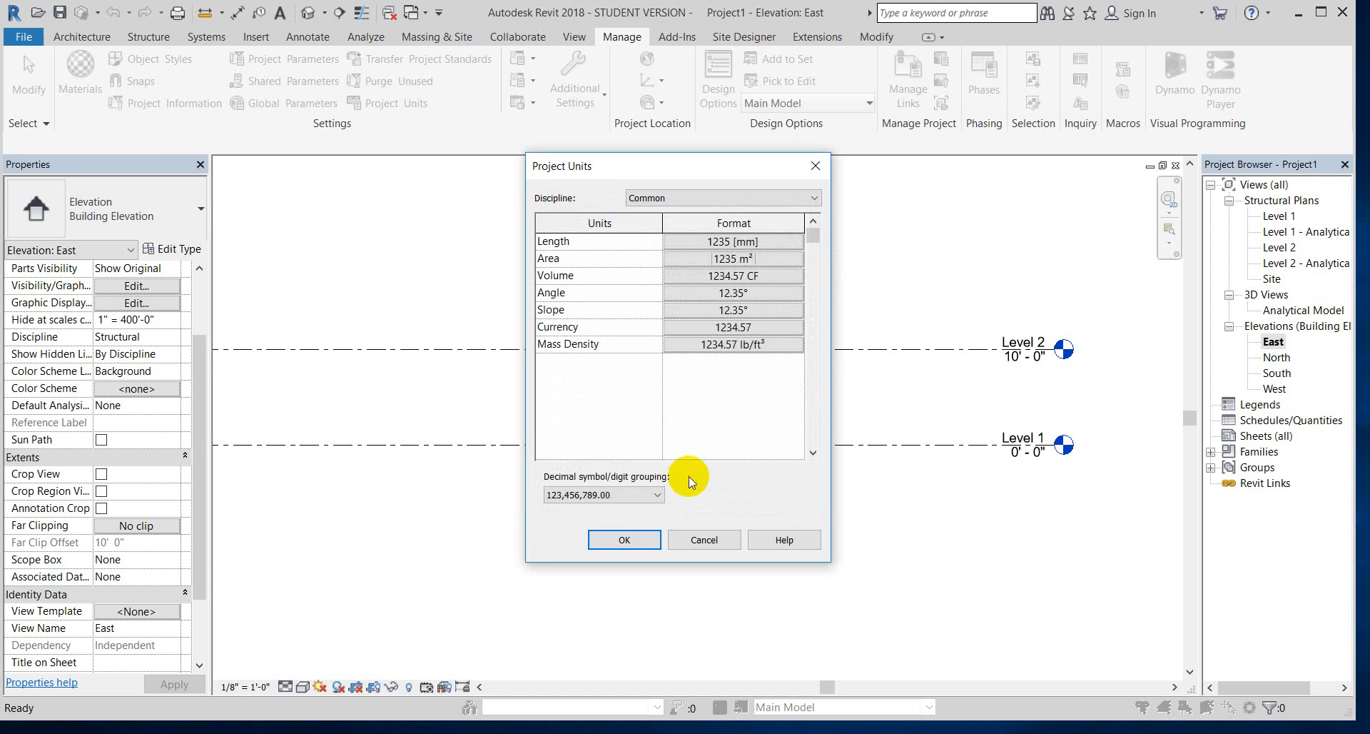
- Set the project's Volume unit format to Cubic meters and apply the project units
{"action": "left_click", "coordinate": [769, 272]}
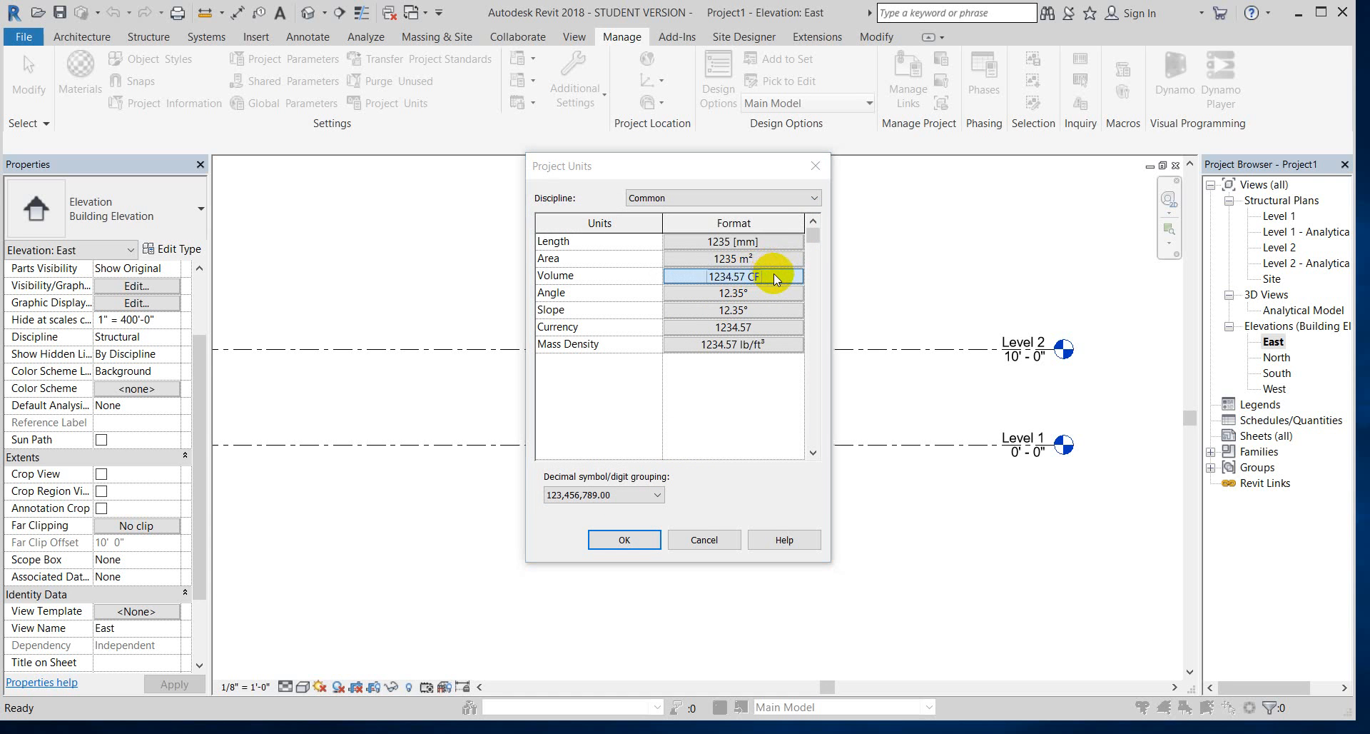
{"action": "left_click", "coordinate": [790, 273]}
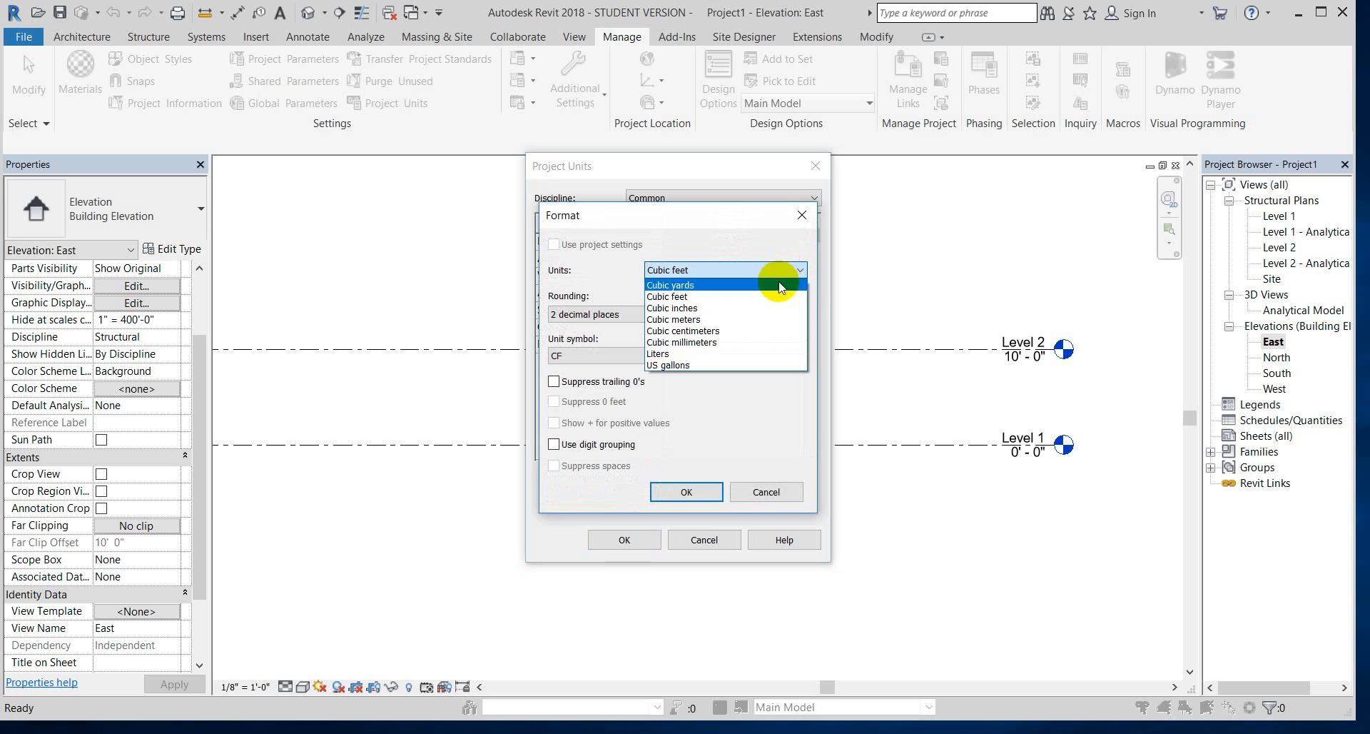
{"action": "left_click", "coordinate": [776, 312]}
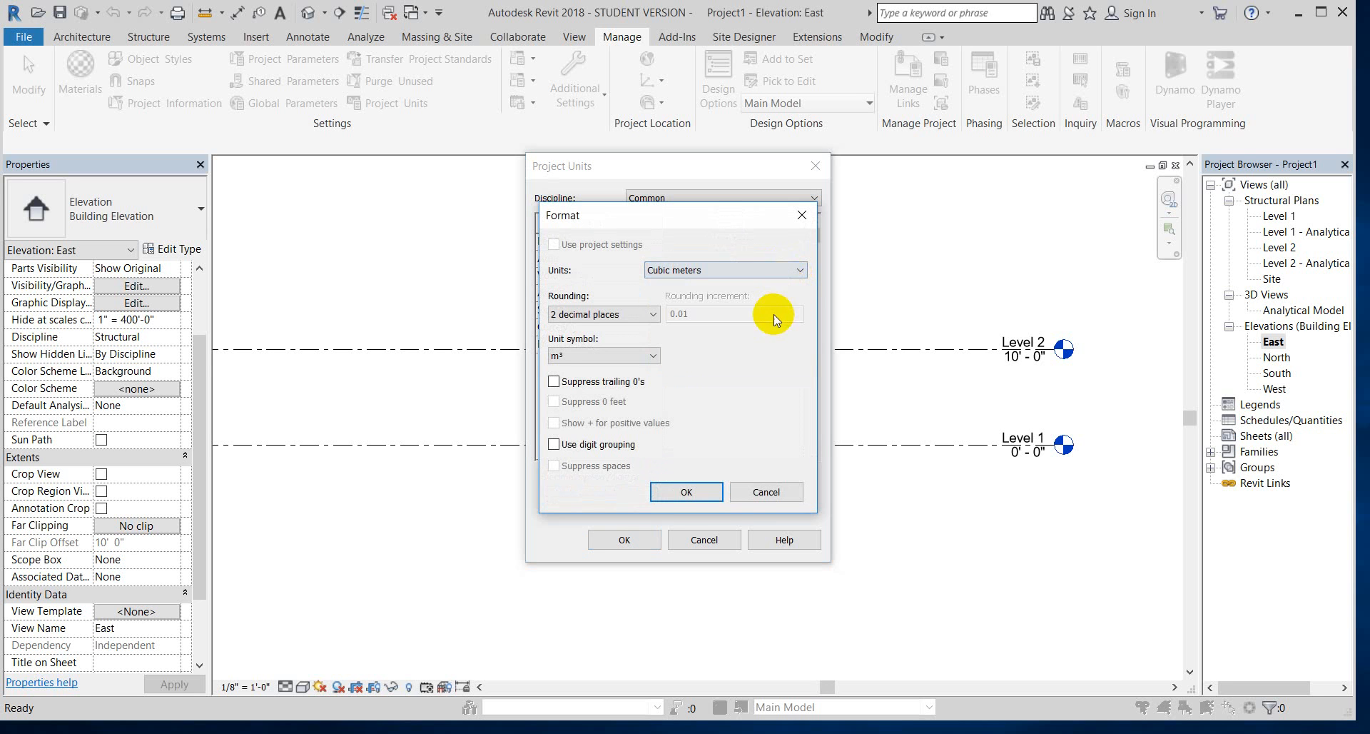
{"action": "left_click", "coordinate": [683, 490]}
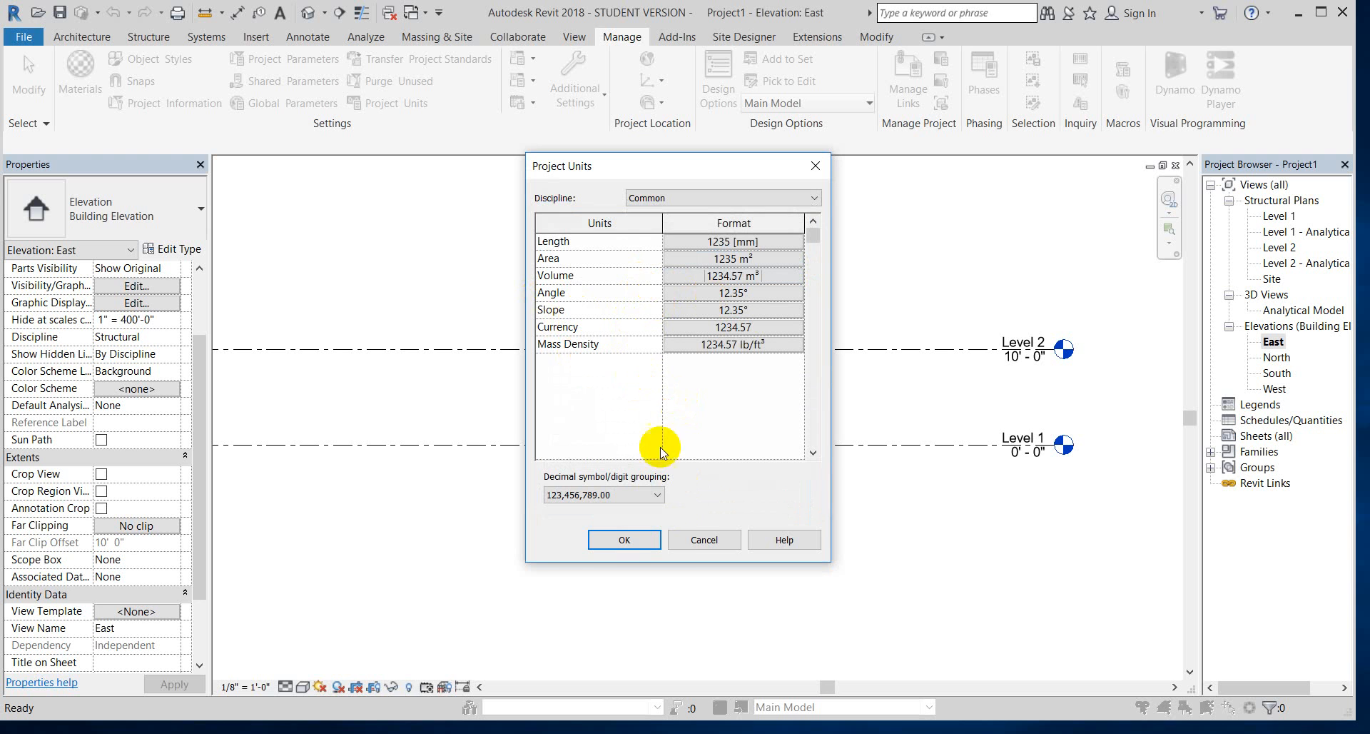
{"action": "left_click", "coordinate": [625, 539]}
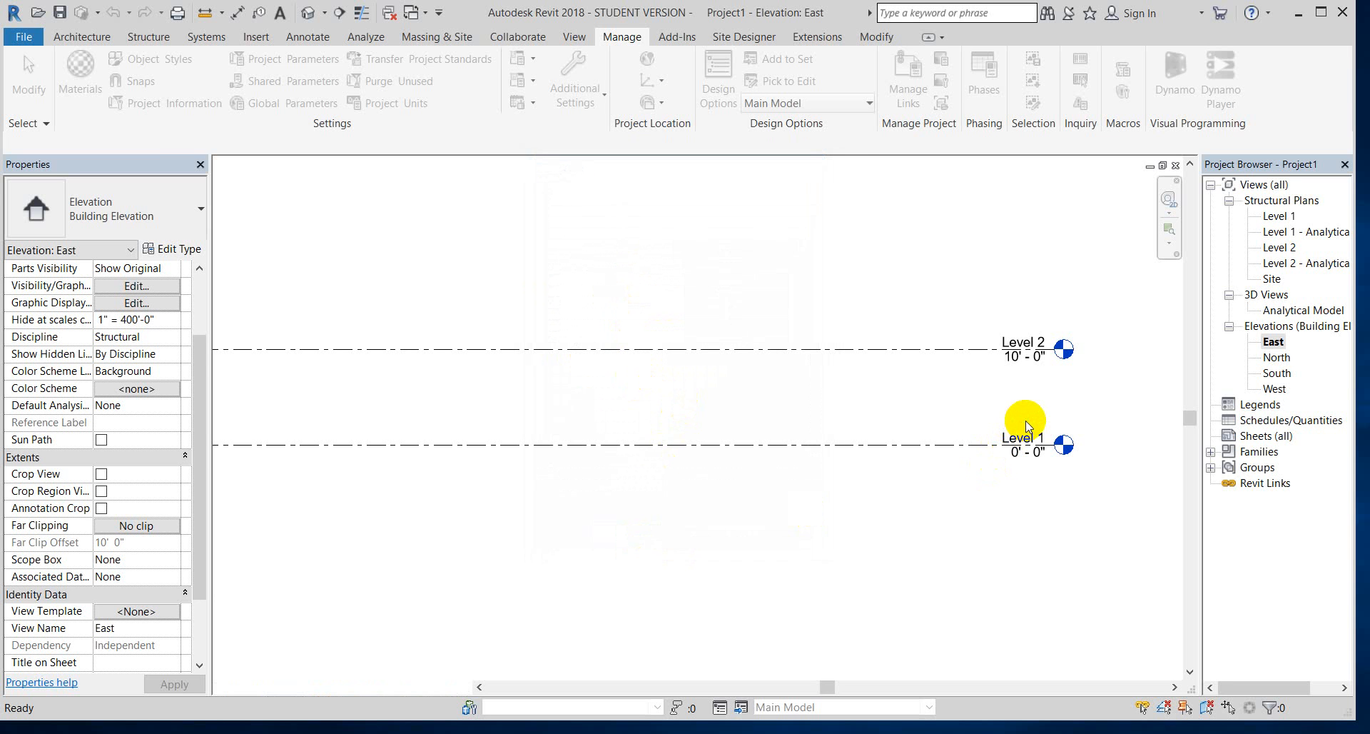
- In the East elevation, set the elevation of Level 2 to 4000 mm
{"action": "left_click", "coordinate": [1030, 361]}
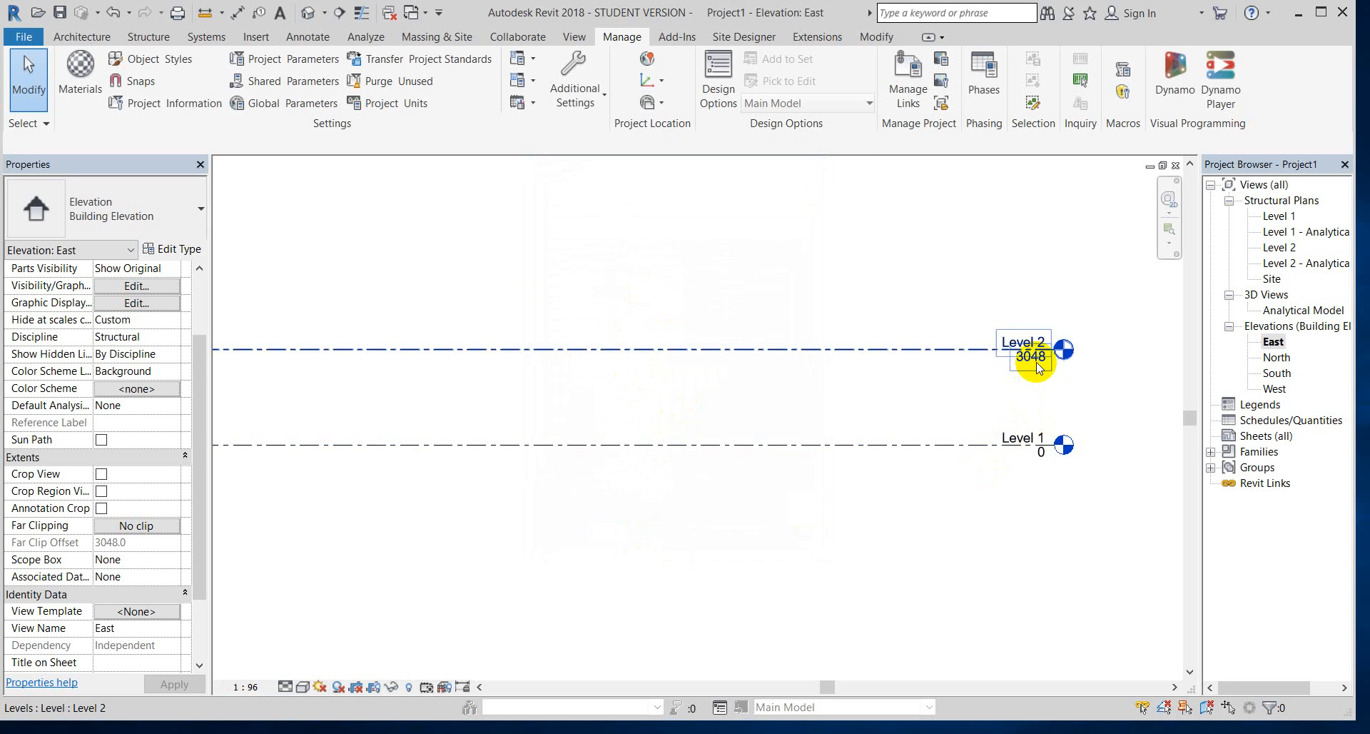
{"action": "scroll", "coordinate": [1039, 363], "scroll_direction": "up", "scroll_amount": 2}
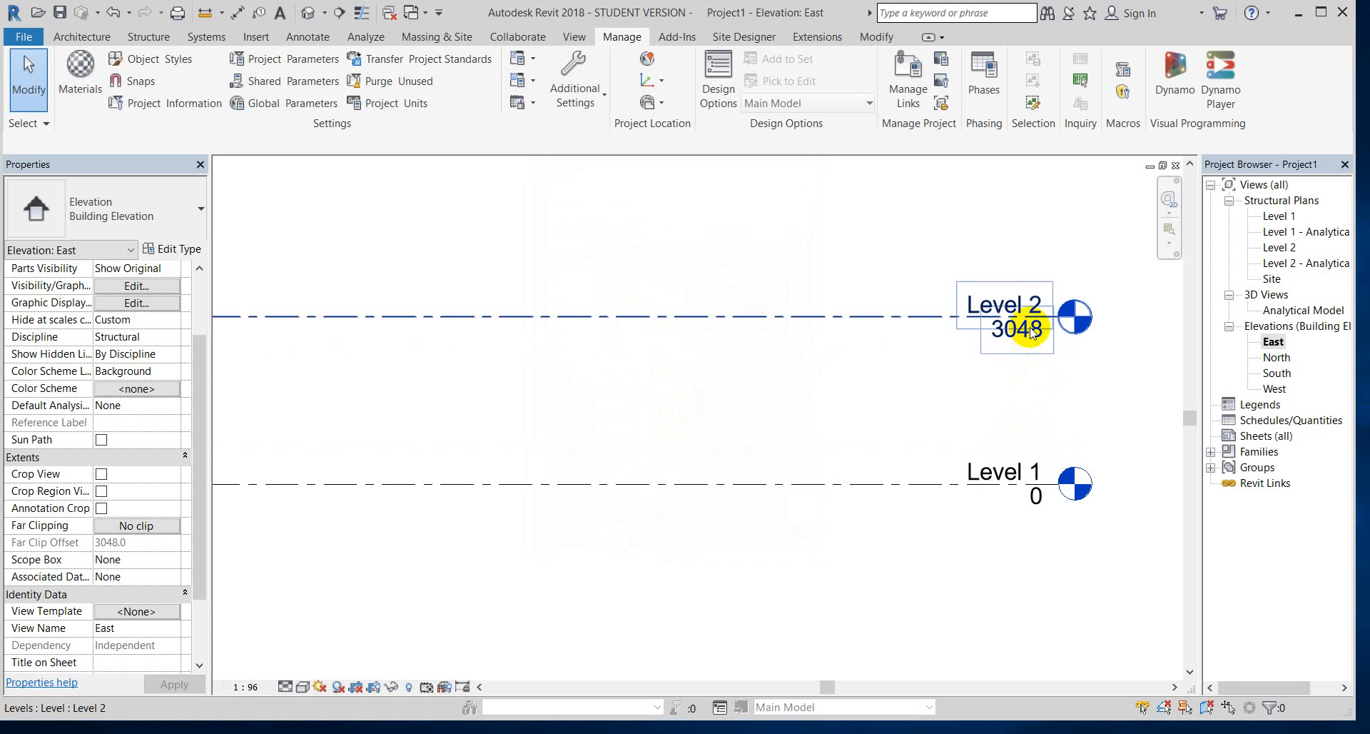
{"action": "left_click", "coordinate": [1029, 338]}
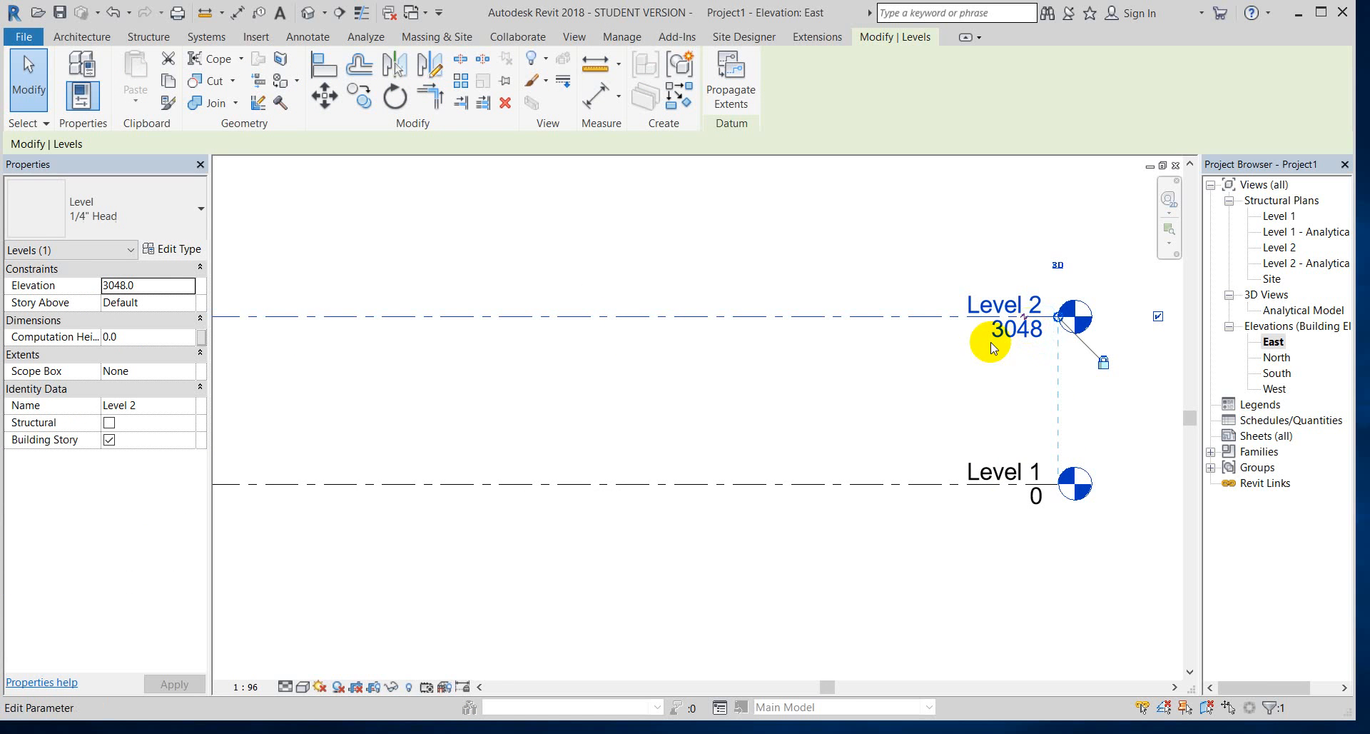
{"action": "left_click", "coordinate": [1028, 331]}
{"action": "left_click", "coordinate": [1009, 364]}
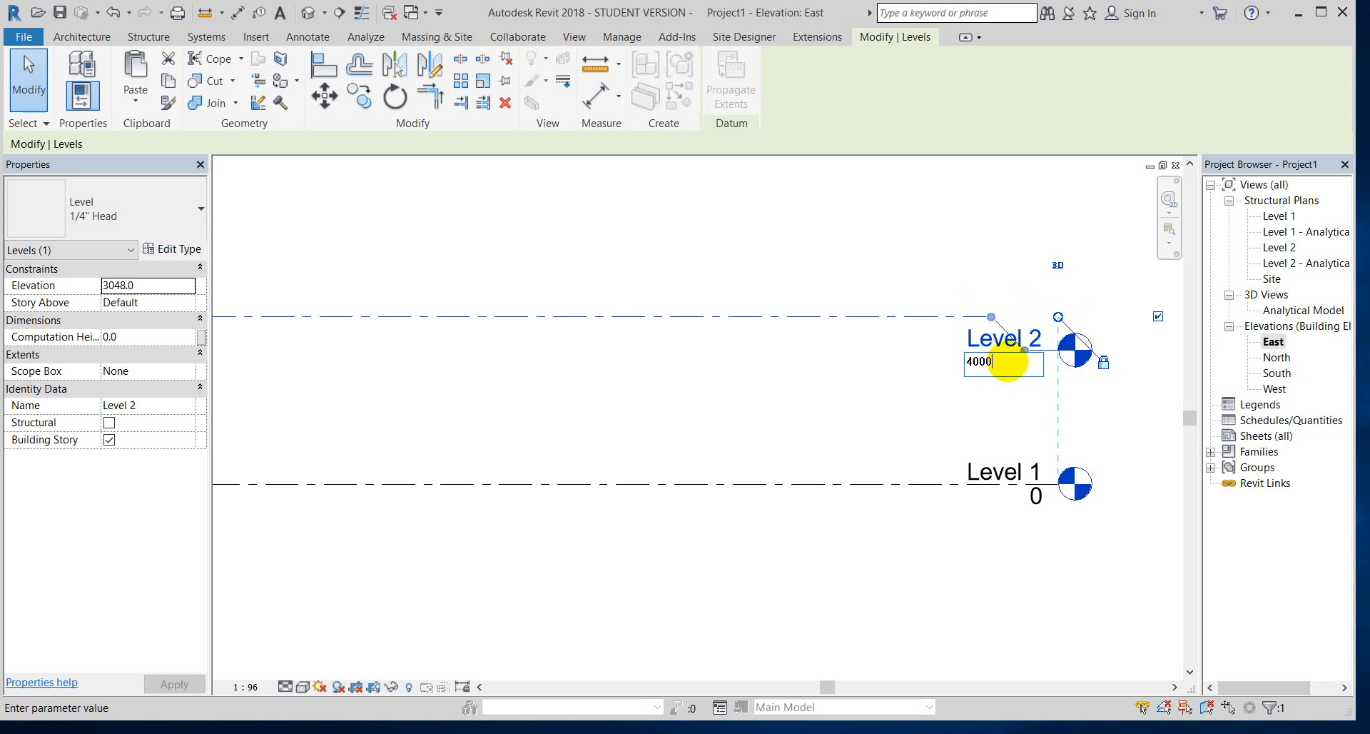
{"action": "key", "text": "Return"}
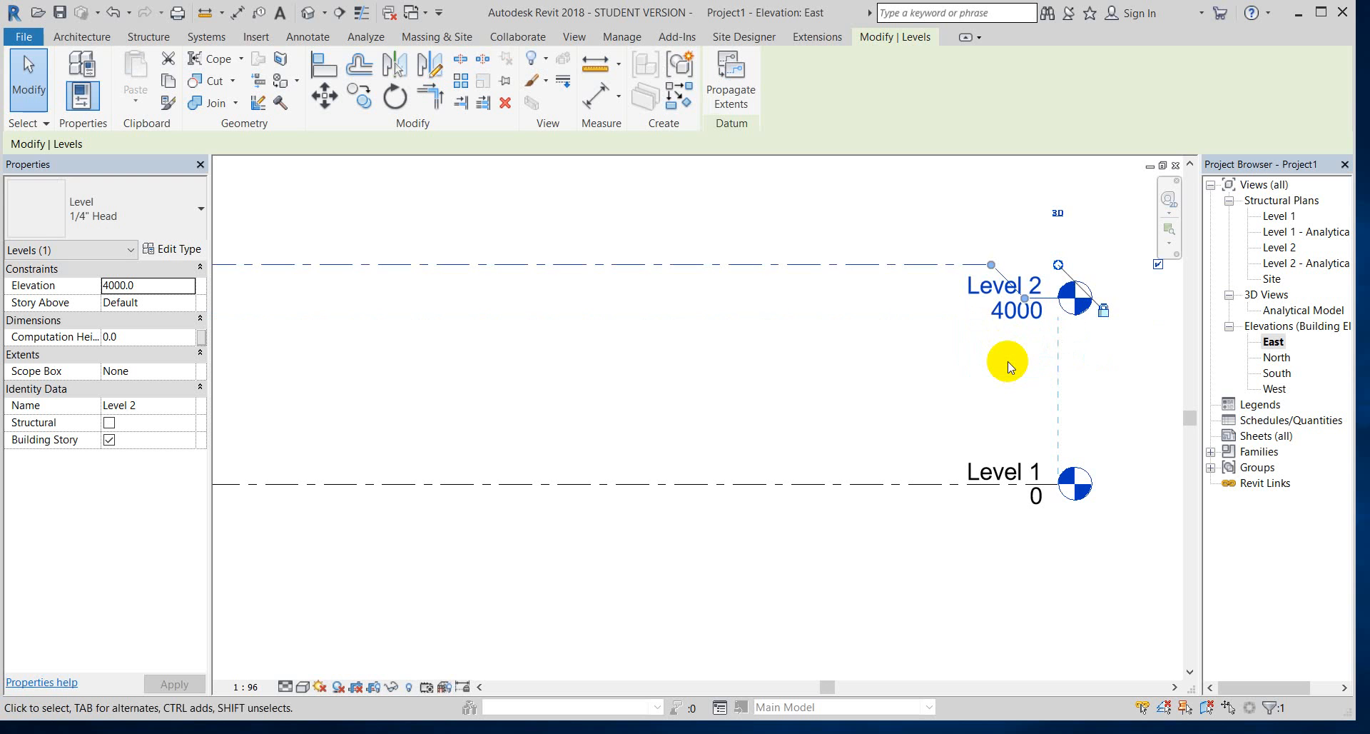
{"action": "scroll", "coordinate": [999, 371], "scroll_direction": "down", "scroll_amount": 2}
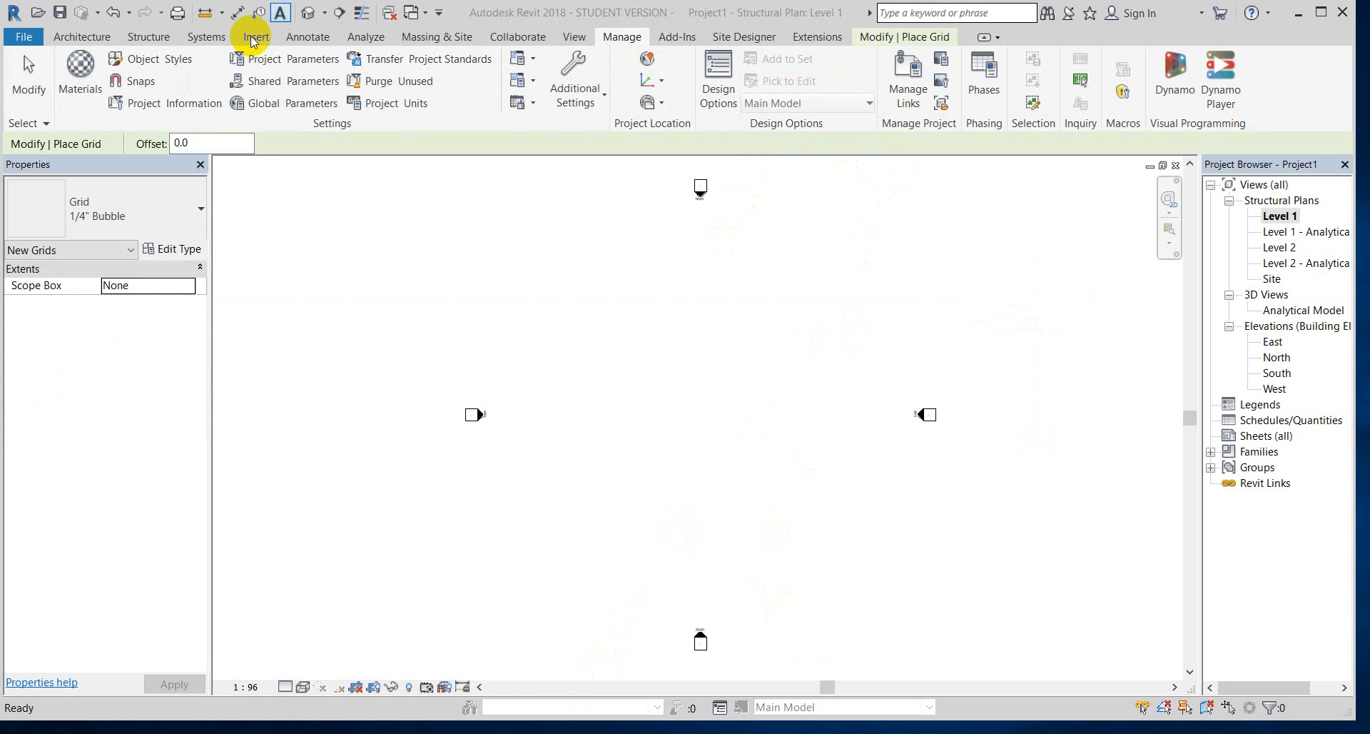
{"action": "left_click", "coordinate": [149, 37]}
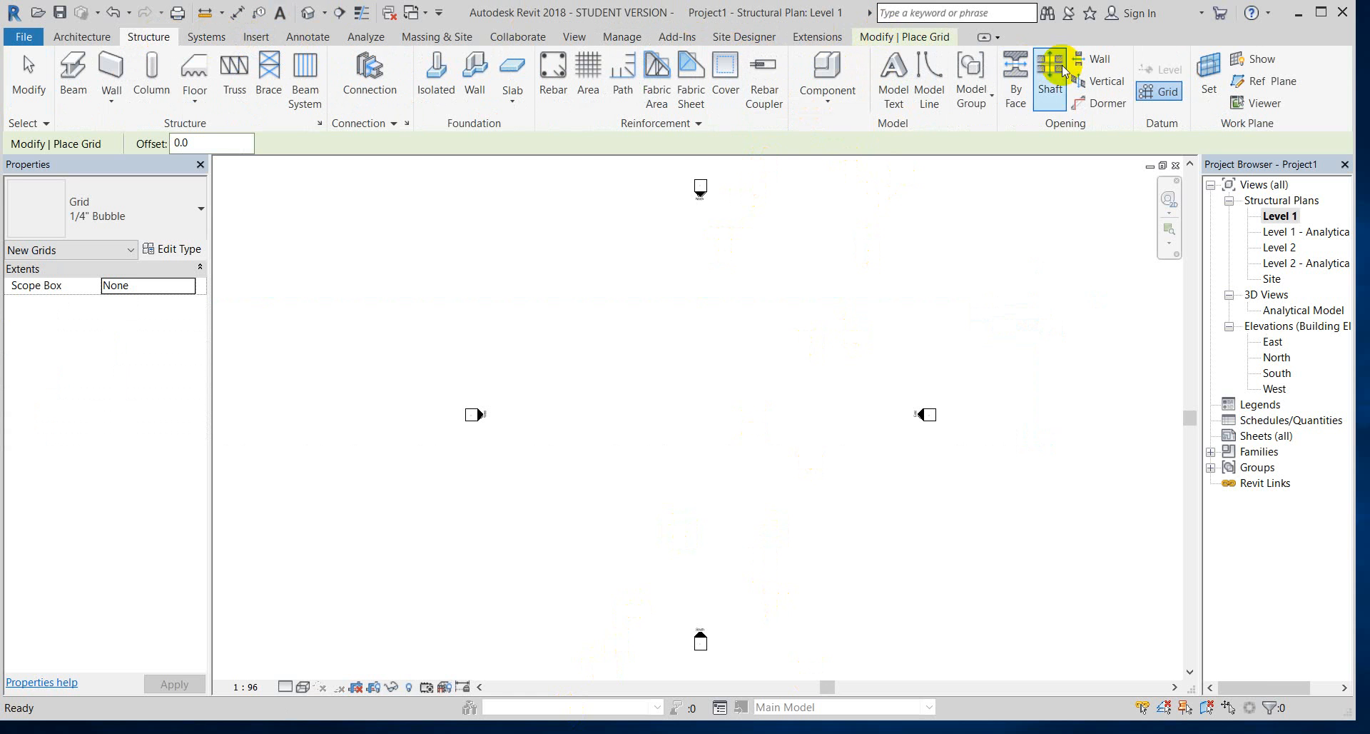
{"action": "left_click", "coordinate": [1170, 93]}
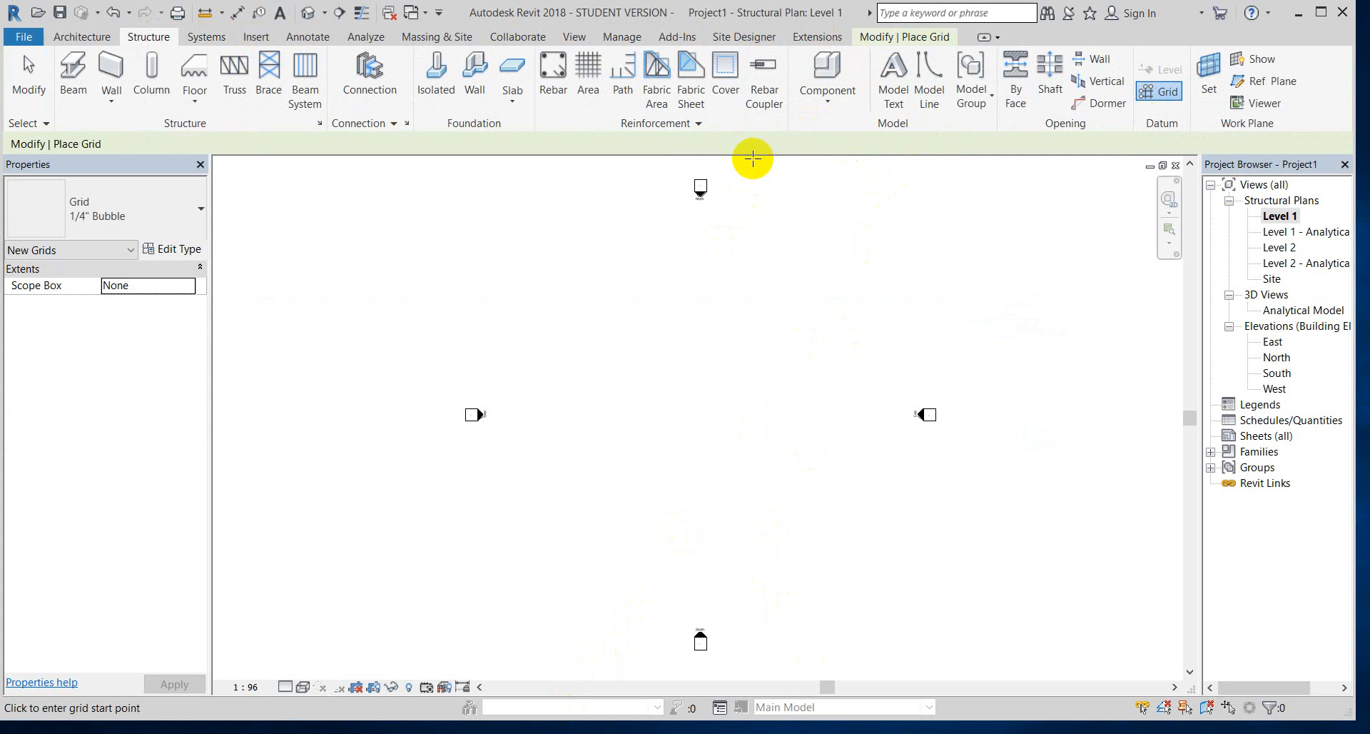
{"action": "left_click", "coordinate": [490, 265]}
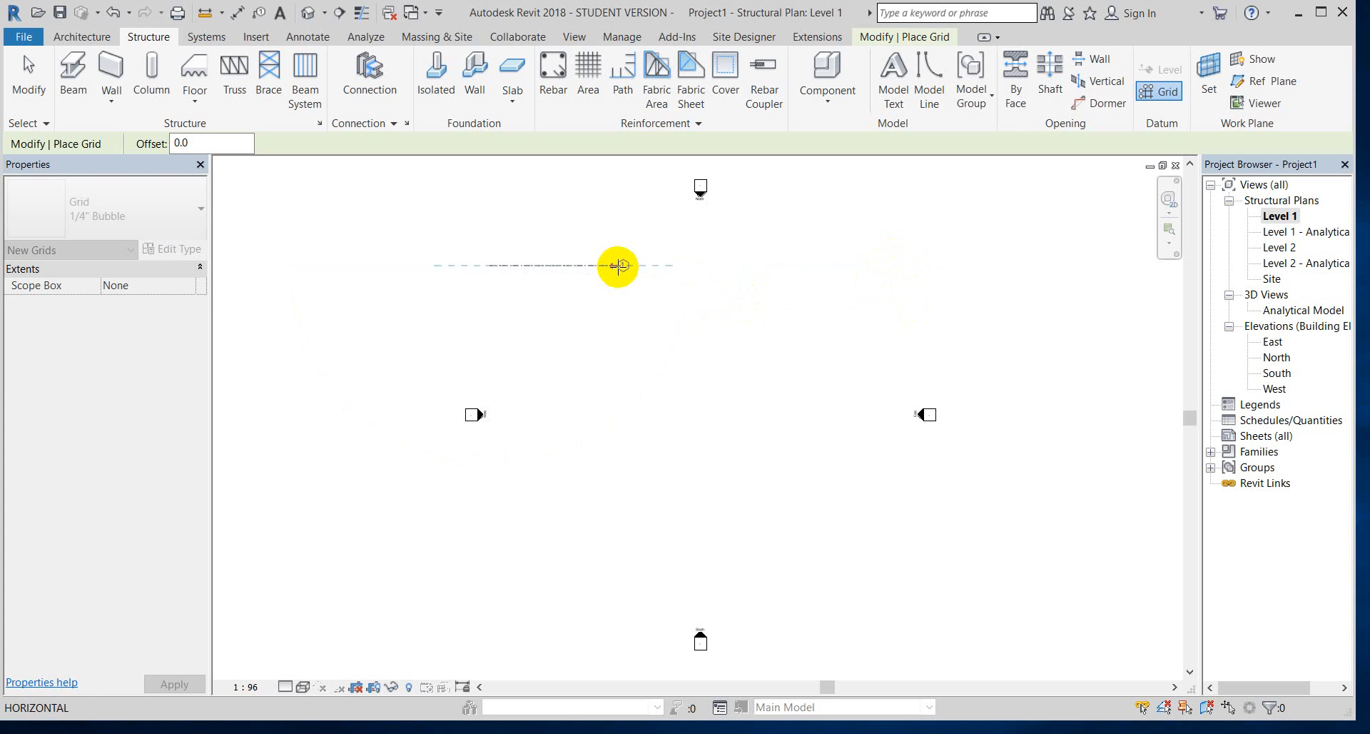
{"action": "key", "text": "Escape"}
- Open the project units, review the Common discipline formats and close them
{"action": "key", "text": "u"}
{"action": "key", "text": "n"}
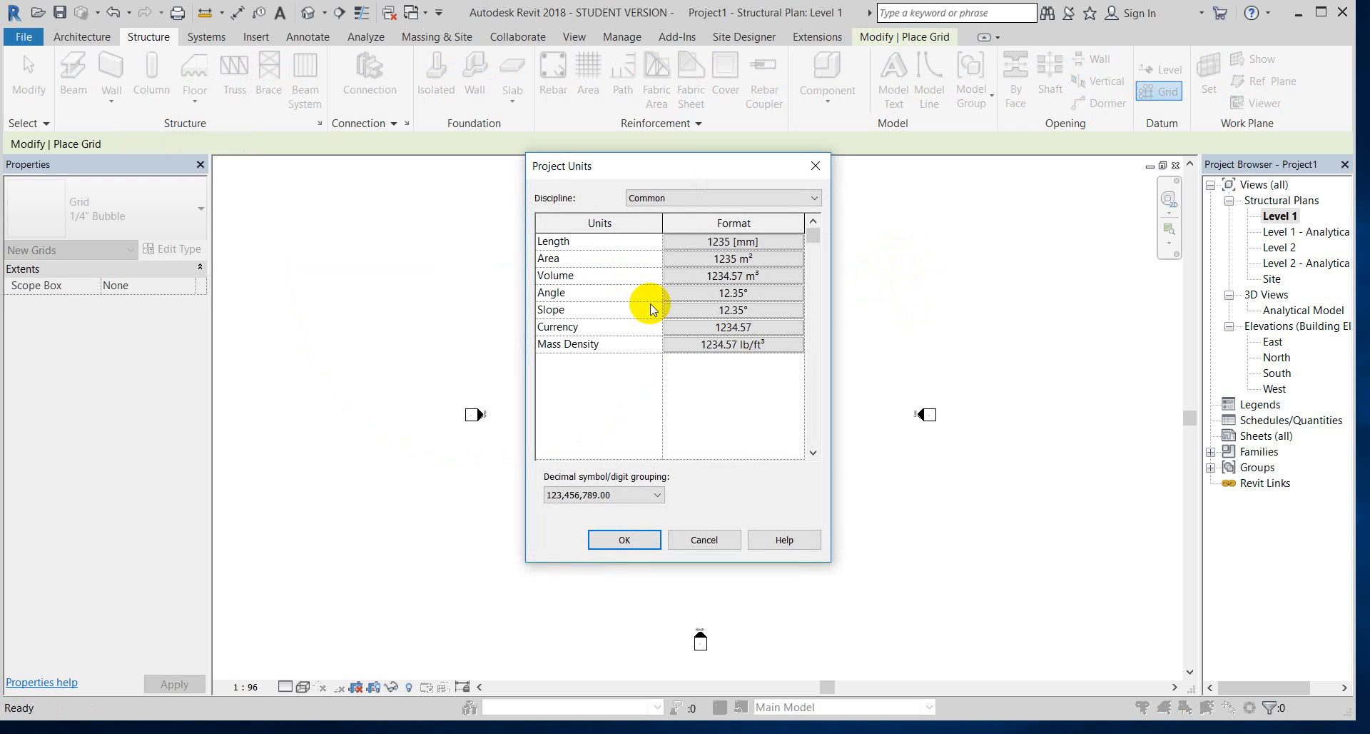
{"action": "left_click", "coordinate": [638, 545]}
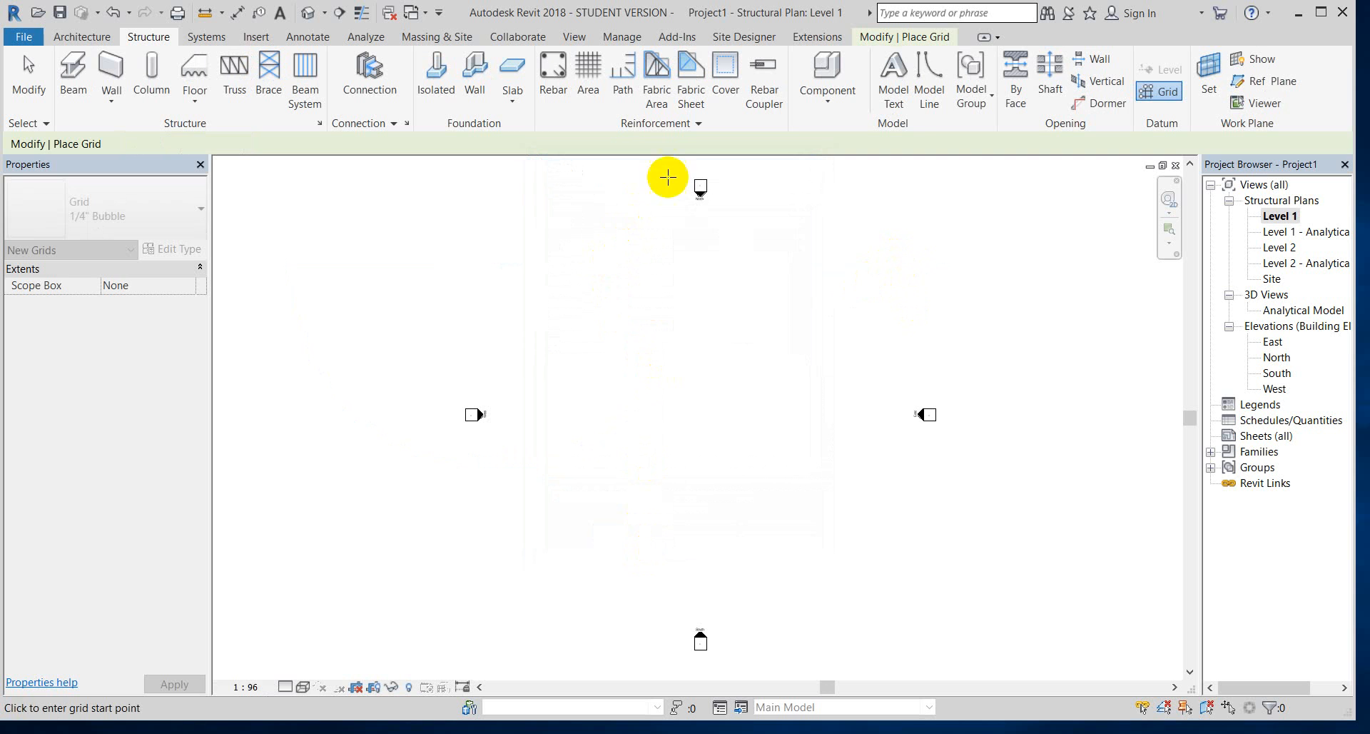
- Draw two parallel horizontal grid lines of equal length, about 4490 mm apart, in the upper part of the Level 1 structural plan
{"action": "left_click", "coordinate": [1160, 92]}
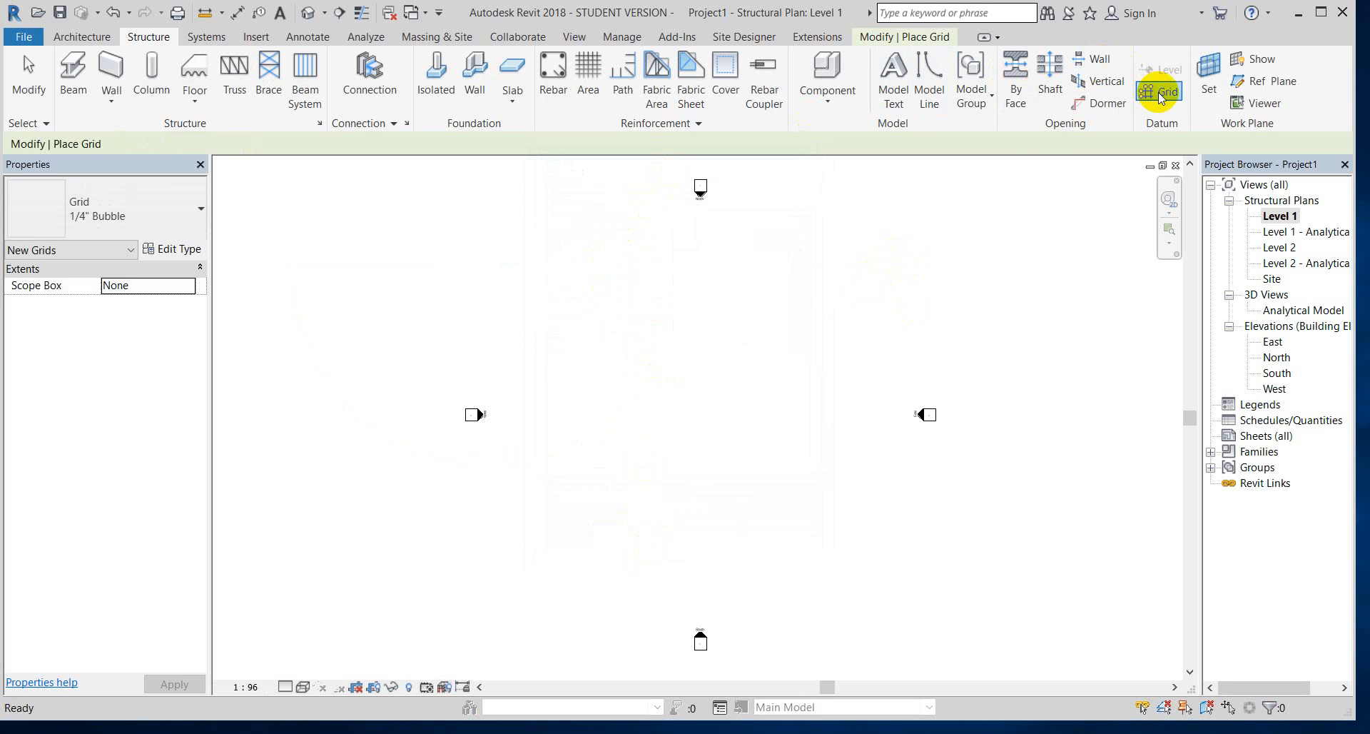
{"action": "left_click", "coordinate": [526, 272]}
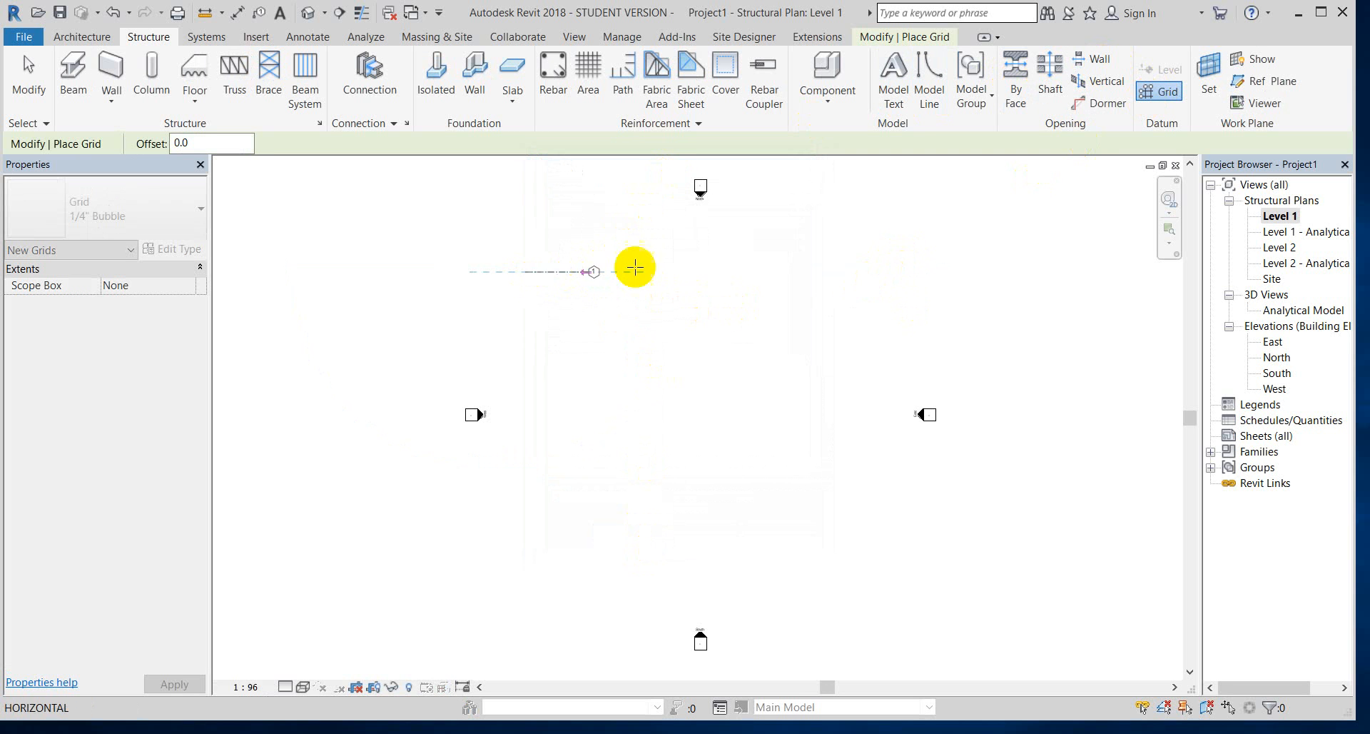
{"action": "left_click", "coordinate": [871, 271]}
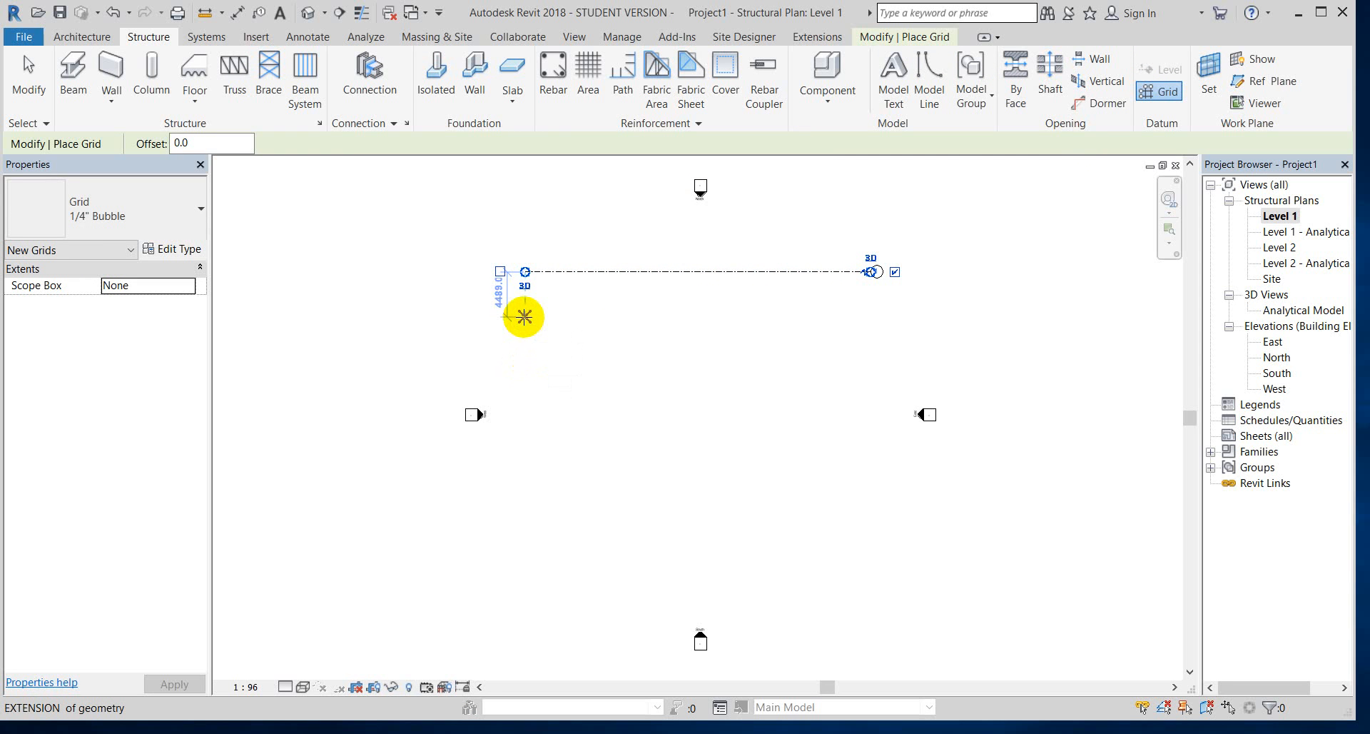
{"action": "left_click", "coordinate": [525, 316]}
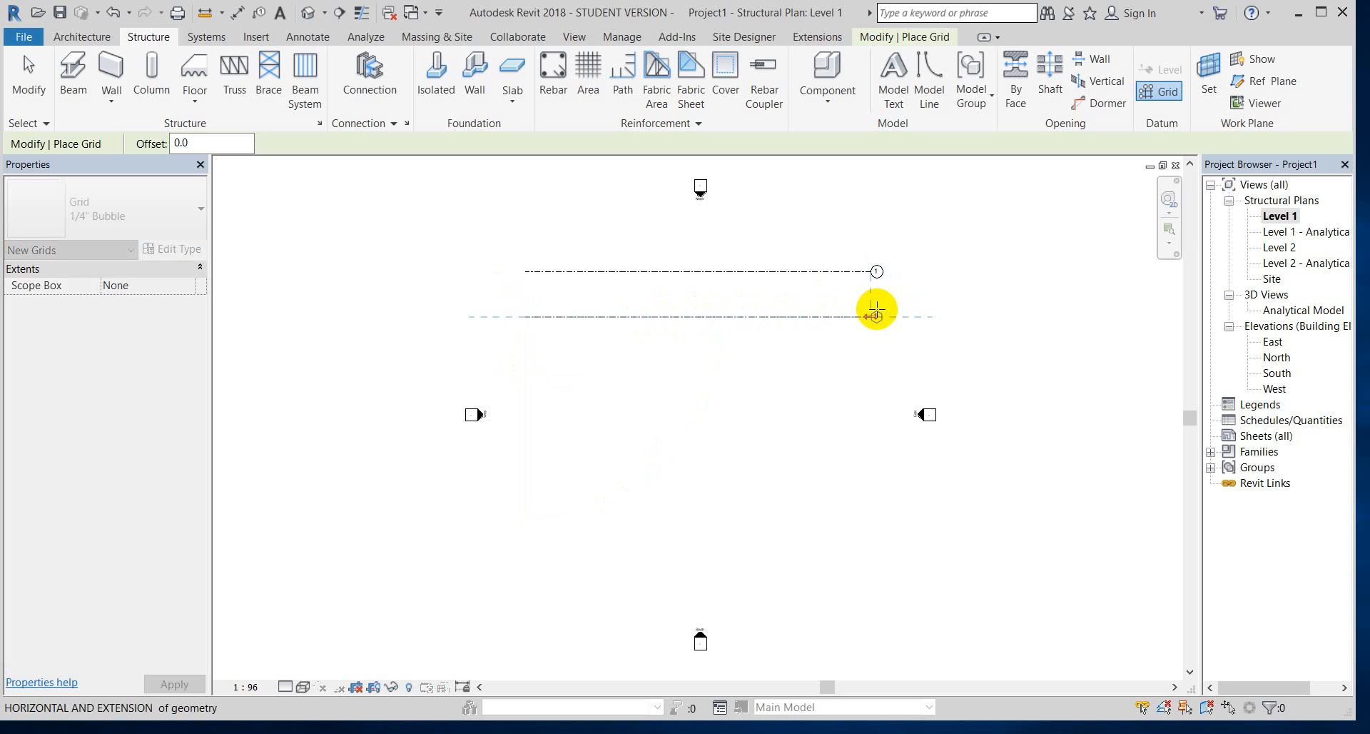
{"action": "left_click", "coordinate": [873, 315]}
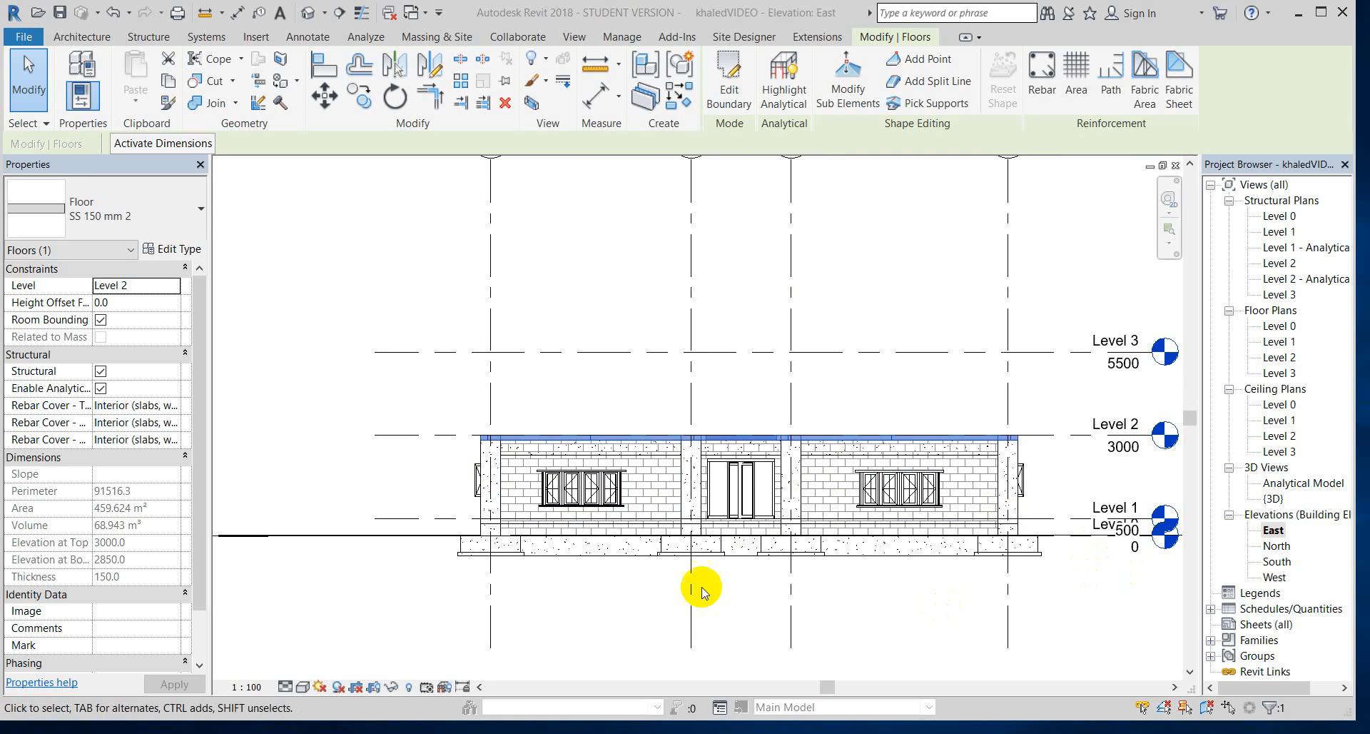
- Examine the Level 0 to Level 3 lines and their elevation labels in the East elevation of the finished building project
{"action": "scroll", "coordinate": [249, 546], "scroll_direction": "down", "scroll_amount": 2}
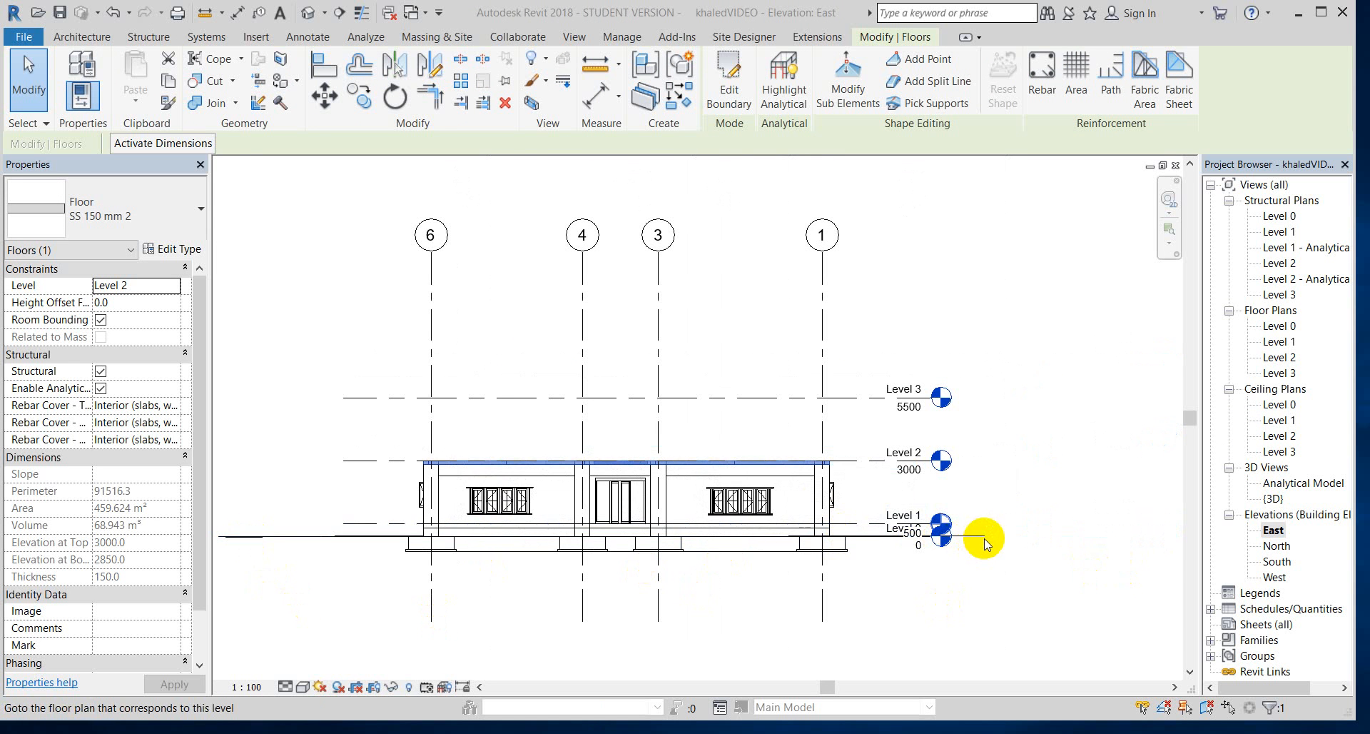
{"action": "scroll", "coordinate": [985, 544], "scroll_direction": "up", "scroll_amount": 1}
{"action": "scroll", "coordinate": [995, 534], "scroll_direction": "up", "scroll_amount": 3}
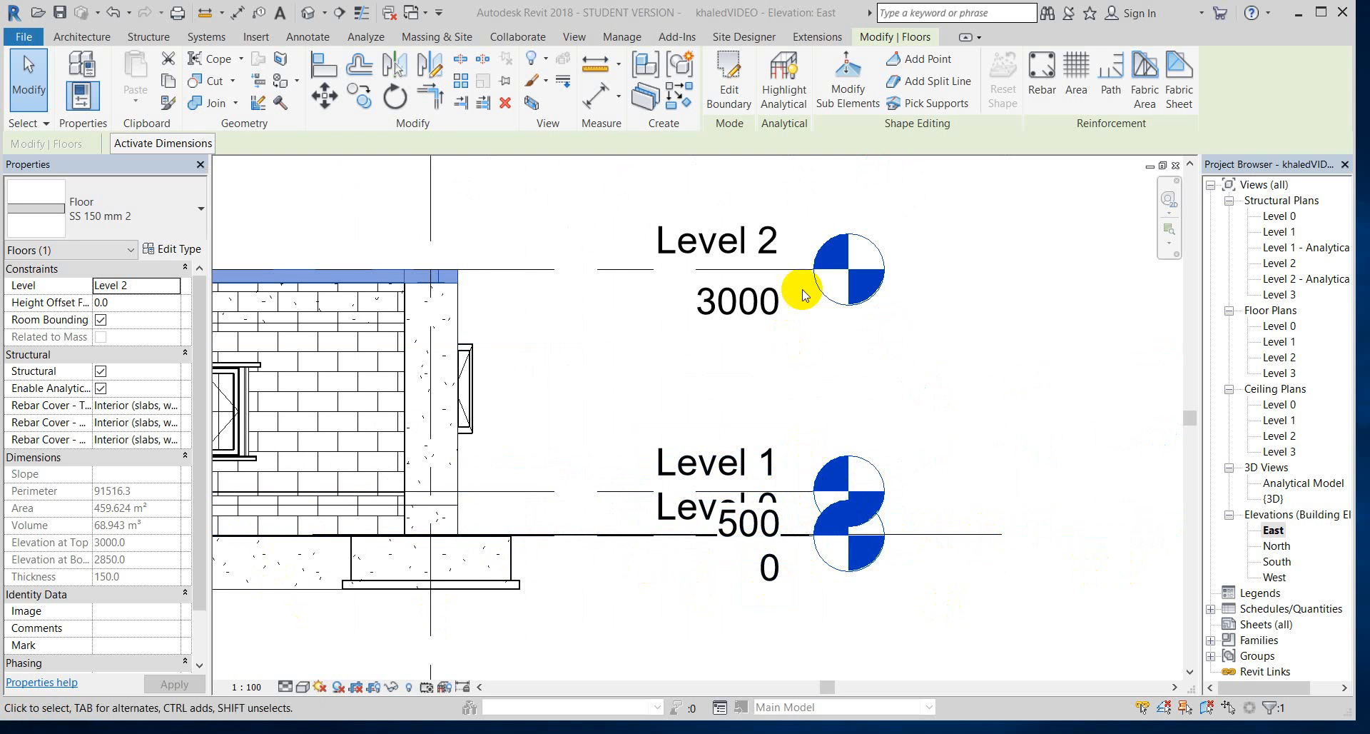
{"action": "scroll", "coordinate": [805, 300], "scroll_direction": "down", "scroll_amount": 2}
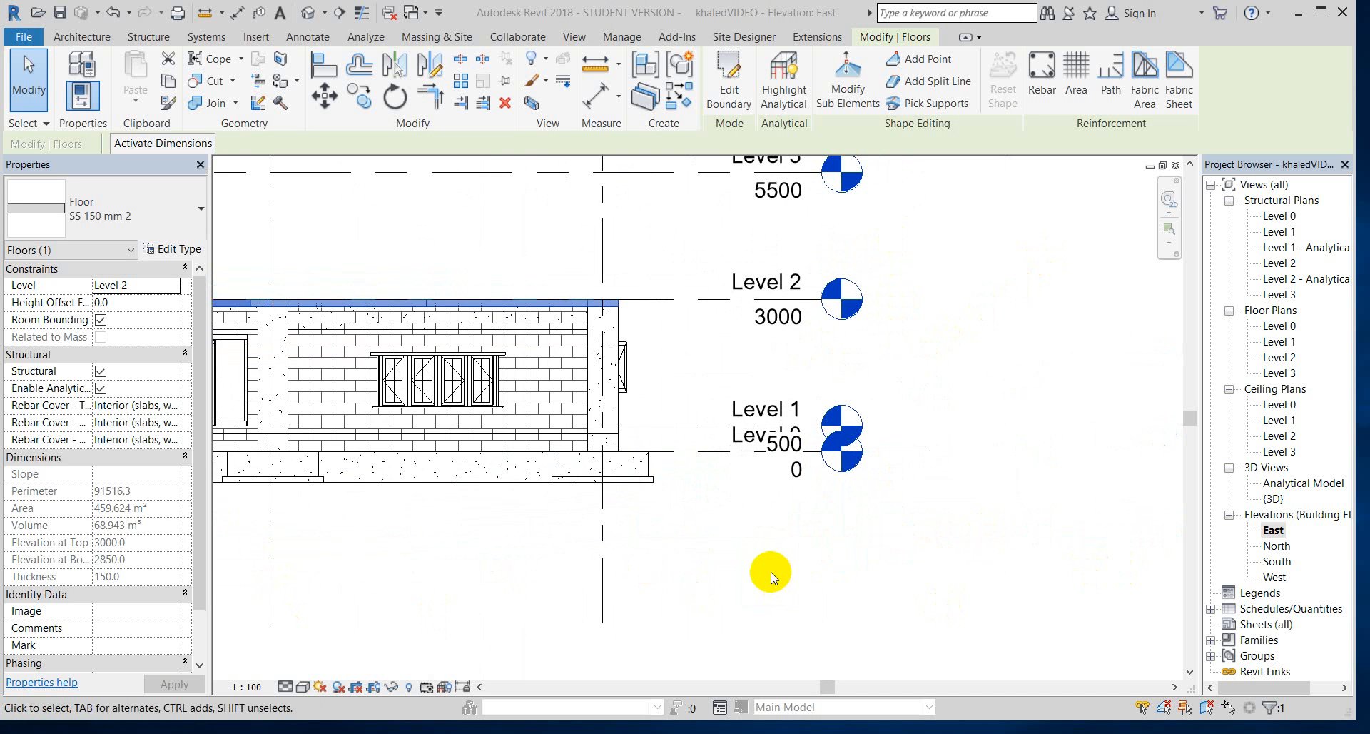
{"action": "scroll", "coordinate": [796, 505], "scroll_direction": "down", "scroll_amount": 1}
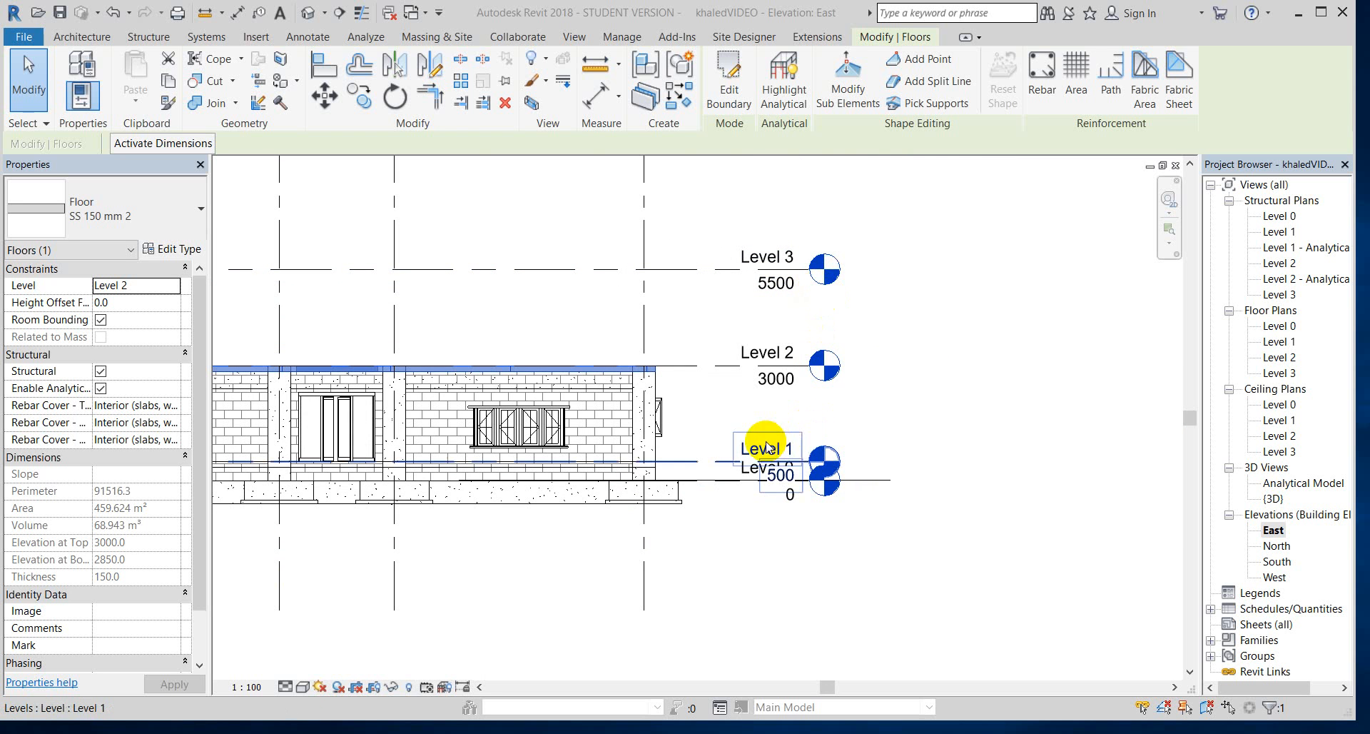
{"action": "scroll", "coordinate": [722, 463], "scroll_direction": "down", "scroll_amount": 2}
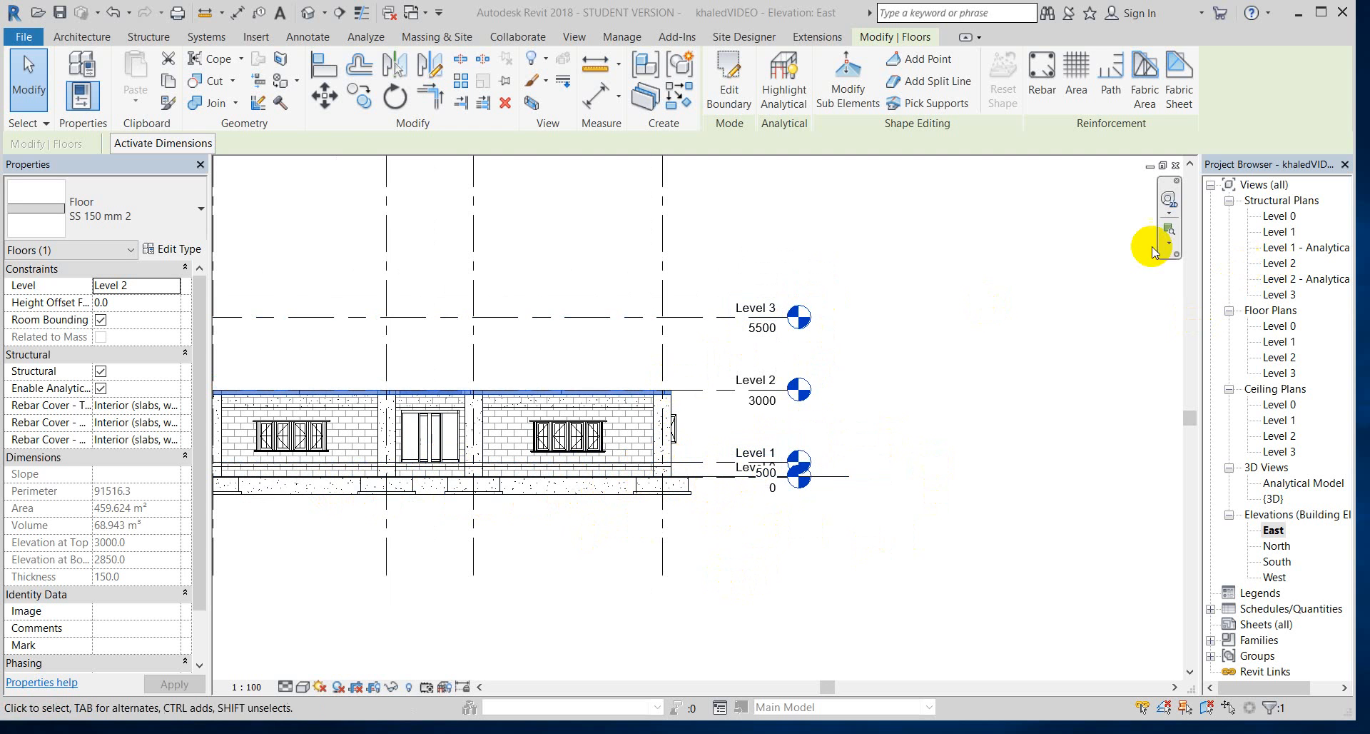
- Open the Level 0 structural plan and examine the layout of the numbered and lettered grid lines
{"action": "left_click", "coordinate": [1281, 219]}
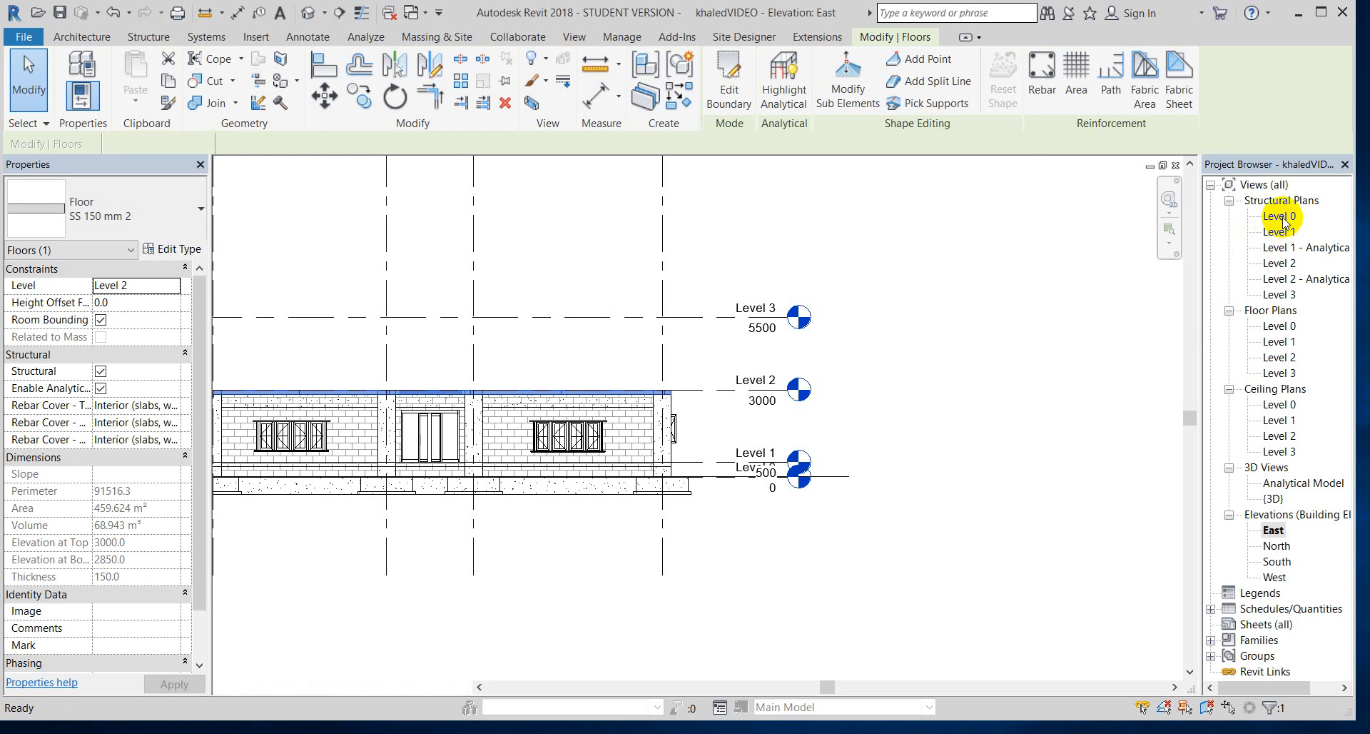
{"action": "double_click", "coordinate": [1281, 217]}
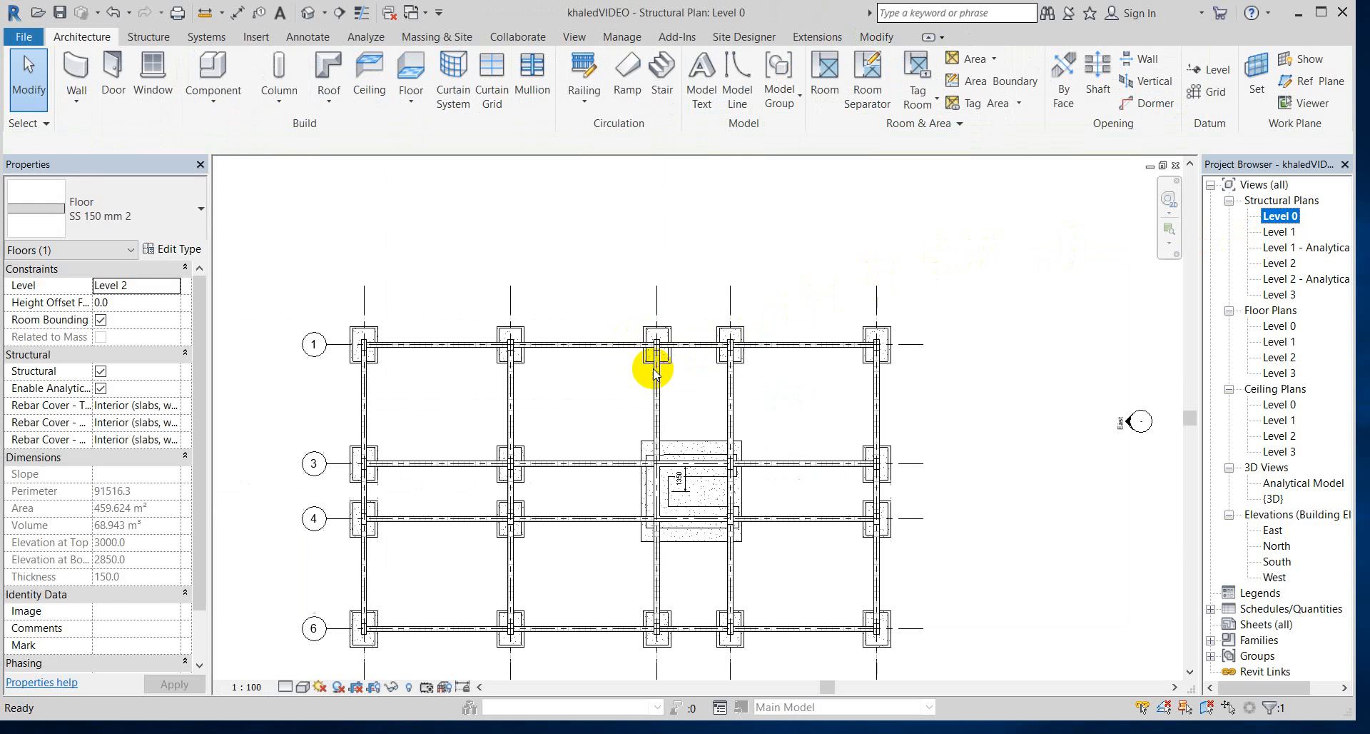
{"action": "left_click", "coordinate": [330, 364]}
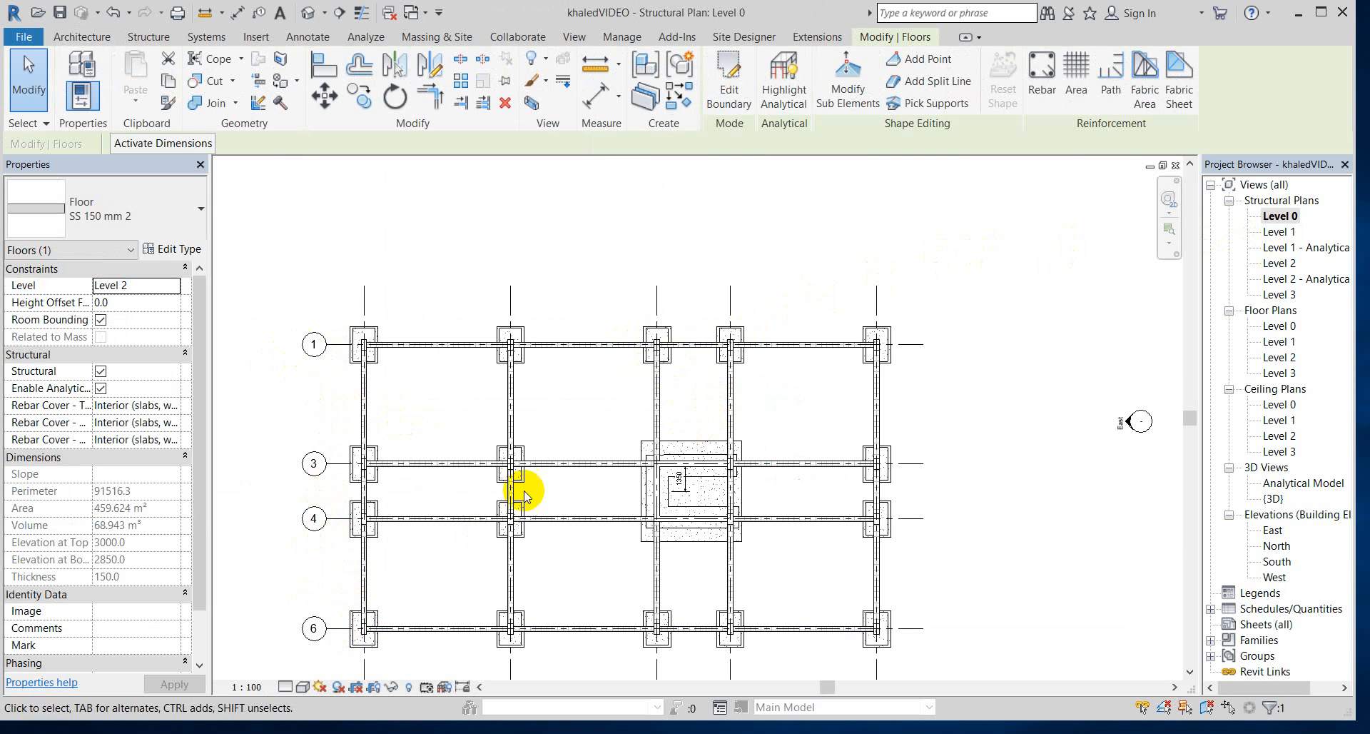
{"action": "scroll", "coordinate": [450, 510], "scroll_direction": "down", "scroll_amount": 2}
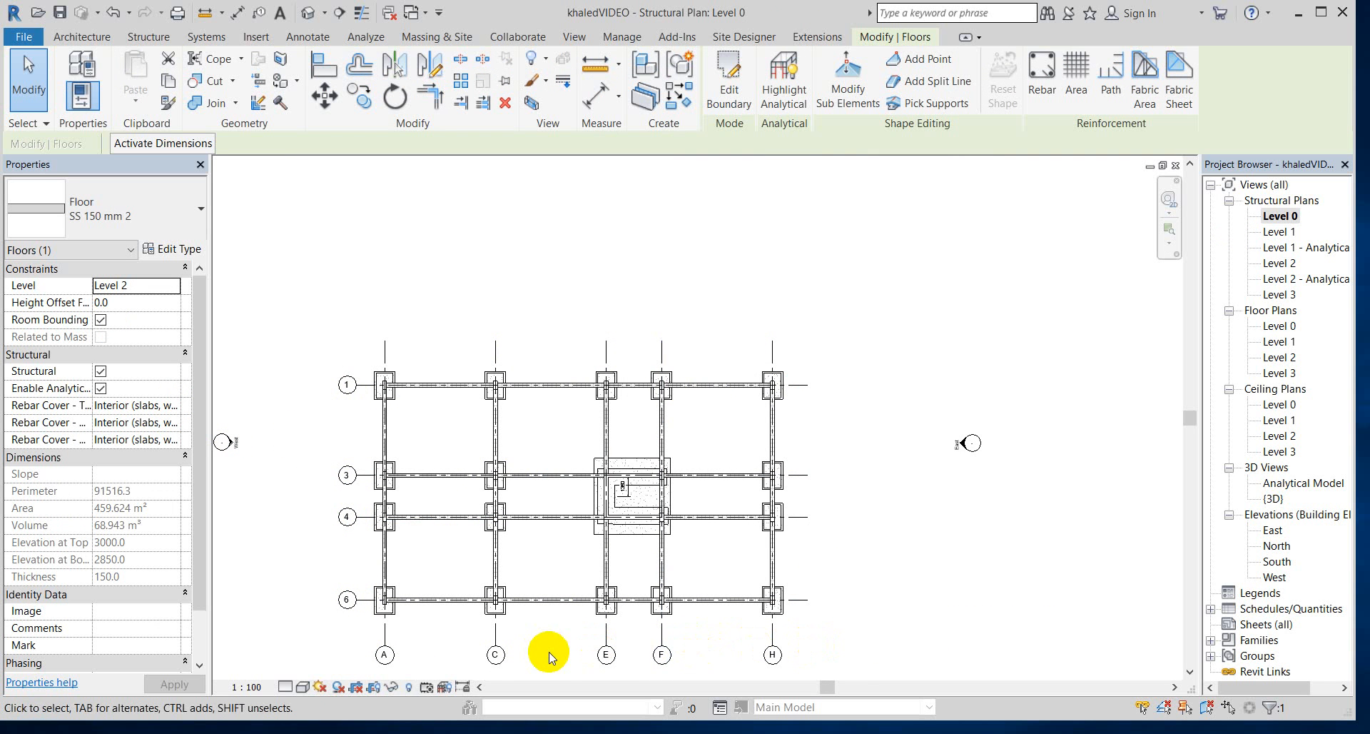
{"action": "scroll", "coordinate": [460, 664], "scroll_direction": "up", "scroll_amount": 1}
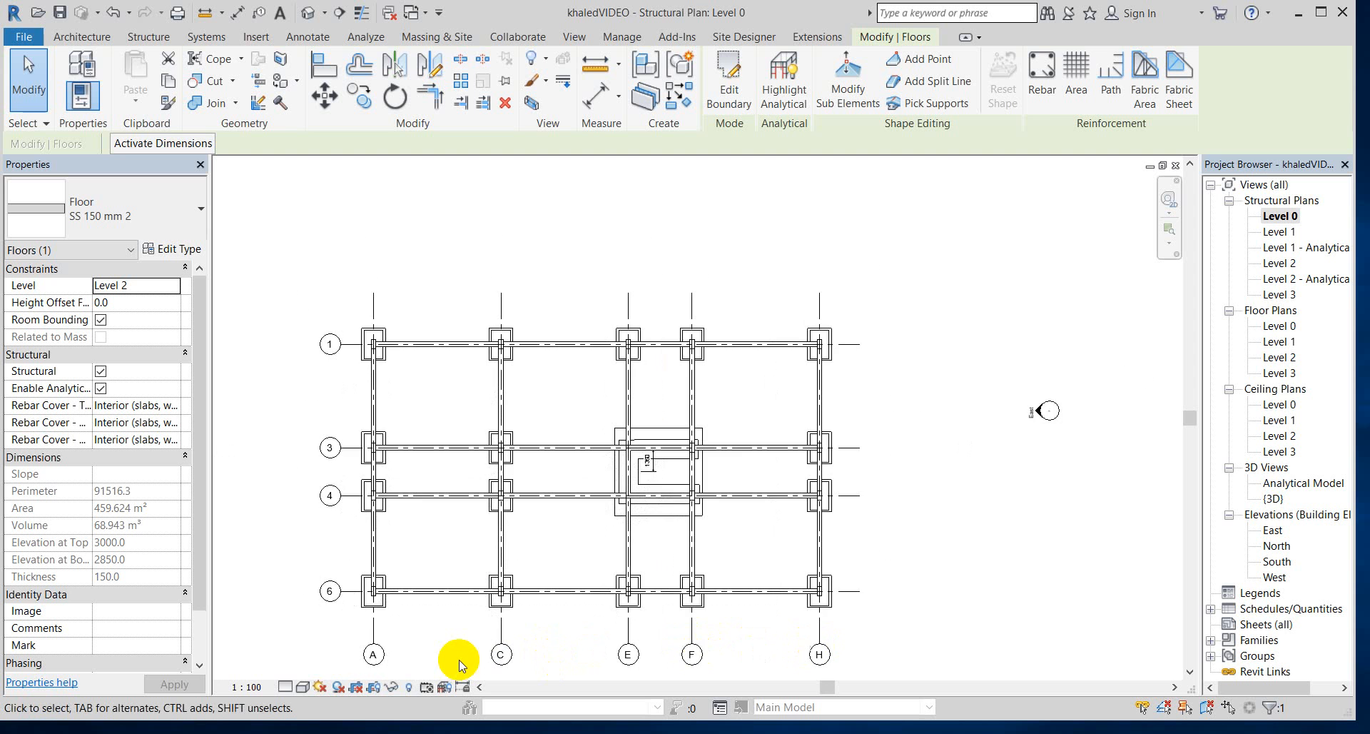
{"action": "scroll", "coordinate": [459, 663], "scroll_direction": "up", "scroll_amount": 1}
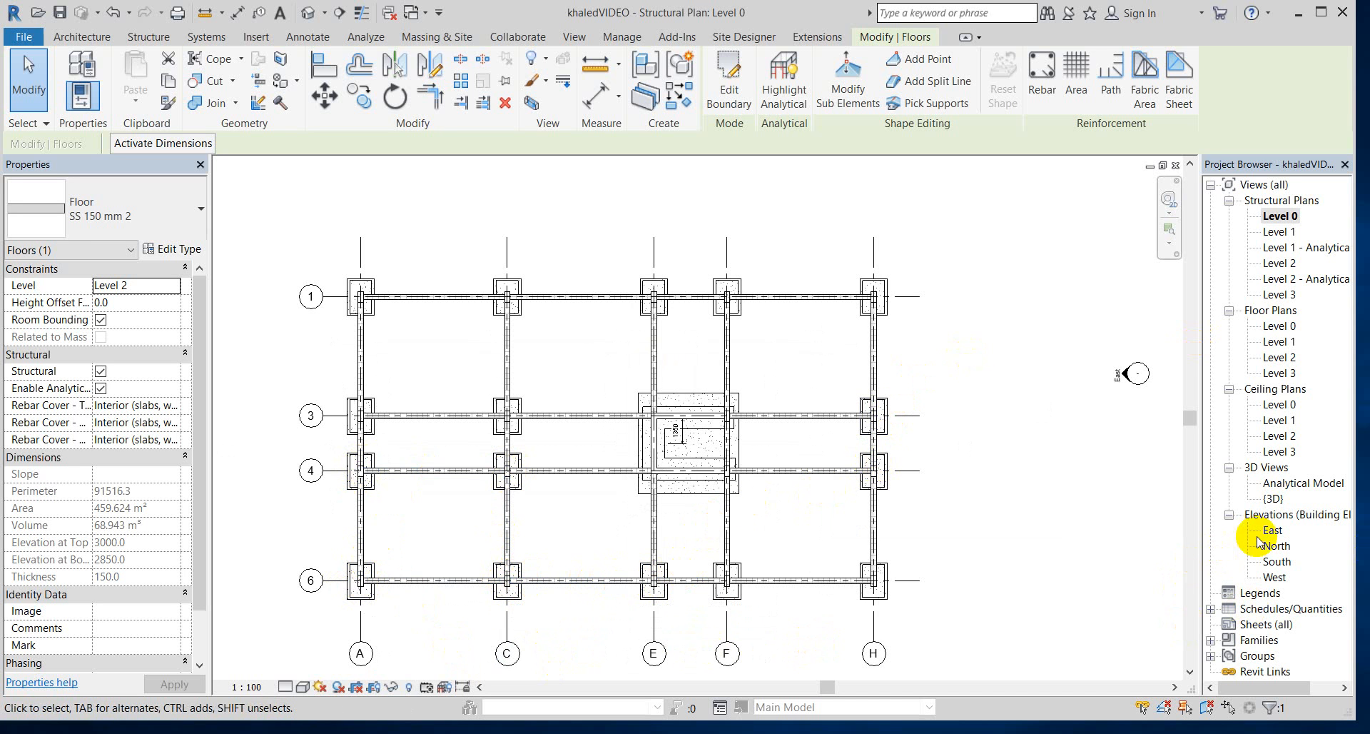
- Return to the East elevation view to look at the building's levels again
{"action": "key", "text": "Escape"}
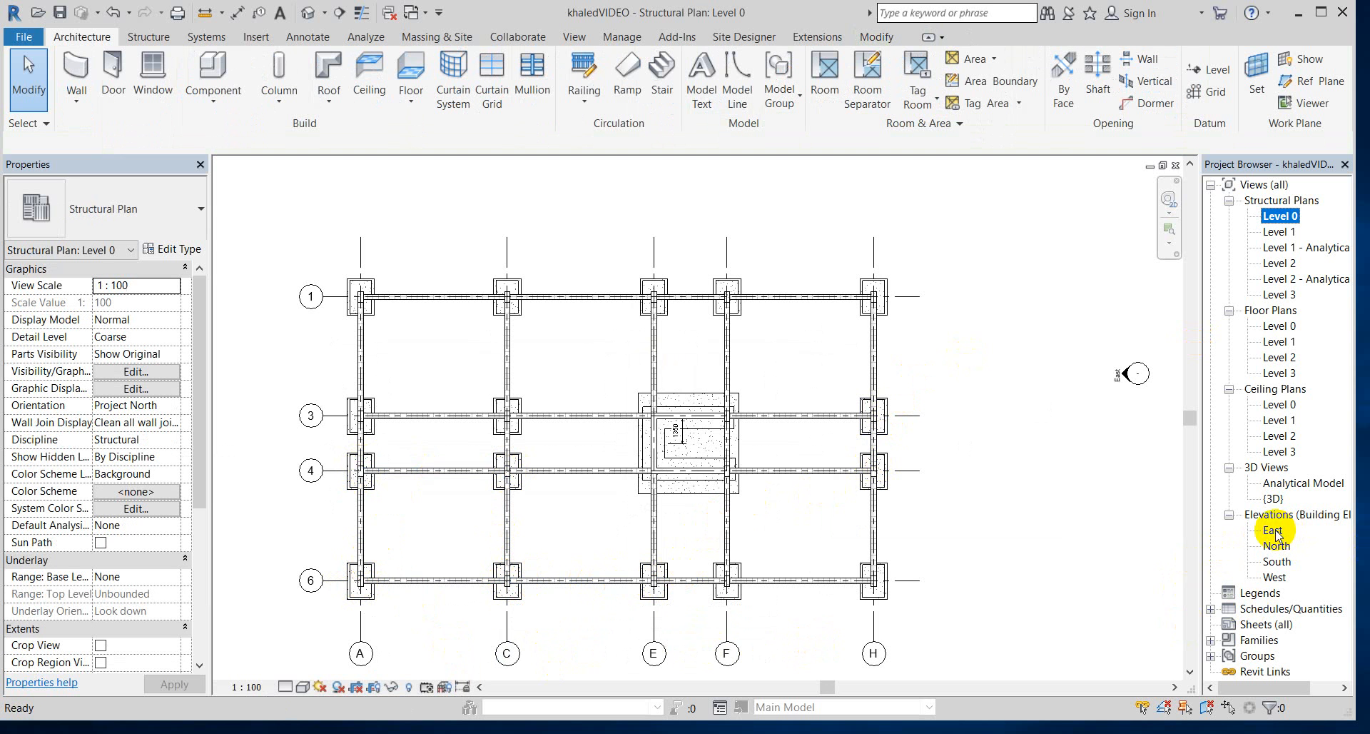
{"action": "double_click", "coordinate": [1273, 530]}
{"action": "double_click", "coordinate": [1273, 530]}
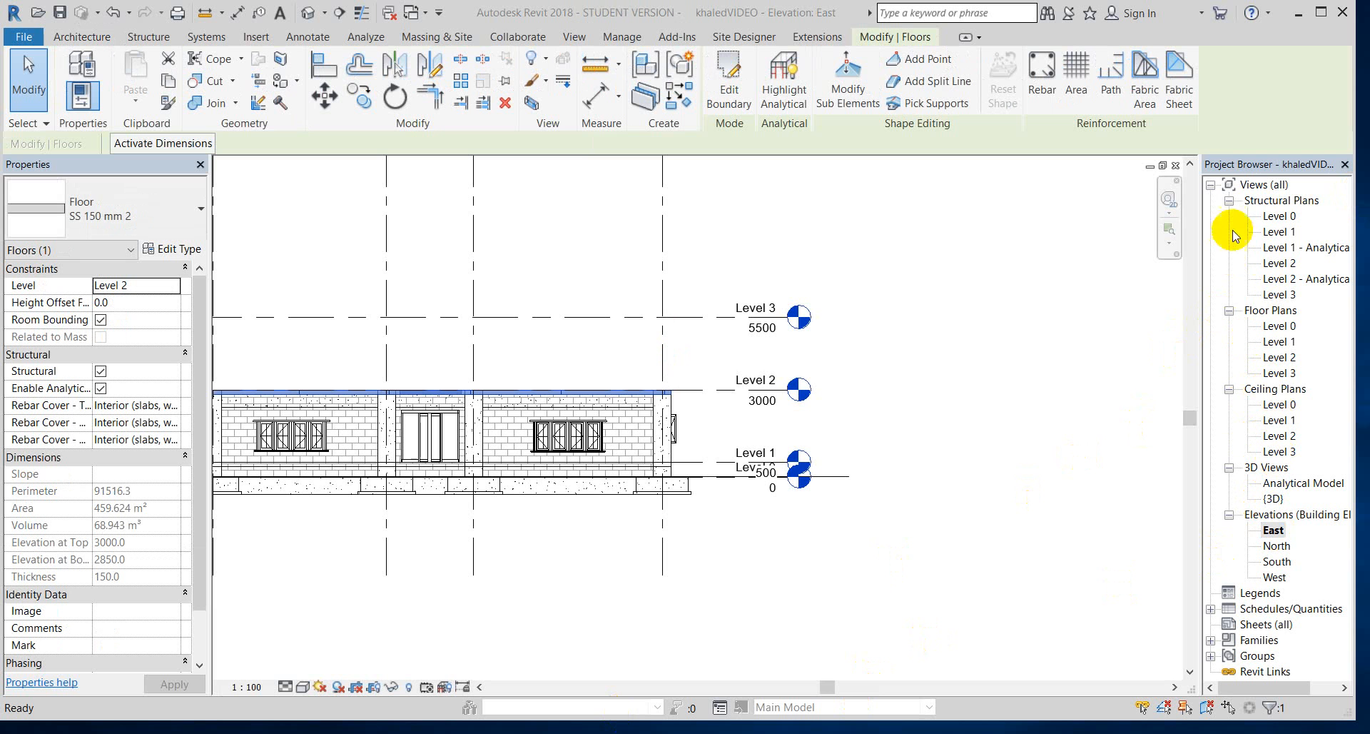
- Reopen the Level 0 structural plan and examine the columns and footings at the grid intersections, particularly along grid 1
{"action": "double_click", "coordinate": [1275, 218]}
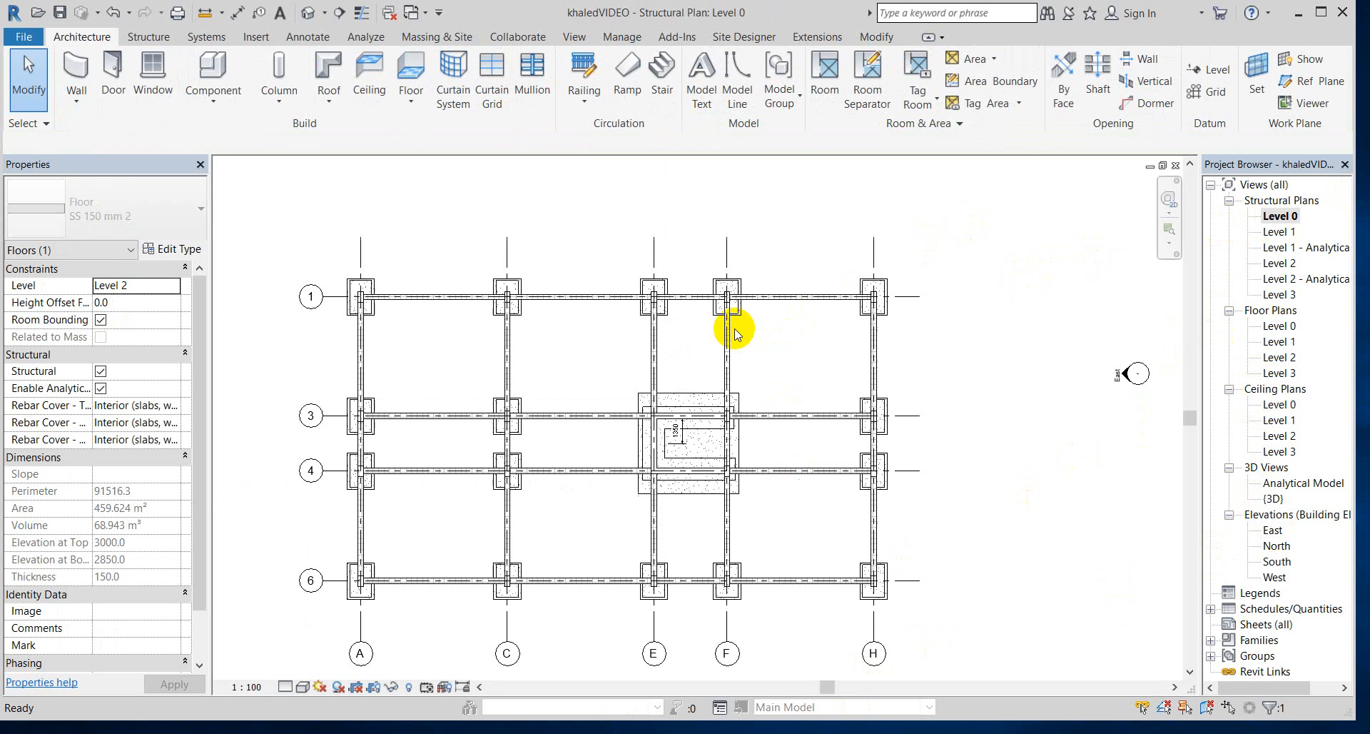
{"action": "left_click", "coordinate": [655, 331]}
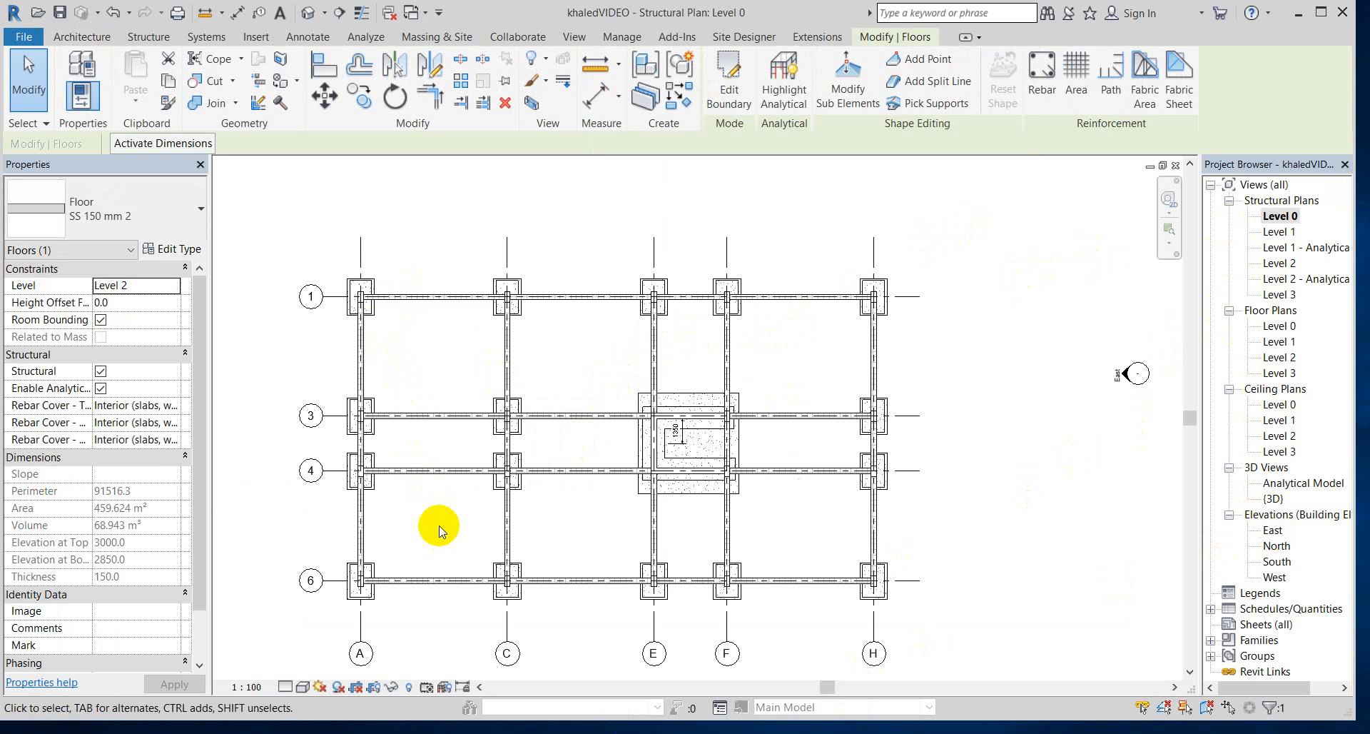
{"action": "scroll", "coordinate": [357, 306], "scroll_direction": "up", "scroll_amount": 3}
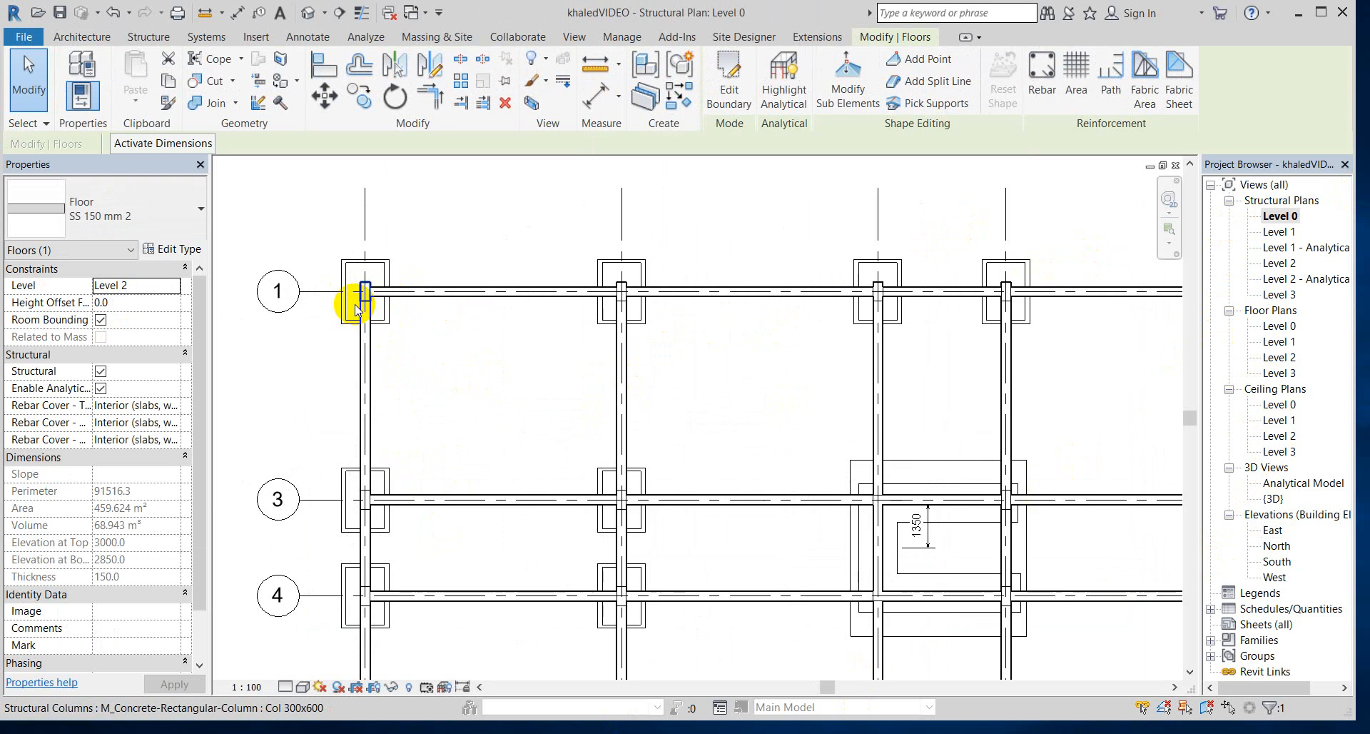
{"action": "scroll", "coordinate": [357, 305], "scroll_direction": "down", "scroll_amount": 2}
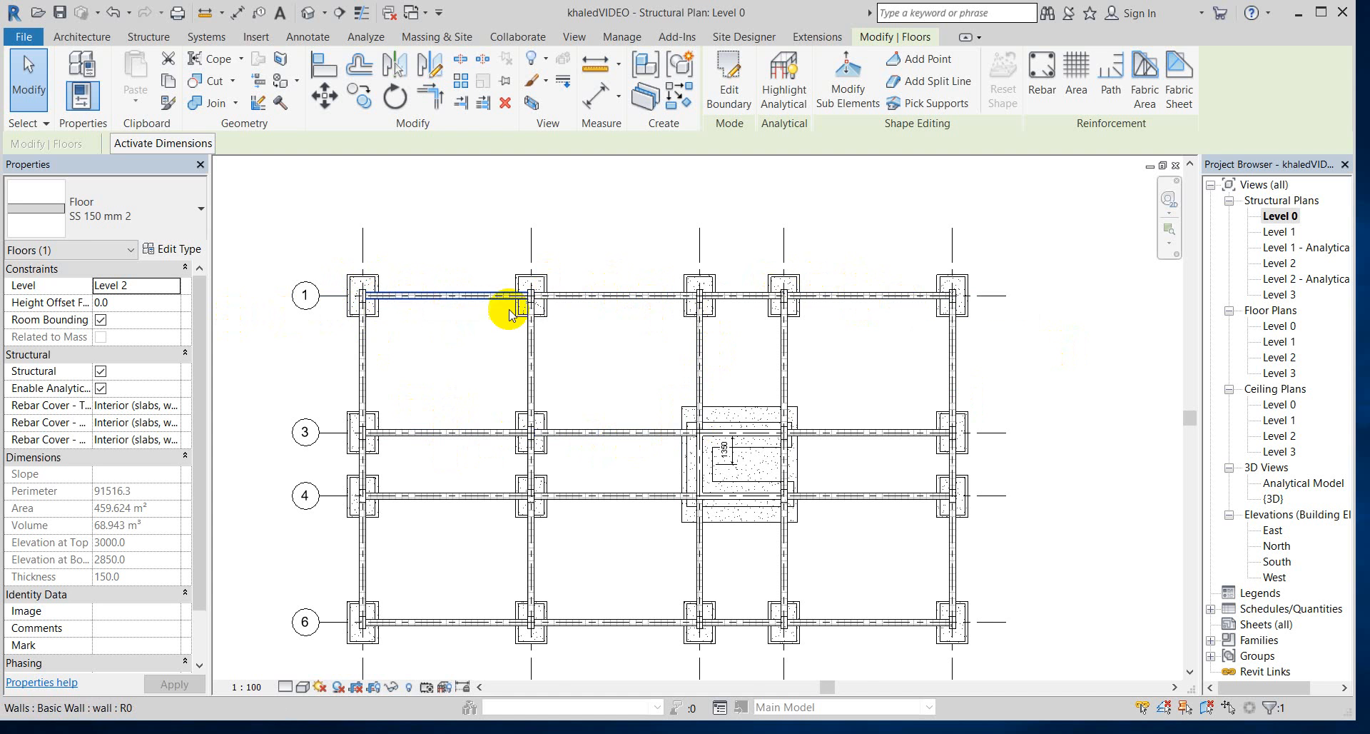
{"action": "scroll", "coordinate": [359, 296], "scroll_direction": "up", "scroll_amount": 2}
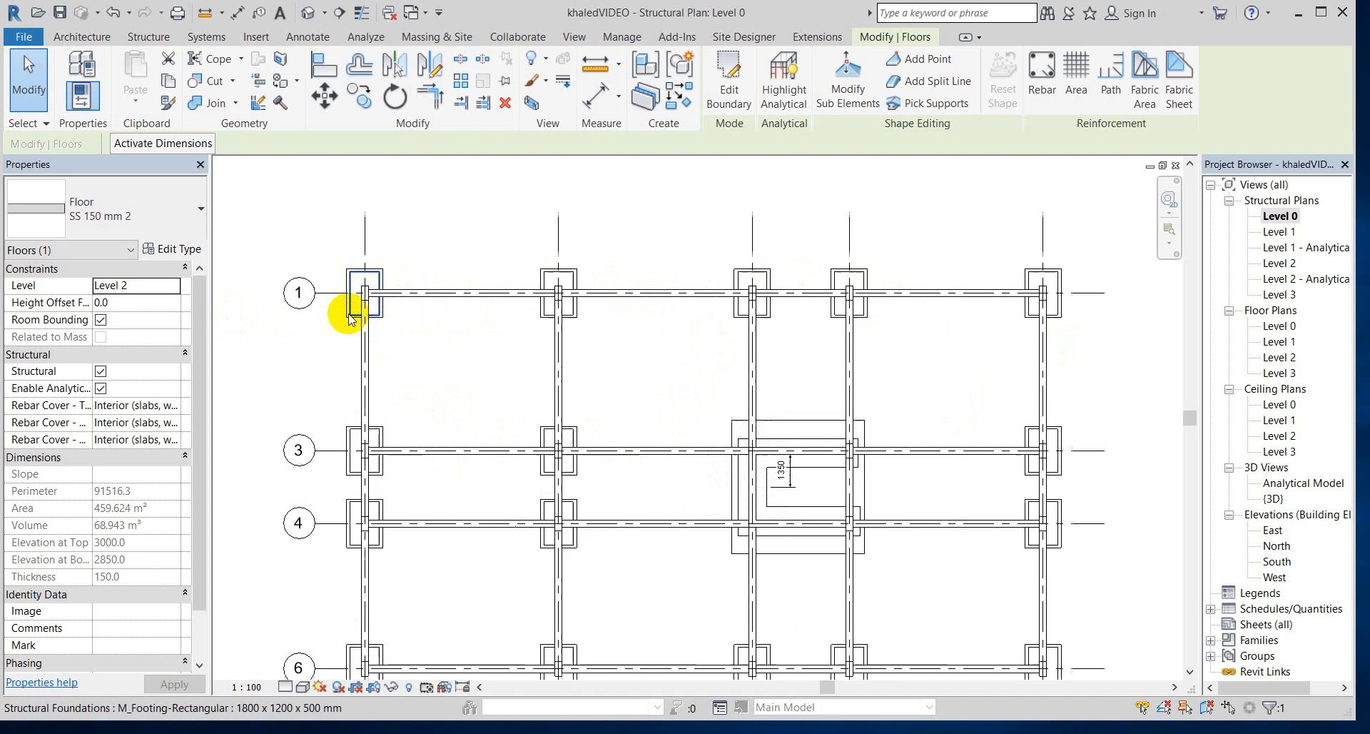
{"action": "scroll", "coordinate": [370, 287], "scroll_direction": "up", "scroll_amount": 2}
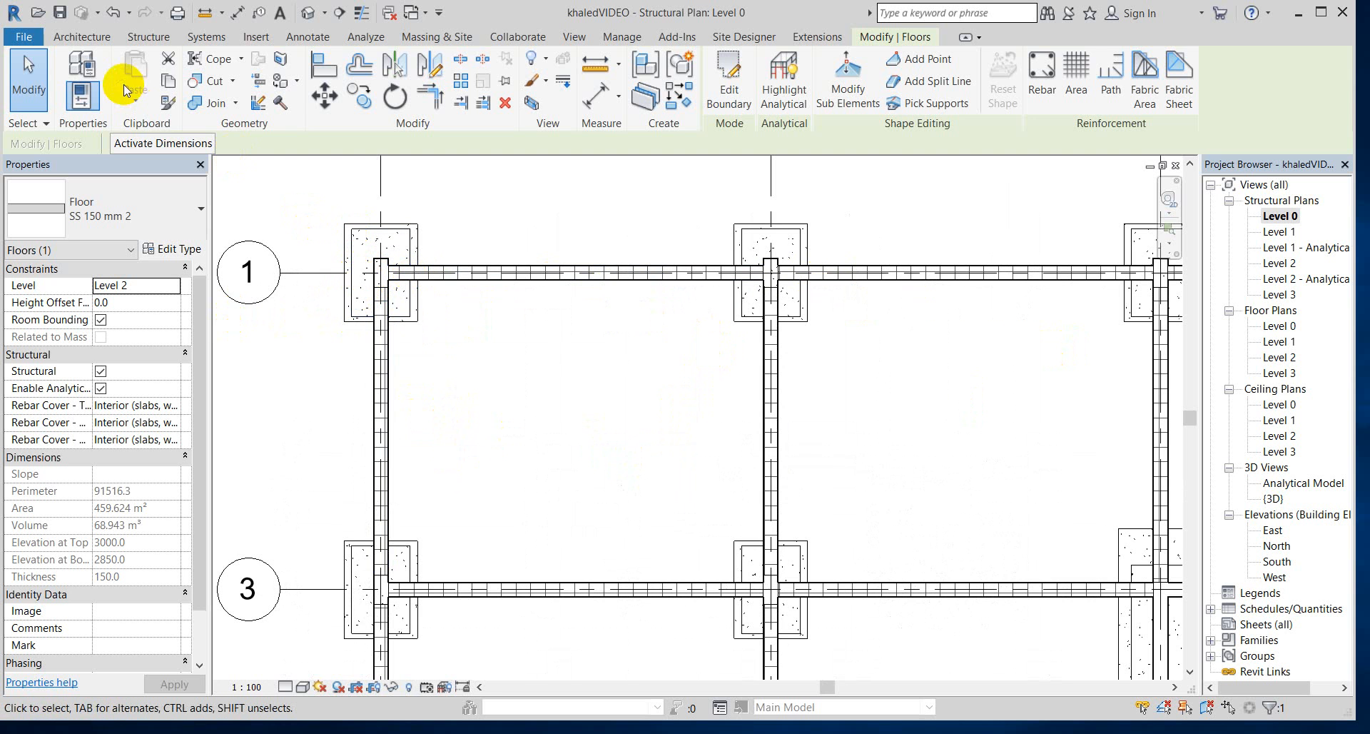
- Start placing a vertical structural column of type Col 300x600 at the intersection of grids A and 1
{"action": "left_click", "coordinate": [148, 40]}
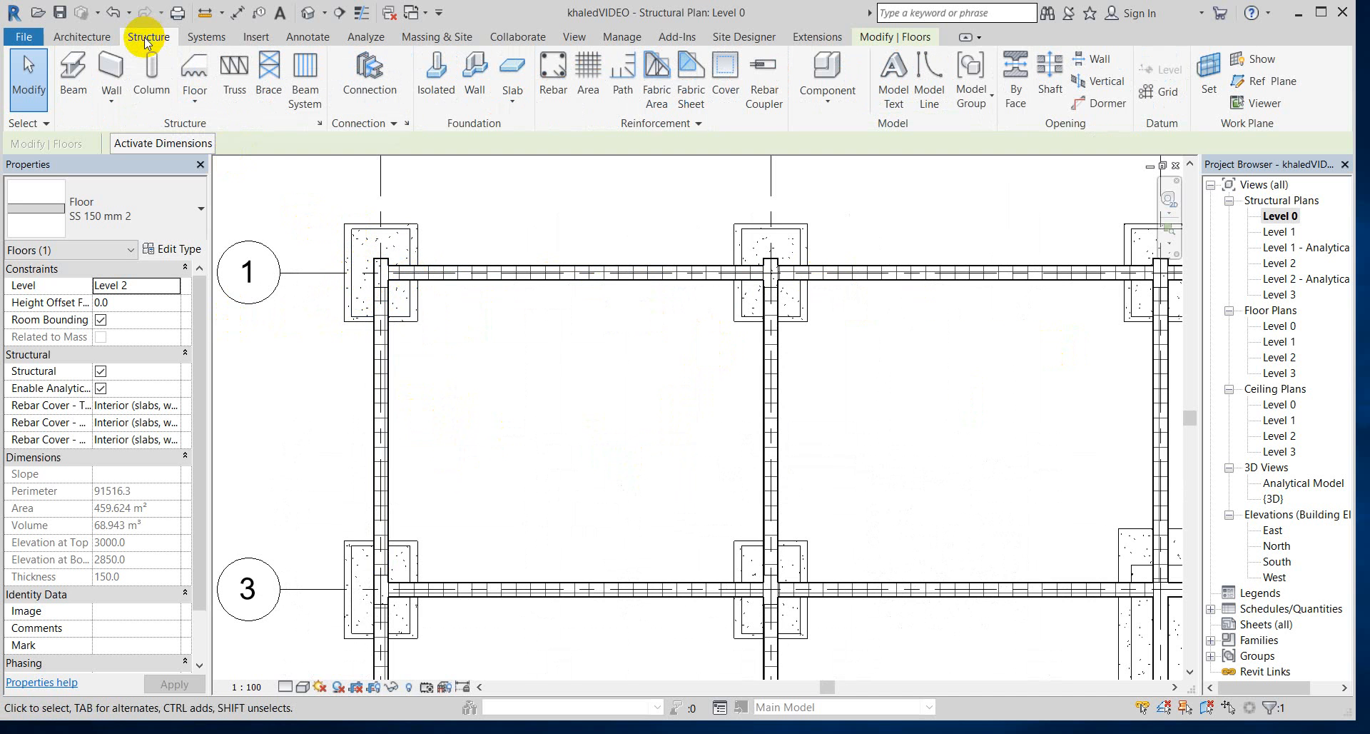
{"action": "left_click", "coordinate": [151, 101]}
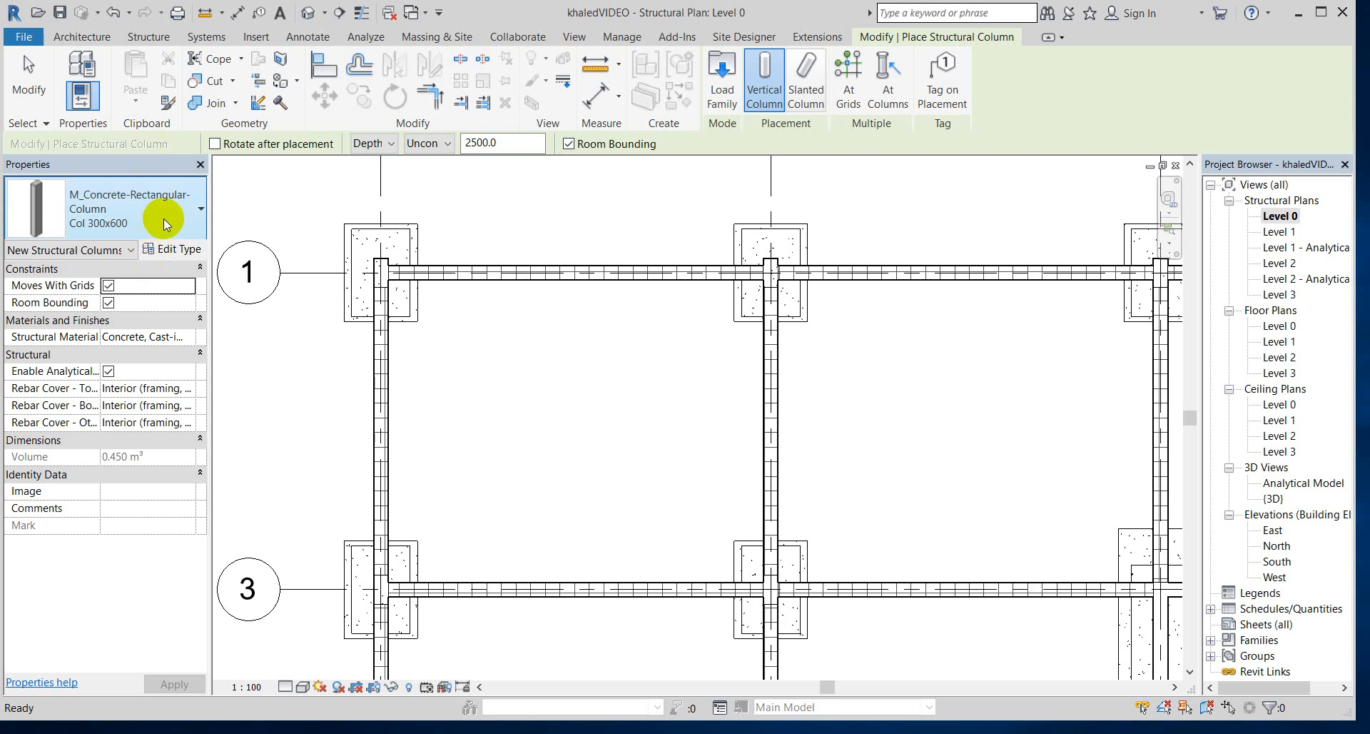
{"action": "left_click", "coordinate": [191, 215]}
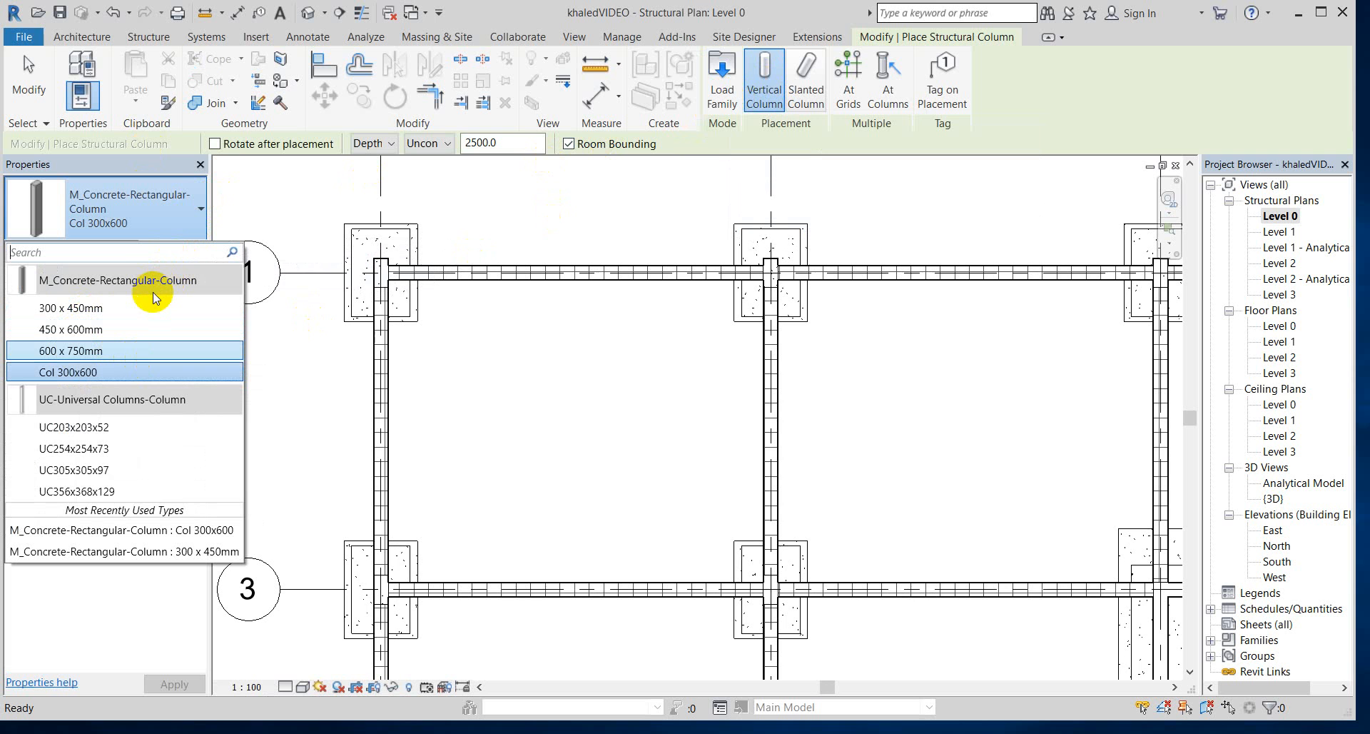
{"action": "mouse_move", "coordinate": [122, 285]}
{"action": "left_click", "coordinate": [77, 372]}
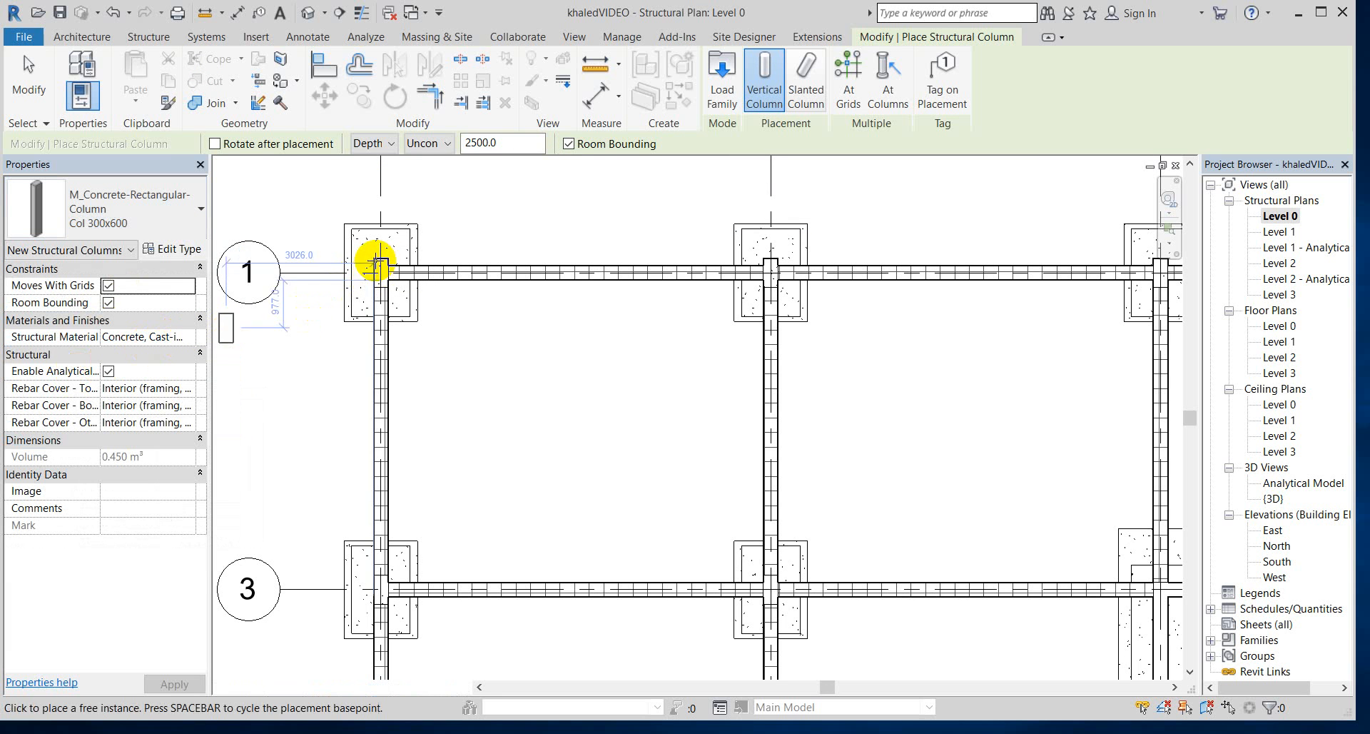
{"action": "left_click", "coordinate": [382, 262]}
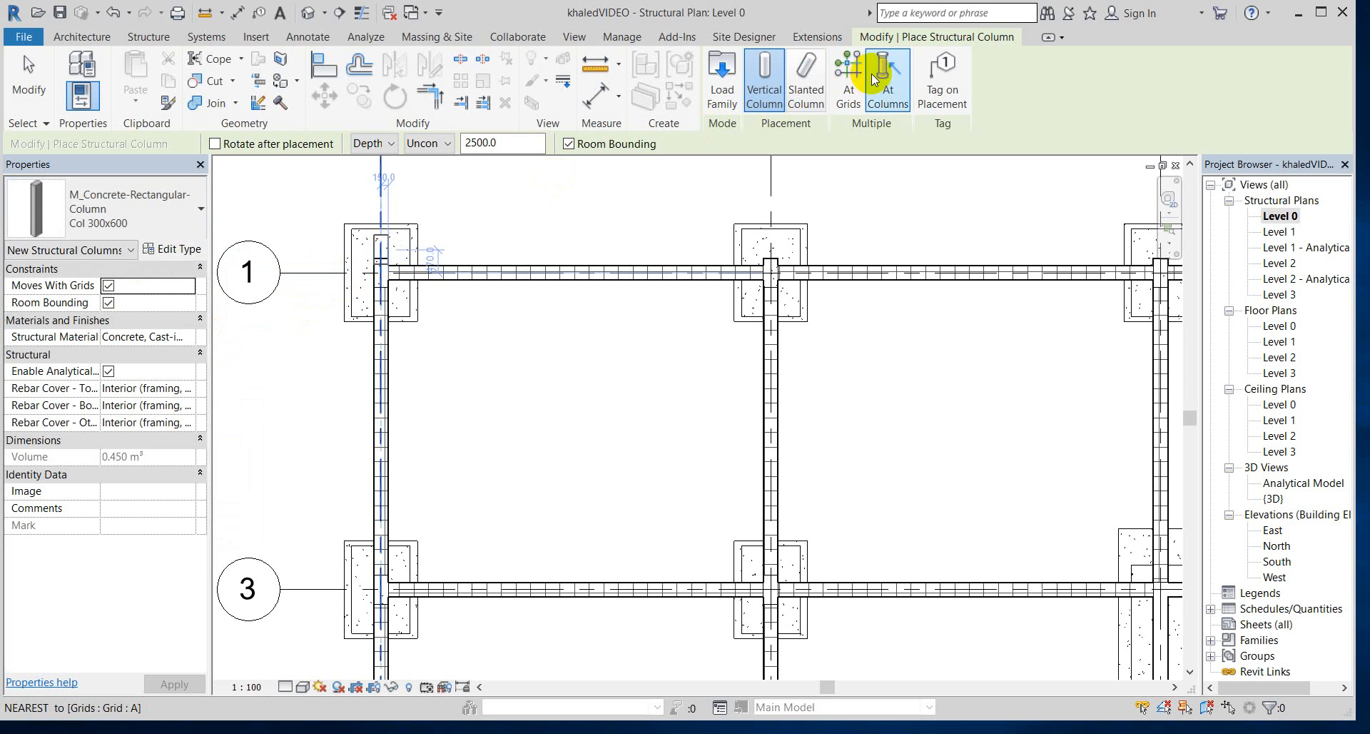
- Place Col 300x600 columns at all grid intersections of the Level 0 plan by selecting the whole grid, and dismiss the warning
{"action": "scroll", "coordinate": [764, 281], "scroll_direction": "down", "scroll_amount": 3}
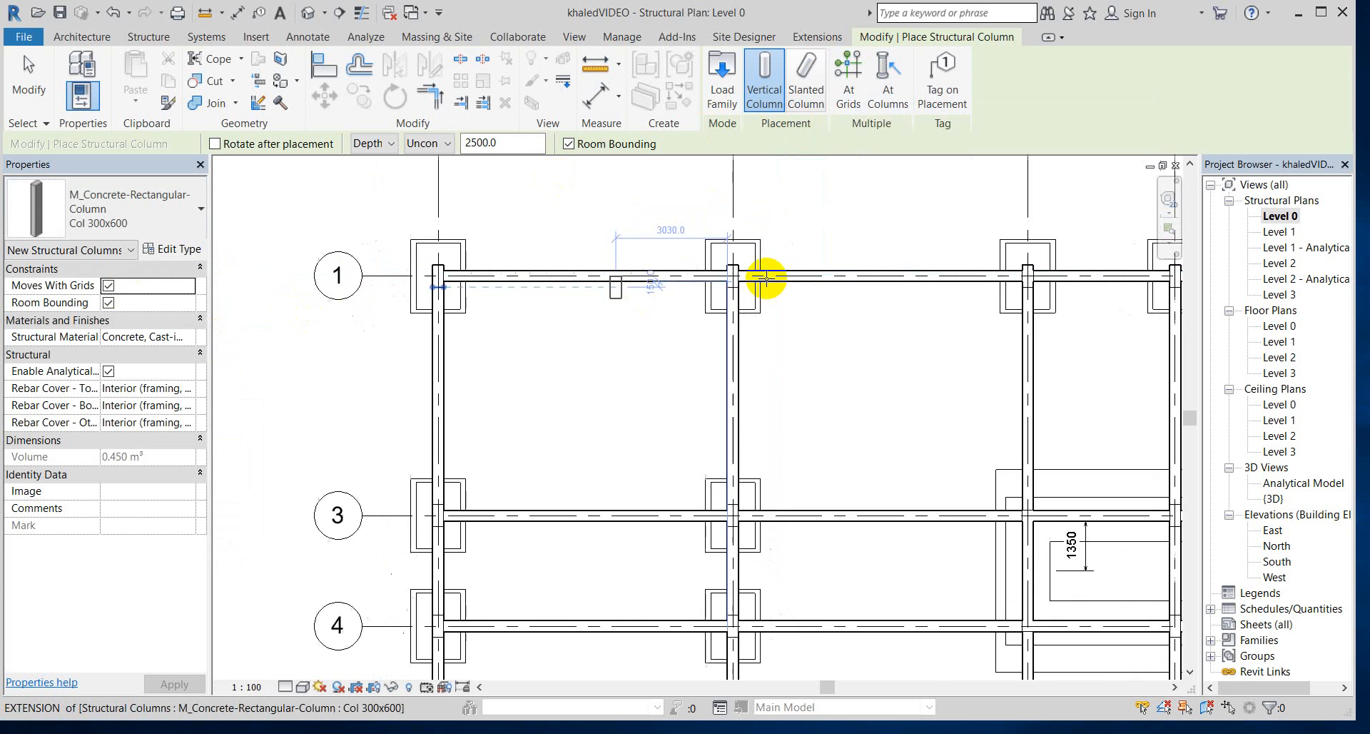
{"action": "scroll", "coordinate": [382, 289], "scroll_direction": "down", "scroll_amount": 4}
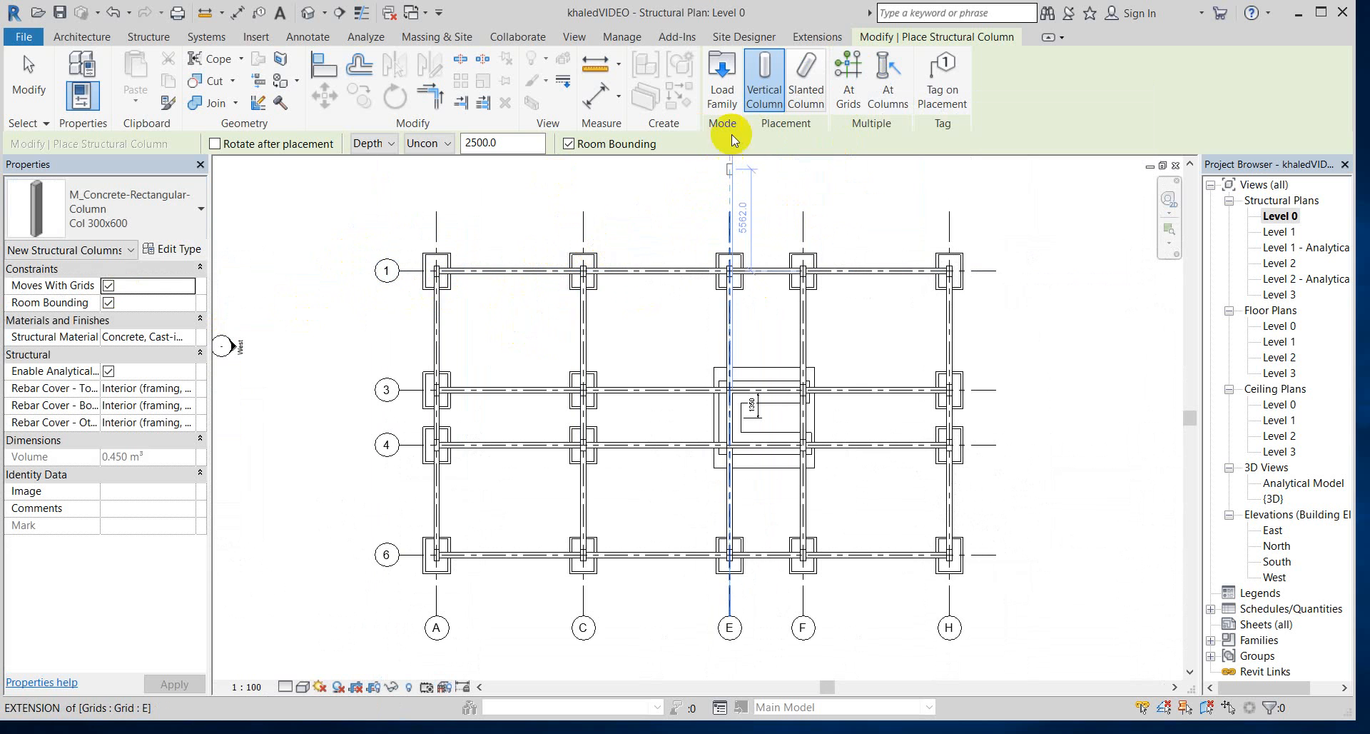
{"action": "left_click", "coordinate": [847, 67]}
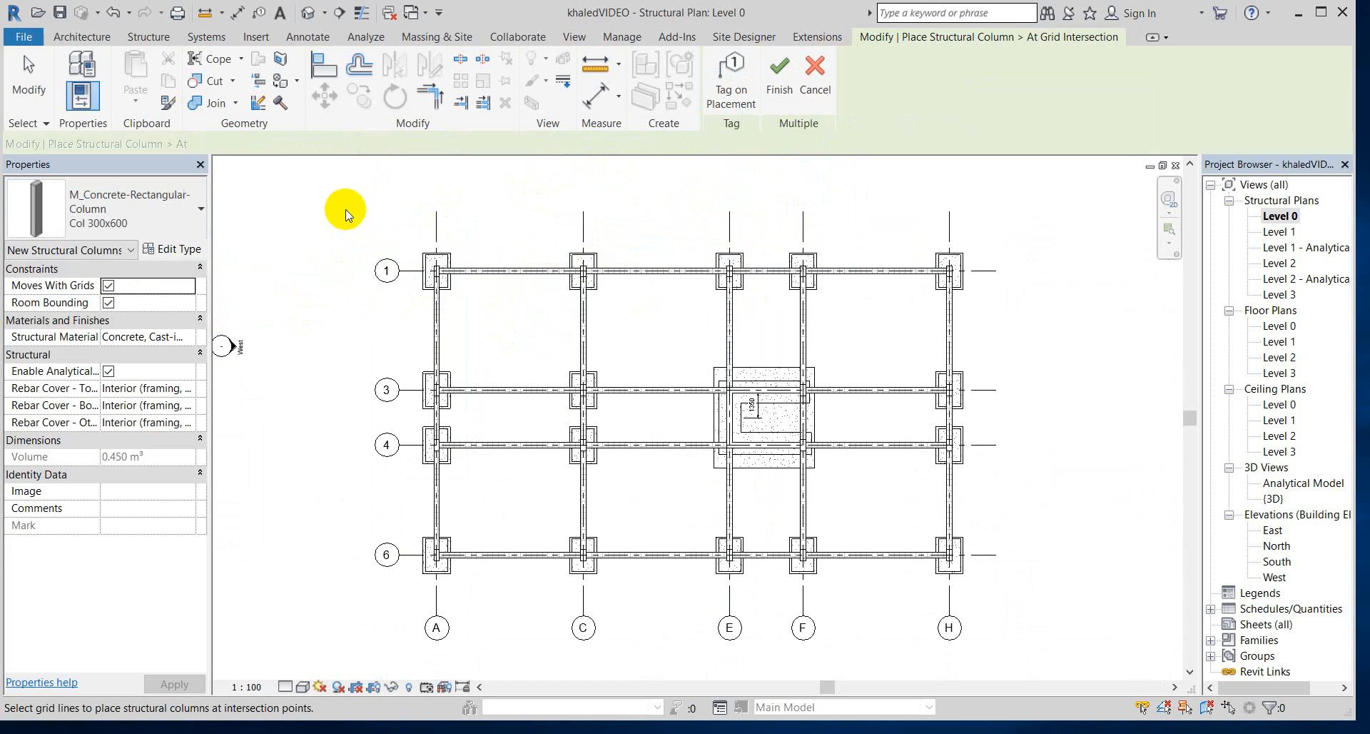
{"action": "left_click_drag", "start_coordinate": [335, 184], "coordinate": [1076, 669]}
{"action": "left_click", "coordinate": [787, 75]}
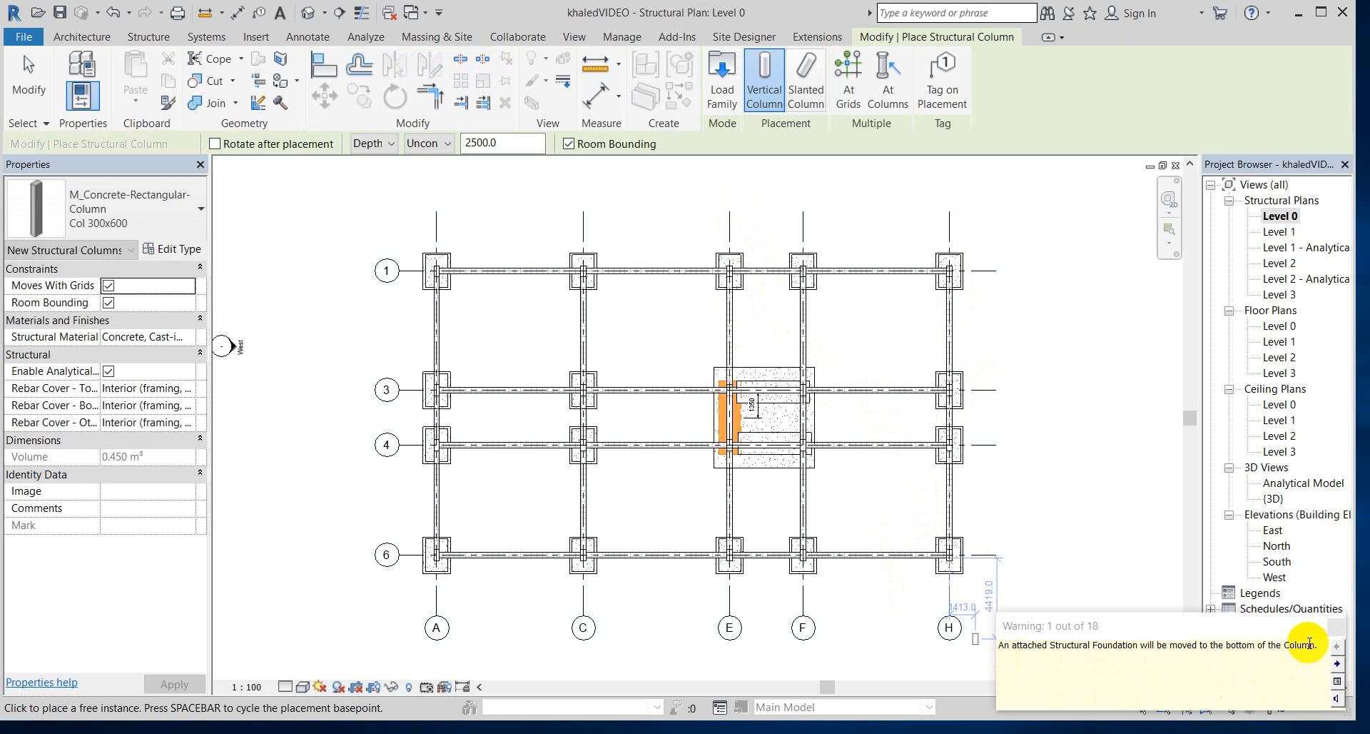
{"action": "left_click", "coordinate": [1334, 627]}
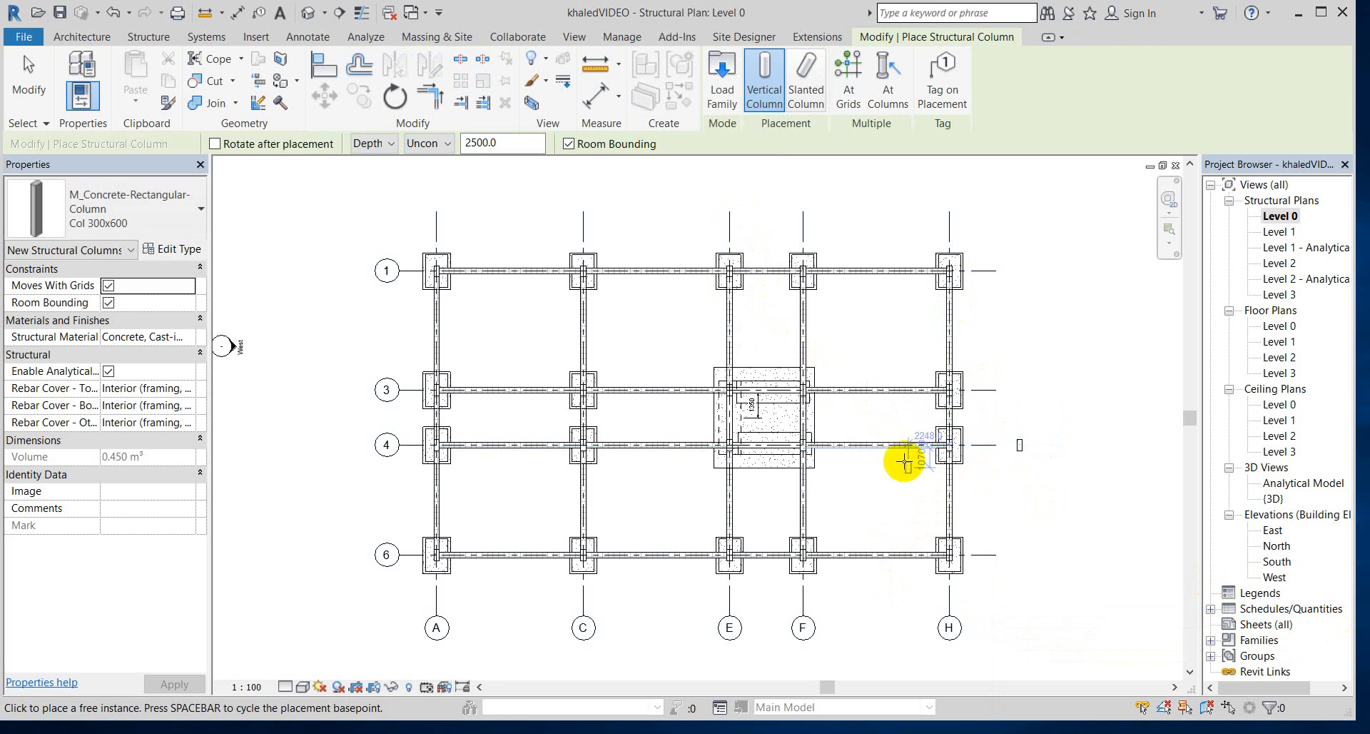
- Examine the b and h dimensions and other type properties of the Col 300x600 rectangular concrete column
{"action": "scroll", "coordinate": [815, 452], "scroll_direction": "up", "scroll_amount": 3}
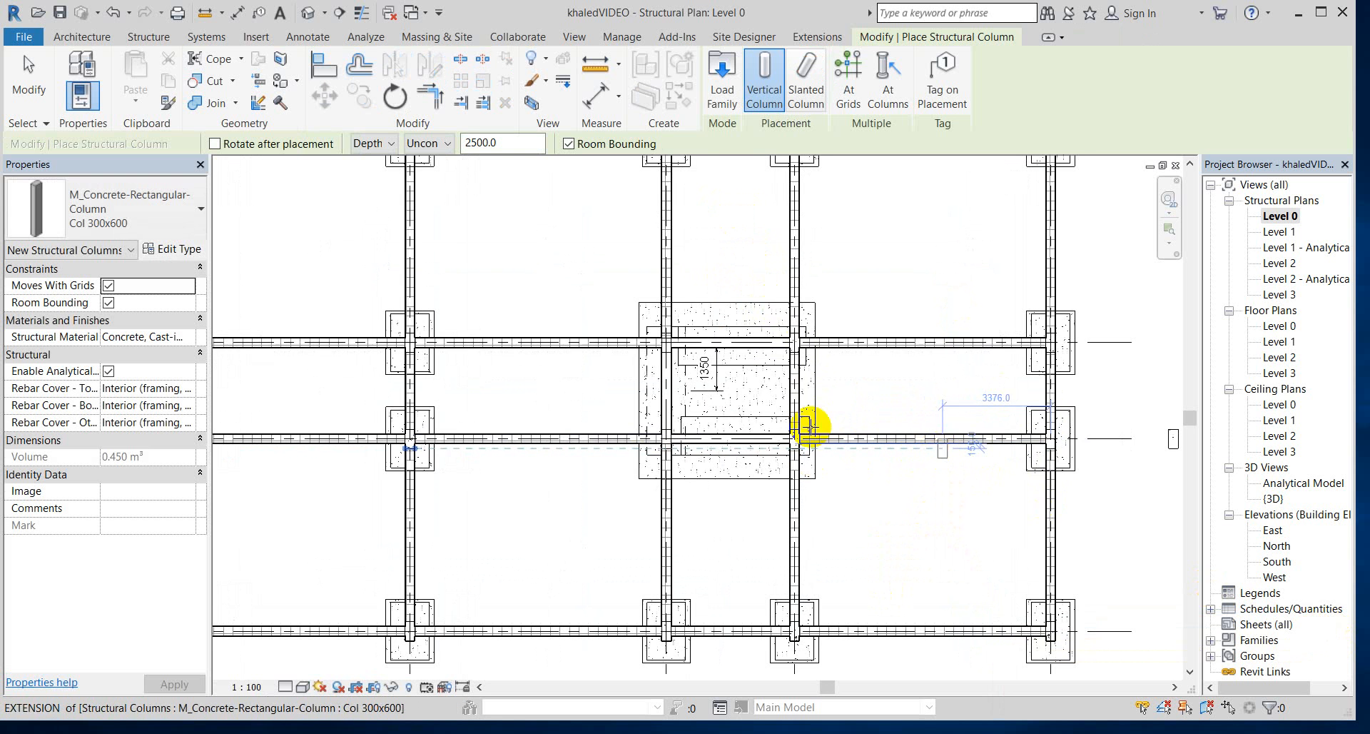
{"action": "scroll", "coordinate": [546, 382], "scroll_direction": "down", "scroll_amount": 2}
{"action": "scroll", "coordinate": [564, 382], "scroll_direction": "down", "scroll_amount": 1}
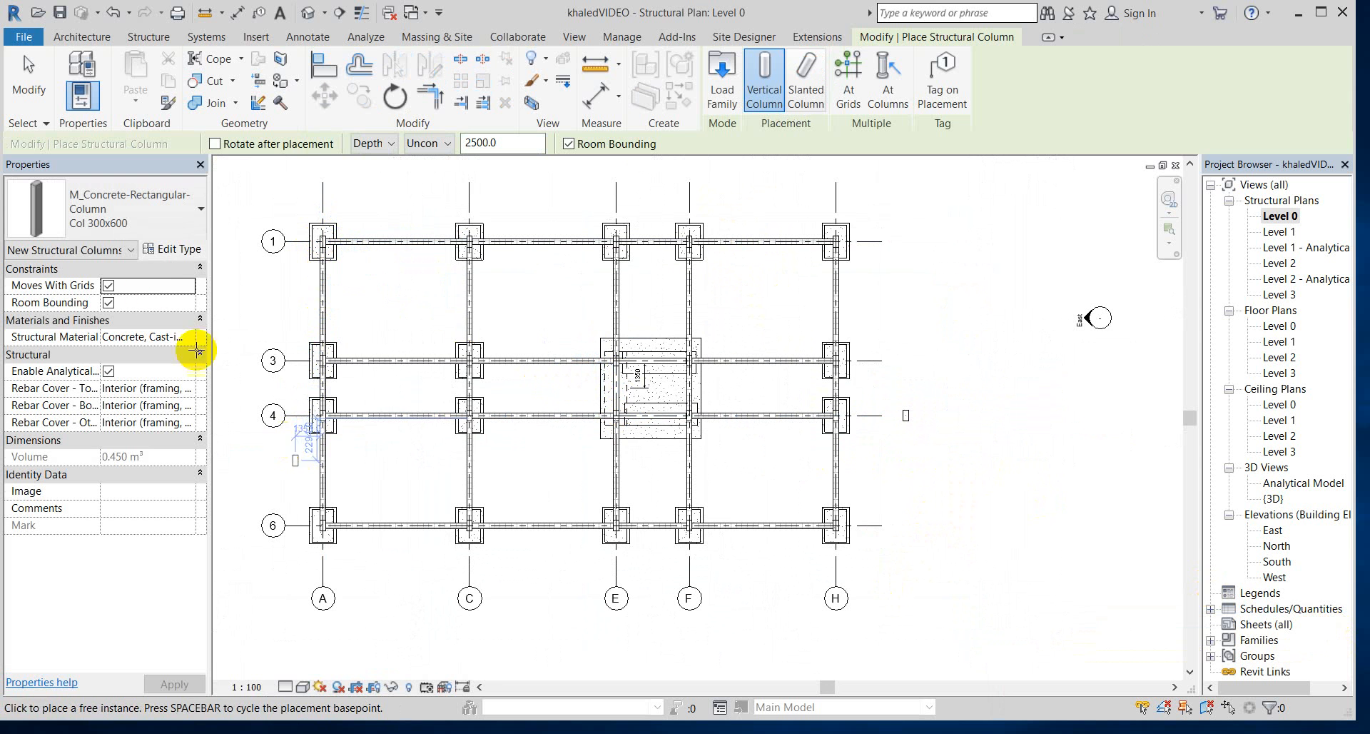
{"action": "left_click", "coordinate": [172, 251]}
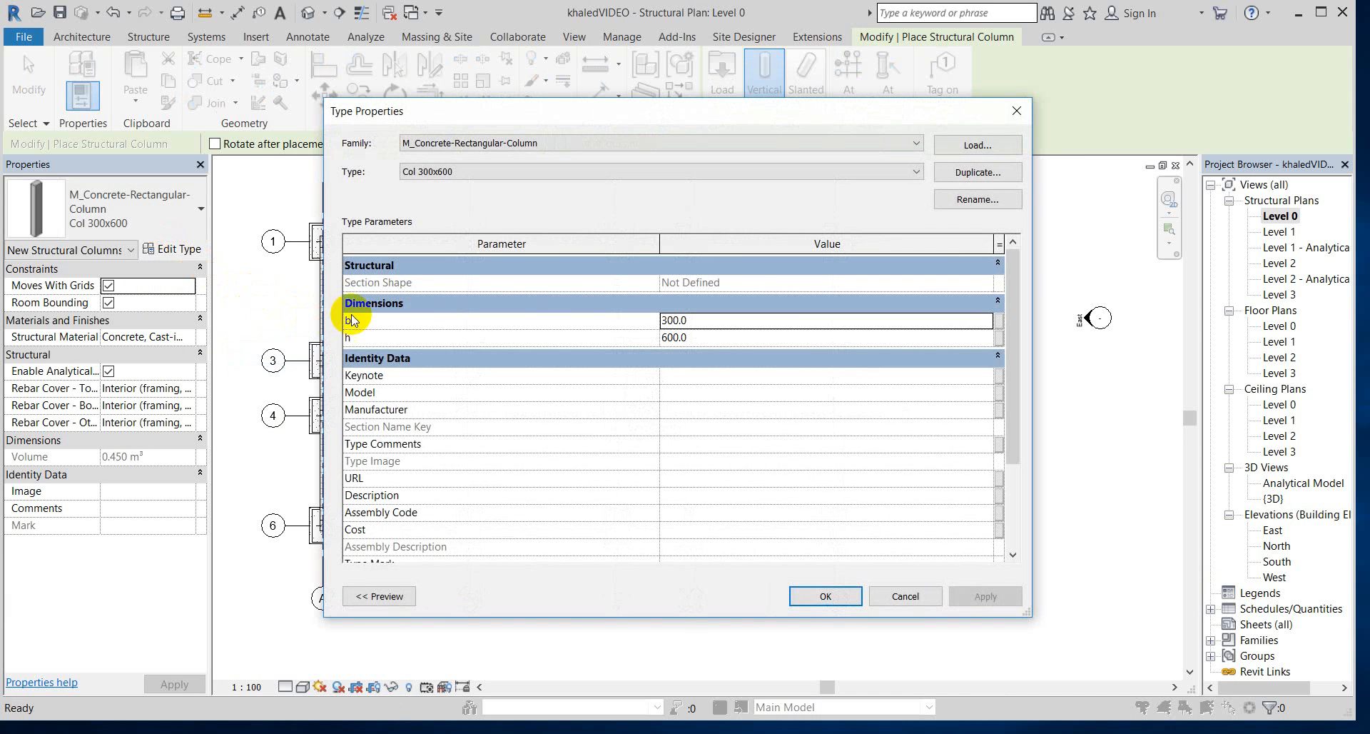
{"action": "scroll", "coordinate": [783, 311], "scroll_direction": "down", "scroll_amount": 3}
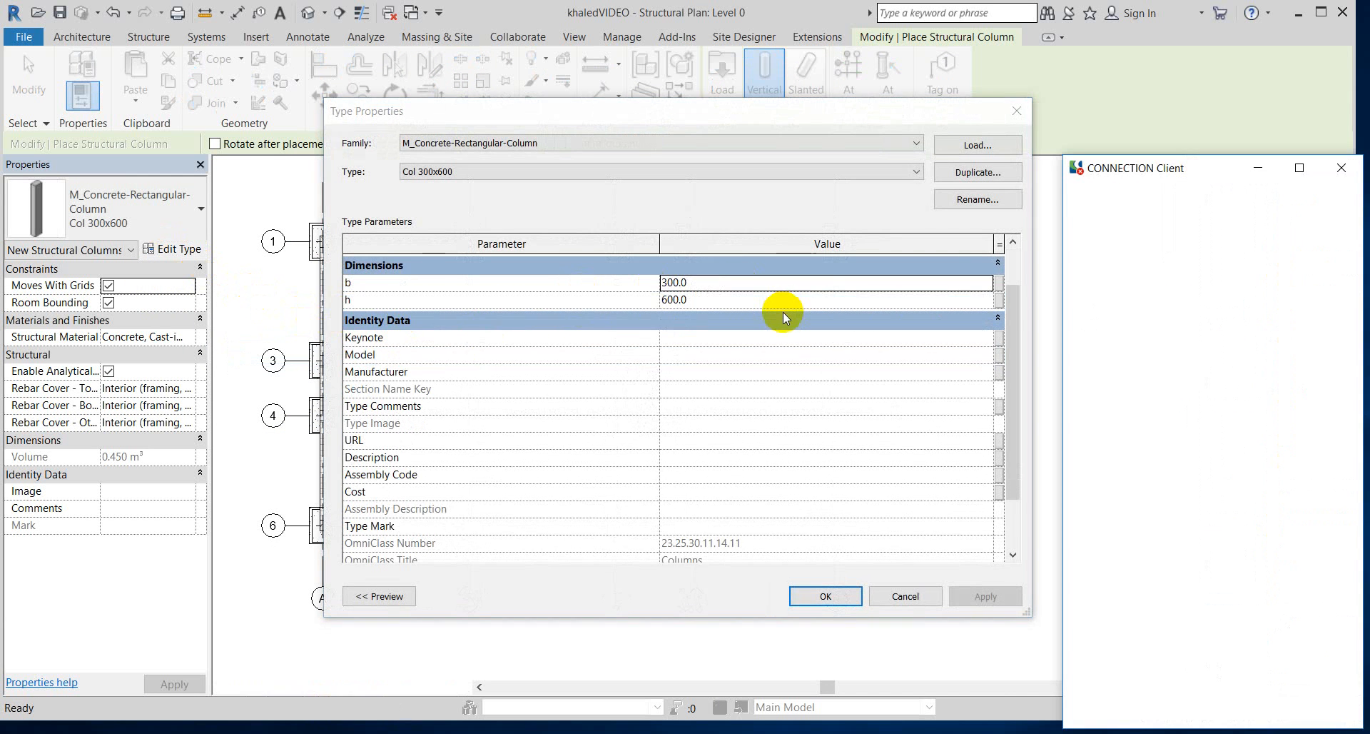
{"action": "scroll", "coordinate": [383, 389], "scroll_direction": "up", "scroll_amount": 2}
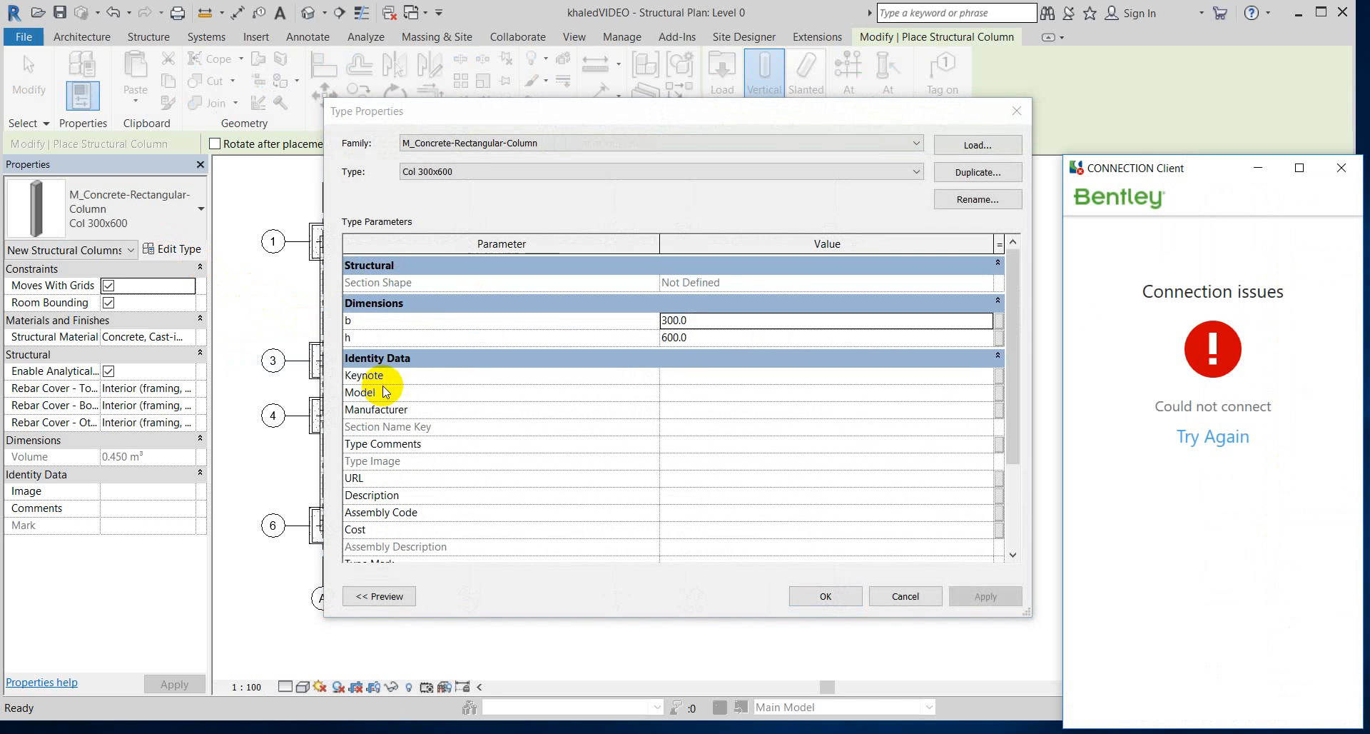
{"action": "left_click", "coordinate": [677, 337]}
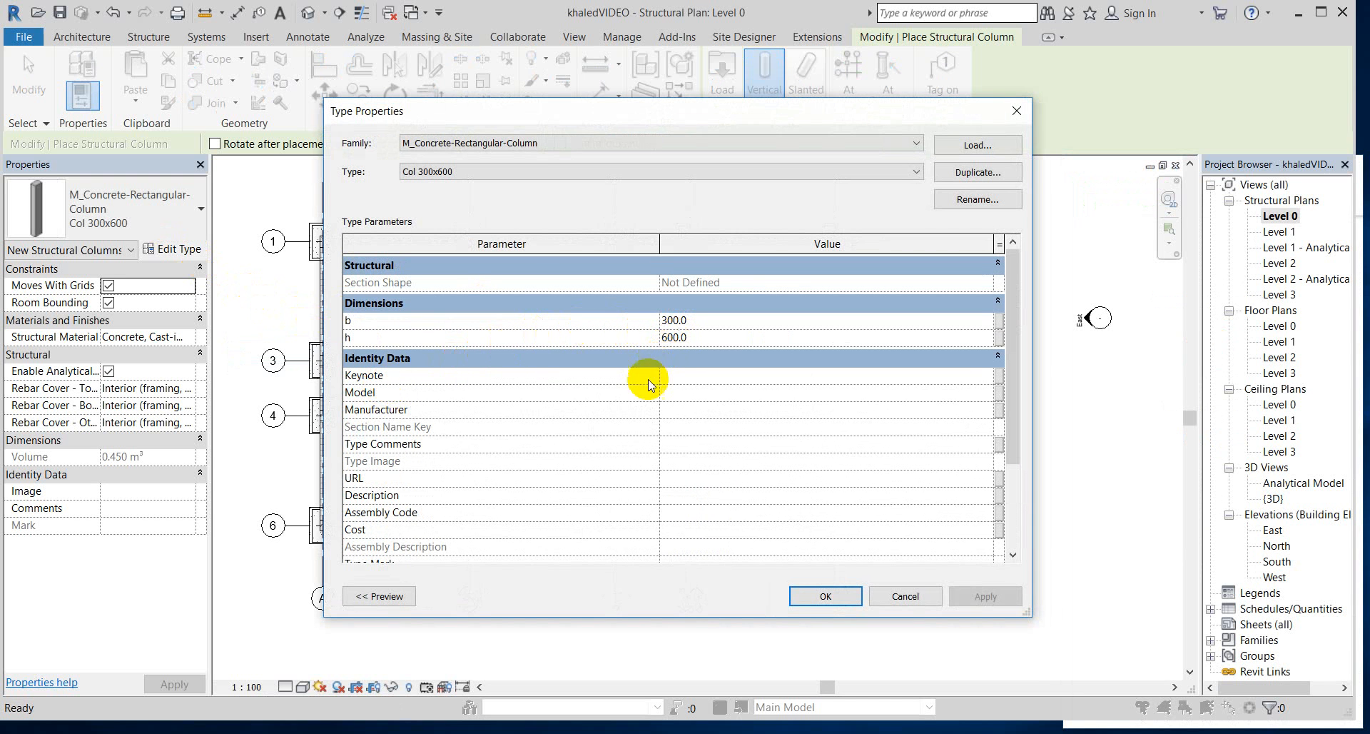
{"action": "scroll", "coordinate": [609, 413], "scroll_direction": "down", "scroll_amount": 1}
{"action": "scroll", "coordinate": [604, 417], "scroll_direction": "down", "scroll_amount": 1}
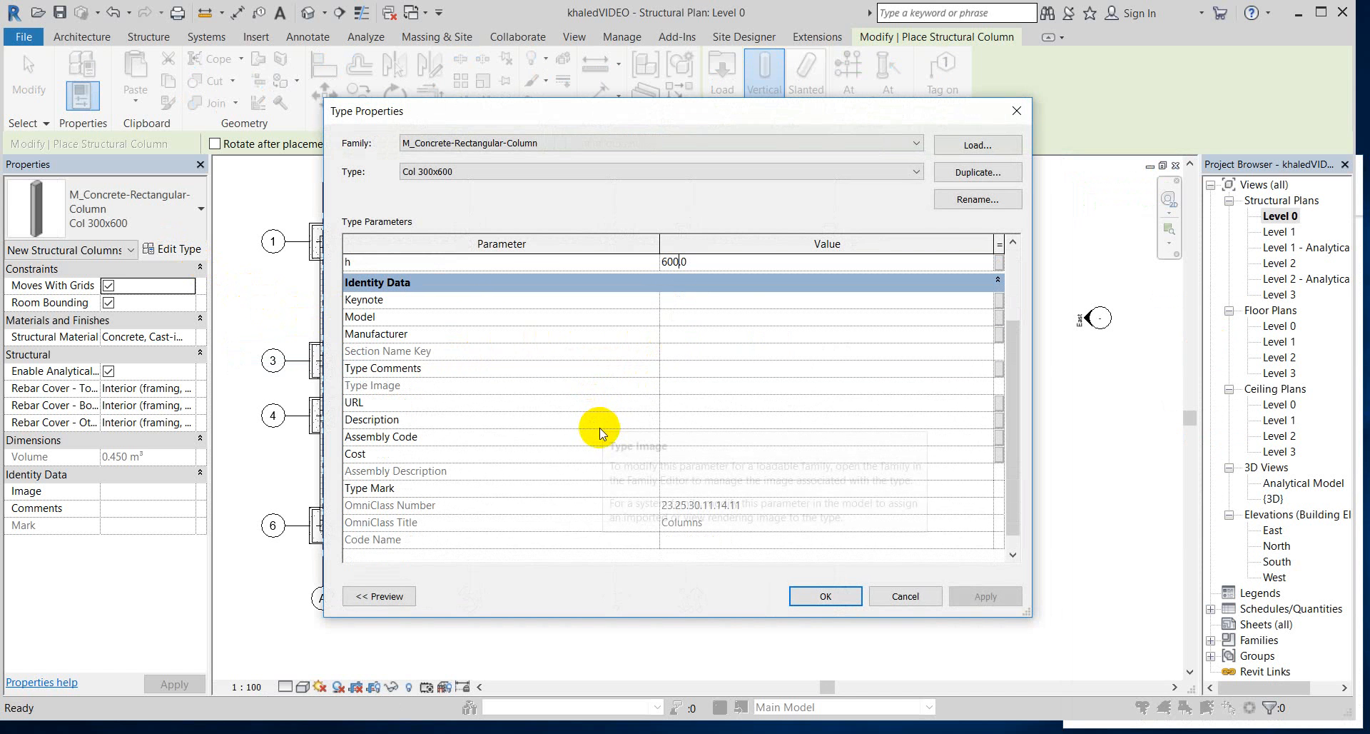
{"action": "scroll", "coordinate": [622, 511], "scroll_direction": "up", "scroll_amount": 2}
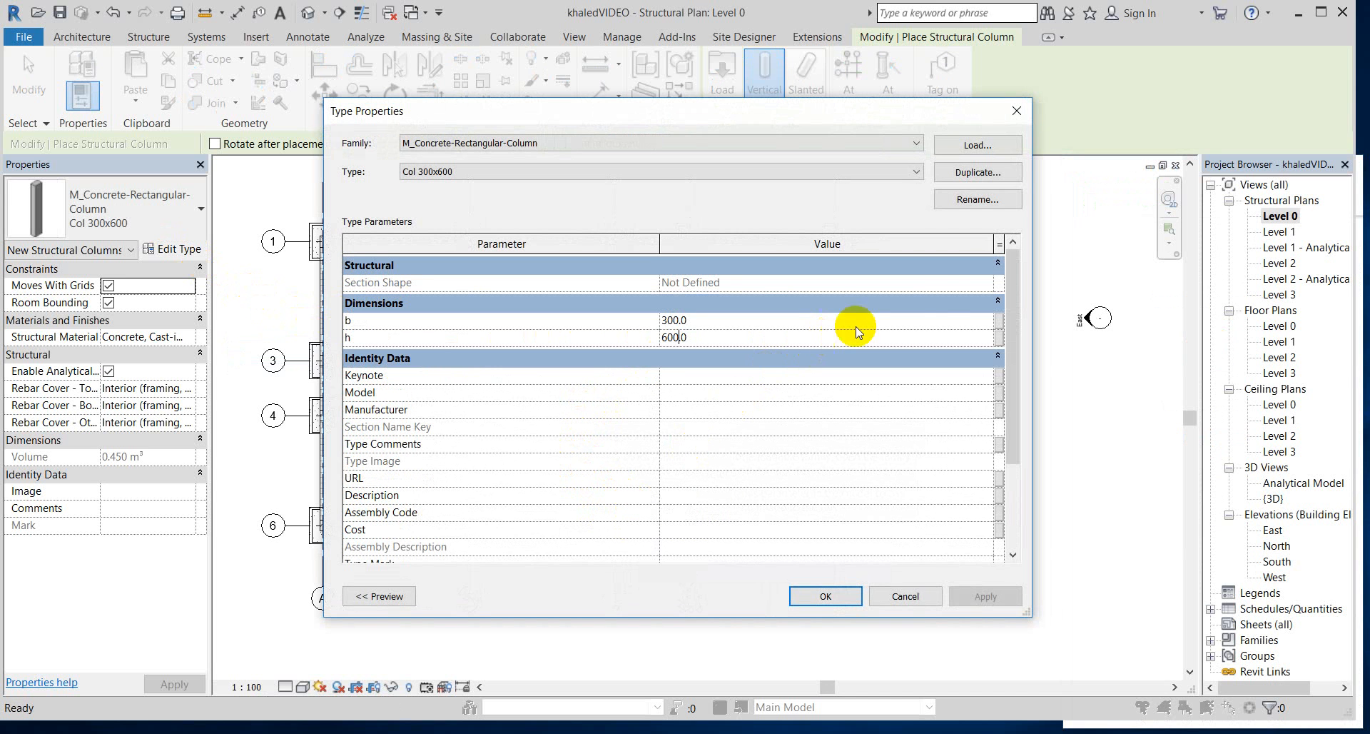
{"action": "left_click", "coordinate": [826, 598]}
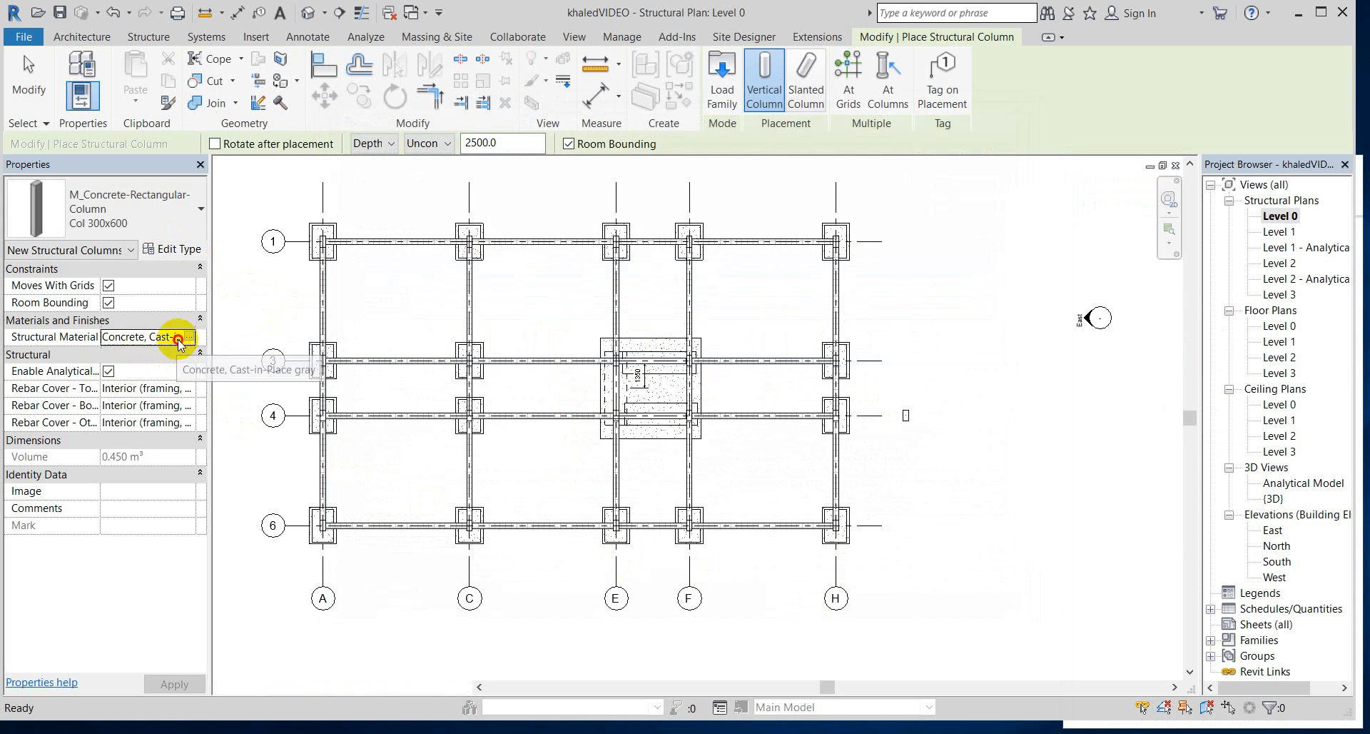
- Examine the identity, appearance and physical concrete strength properties of the column's Concrete, Cast-in-Place gray material, and end column placement
{"action": "left_click", "coordinate": [183, 338]}
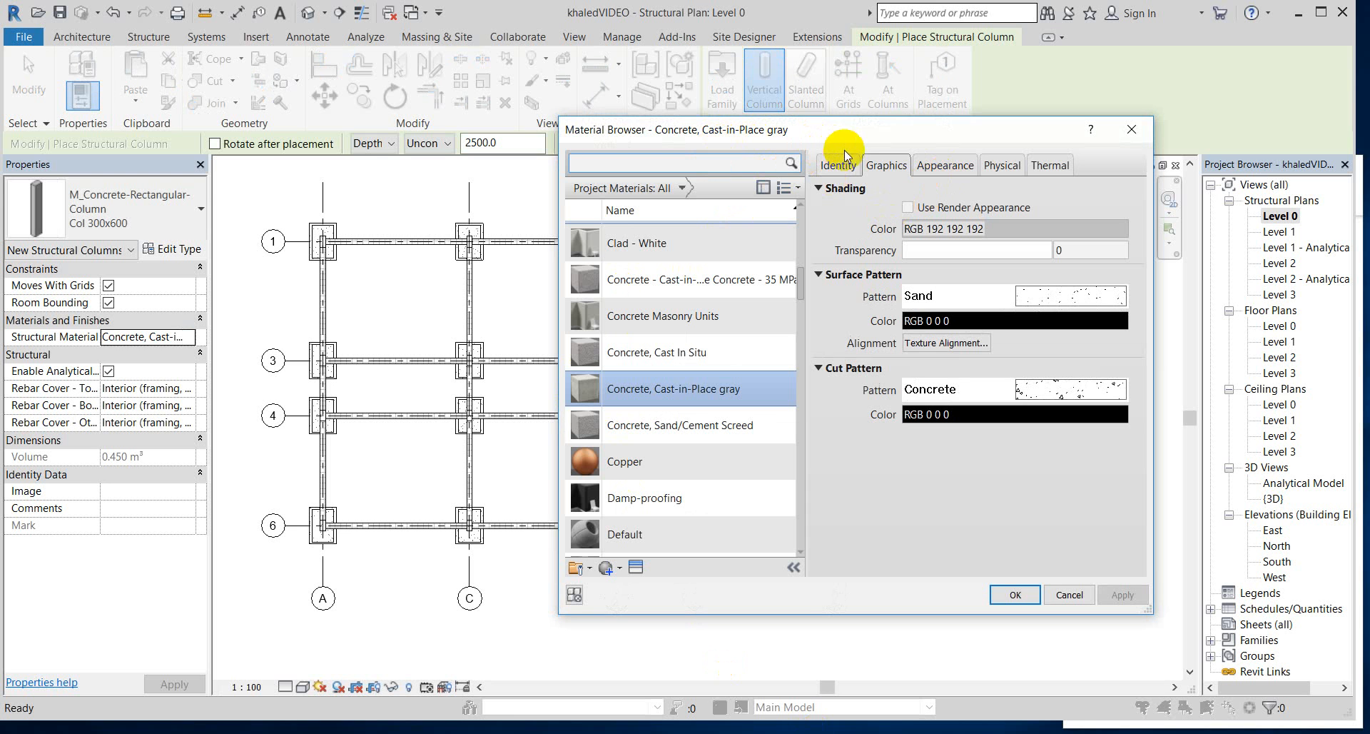
{"action": "left_click", "coordinate": [839, 165]}
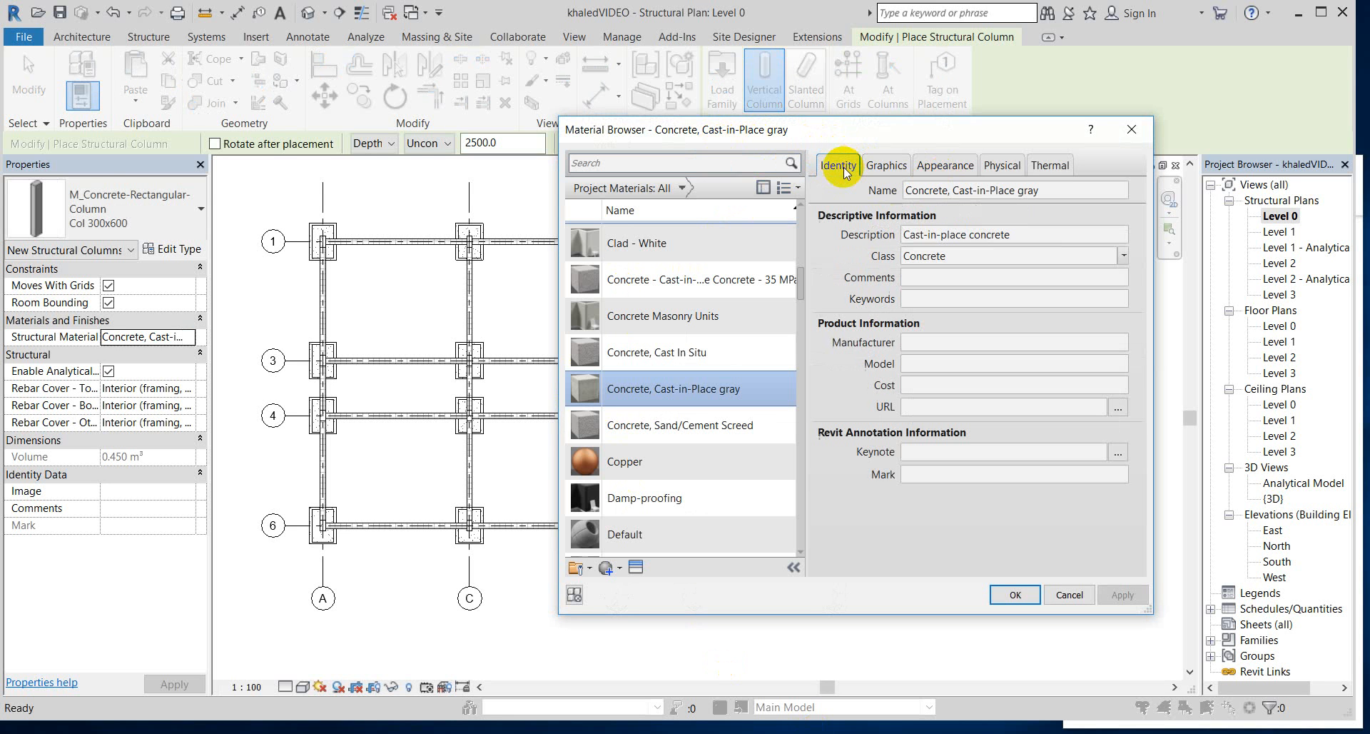
{"action": "left_click", "coordinate": [952, 173]}
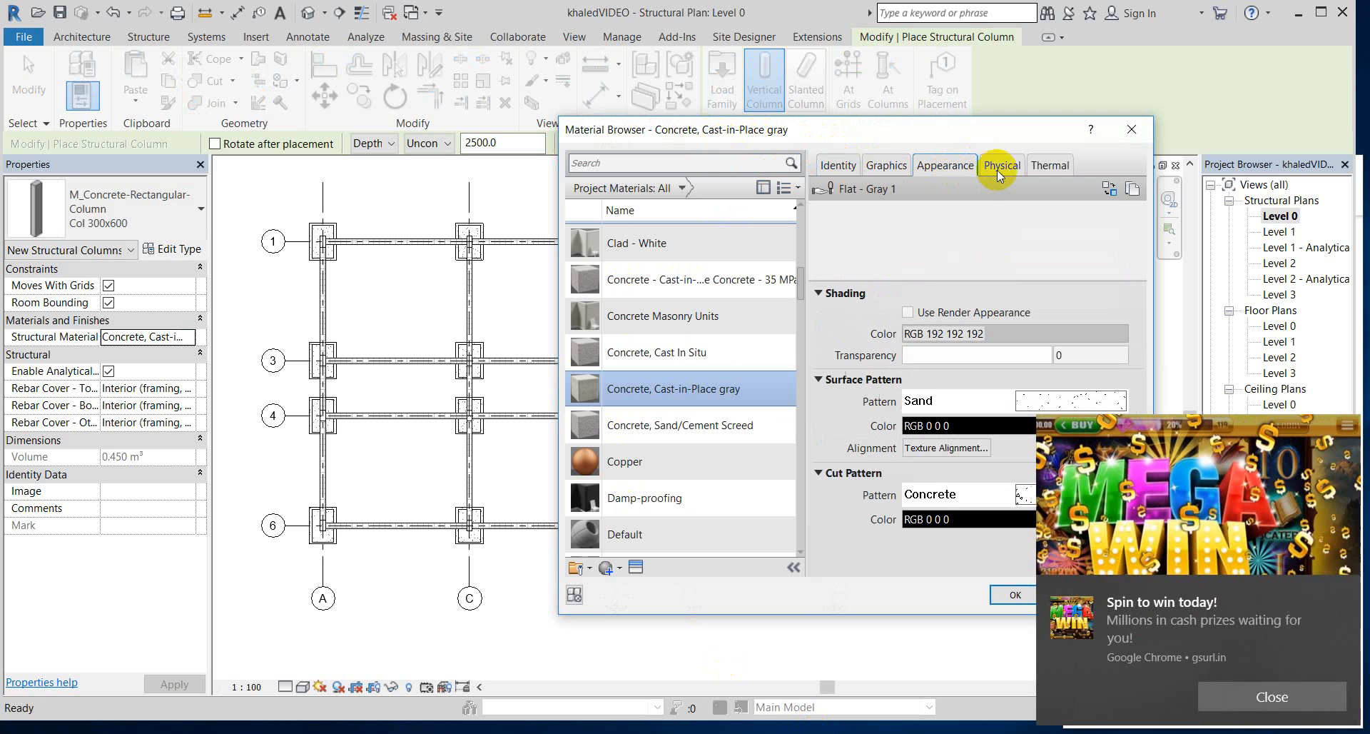
{"action": "left_click", "coordinate": [1227, 688]}
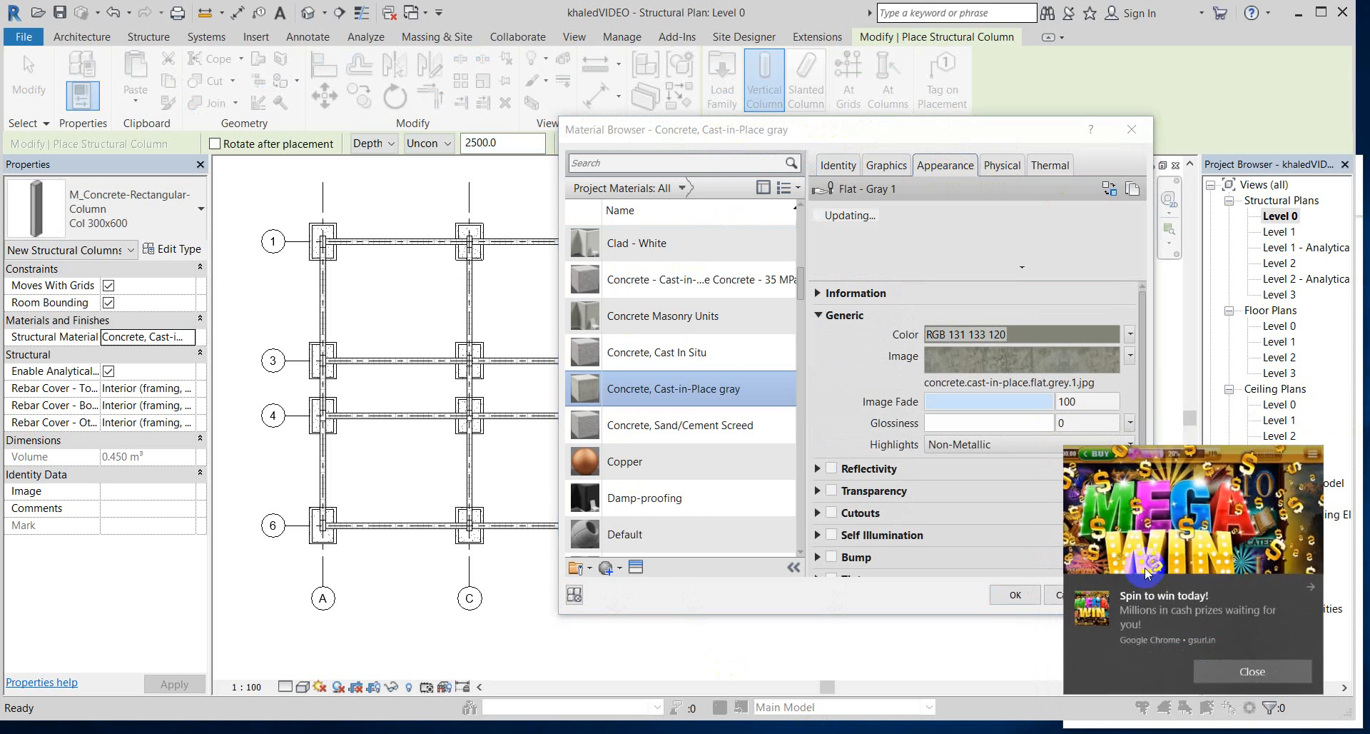
{"action": "left_click", "coordinate": [997, 167]}
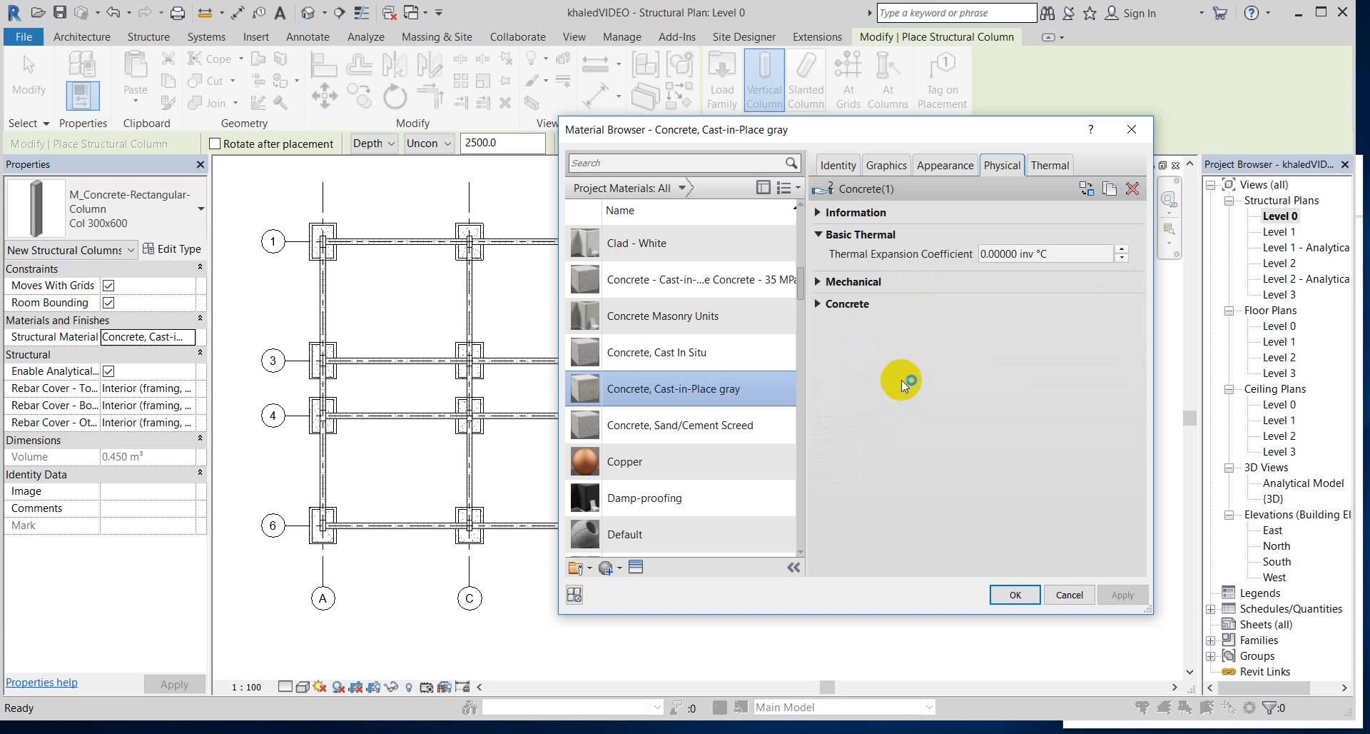
{"action": "left_click", "coordinate": [822, 304]}
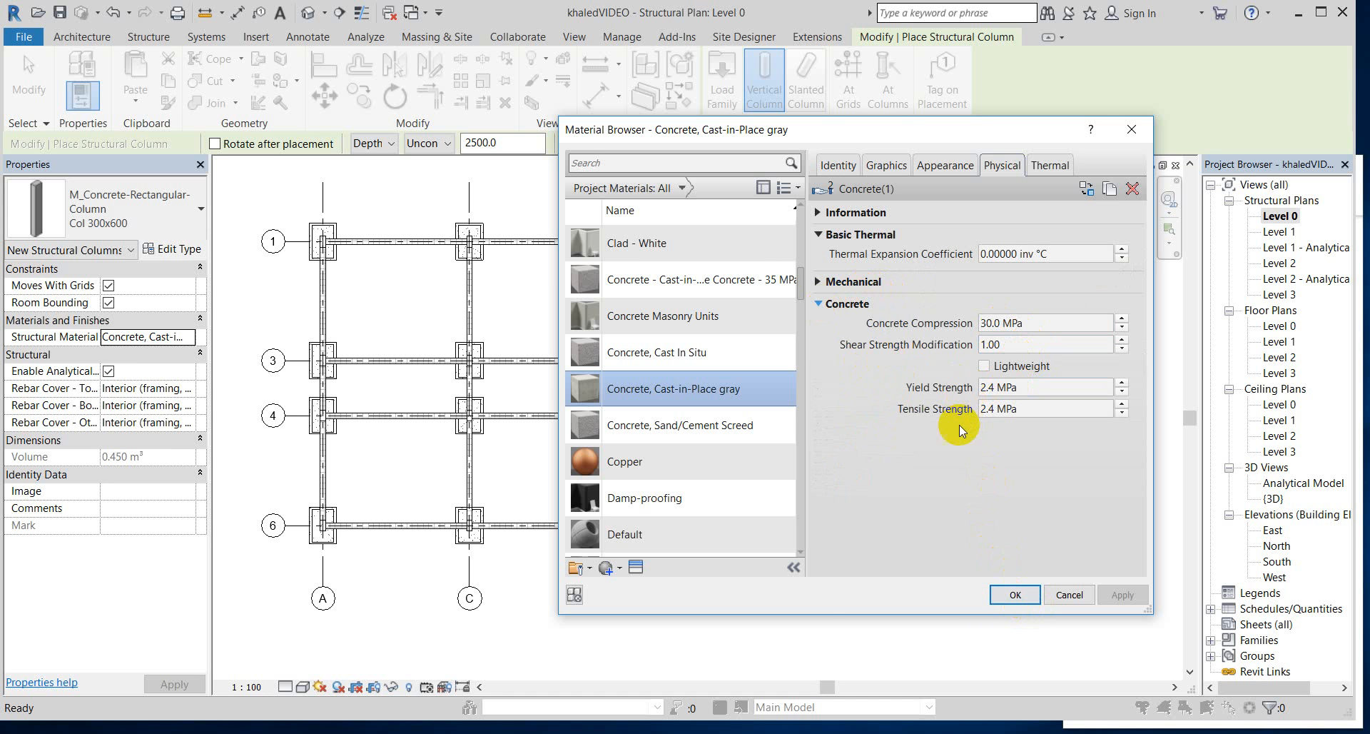
{"action": "left_click", "coordinate": [1022, 595]}
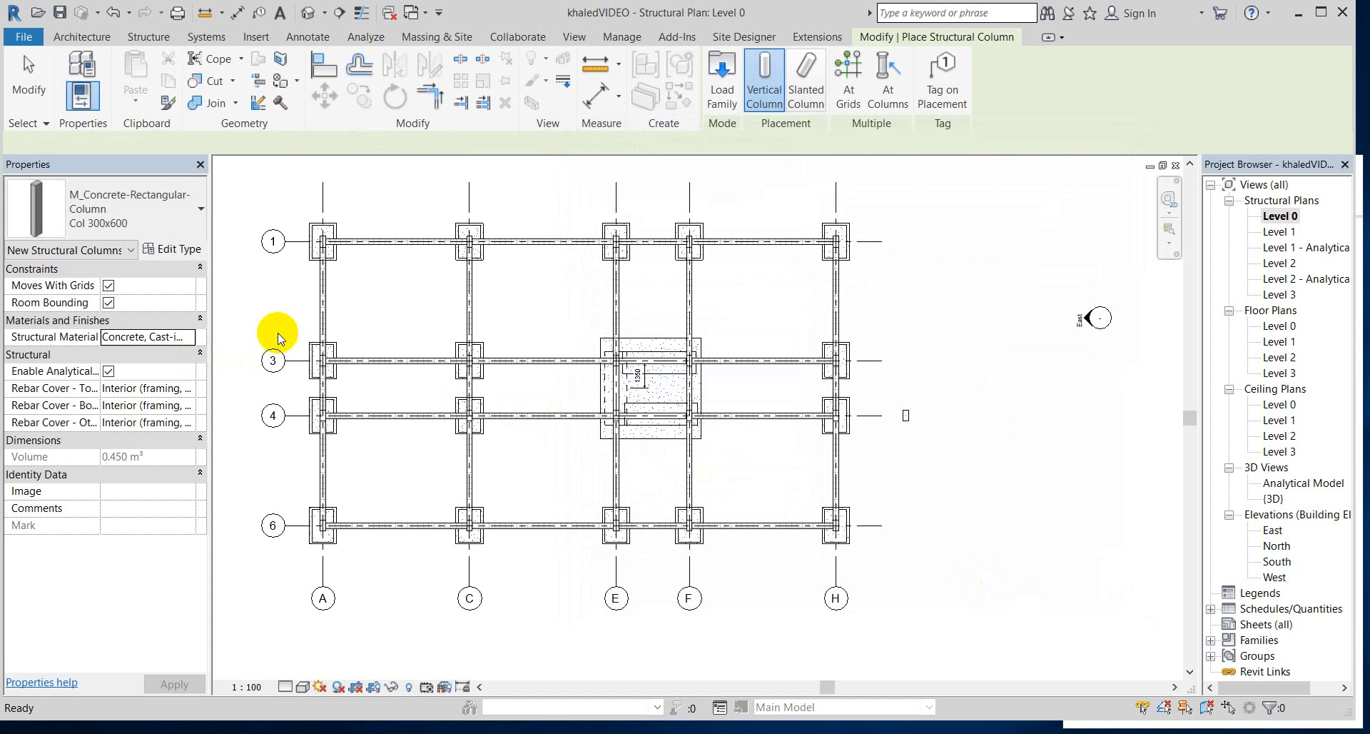
{"action": "scroll", "coordinate": [316, 214], "scroll_direction": "up", "scroll_amount": 2}
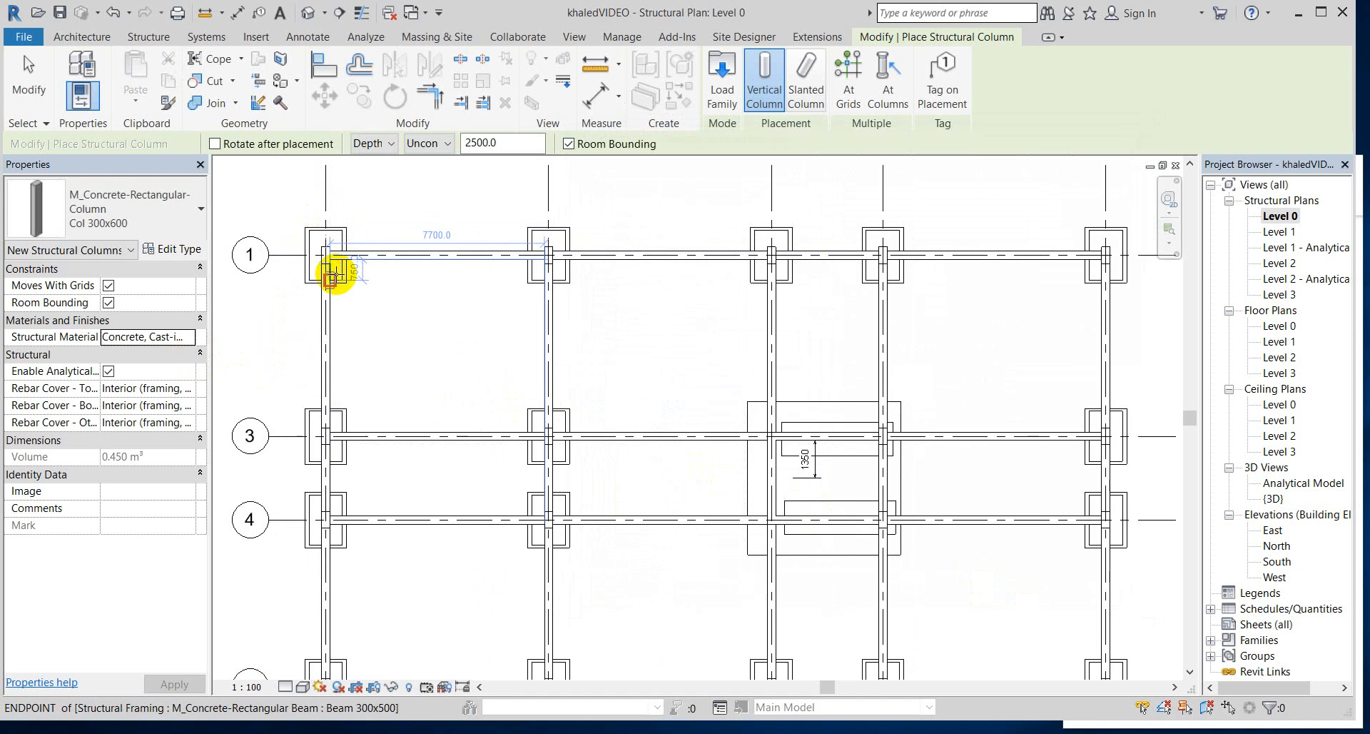
{"action": "key", "text": "Escape"}
{"action": "key", "text": "Escape"}
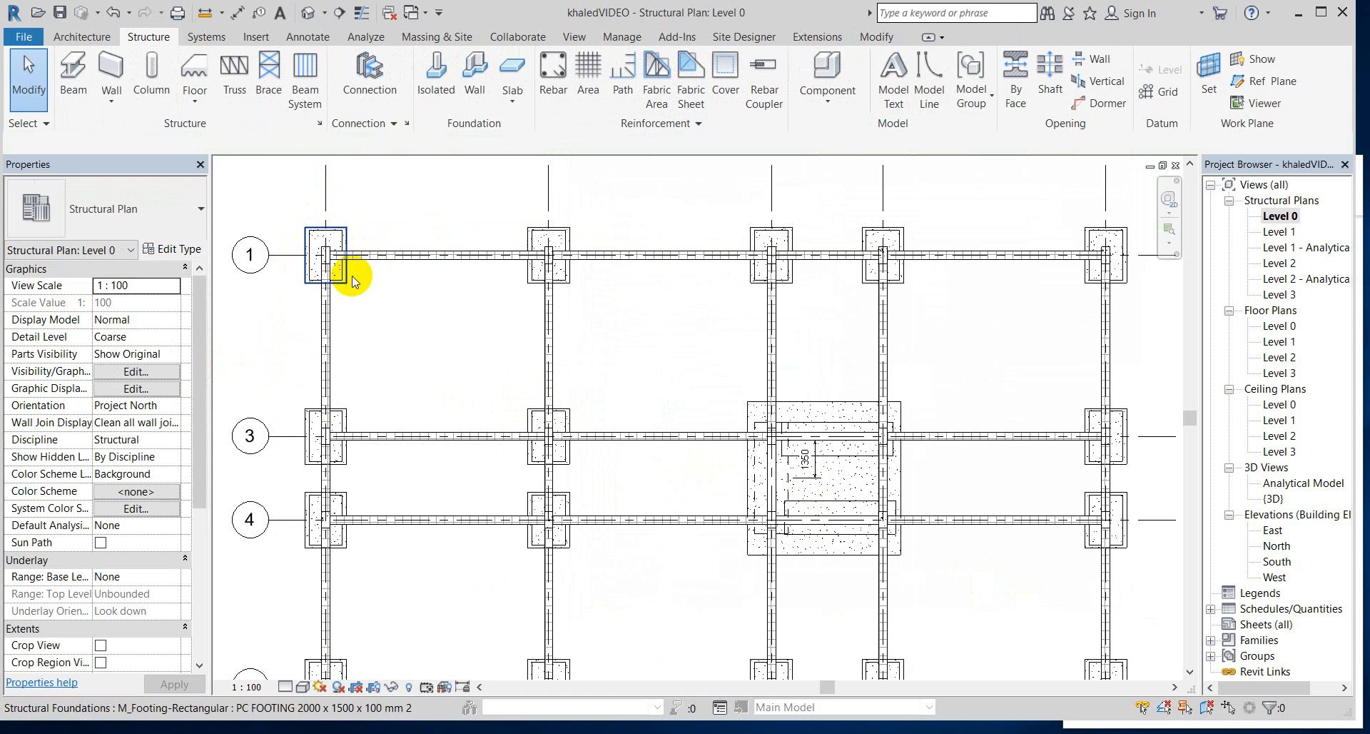
{"action": "left_click", "coordinate": [62, 88]}
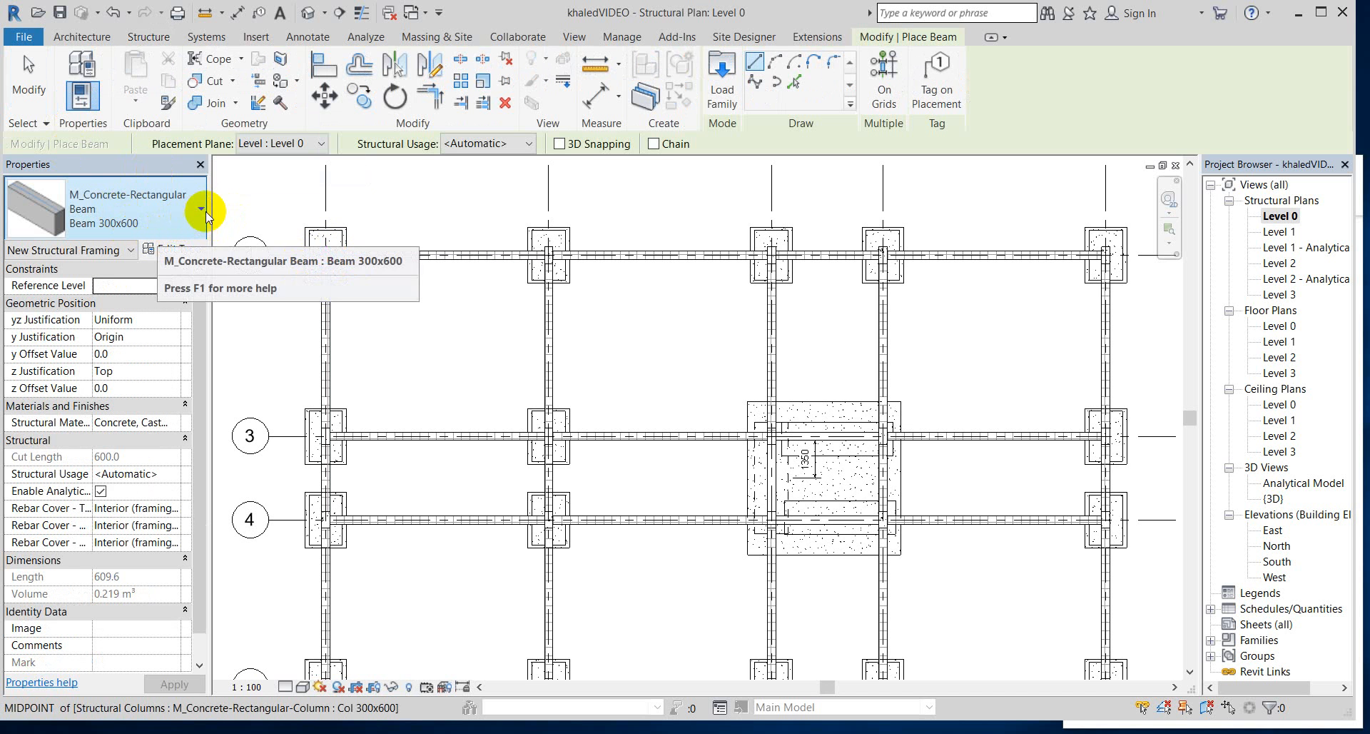
{"action": "left_click", "coordinate": [202, 210]}
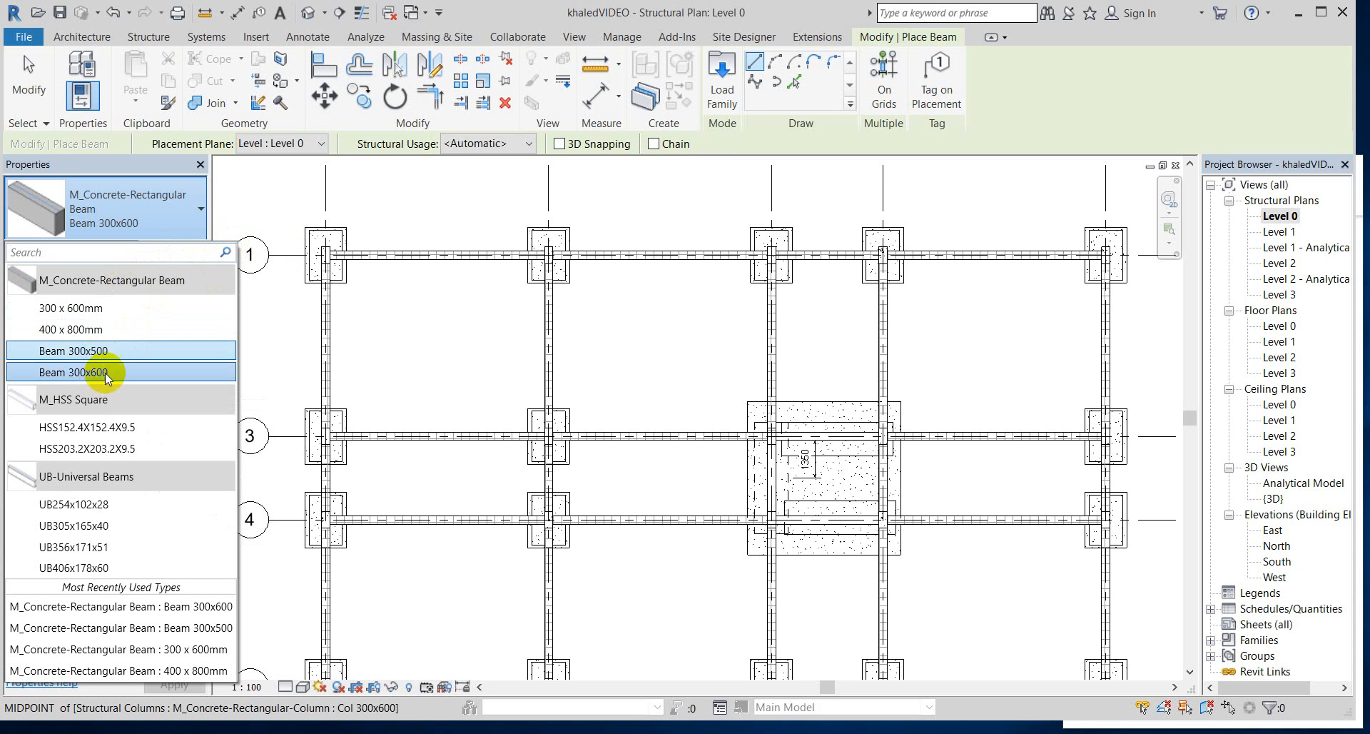
{"action": "left_click", "coordinate": [405, 257]}
{"action": "left_click", "coordinate": [405, 257]}
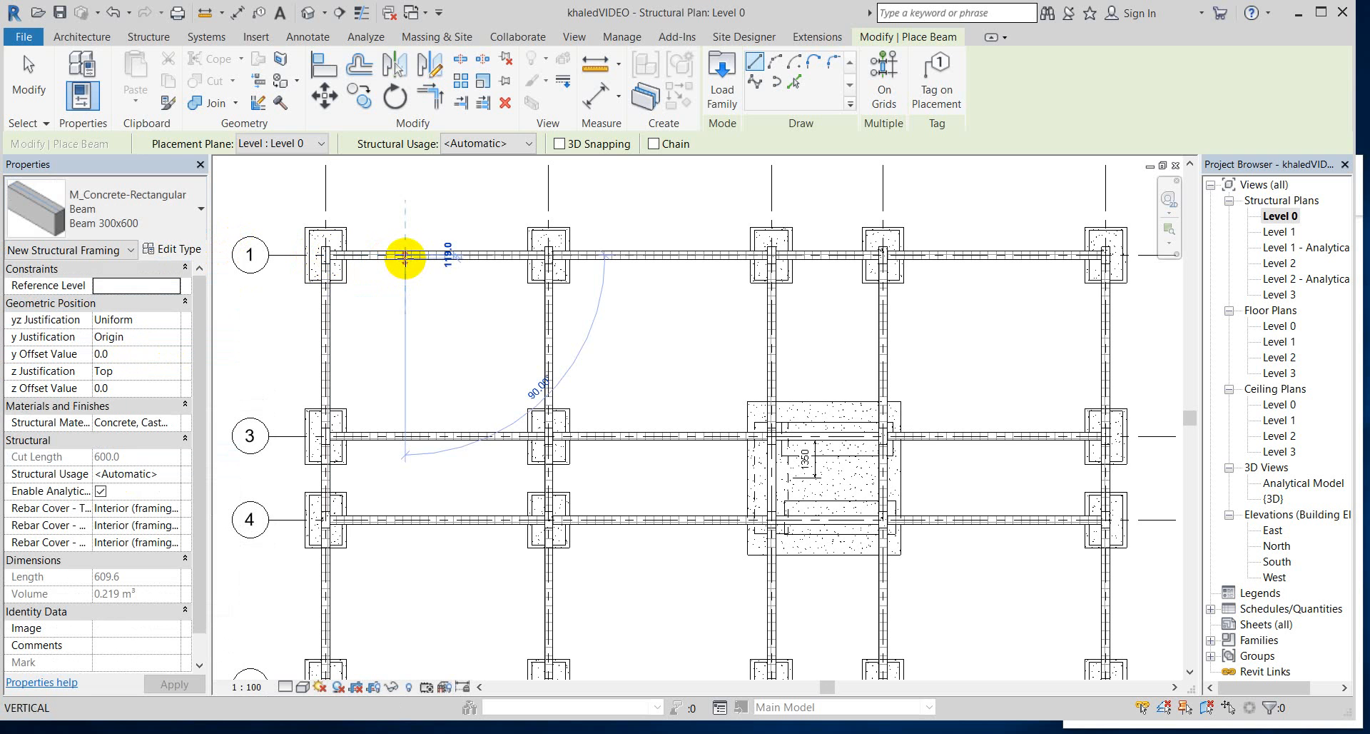
{"action": "key", "text": "Escape"}
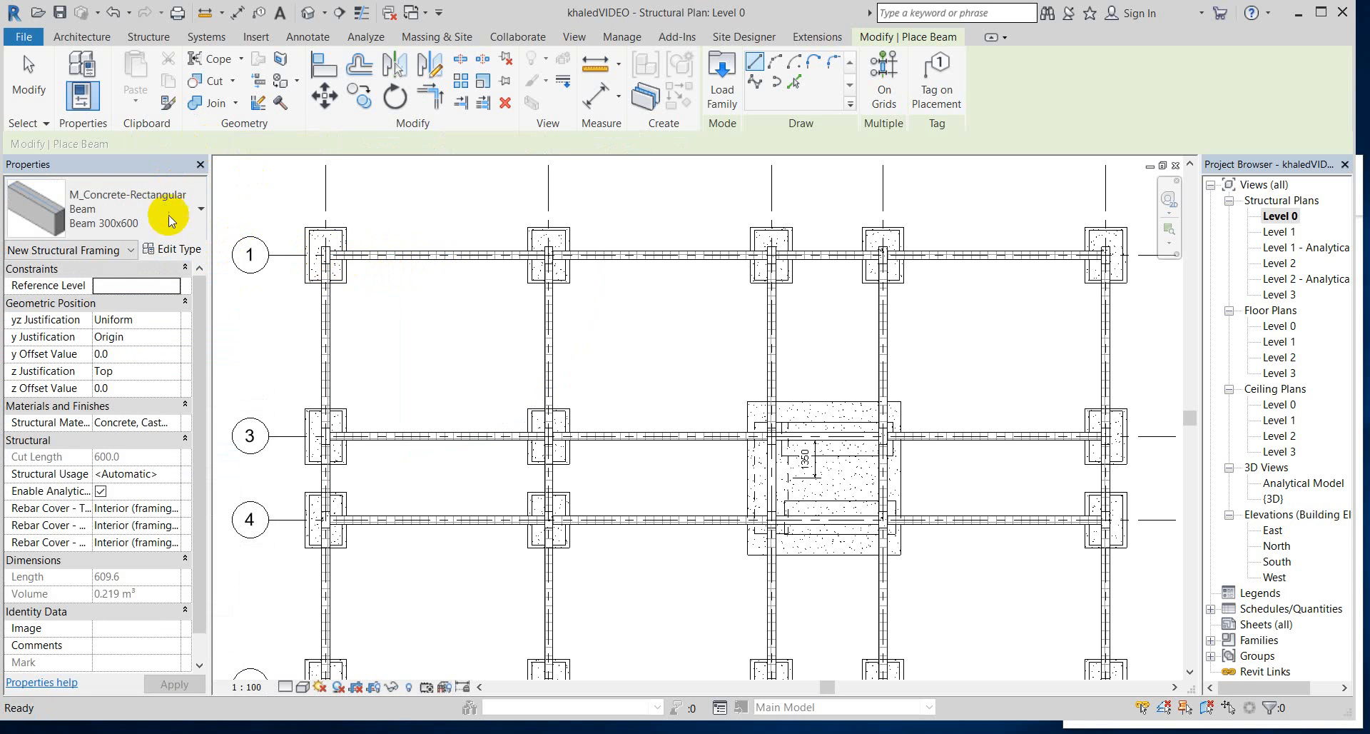
{"action": "key", "text": "Escape"}
- Try to place Beam 300x500 concrete beams along all Level 0 grid lines by selecting the whole grid, and decline to exit the command
{"action": "left_click", "coordinate": [183, 232]}
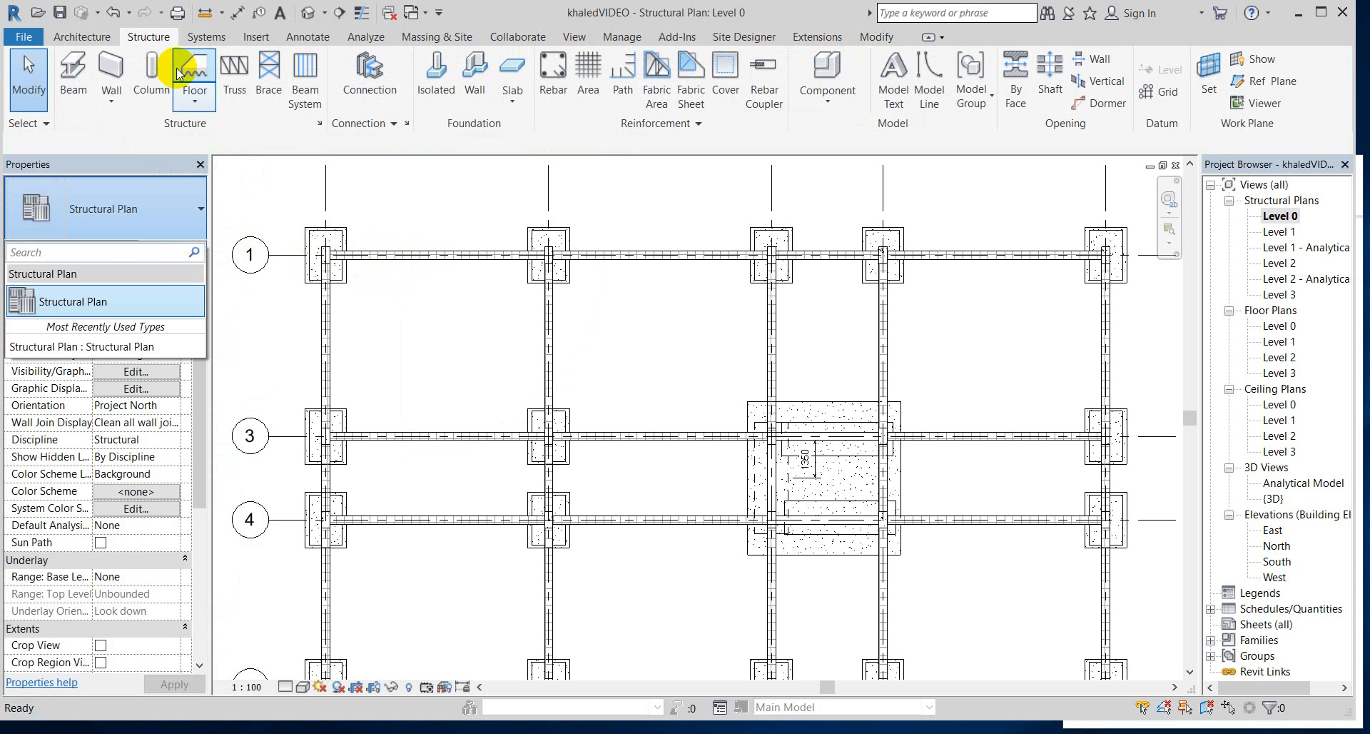
{"action": "left_click", "coordinate": [74, 81]}
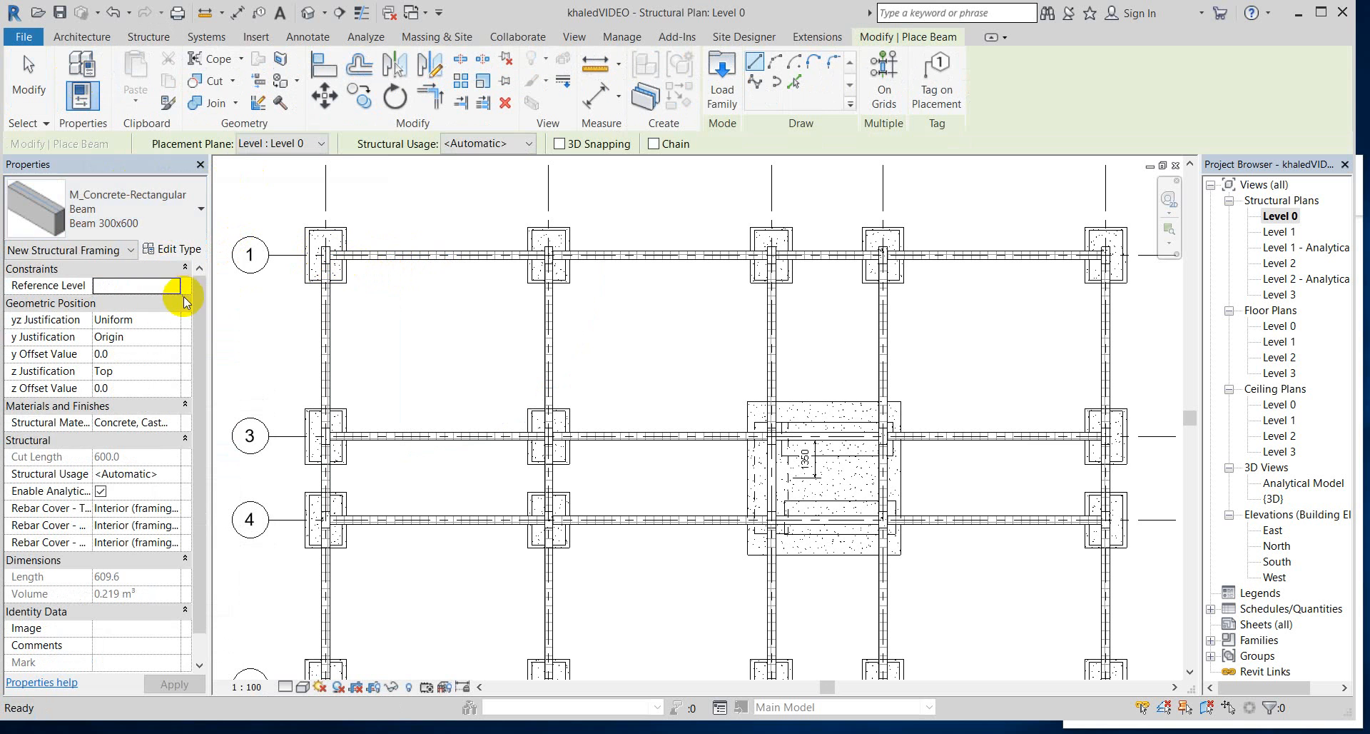
{"action": "left_click", "coordinate": [180, 216]}
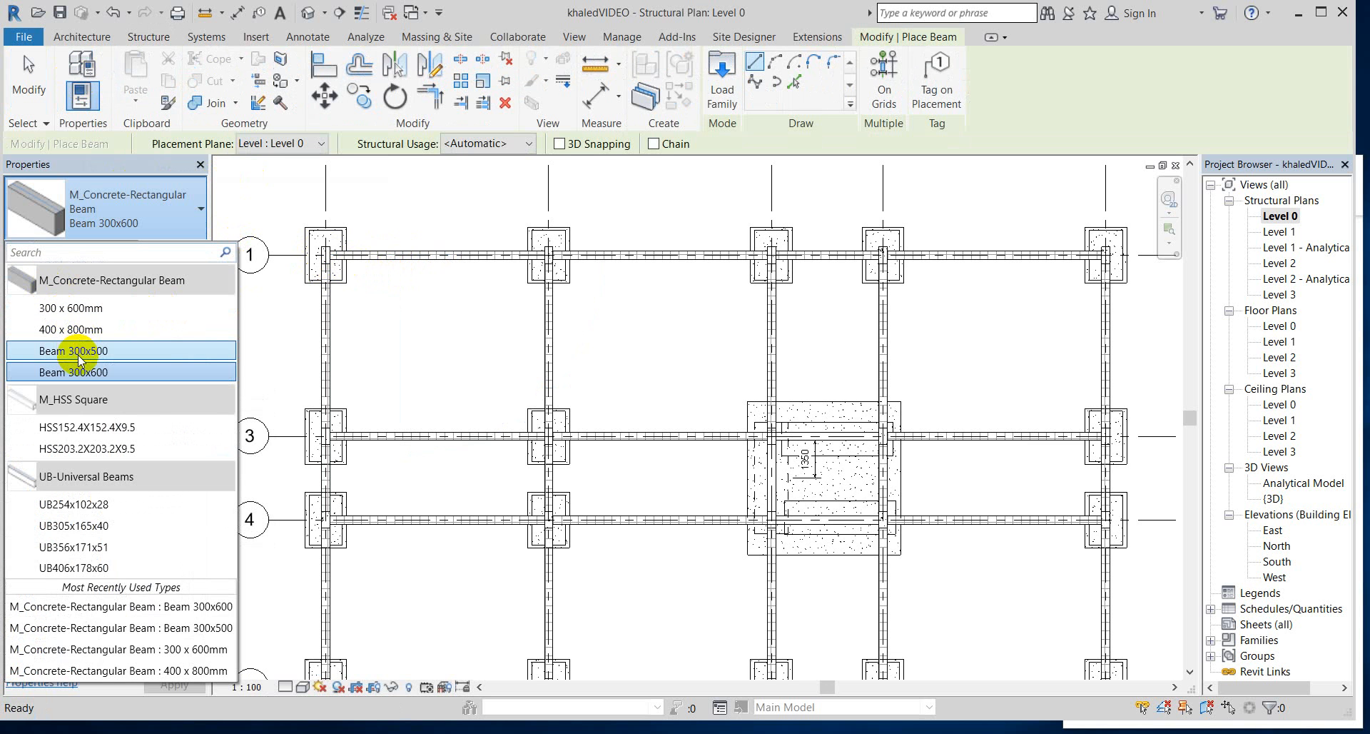
{"action": "left_click", "coordinate": [80, 351]}
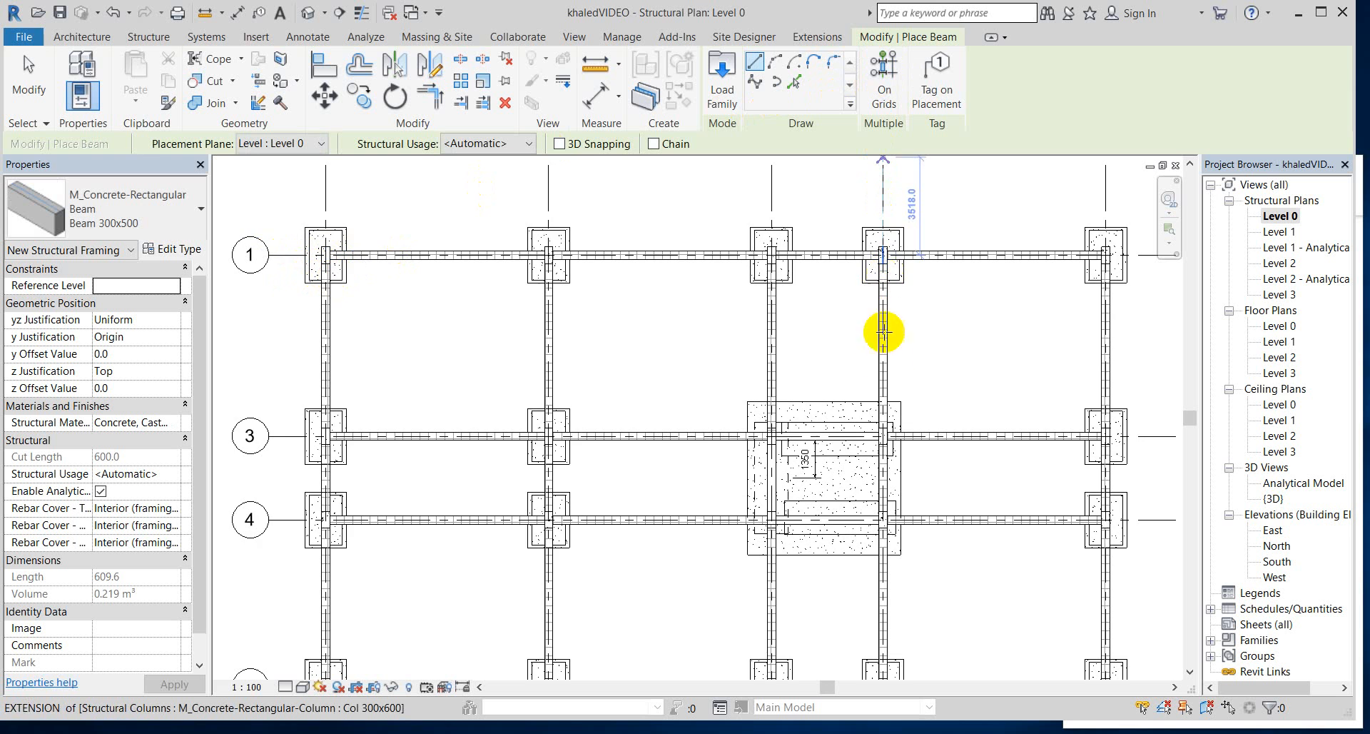
{"action": "scroll", "coordinate": [879, 403], "scroll_direction": "down", "scroll_amount": 2}
{"action": "left_click", "coordinate": [884, 89]}
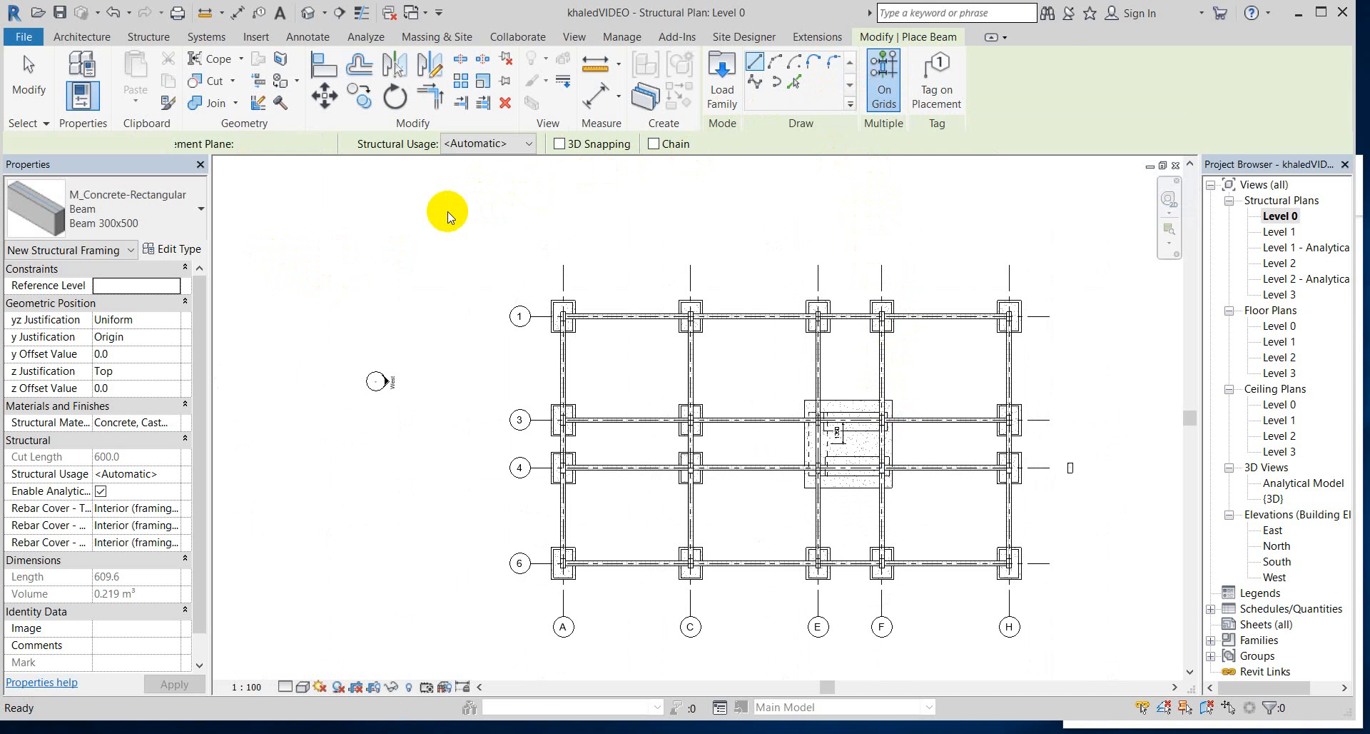
{"action": "left_click_drag", "start_coordinate": [452, 207], "coordinate": [1149, 674]}
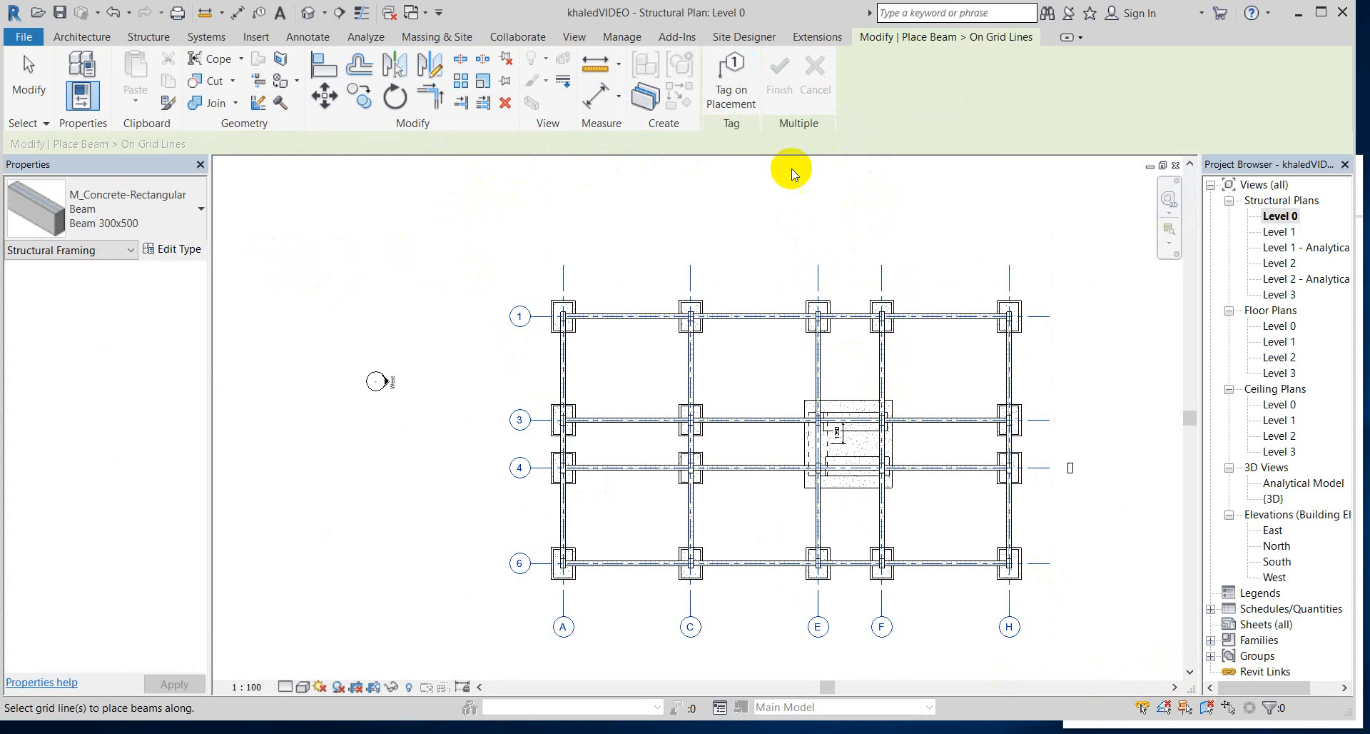
{"action": "left_click", "coordinate": [784, 91]}
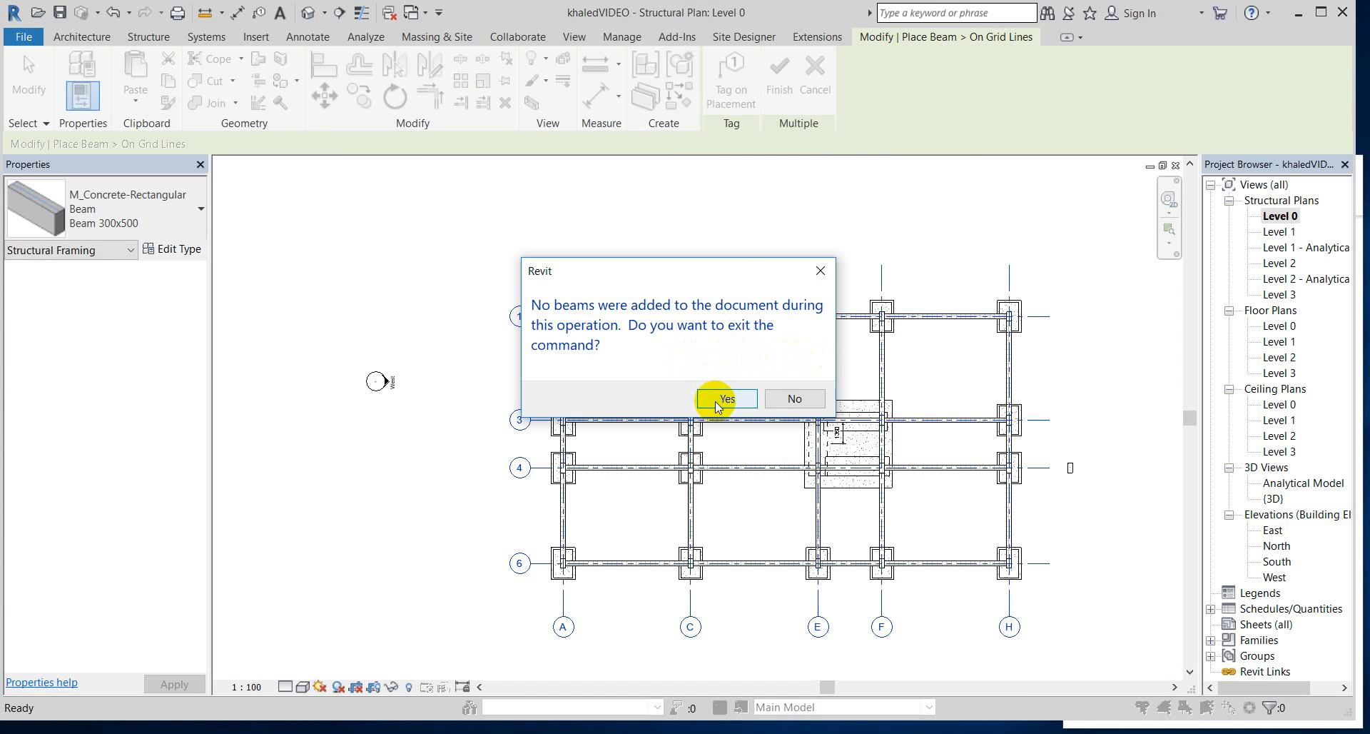
{"action": "left_click", "coordinate": [792, 399]}
{"action": "scroll", "coordinate": [358, 398], "scroll_direction": "down", "scroll_amount": 2}
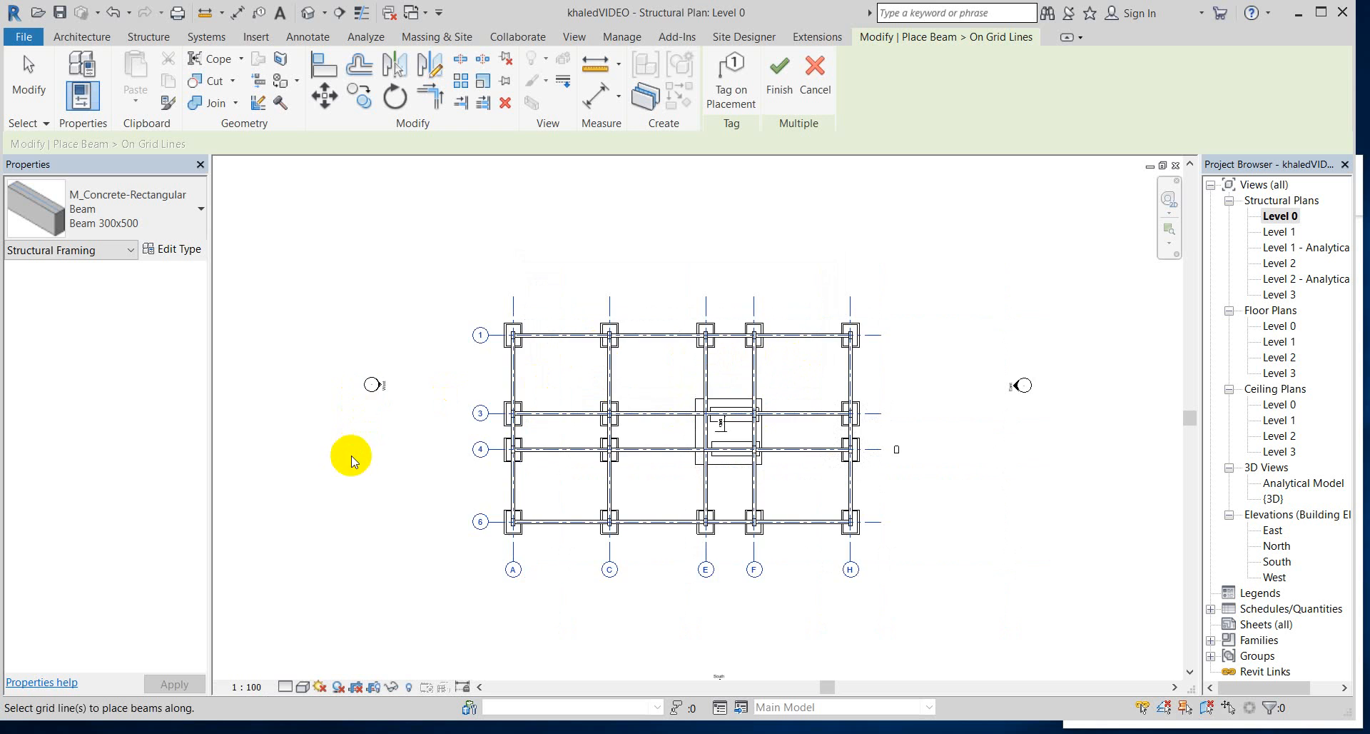
{"action": "scroll", "coordinate": [463, 530], "scroll_direction": "up", "scroll_amount": 3}
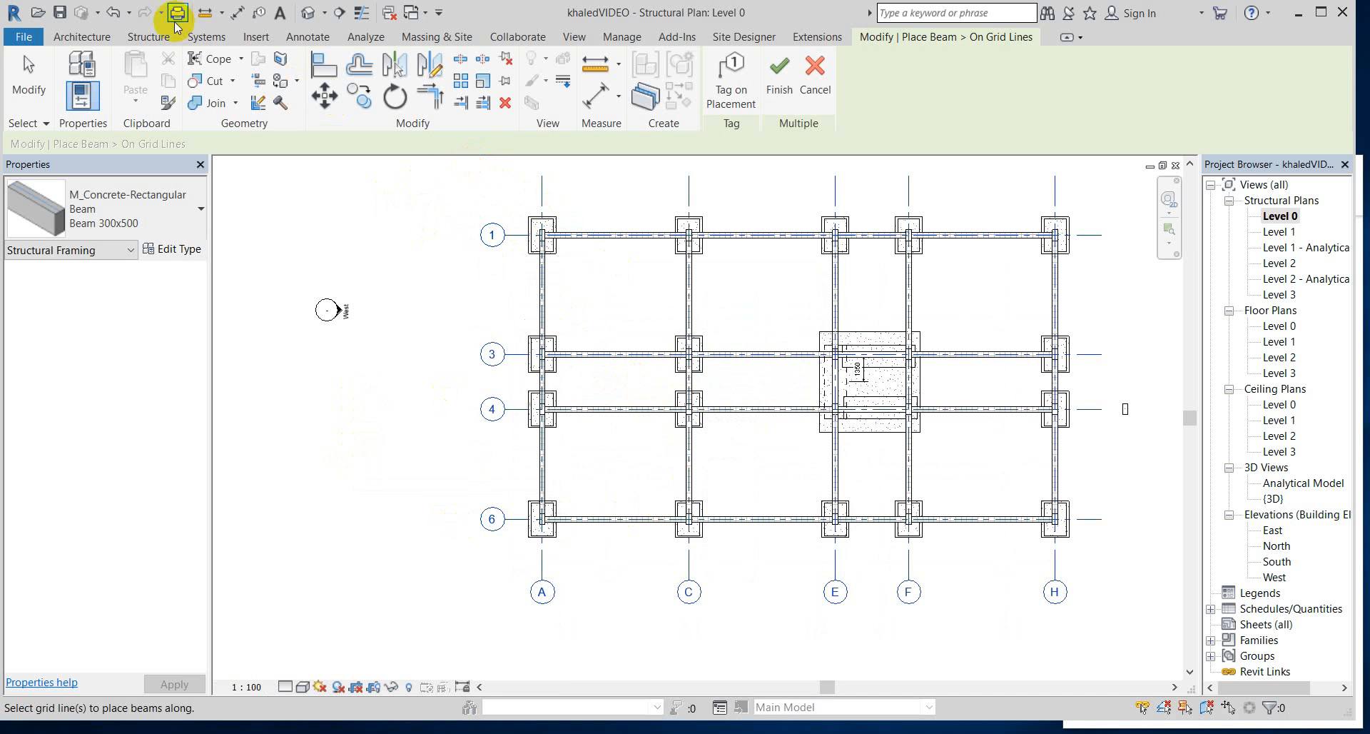
- Examine the rectangular footing types available for isolated foundations, and leave the placement command
{"action": "left_click", "coordinate": [150, 37]}
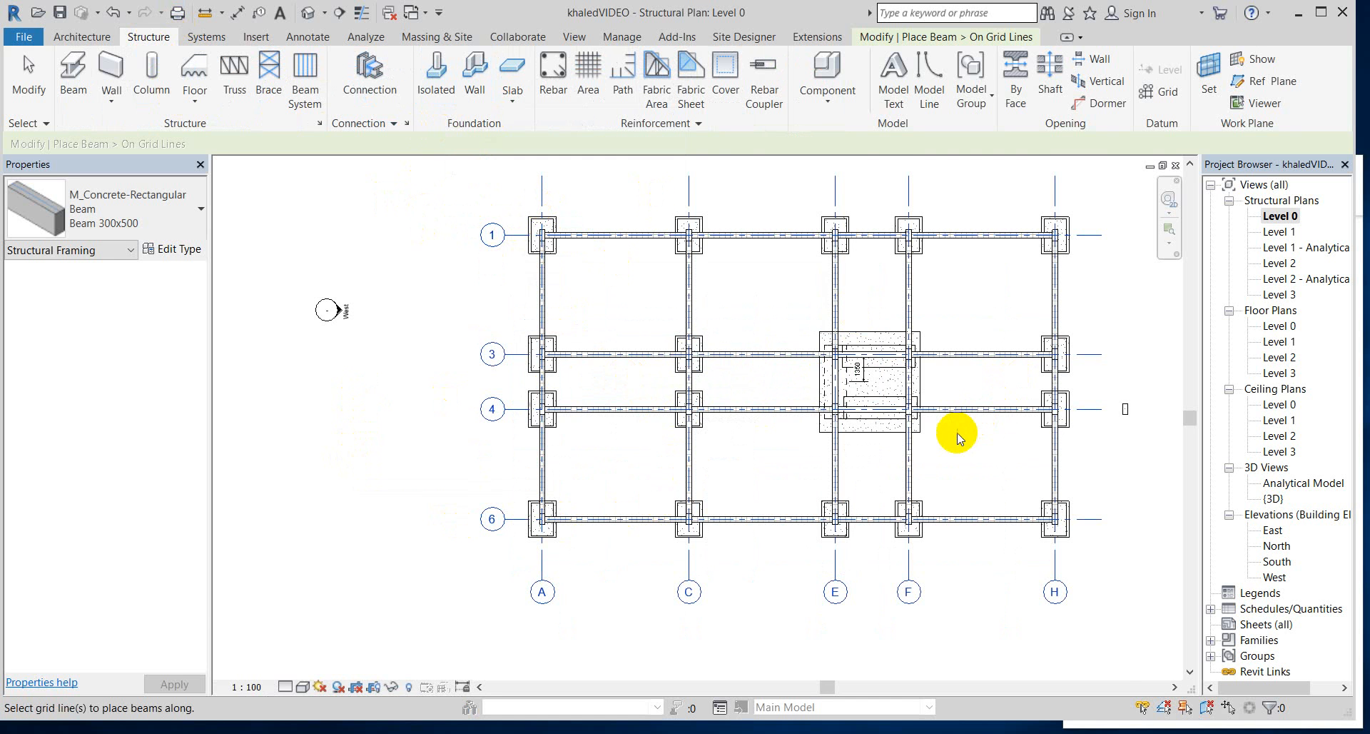
{"action": "scroll", "coordinate": [954, 431], "scroll_direction": "up", "scroll_amount": 2}
{"action": "scroll", "coordinate": [757, 314], "scroll_direction": "down", "scroll_amount": 2}
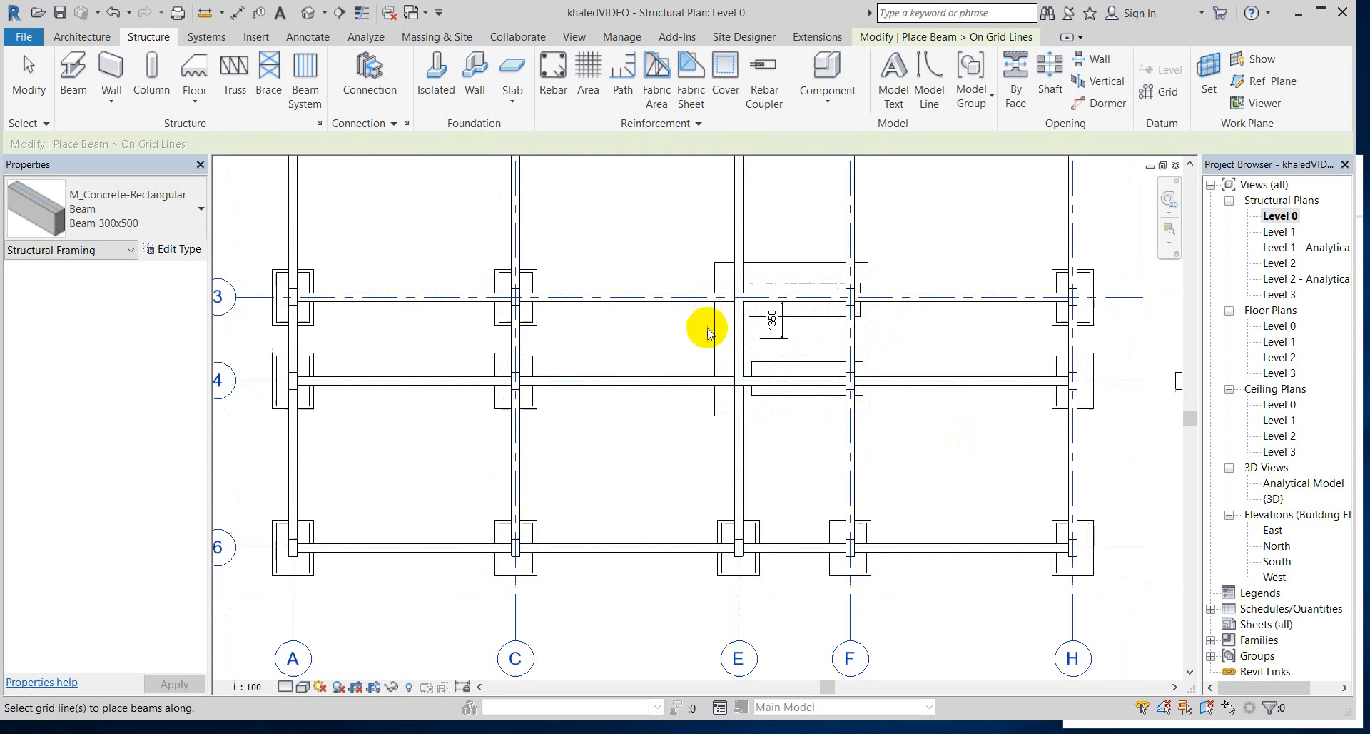
{"action": "scroll", "coordinate": [366, 549], "scroll_direction": "down", "scroll_amount": 1}
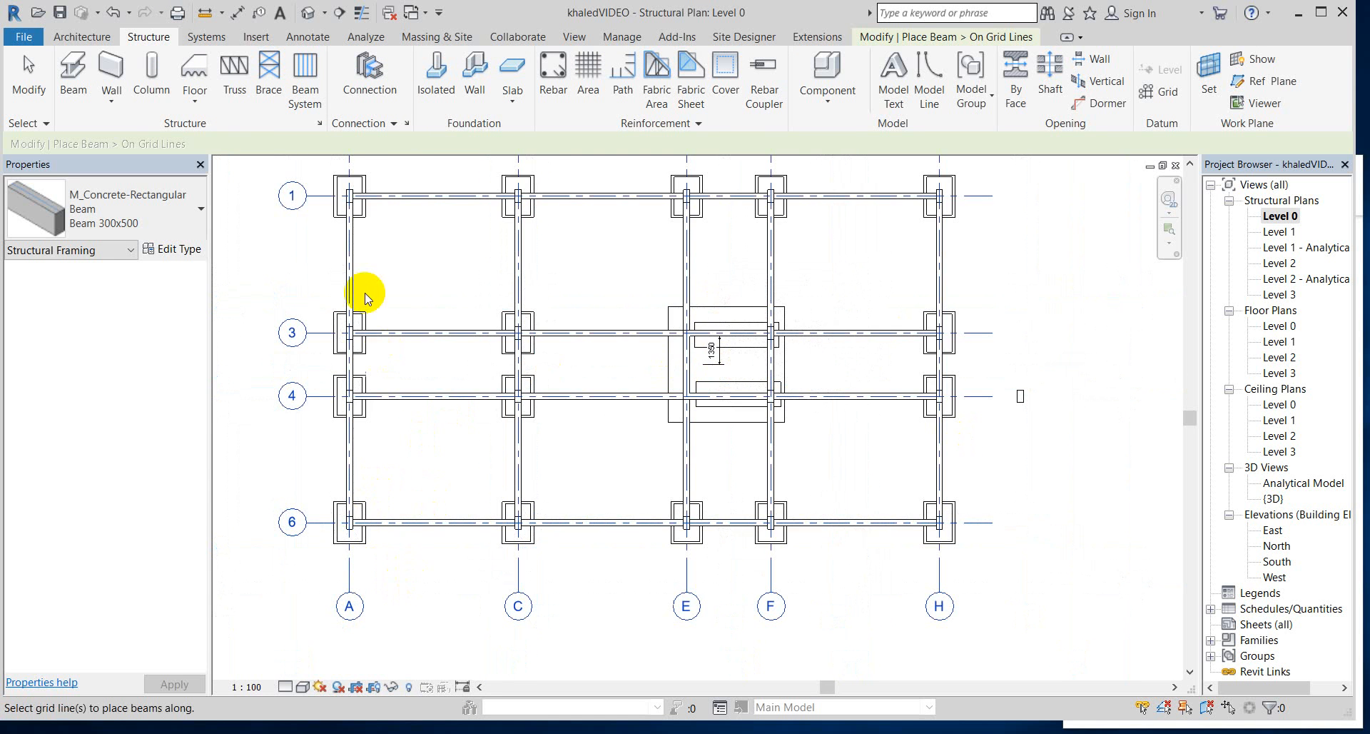
{"action": "left_click", "coordinate": [447, 91]}
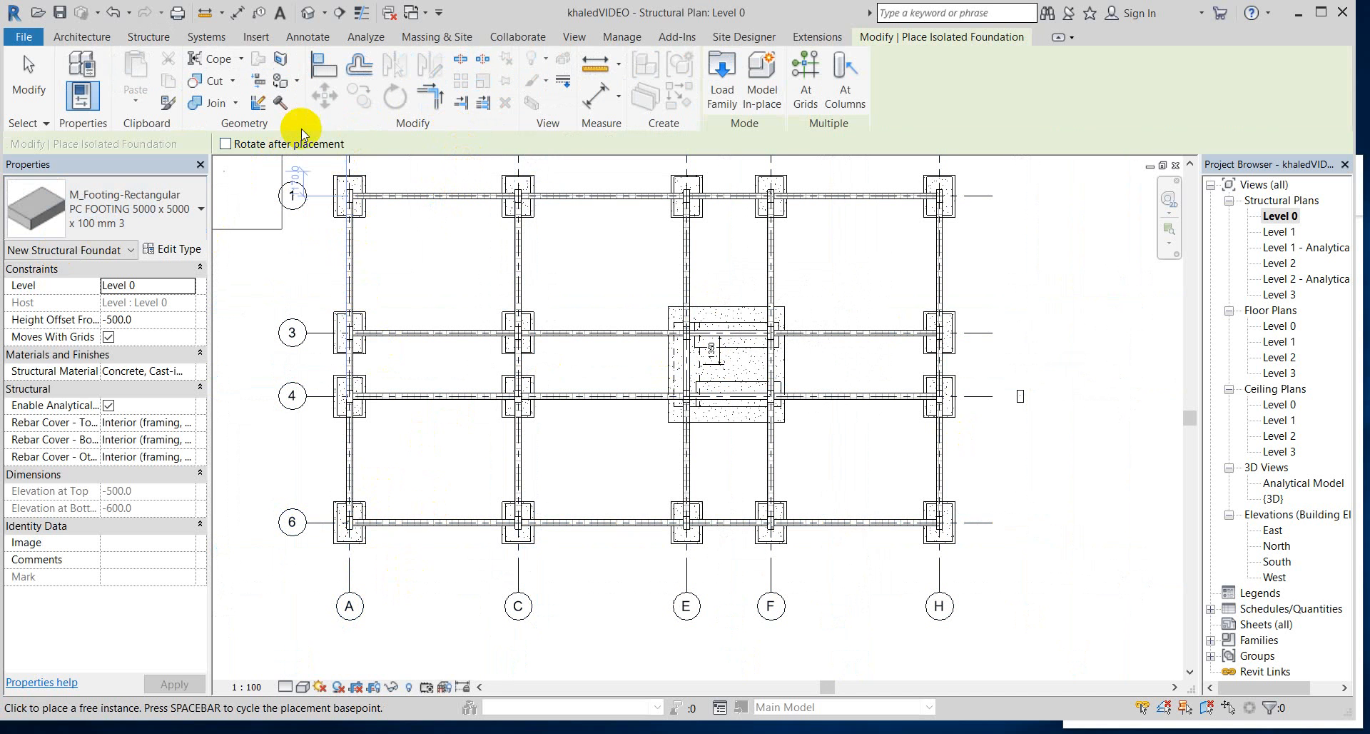
{"action": "left_click", "coordinate": [194, 217]}
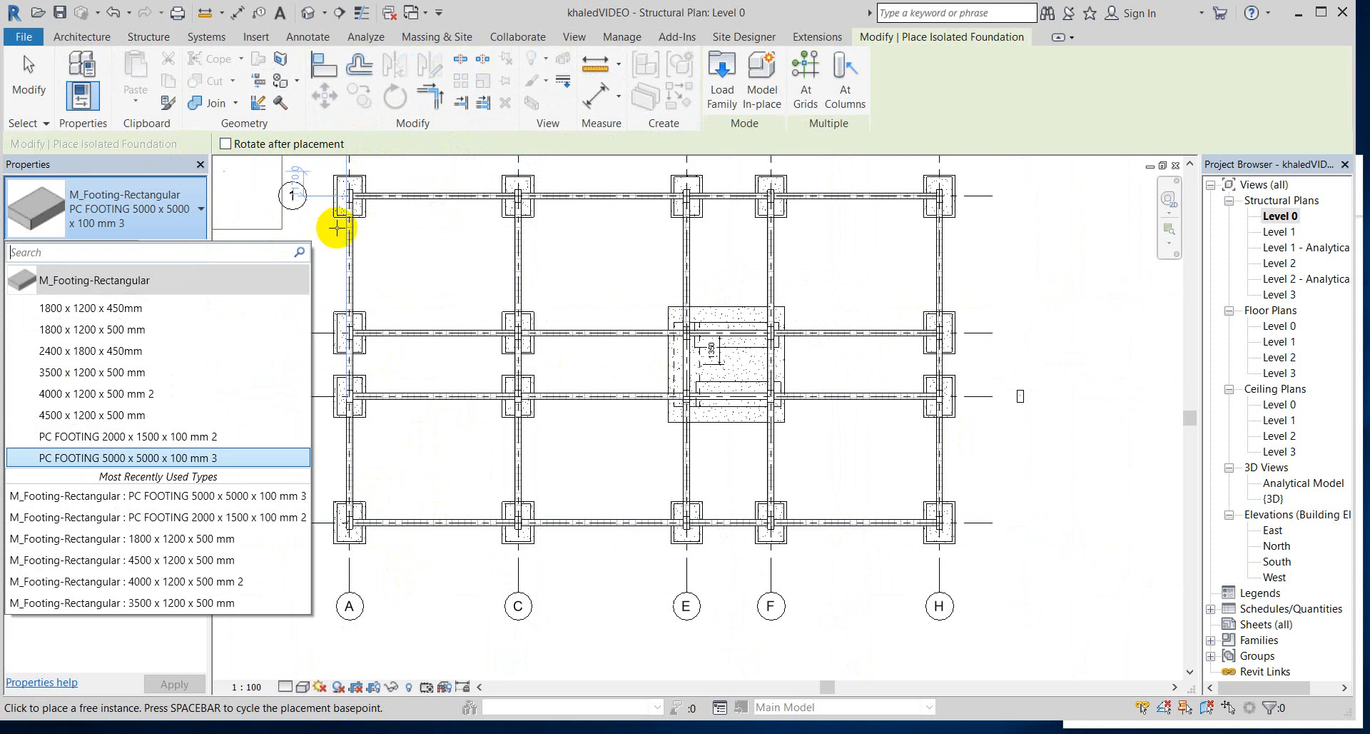
{"action": "left_click", "coordinate": [390, 217]}
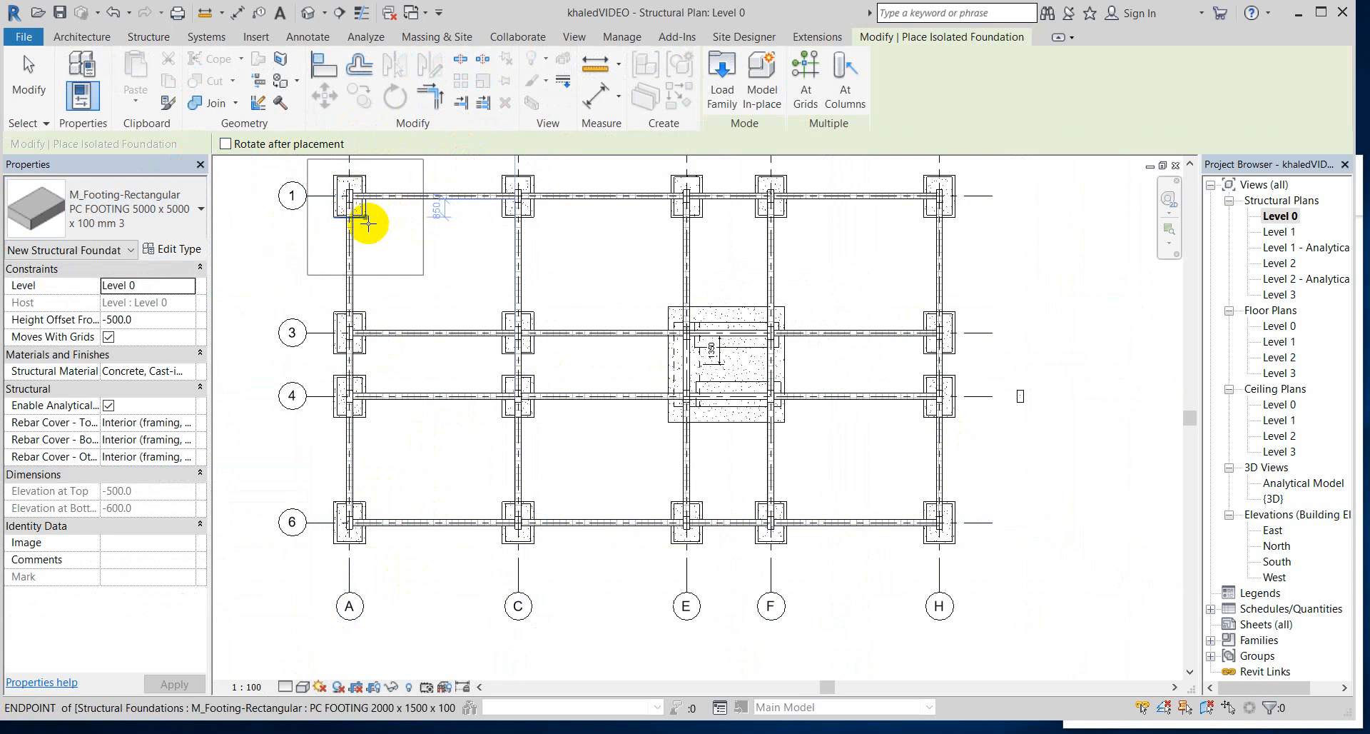
{"action": "key", "text": "Escape"}
{"action": "scroll", "coordinate": [366, 221], "scroll_direction": "up", "scroll_amount": 1}
{"action": "key", "text": "Escape"}
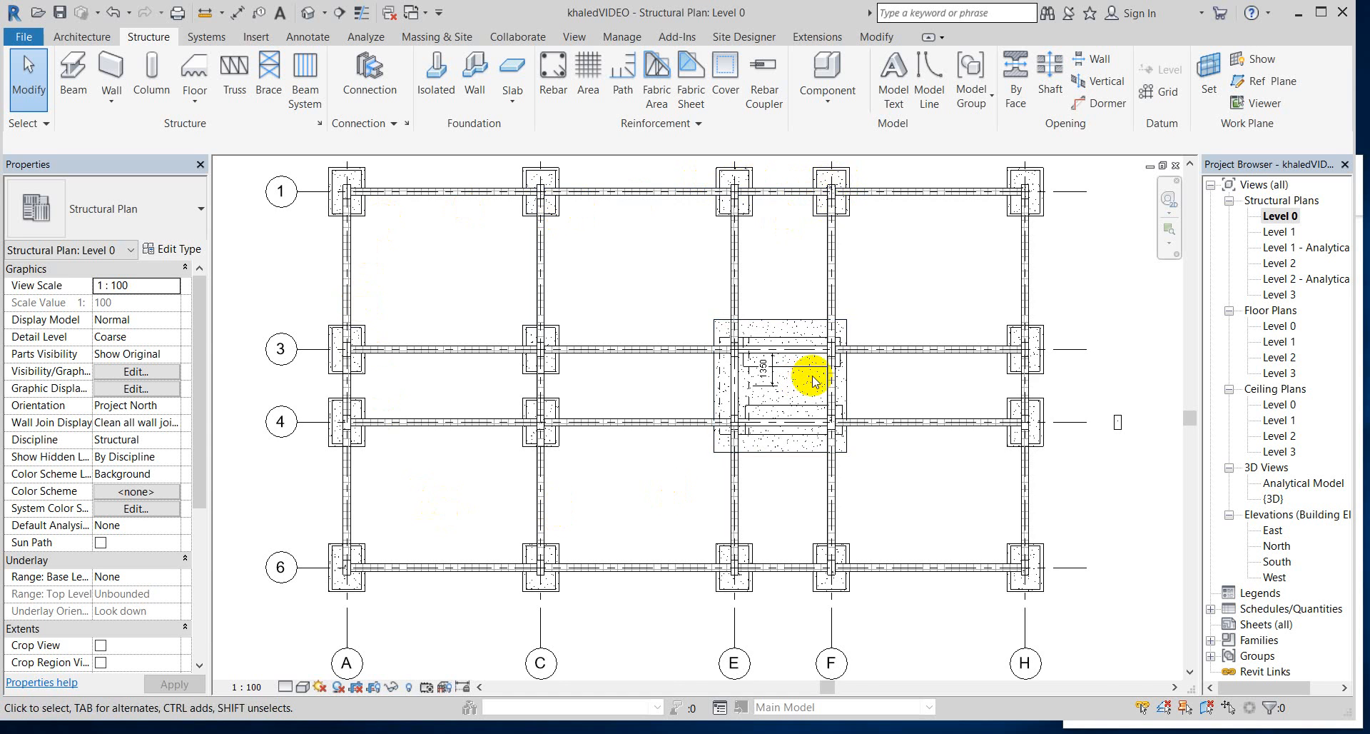
- Examine the types and height offsets of the core's footings and plain concrete base, and of the two stacked footings at grids C and 3
{"action": "scroll", "coordinate": [811, 376], "scroll_direction": "up", "scroll_amount": 2}
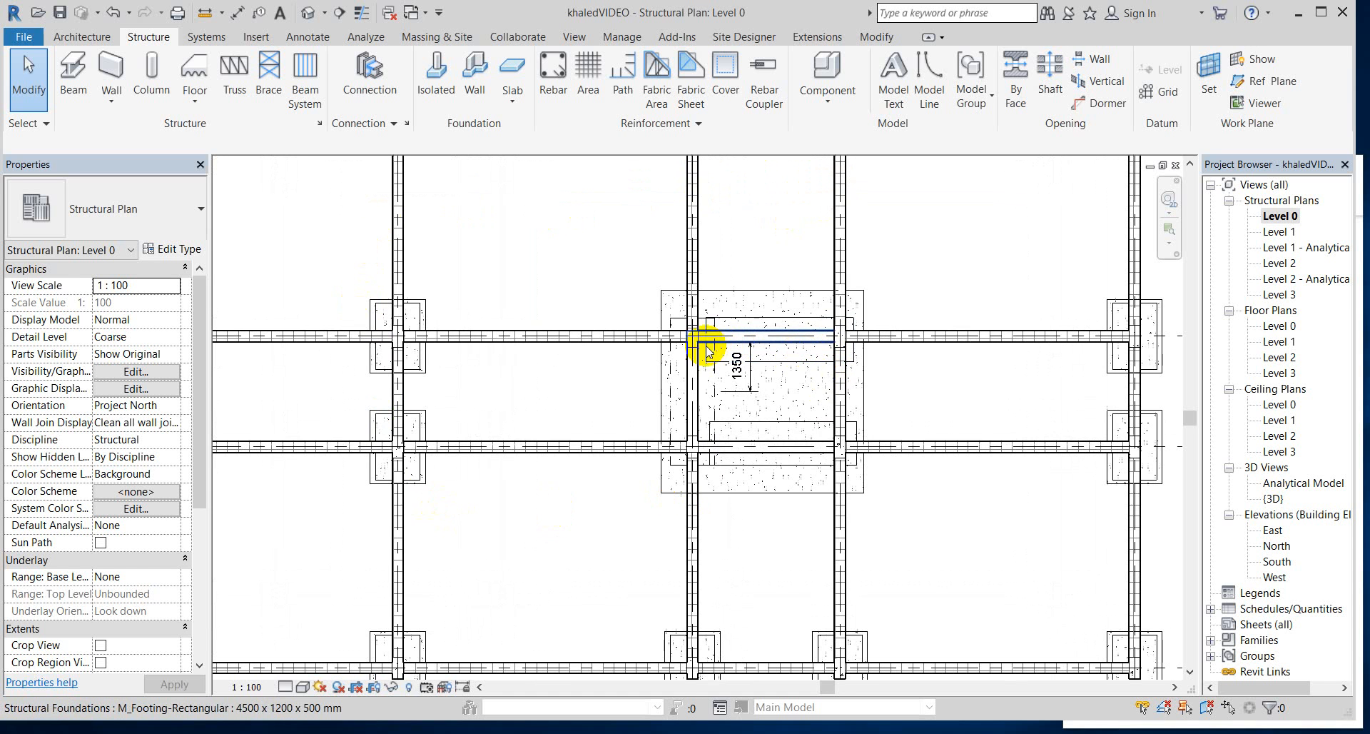
{"action": "left_click", "coordinate": [781, 366]}
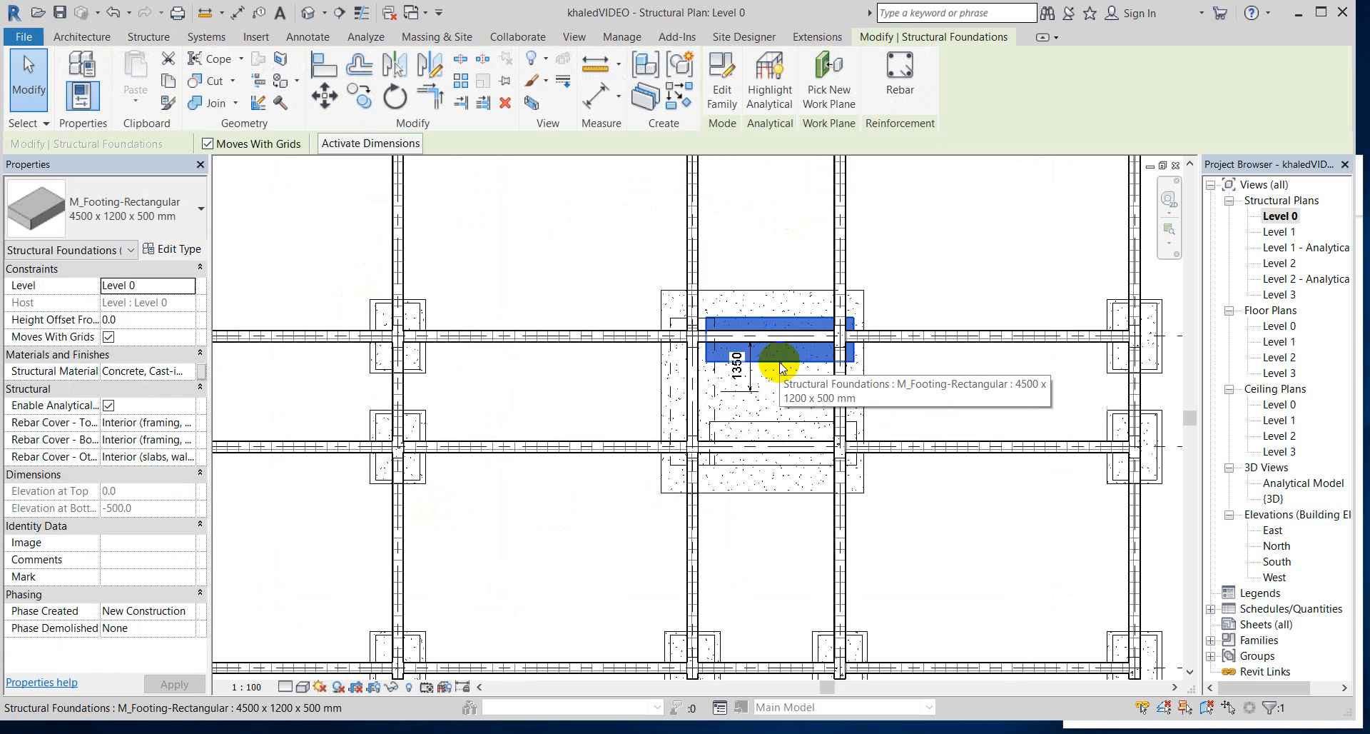
{"action": "left_click", "coordinate": [788, 431]}
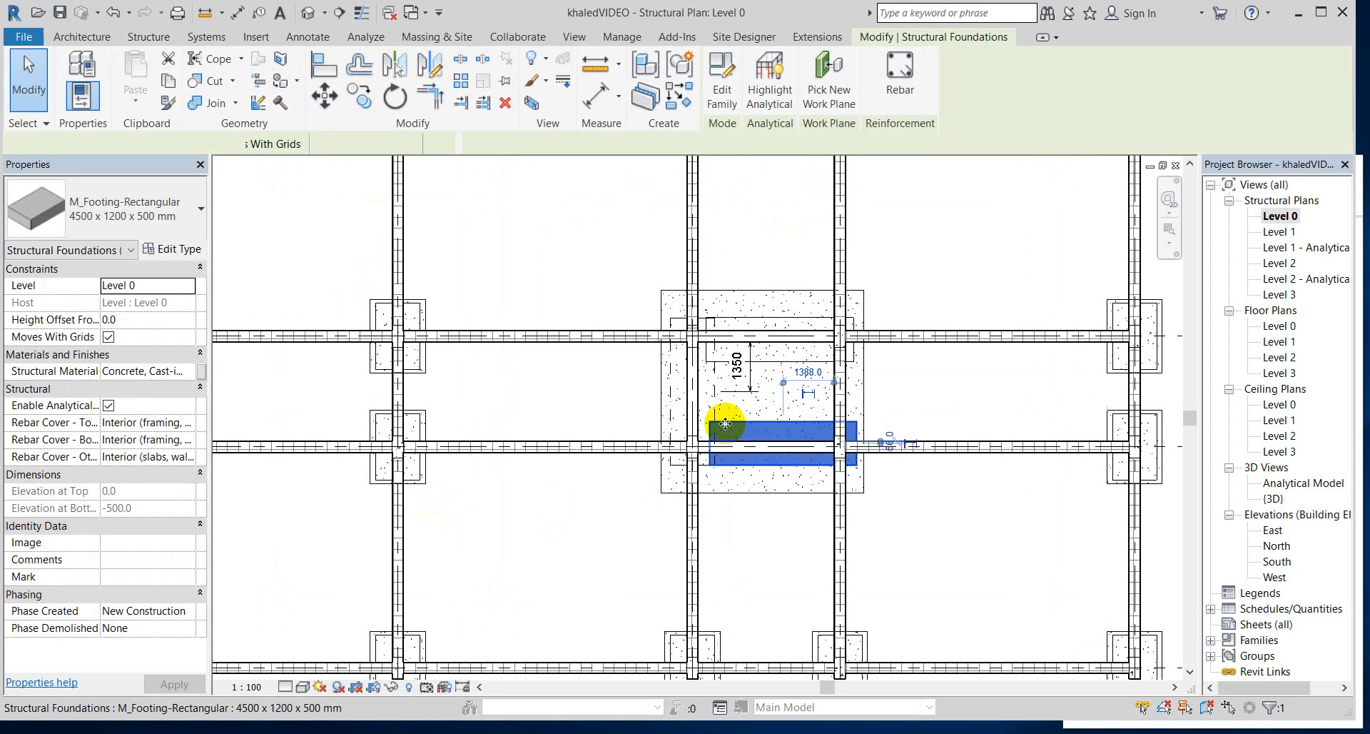
{"action": "left_click", "coordinate": [675, 426]}
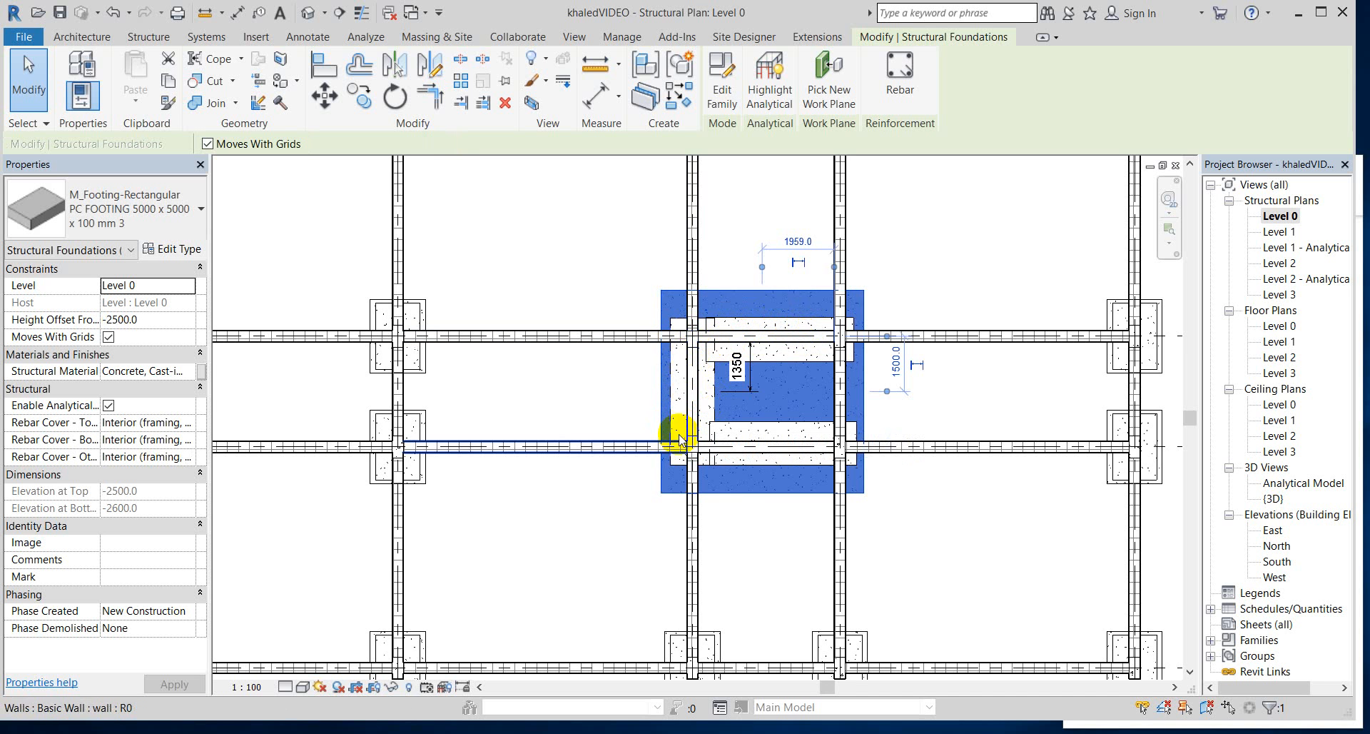
{"action": "scroll", "coordinate": [643, 357], "scroll_direction": "down", "scroll_amount": 3}
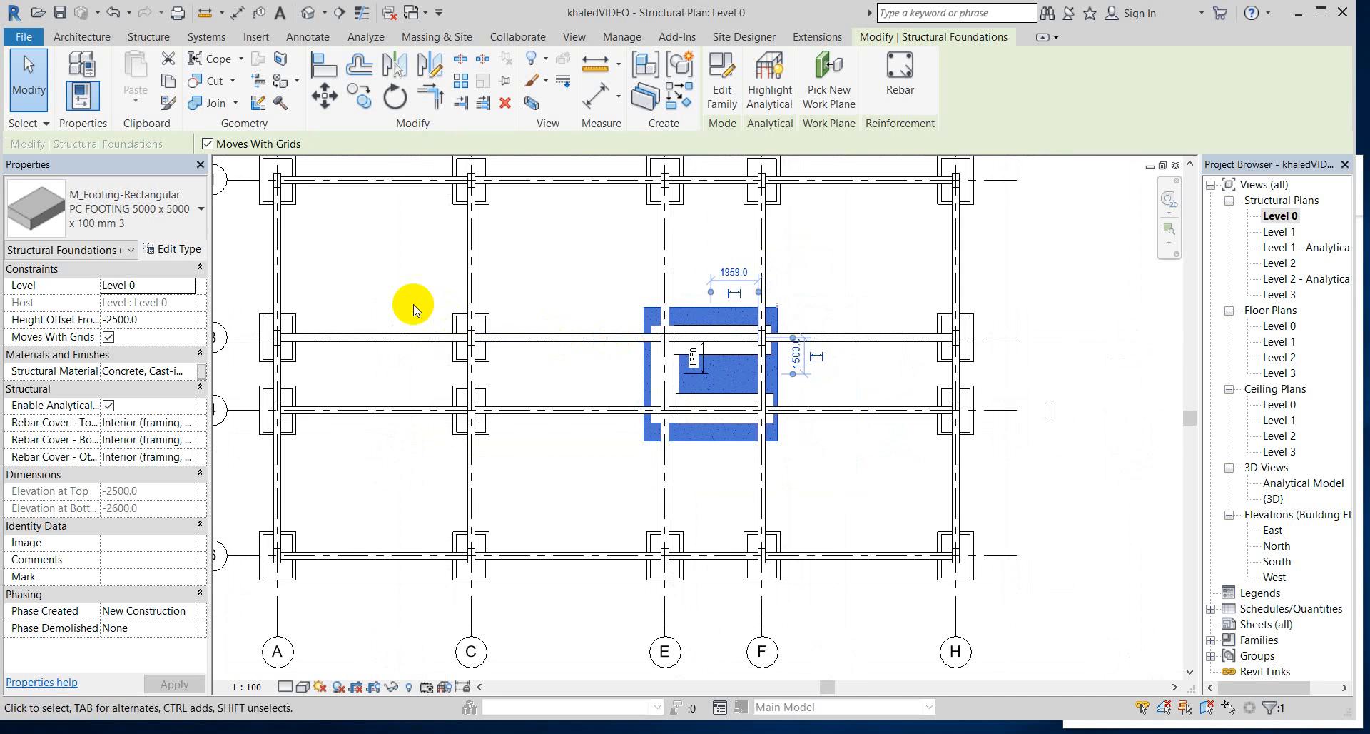
{"action": "scroll", "coordinate": [489, 322], "scroll_direction": "up", "scroll_amount": 4}
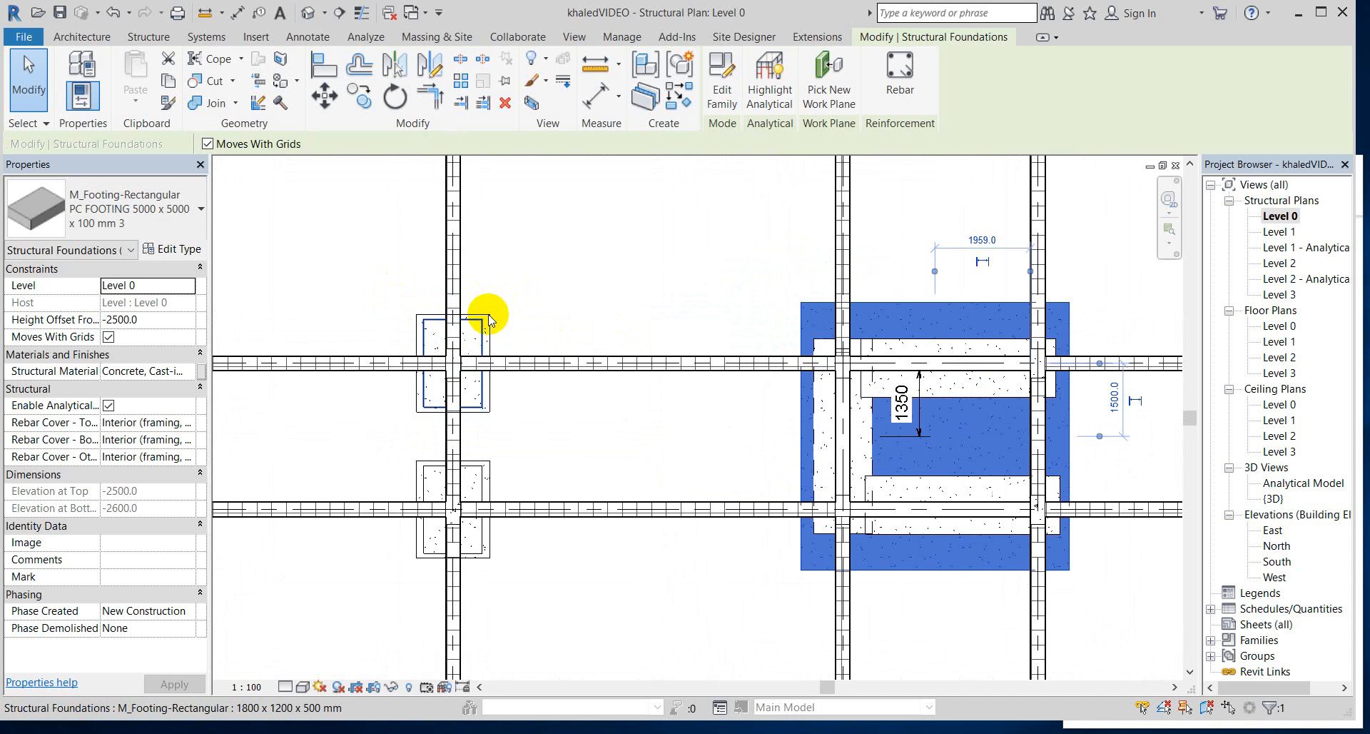
{"action": "left_click", "coordinate": [489, 318]}
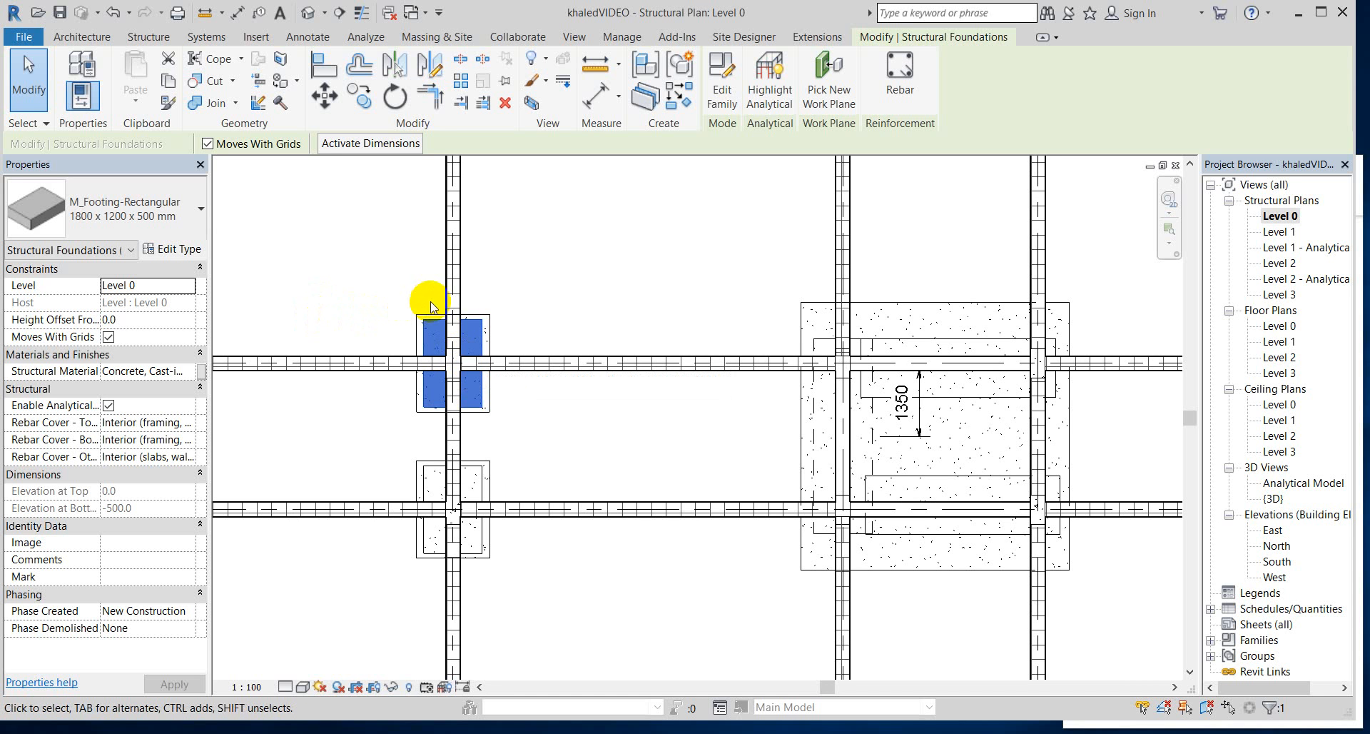
{"action": "left_click", "coordinate": [492, 326]}
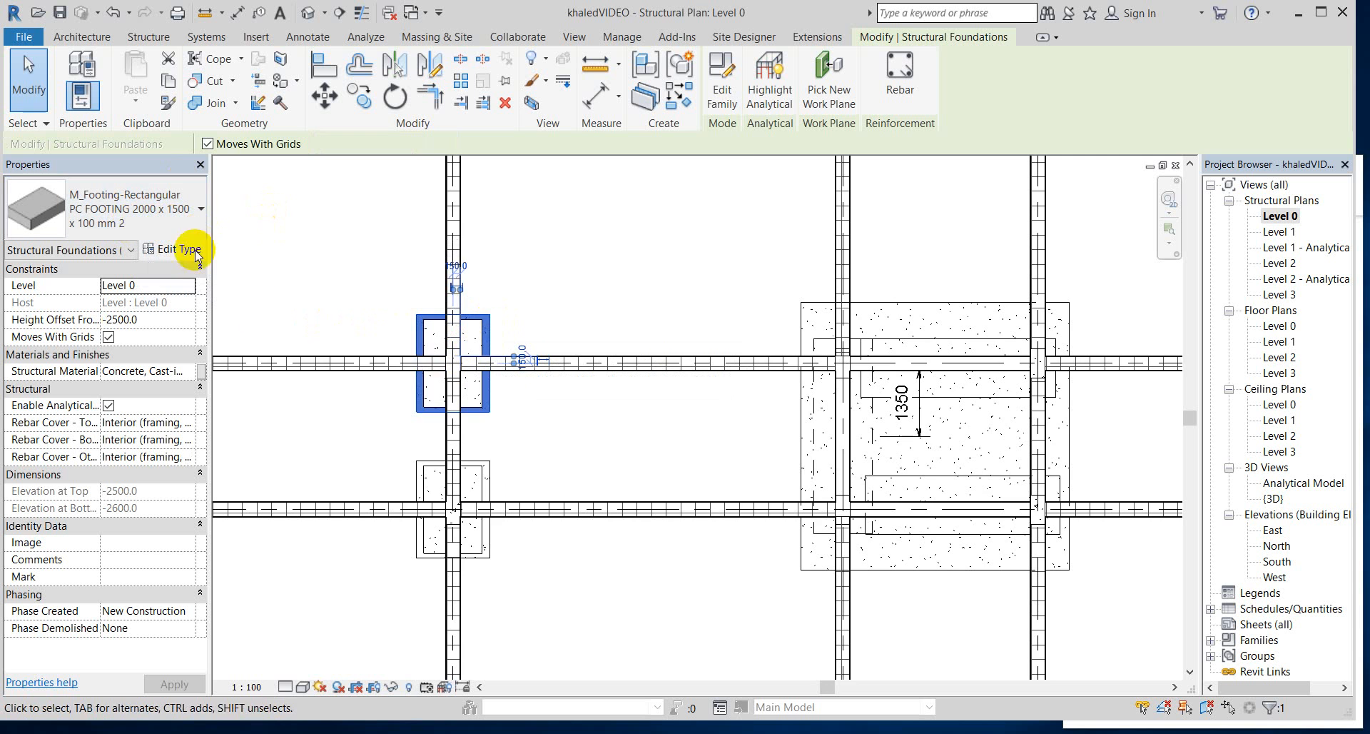
{"action": "scroll", "coordinate": [627, 414], "scroll_direction": "down", "scroll_amount": 2}
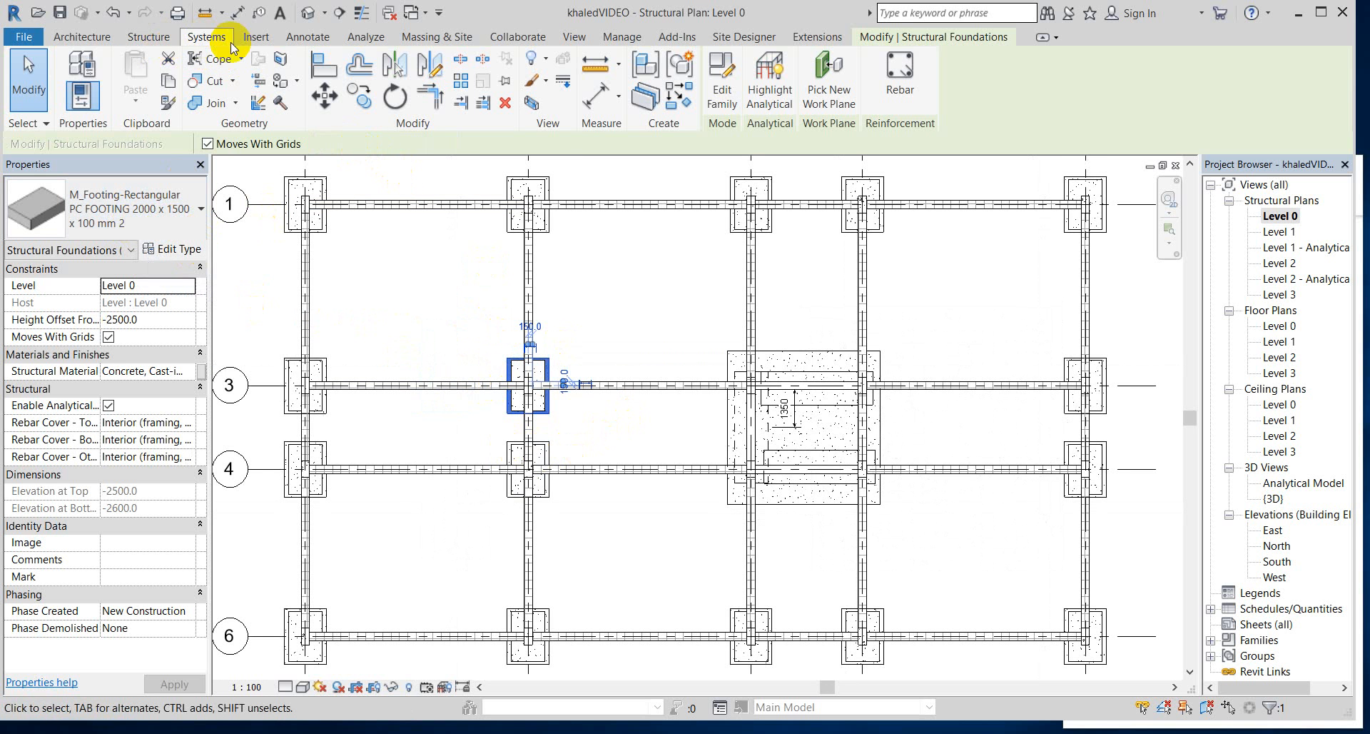
- Place an isolated M_Footing-Rectangular foundation of type 1800 x 1200 x 500 mm at a column intersection on grid C
{"action": "left_click", "coordinate": [163, 40]}
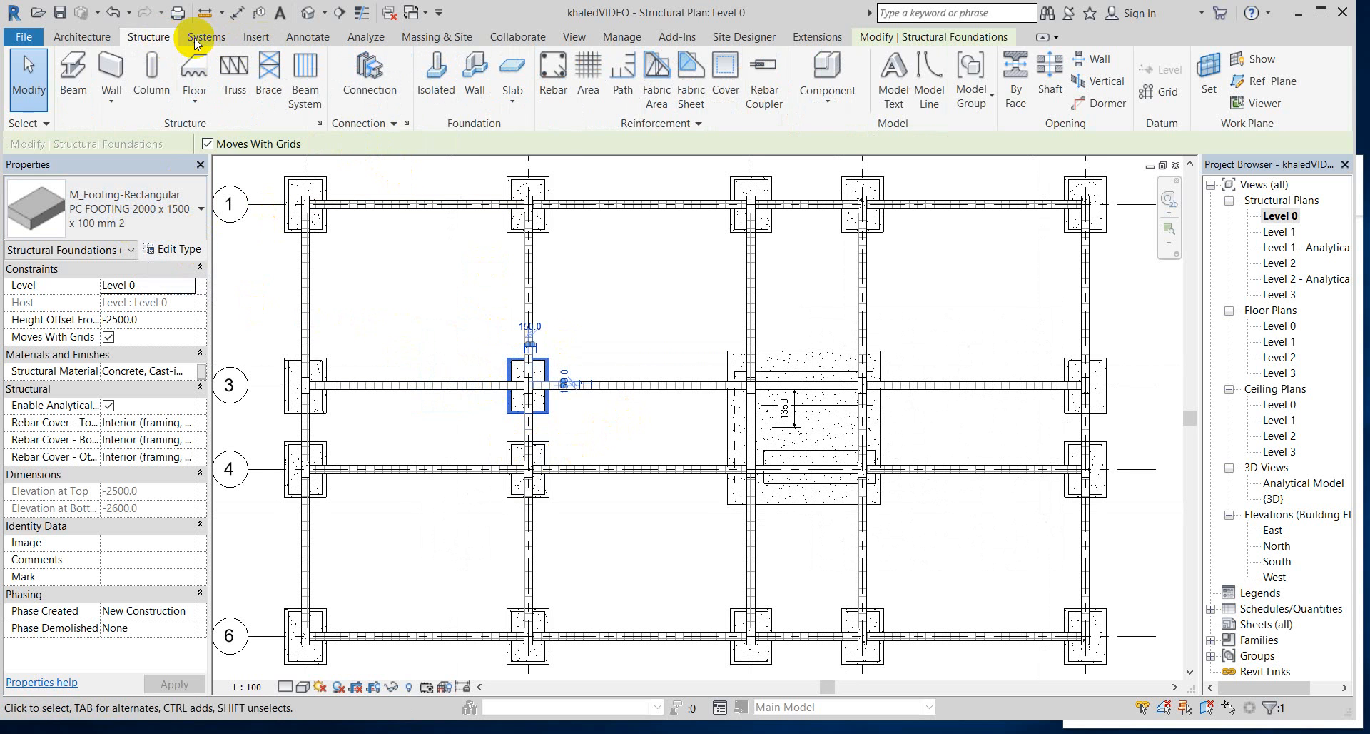
{"action": "left_click", "coordinate": [432, 100]}
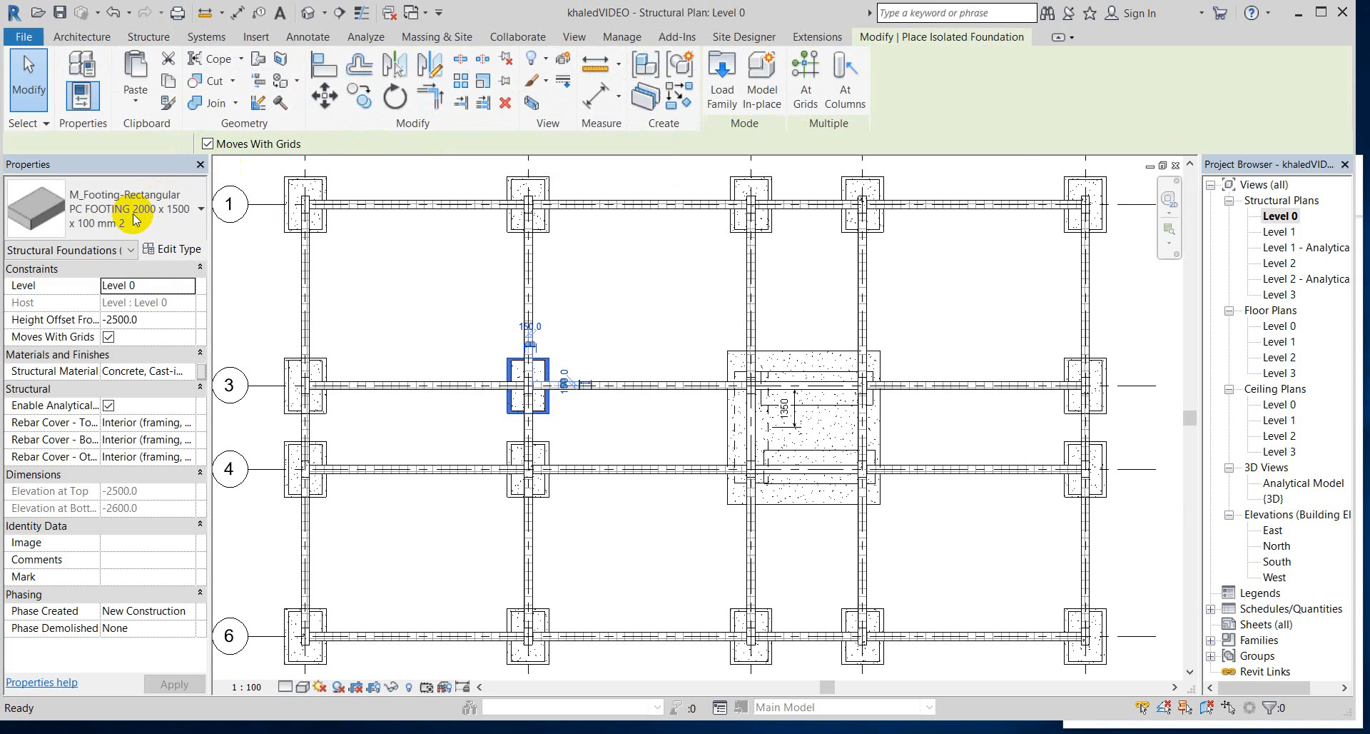
{"action": "left_click", "coordinate": [201, 212]}
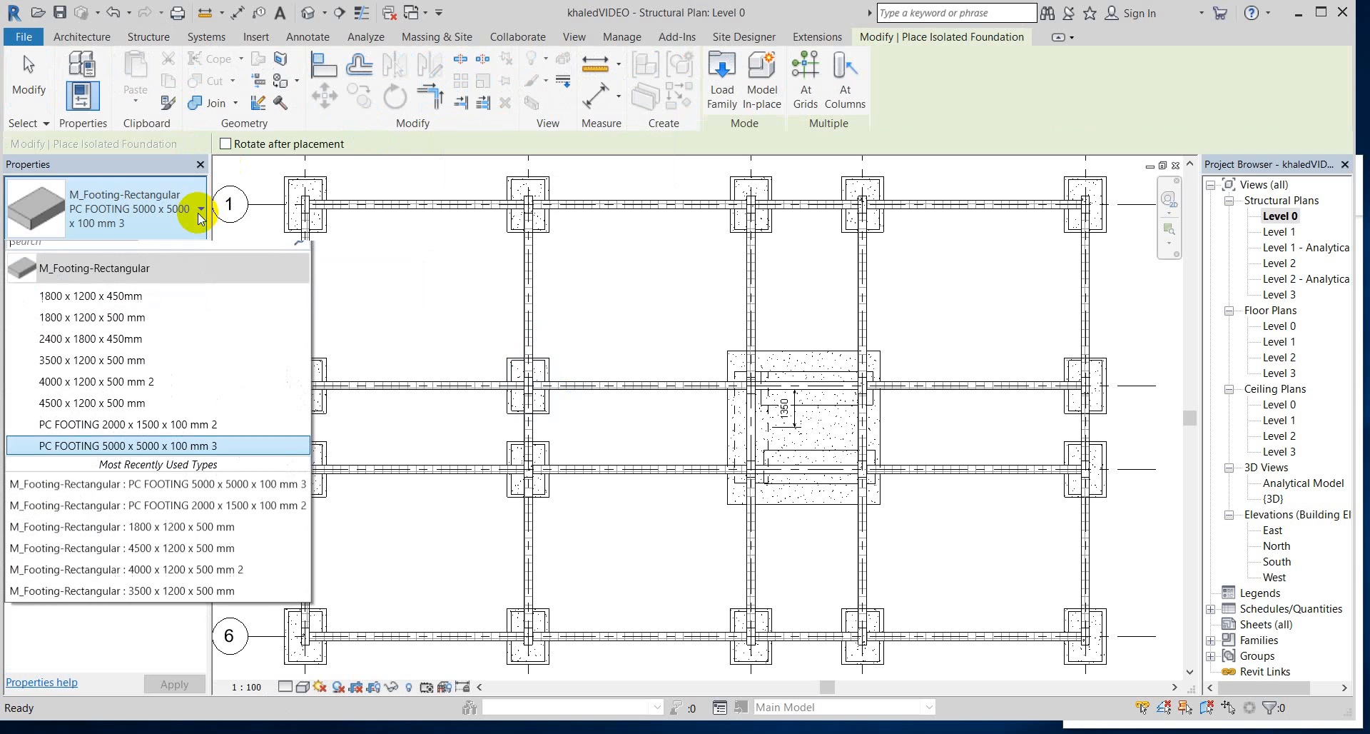
{"action": "left_click", "coordinate": [158, 391]}
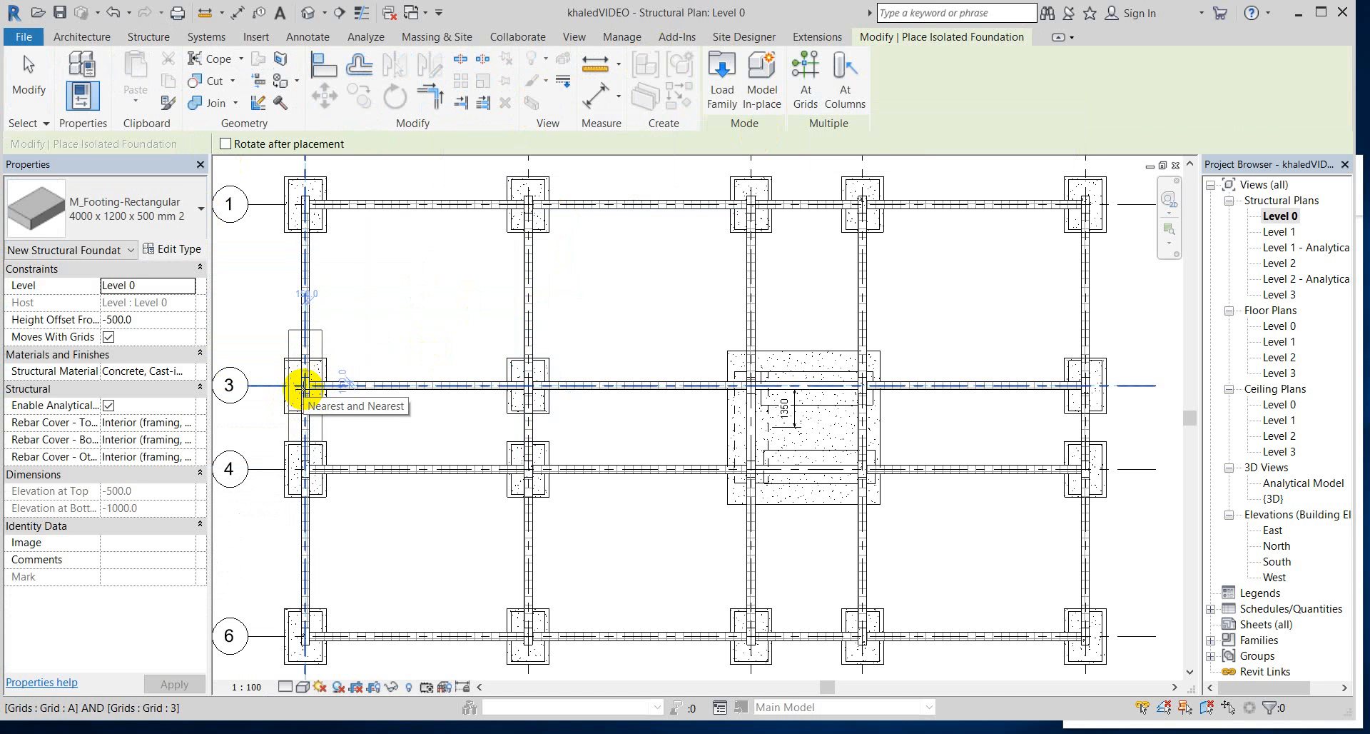
{"action": "left_click", "coordinate": [197, 230]}
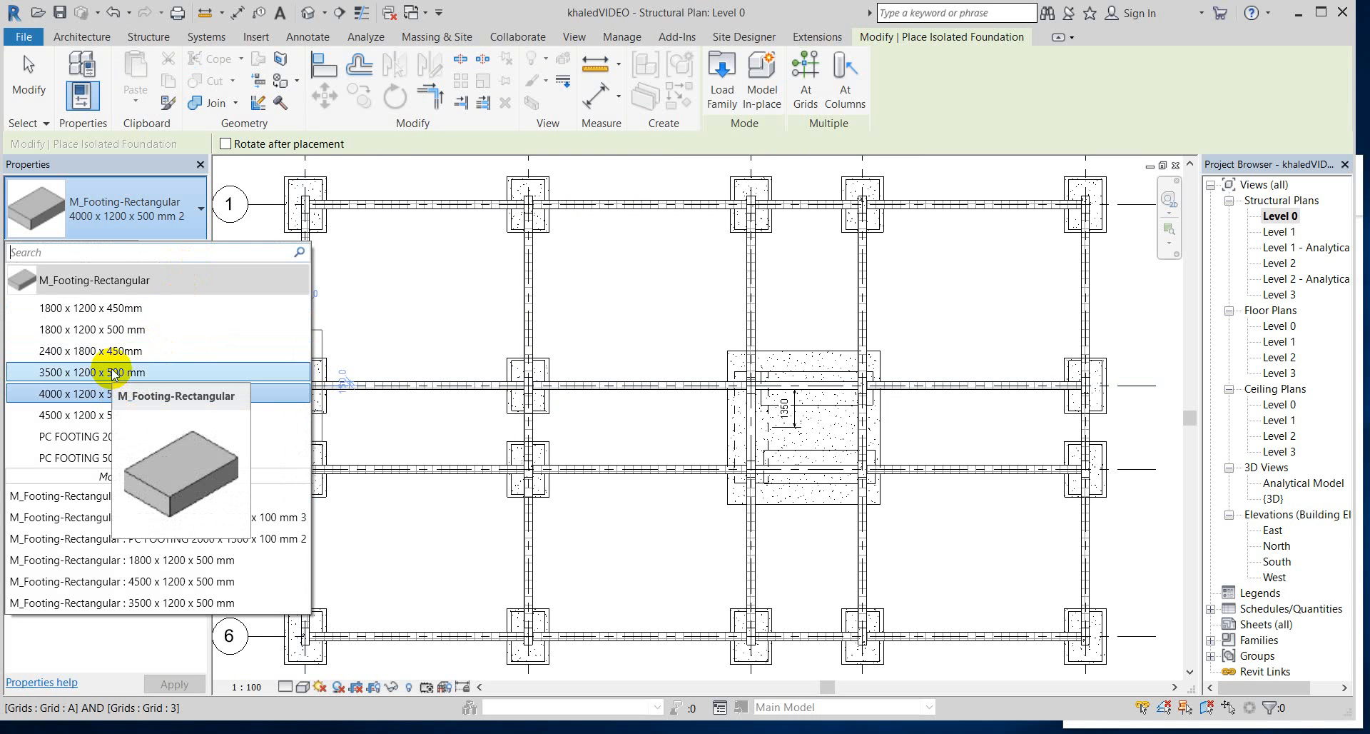
{"action": "left_click", "coordinate": [107, 329]}
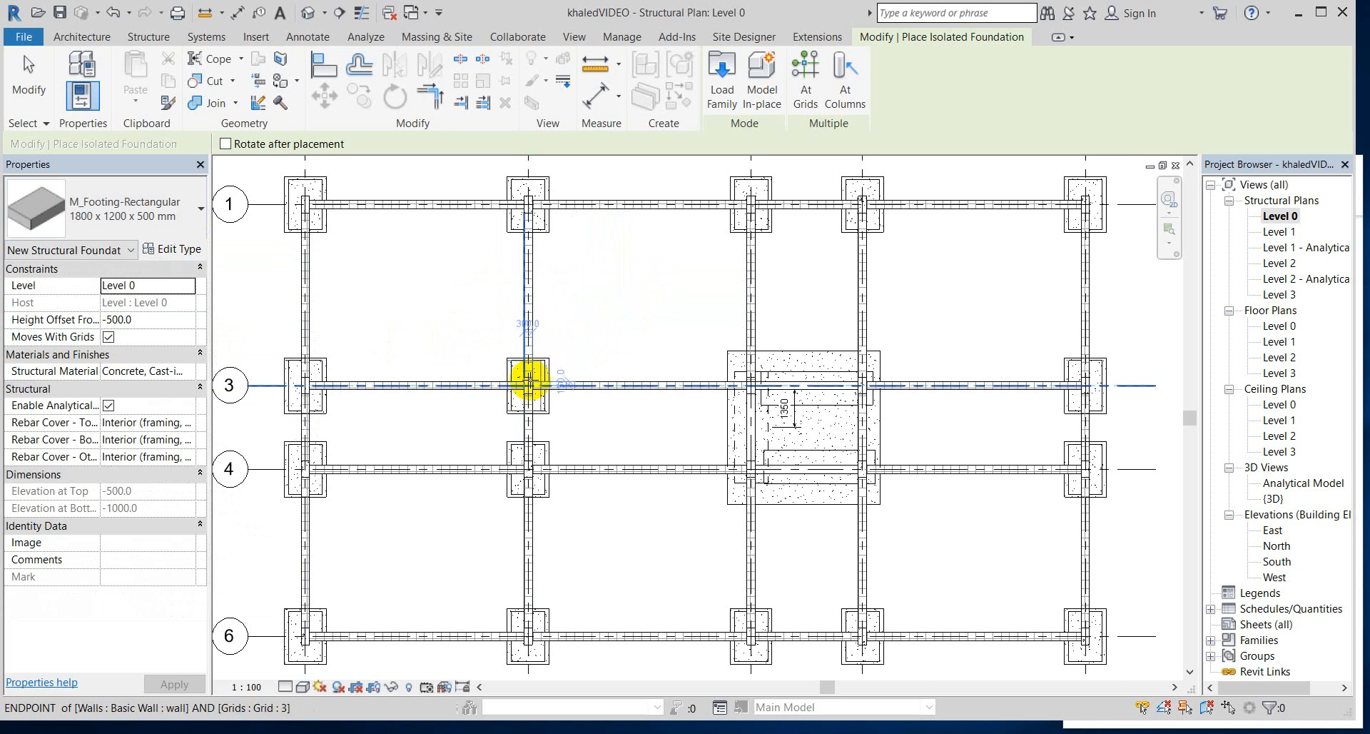
{"action": "scroll", "coordinate": [528, 383], "scroll_direction": "up", "scroll_amount": 2}
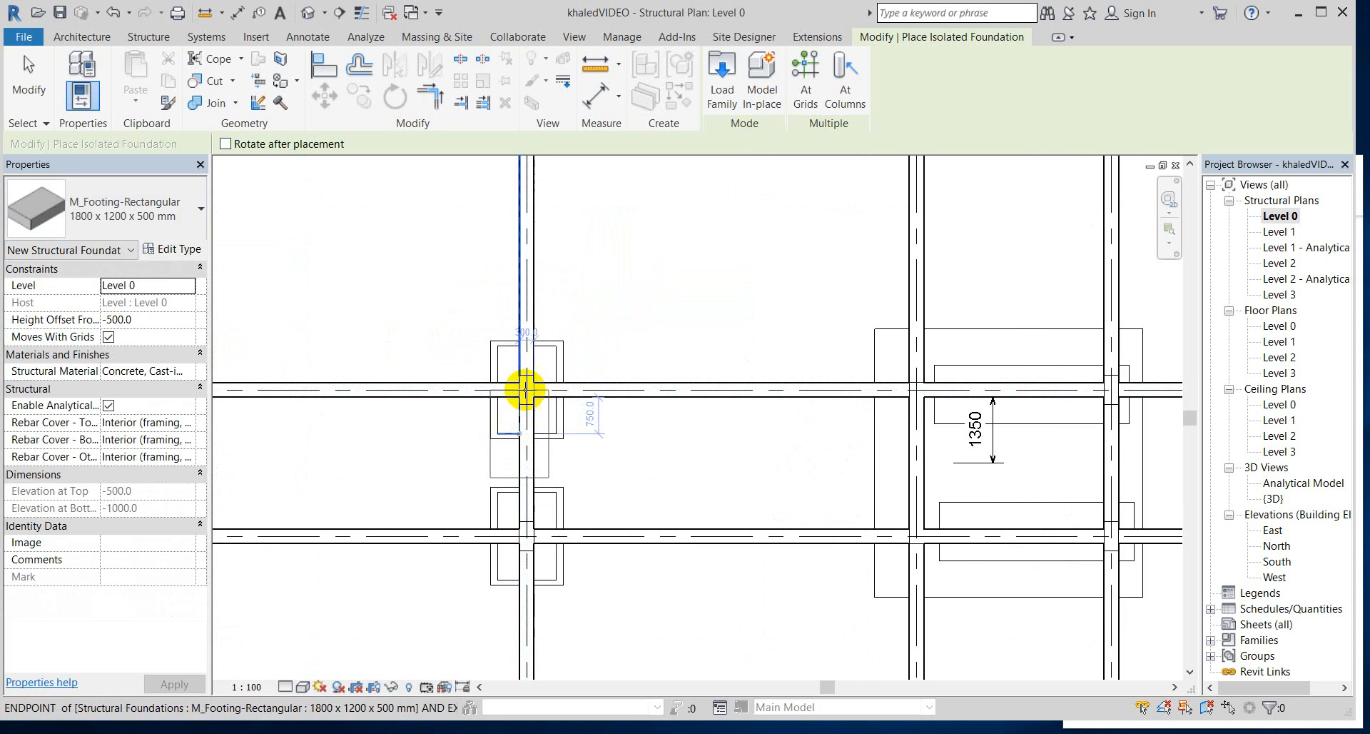
{"action": "left_click", "coordinate": [525, 389]}
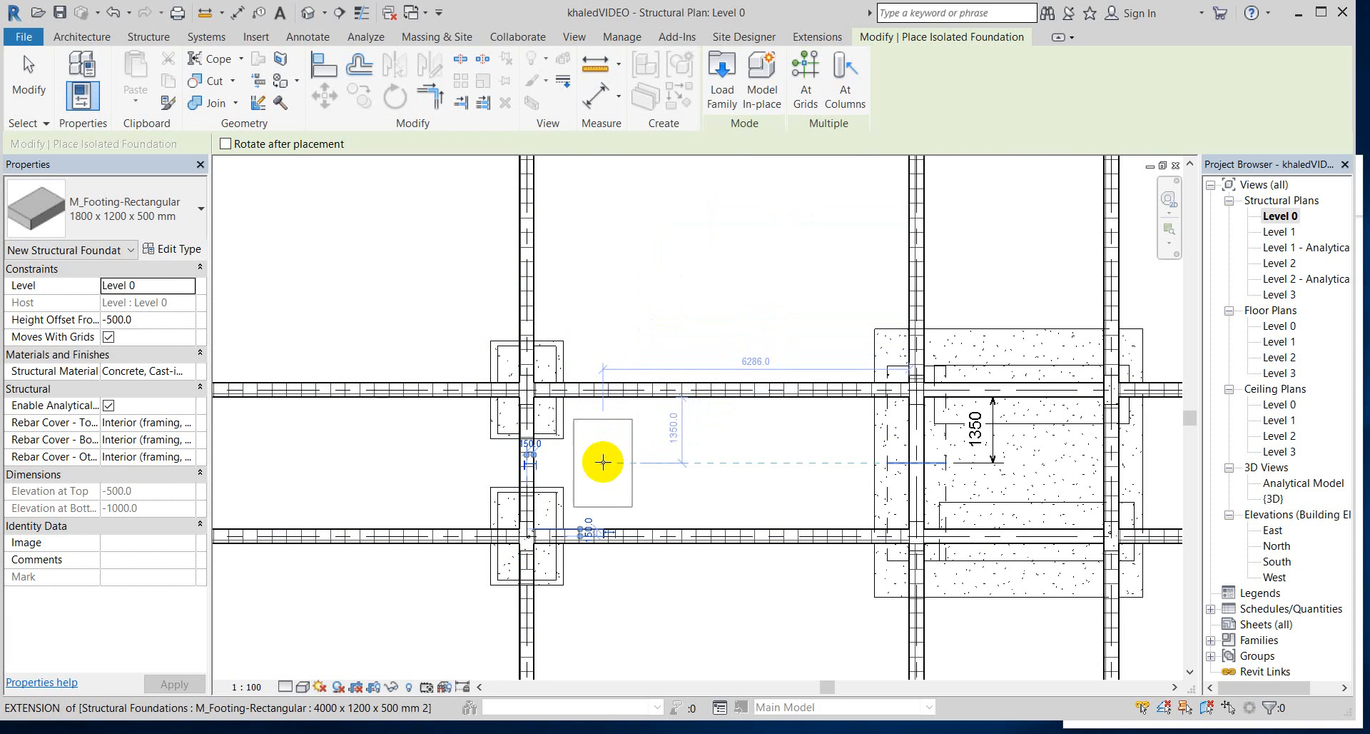
{"action": "scroll", "coordinate": [700, 406], "scroll_direction": "down", "scroll_amount": 3}
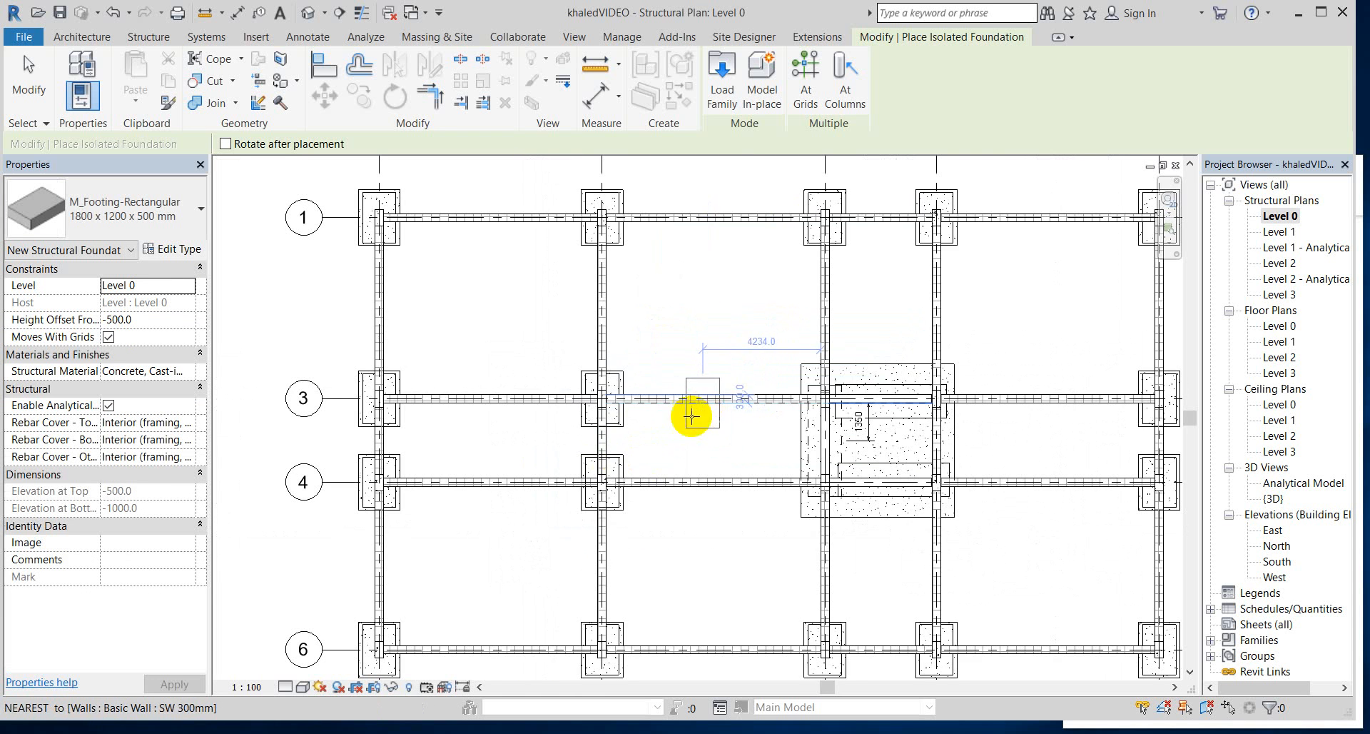
{"action": "scroll", "coordinate": [325, 553], "scroll_direction": "down", "scroll_amount": 2}
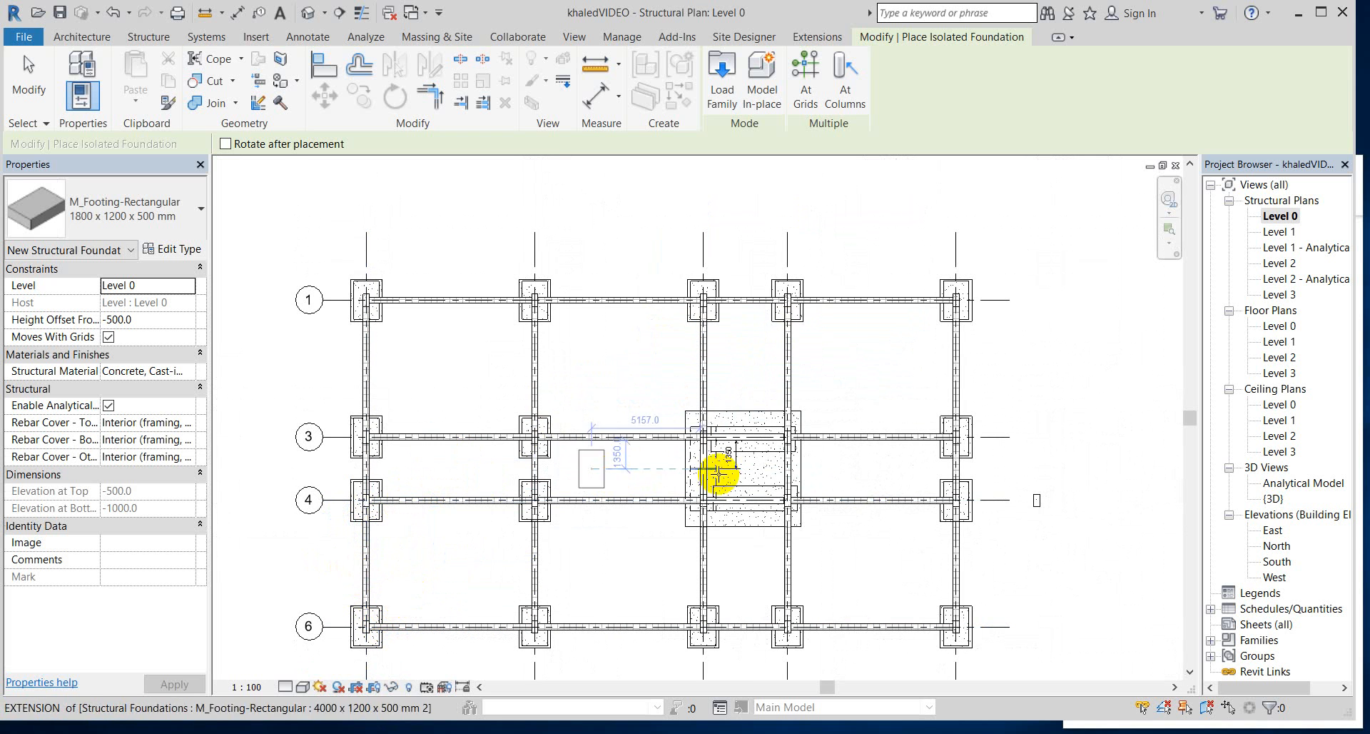
- Examine the footing layout on Level 0, leave the isolated foundation placement, and open the Level 1 structural plan
{"action": "scroll", "coordinate": [817, 391], "scroll_direction": "up", "scroll_amount": 1}
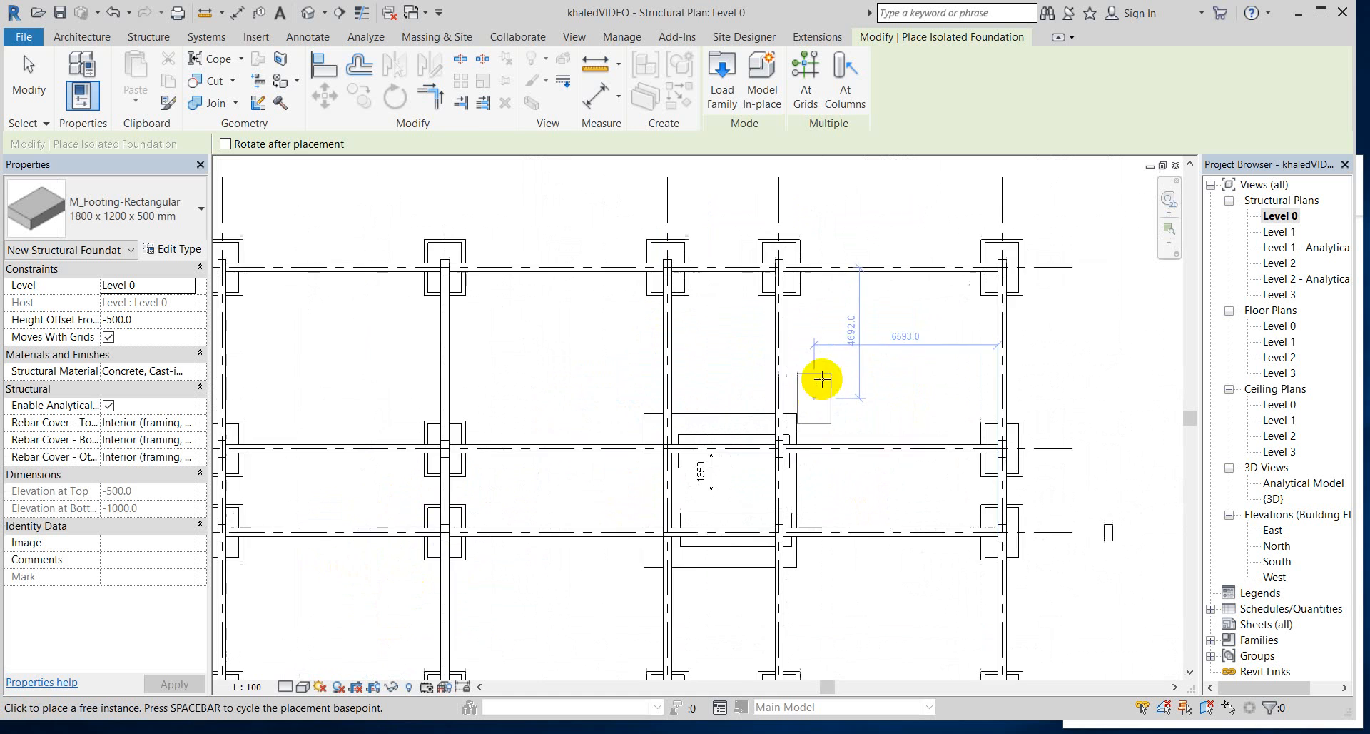
{"action": "scroll", "coordinate": [822, 379], "scroll_direction": "up", "scroll_amount": 1}
{"action": "scroll", "coordinate": [851, 338], "scroll_direction": "down", "scroll_amount": 1}
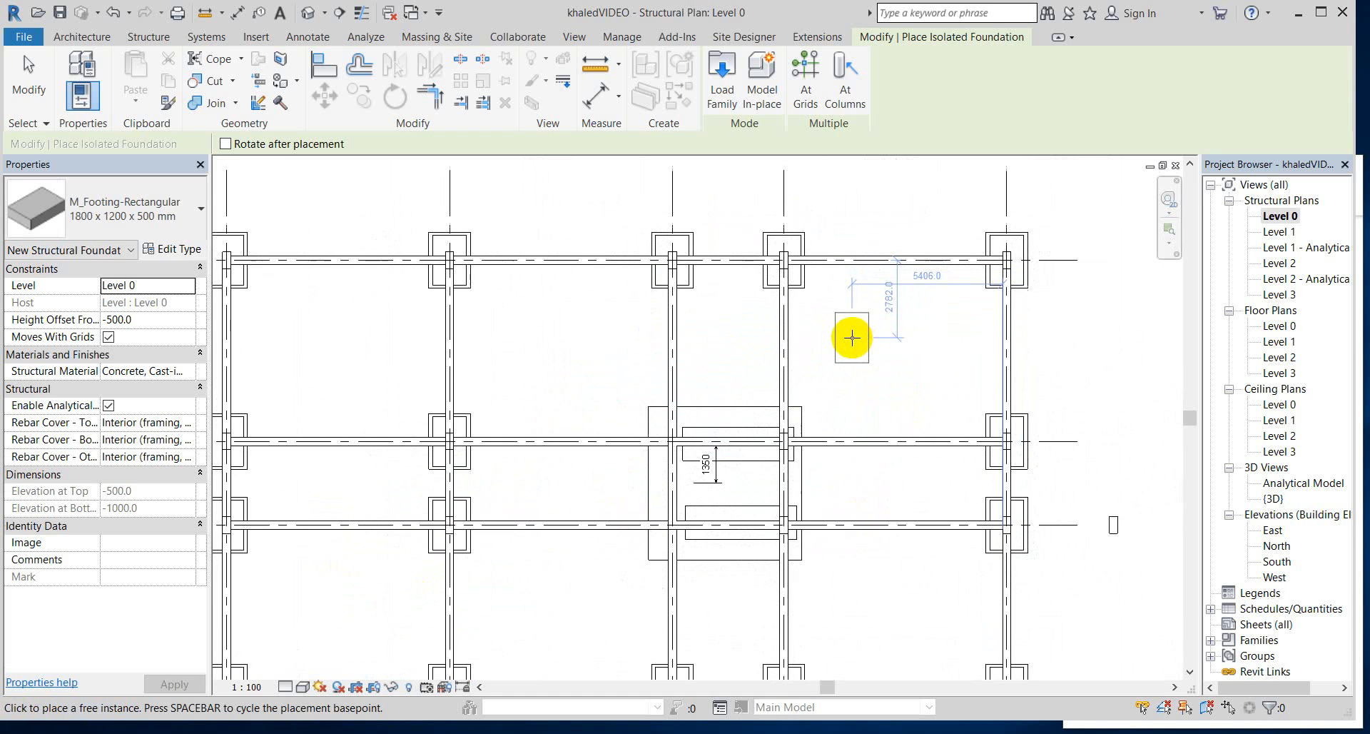
{"action": "scroll", "coordinate": [896, 424], "scroll_direction": "down", "scroll_amount": 1}
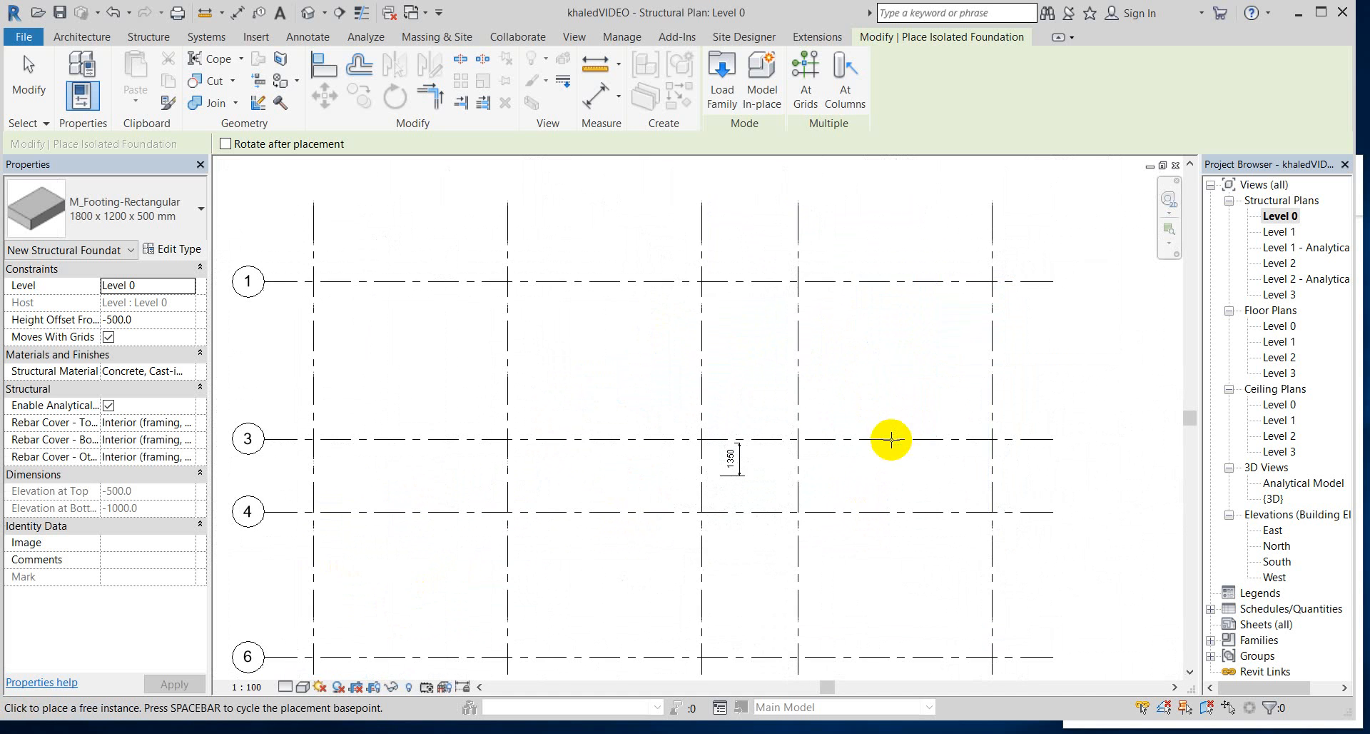
{"action": "scroll", "coordinate": [792, 455], "scroll_direction": "down", "scroll_amount": 1}
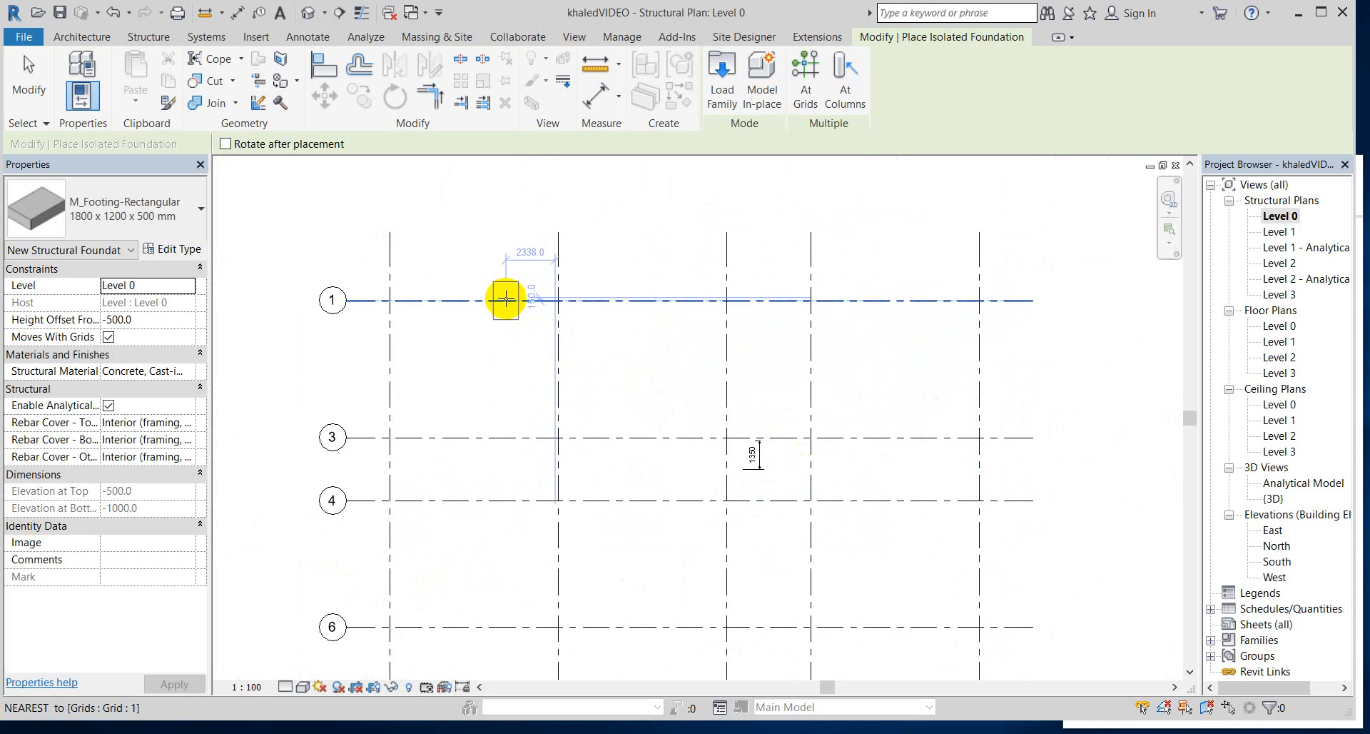
{"action": "key", "text": "Escape"}
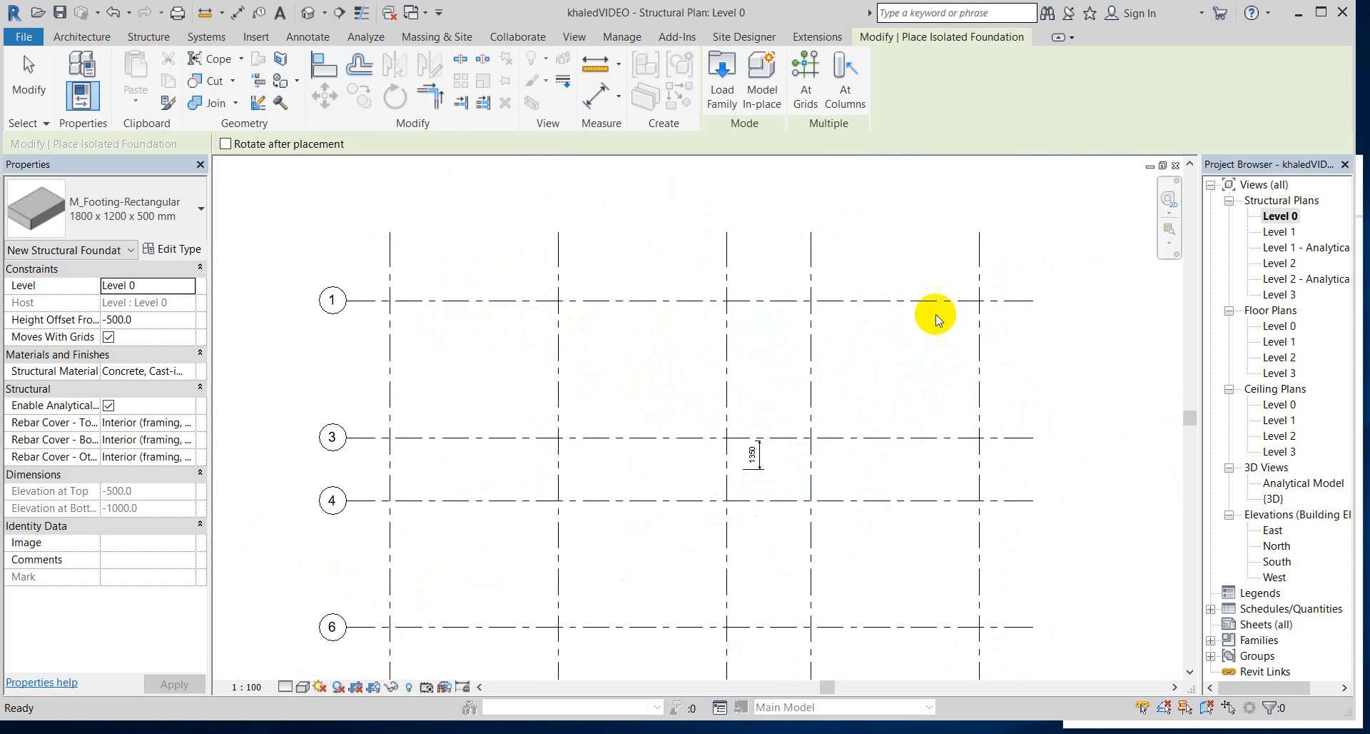
{"action": "key", "text": "Escape"}
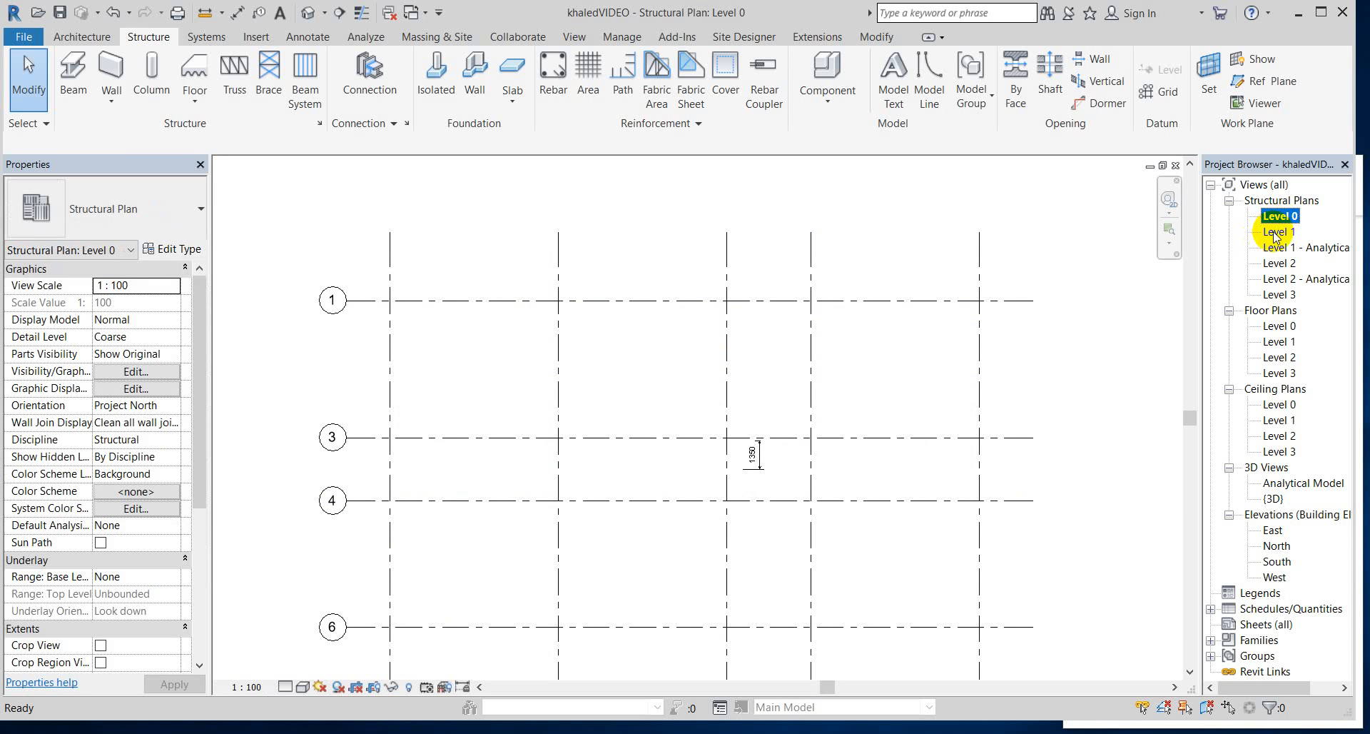
{"action": "left_click", "coordinate": [1275, 231]}
{"action": "double_click", "coordinate": [1275, 236]}
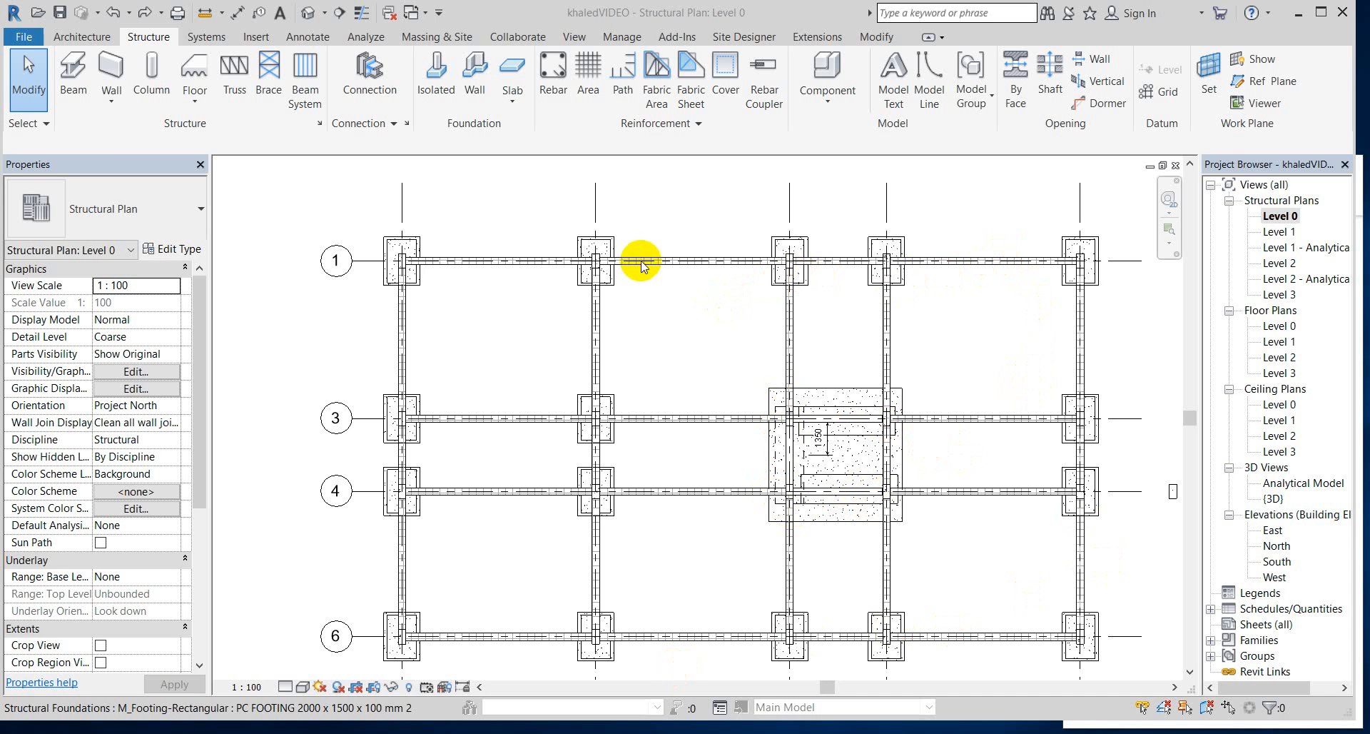
- Draw a structural wall of type Basic Wall "wall" from Level 0 up to Level 1 along grid 1 between the first two columns
{"action": "left_click", "coordinate": [528, 262]}
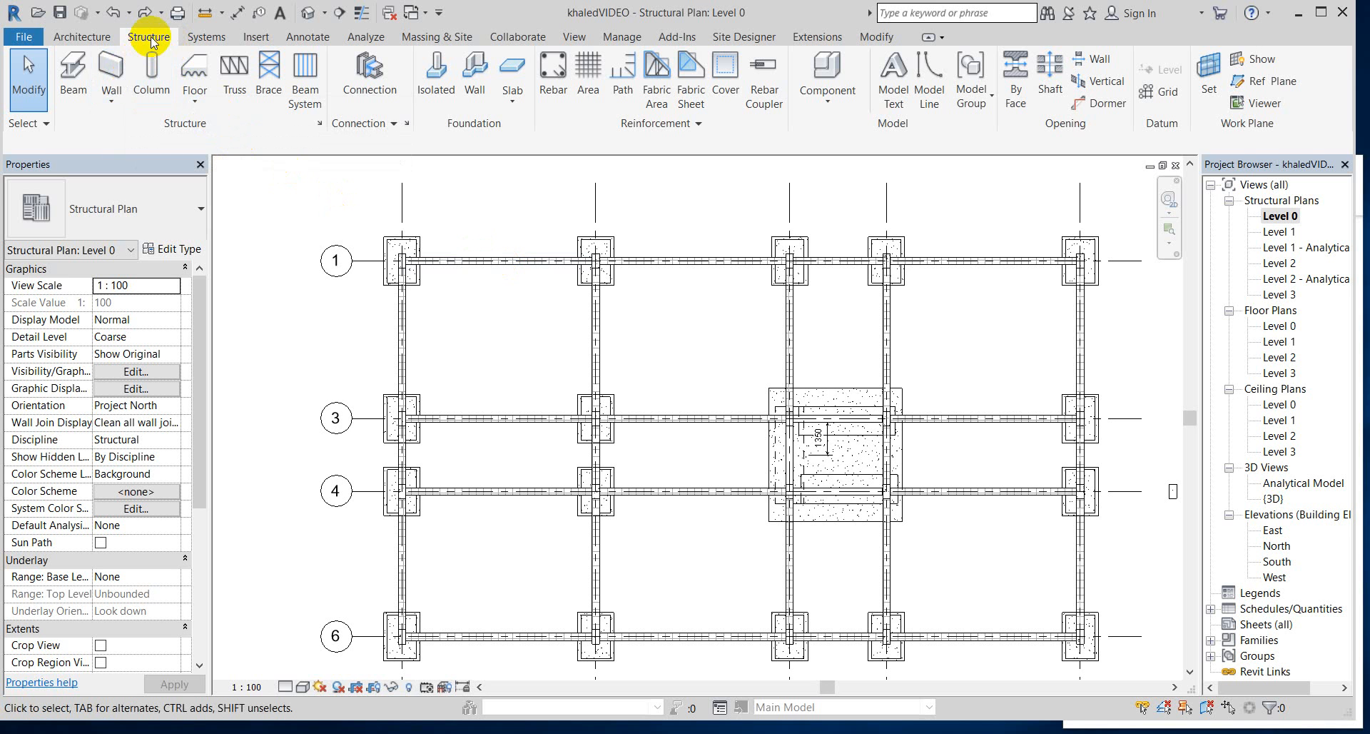
{"action": "left_click", "coordinate": [113, 98]}
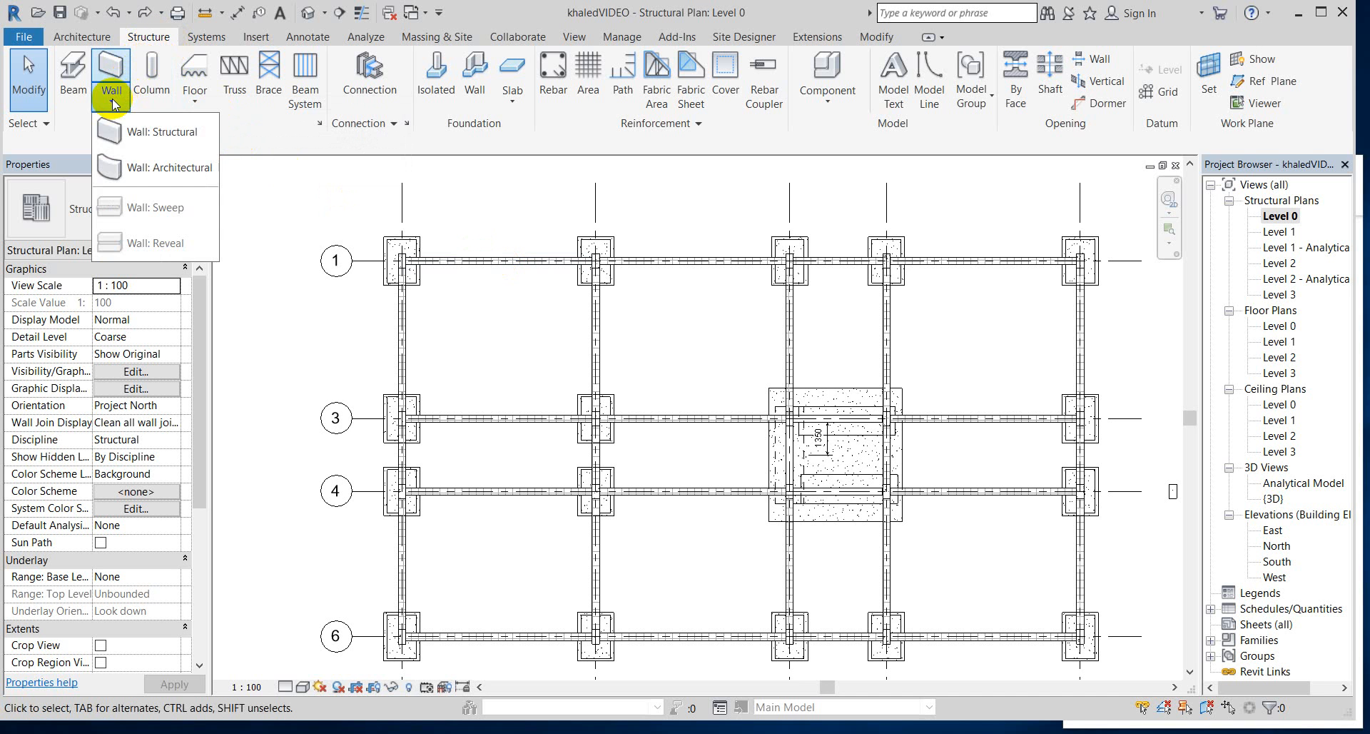
{"action": "left_click", "coordinate": [126, 134]}
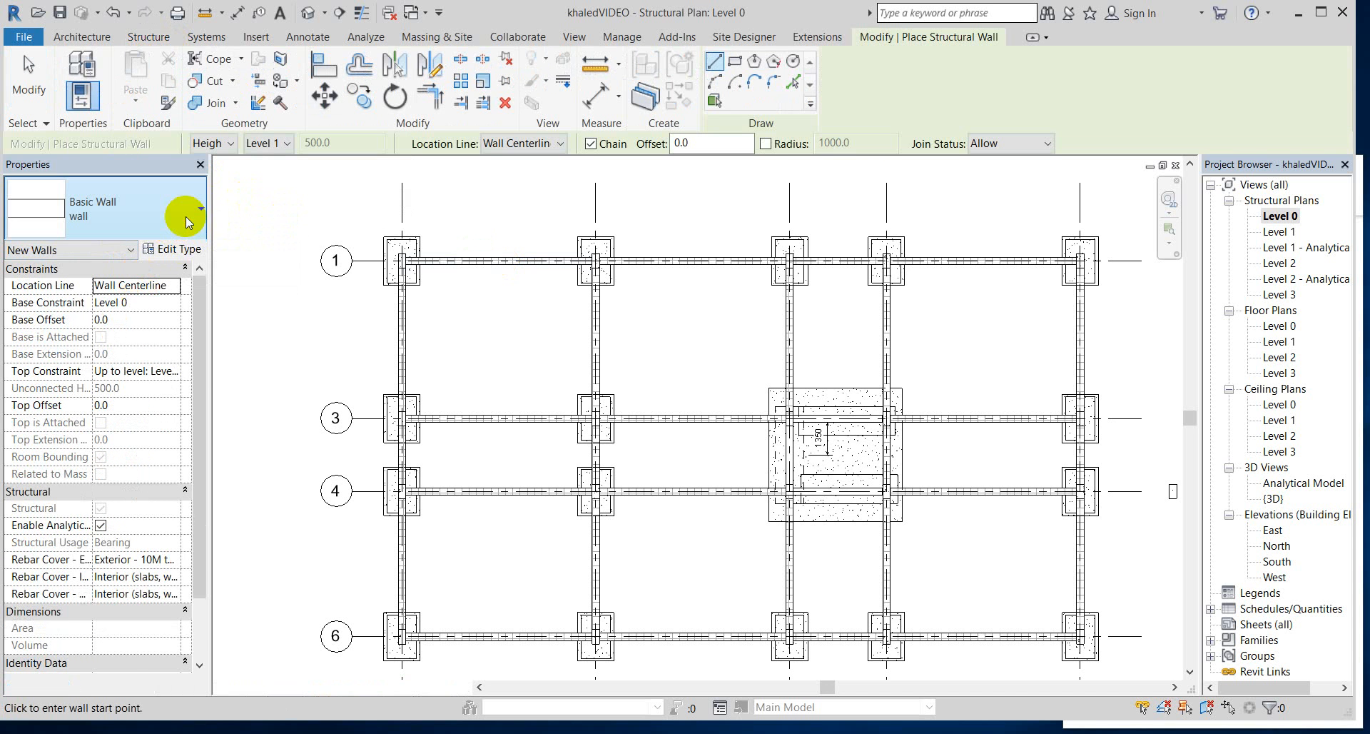
{"action": "left_click", "coordinate": [186, 221]}
{"action": "mouse_move", "coordinate": [114, 388]}
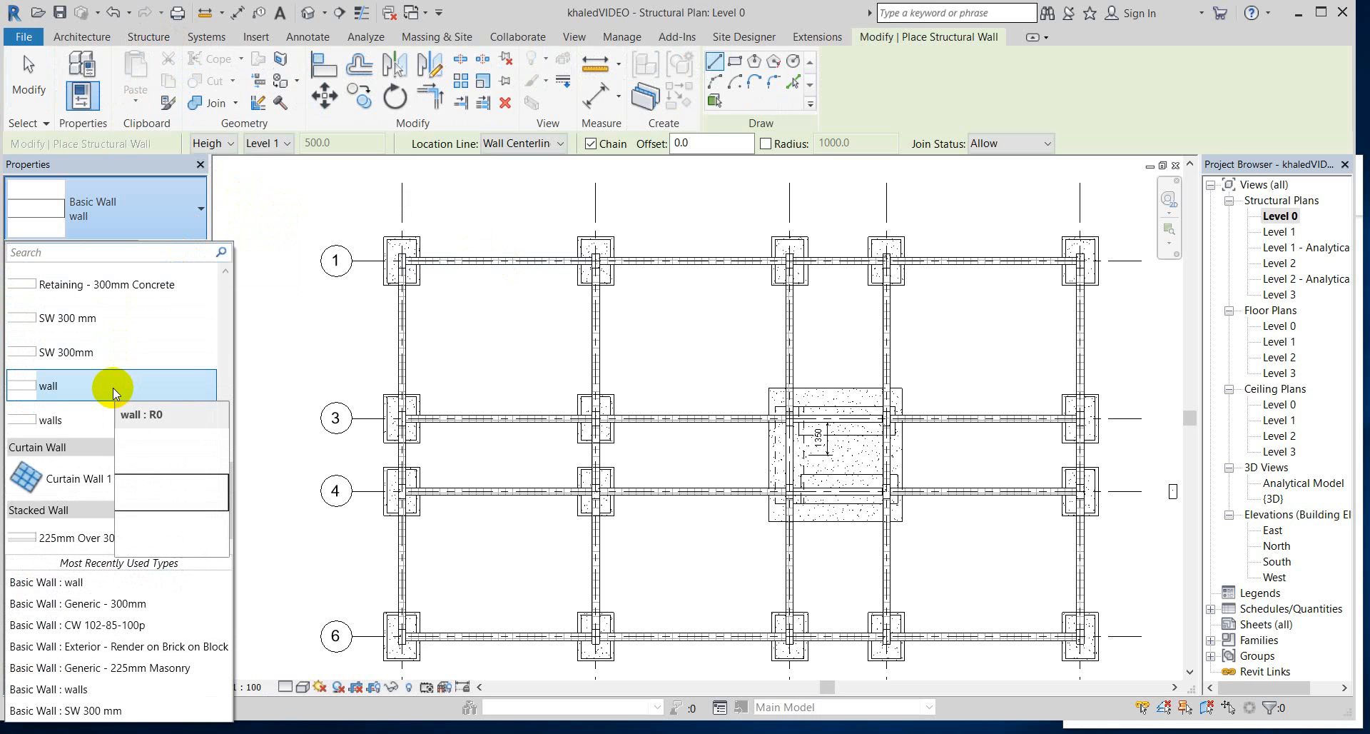
{"action": "left_click", "coordinate": [113, 388]}
{"action": "left_click", "coordinate": [403, 264]}
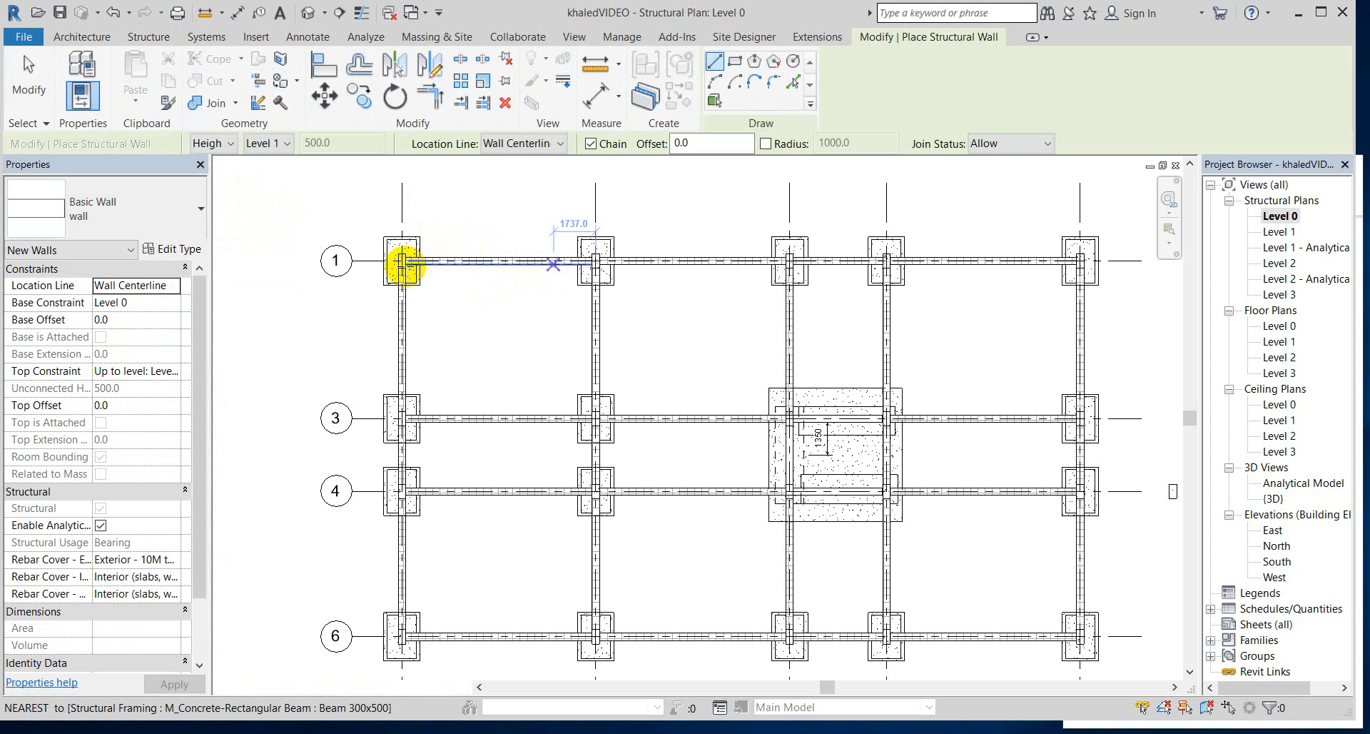
{"action": "scroll", "coordinate": [403, 259], "scroll_direction": "up", "scroll_amount": 3}
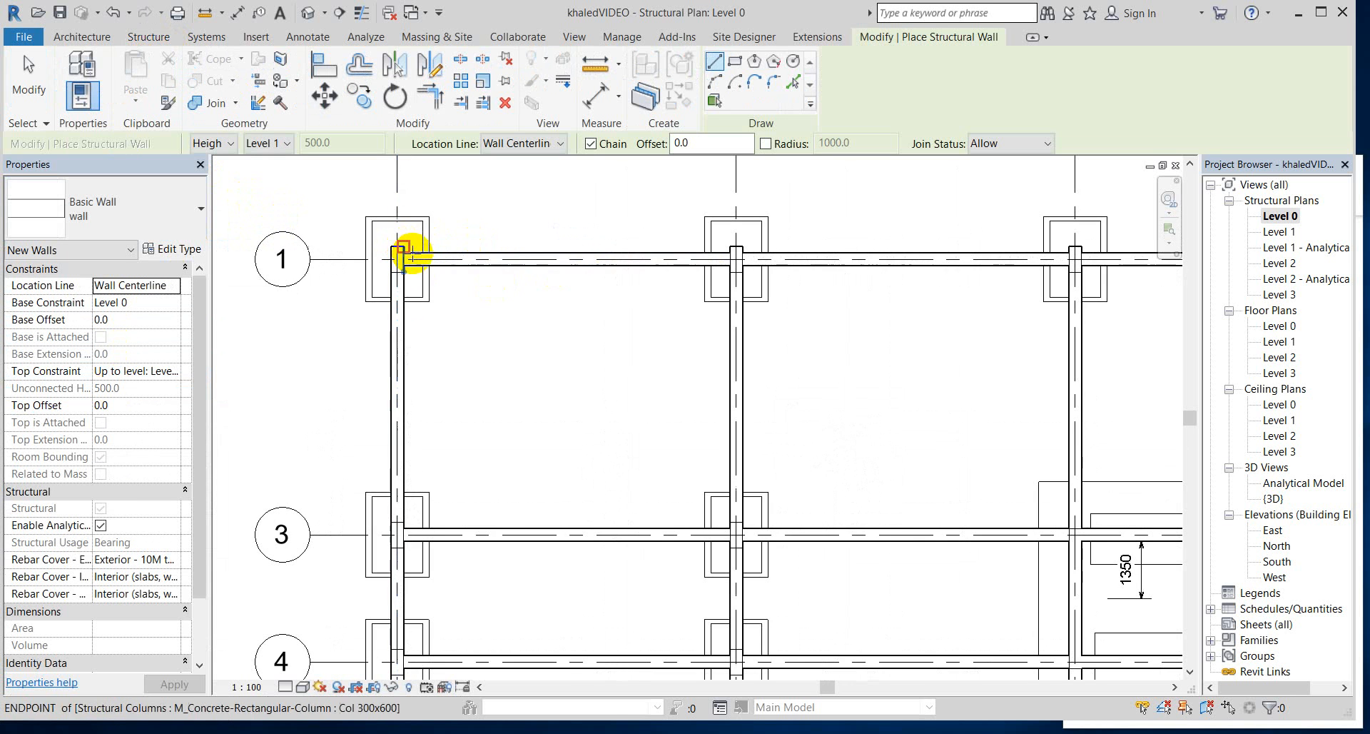
{"action": "scroll", "coordinate": [403, 252], "scroll_direction": "up", "scroll_amount": 2}
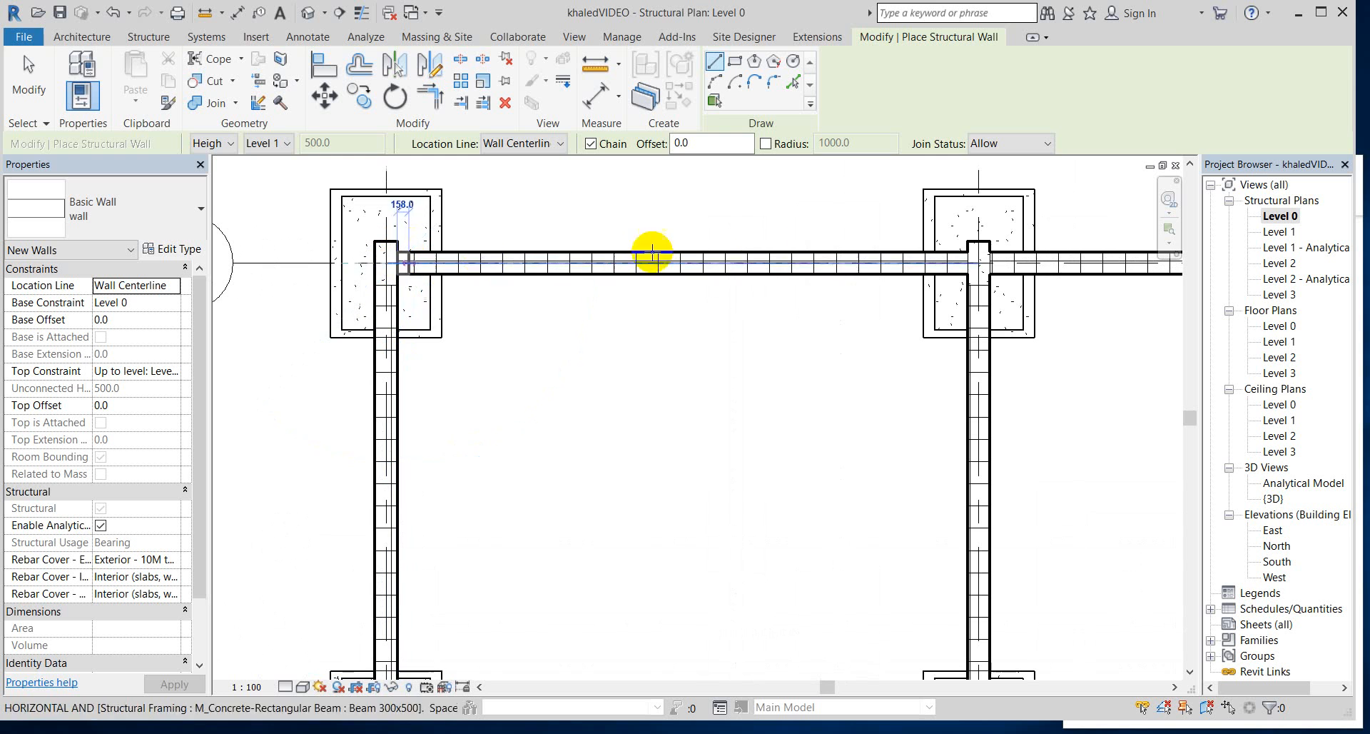
{"action": "left_click", "coordinate": [972, 261]}
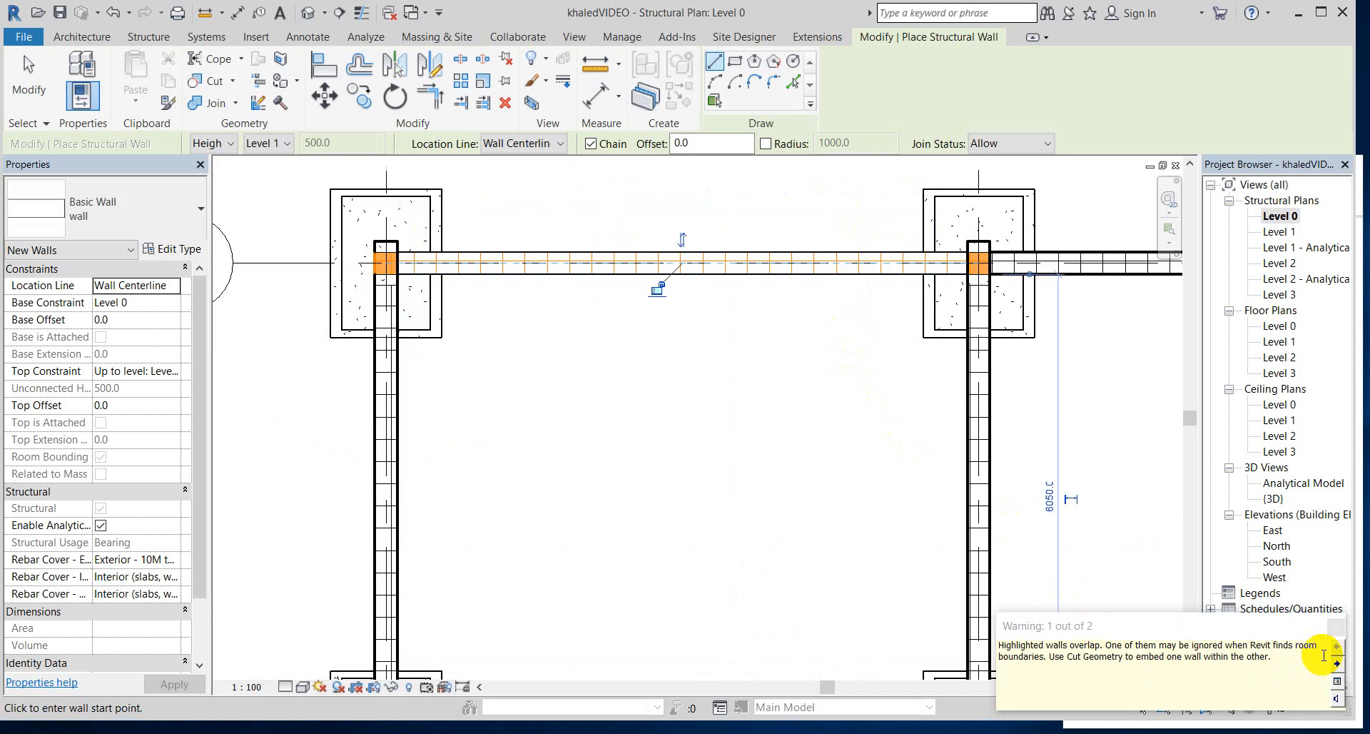
{"action": "left_click", "coordinate": [1336, 628]}
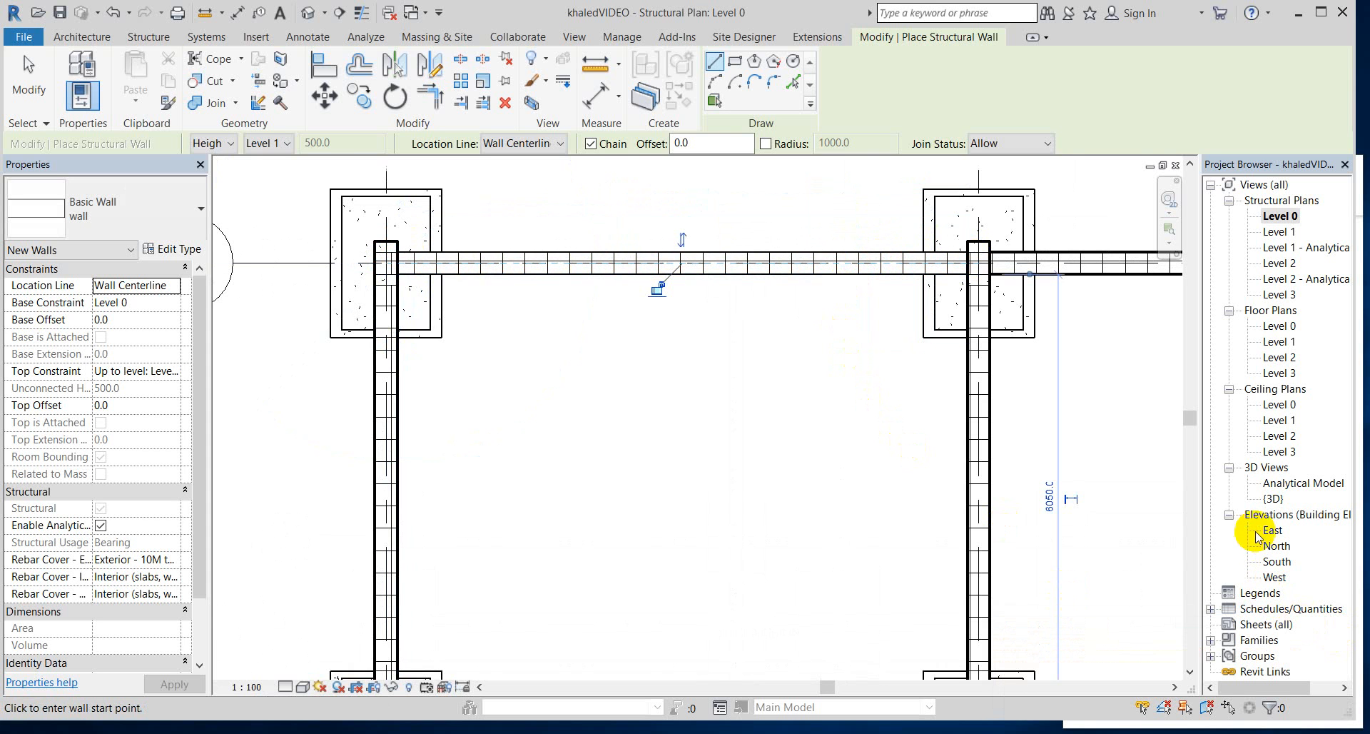
- Leave wall placement and examine the footings, base walls and floor edge at the building's front corner in the 3D view
{"action": "double_click", "coordinate": [1271, 499]}
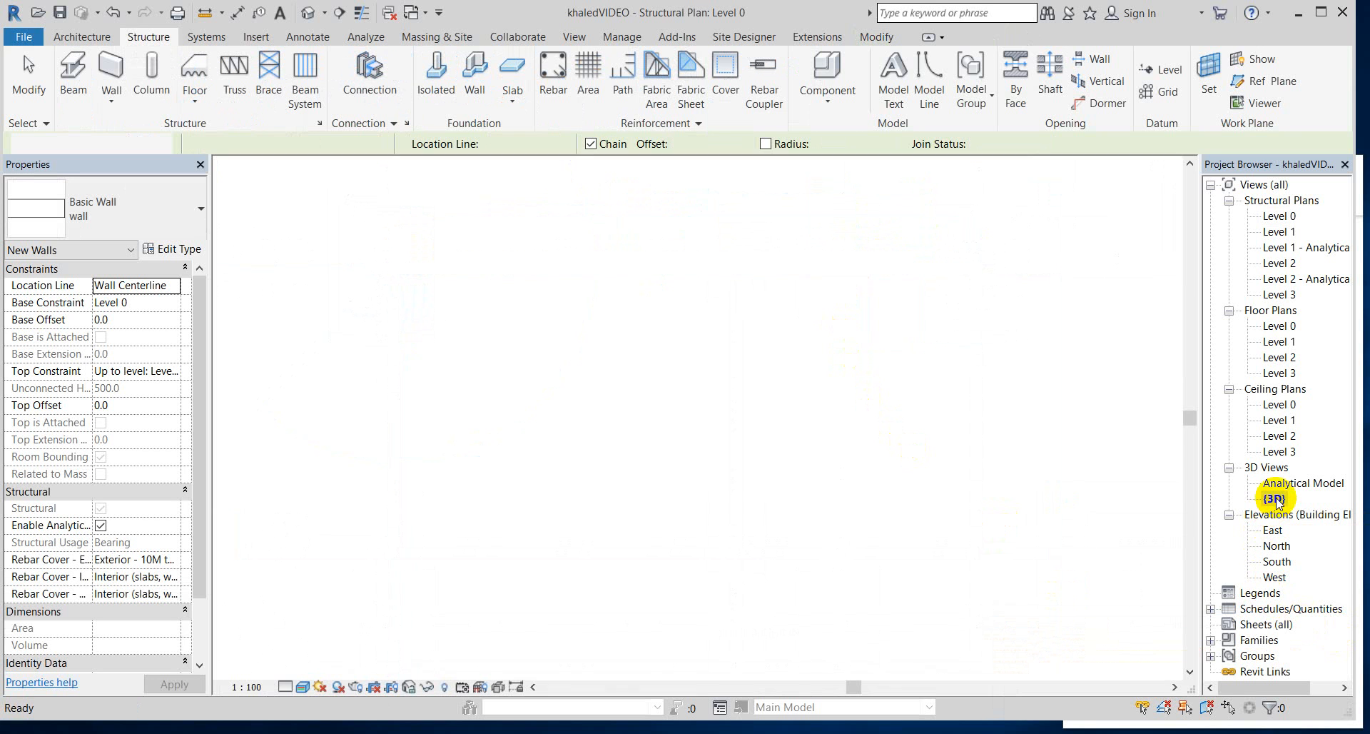
{"action": "key", "text": "Escape"}
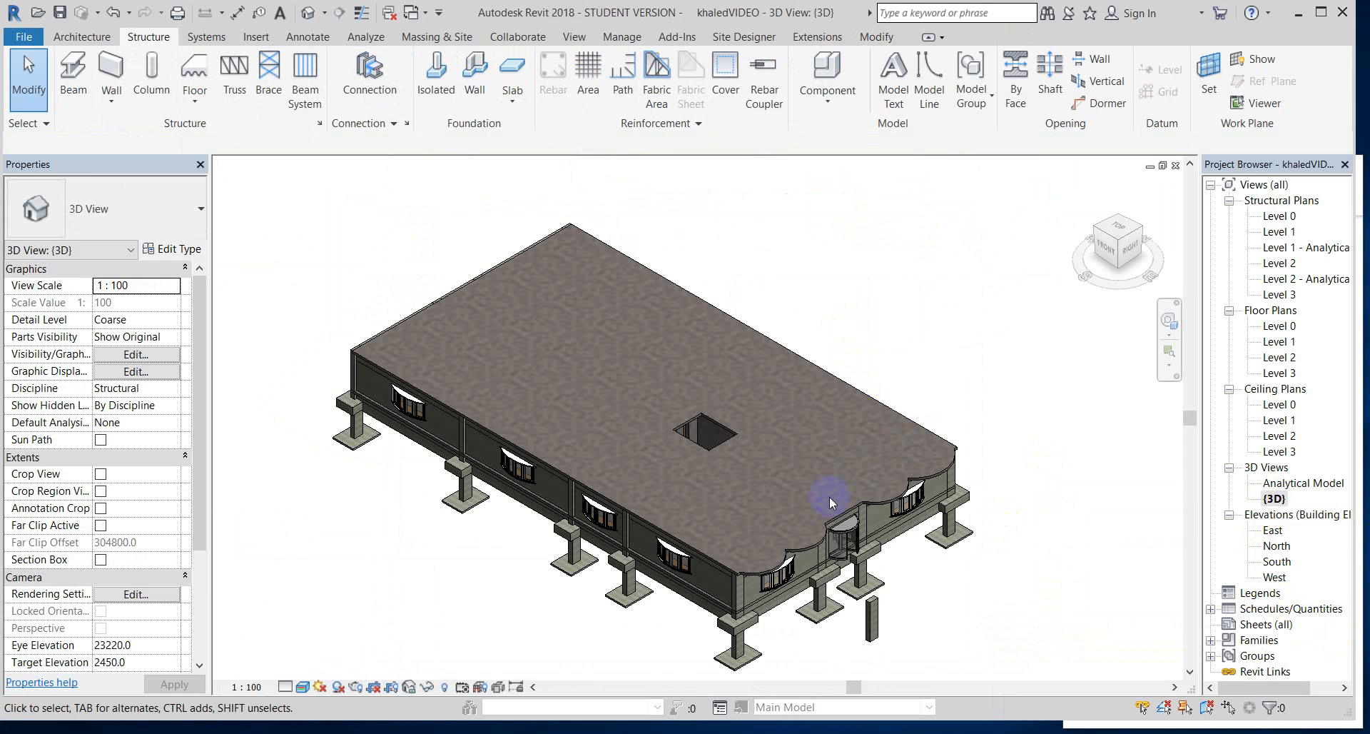
{"action": "scroll", "coordinate": [946, 508], "scroll_direction": "up", "scroll_amount": 1}
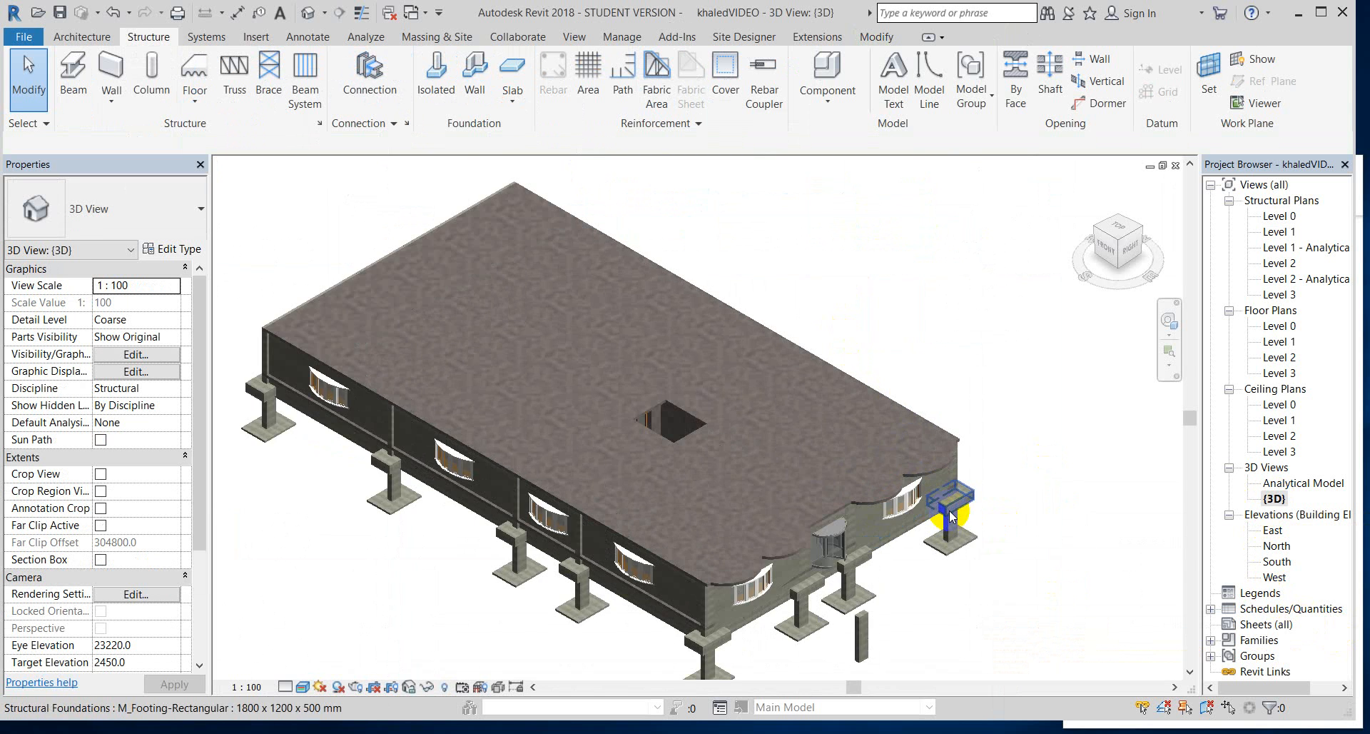
{"action": "scroll", "coordinate": [1035, 461], "scroll_direction": "down", "scroll_amount": 1}
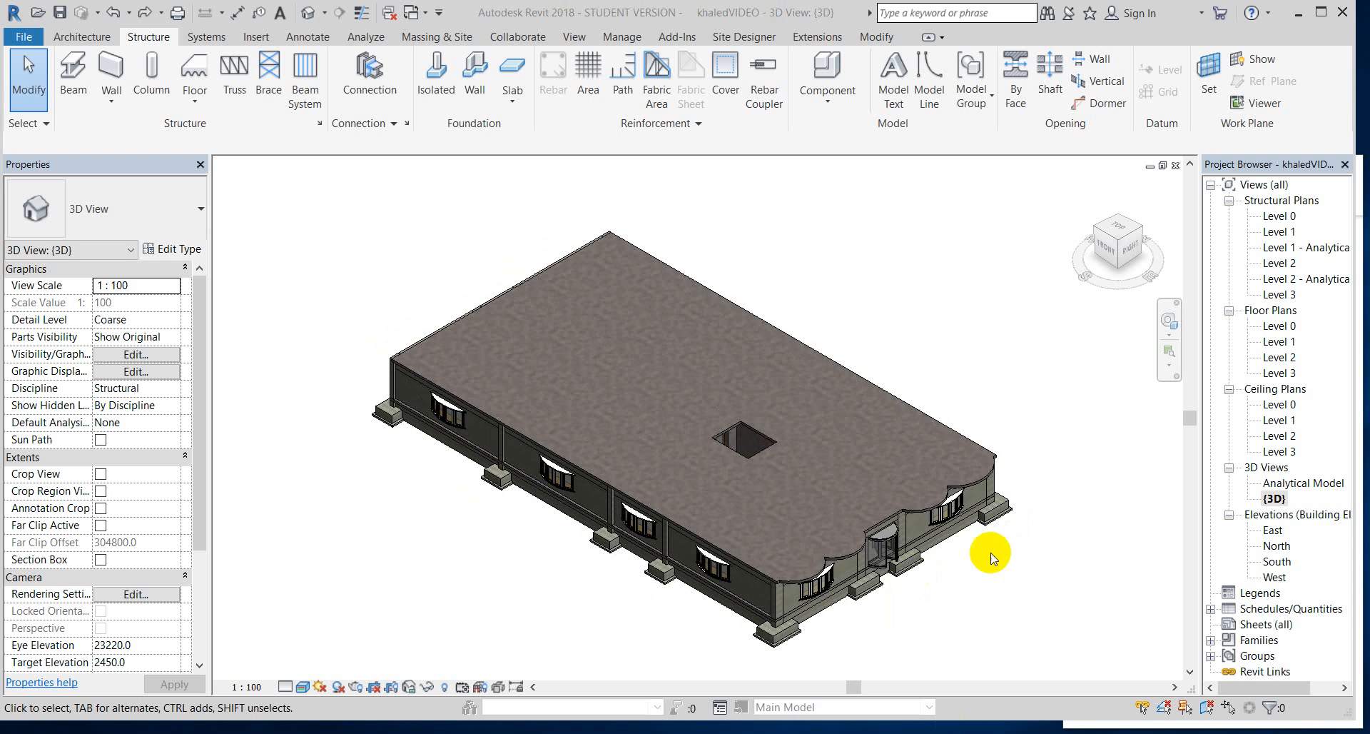
{"action": "scroll", "coordinate": [905, 612], "scroll_direction": "up", "scroll_amount": 1}
{"action": "scroll", "coordinate": [895, 615], "scroll_direction": "up", "scroll_amount": 2}
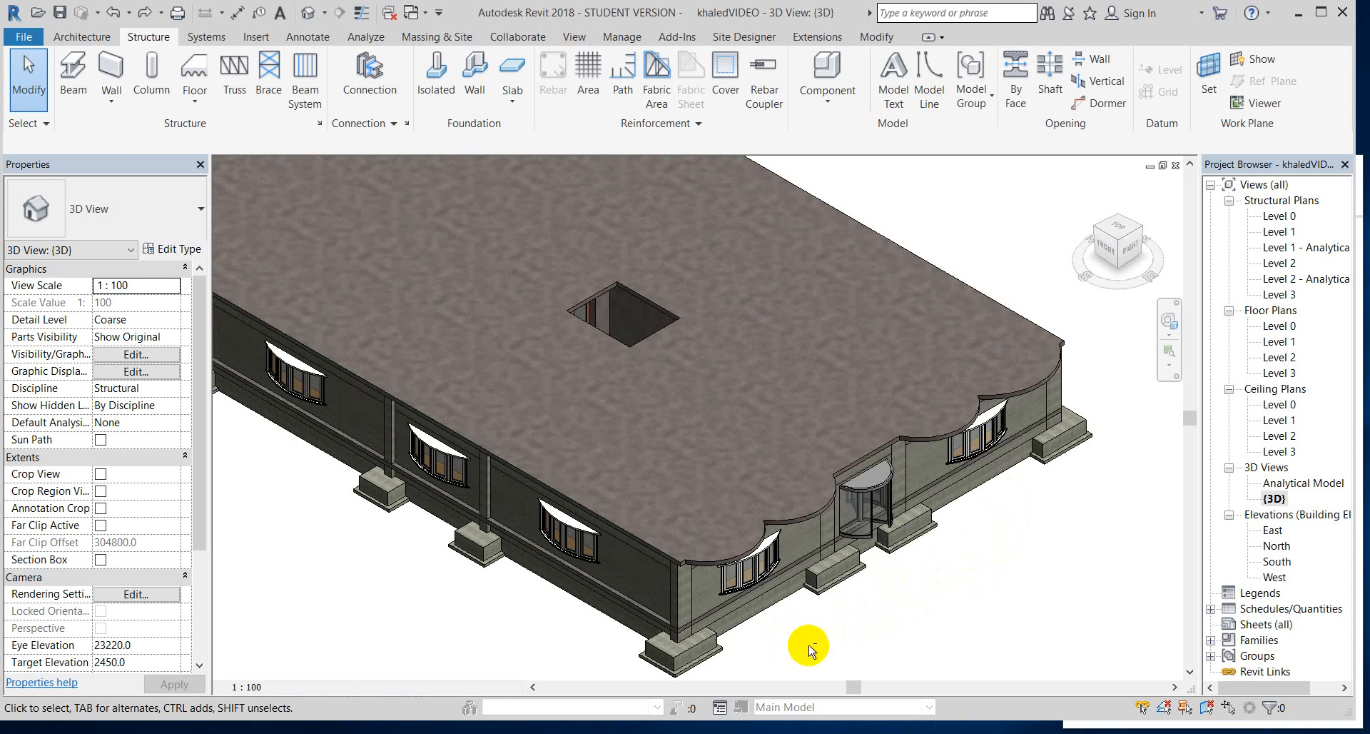
{"action": "scroll", "coordinate": [876, 608], "scroll_direction": "down", "scroll_amount": 2}
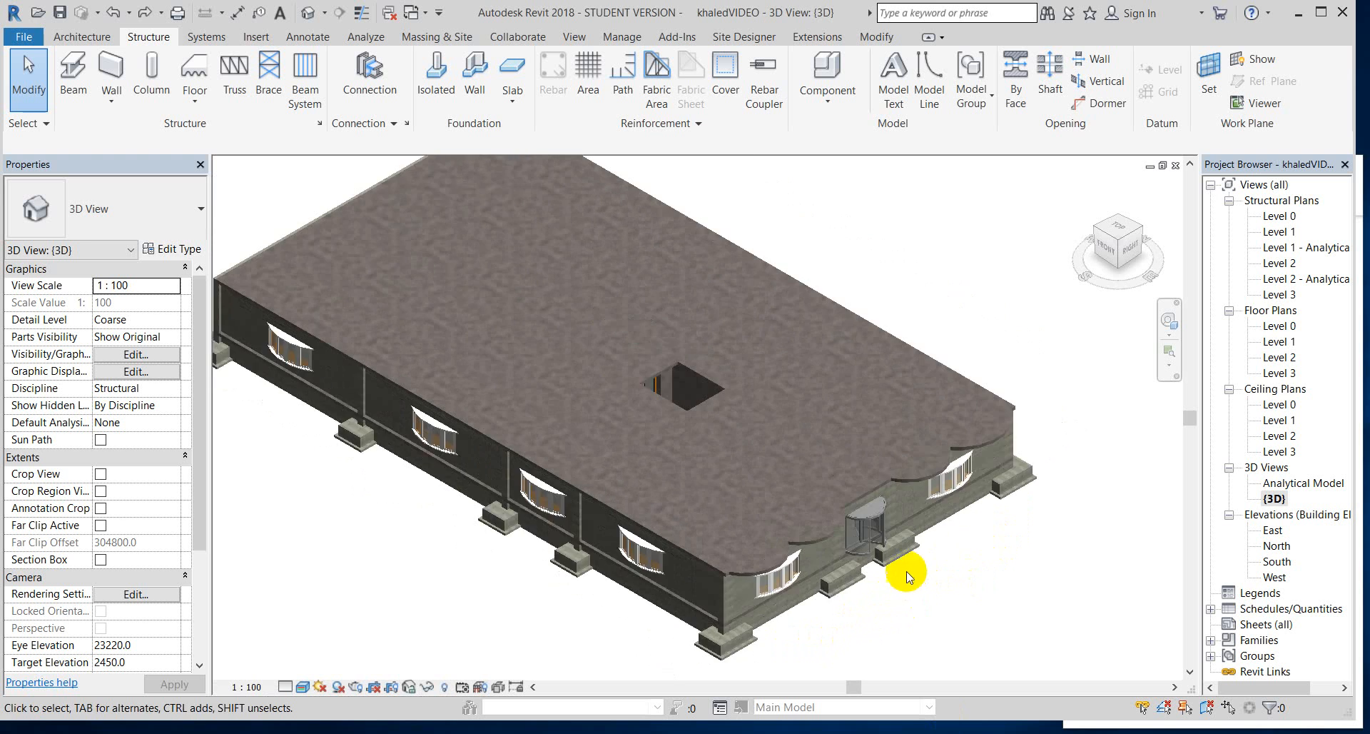
{"action": "scroll", "coordinate": [777, 645], "scroll_direction": "up", "scroll_amount": 2}
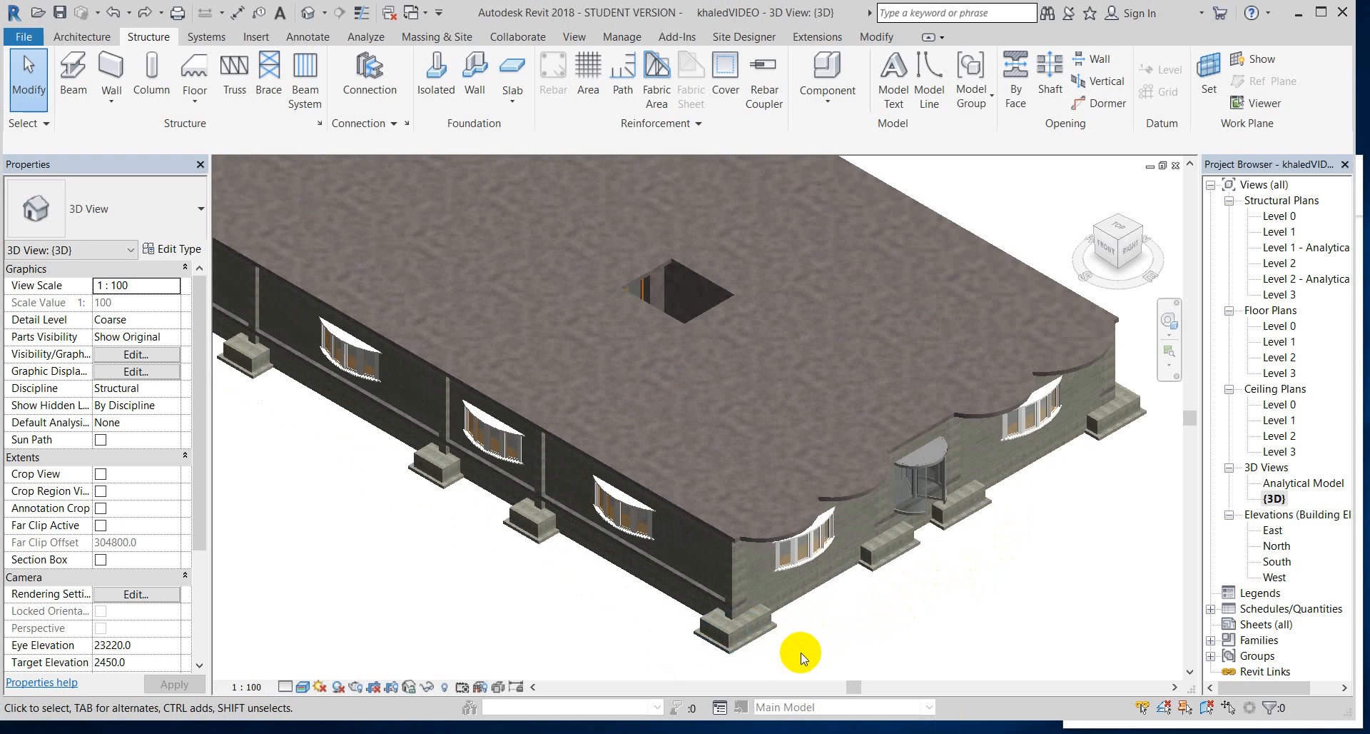
{"action": "scroll", "coordinate": [758, 637], "scroll_direction": "up", "scroll_amount": 2}
{"action": "scroll", "coordinate": [753, 641], "scroll_direction": "up", "scroll_amount": 5}
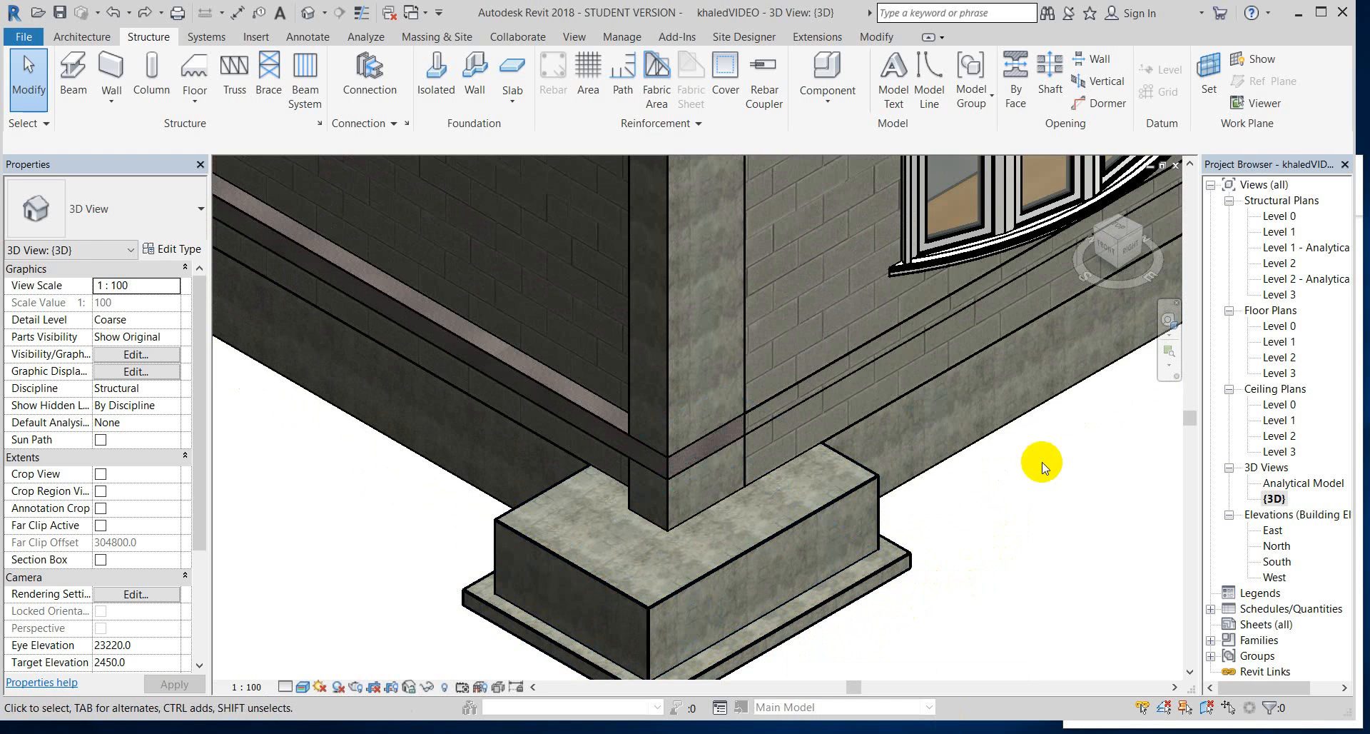
{"action": "middle_click_drag", "start_coordinate": [1047, 465], "coordinate": [893, 355], "text": "shift"}
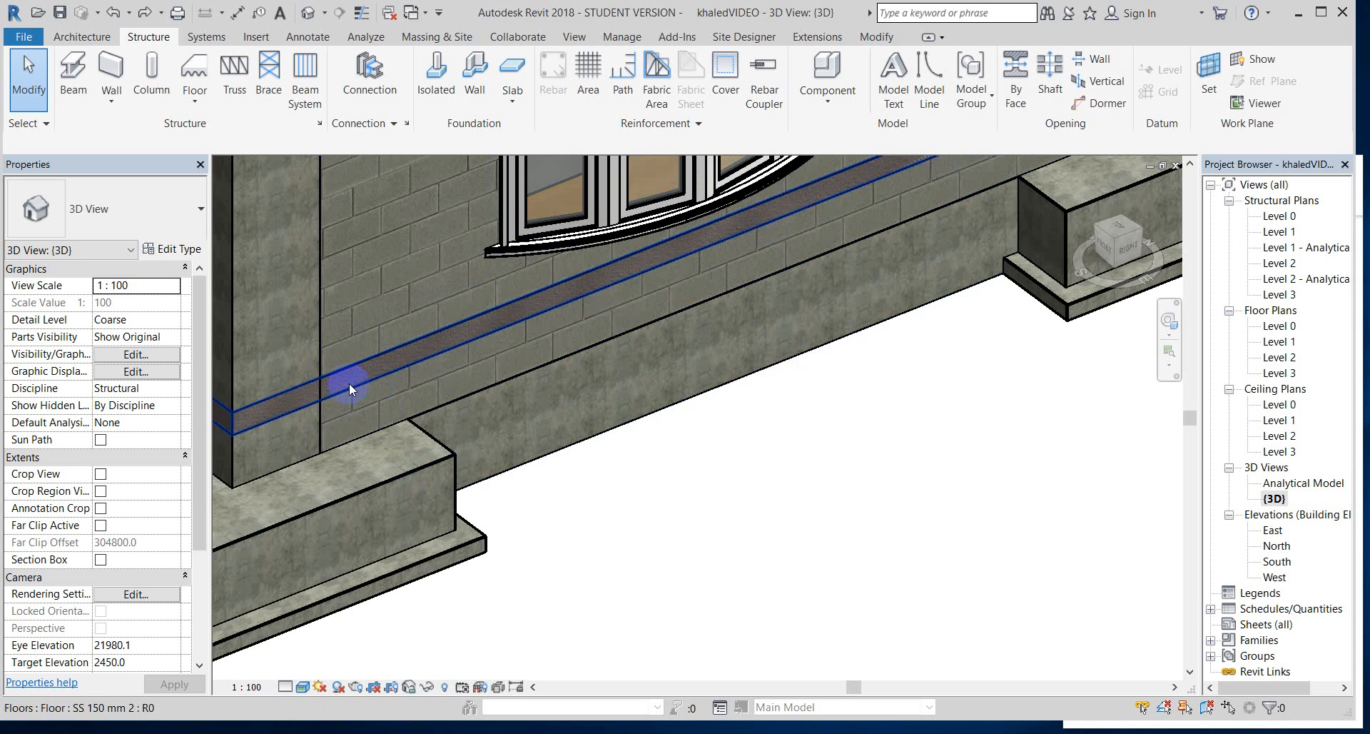
{"action": "scroll", "coordinate": [360, 406], "scroll_direction": "up", "scroll_amount": 2}
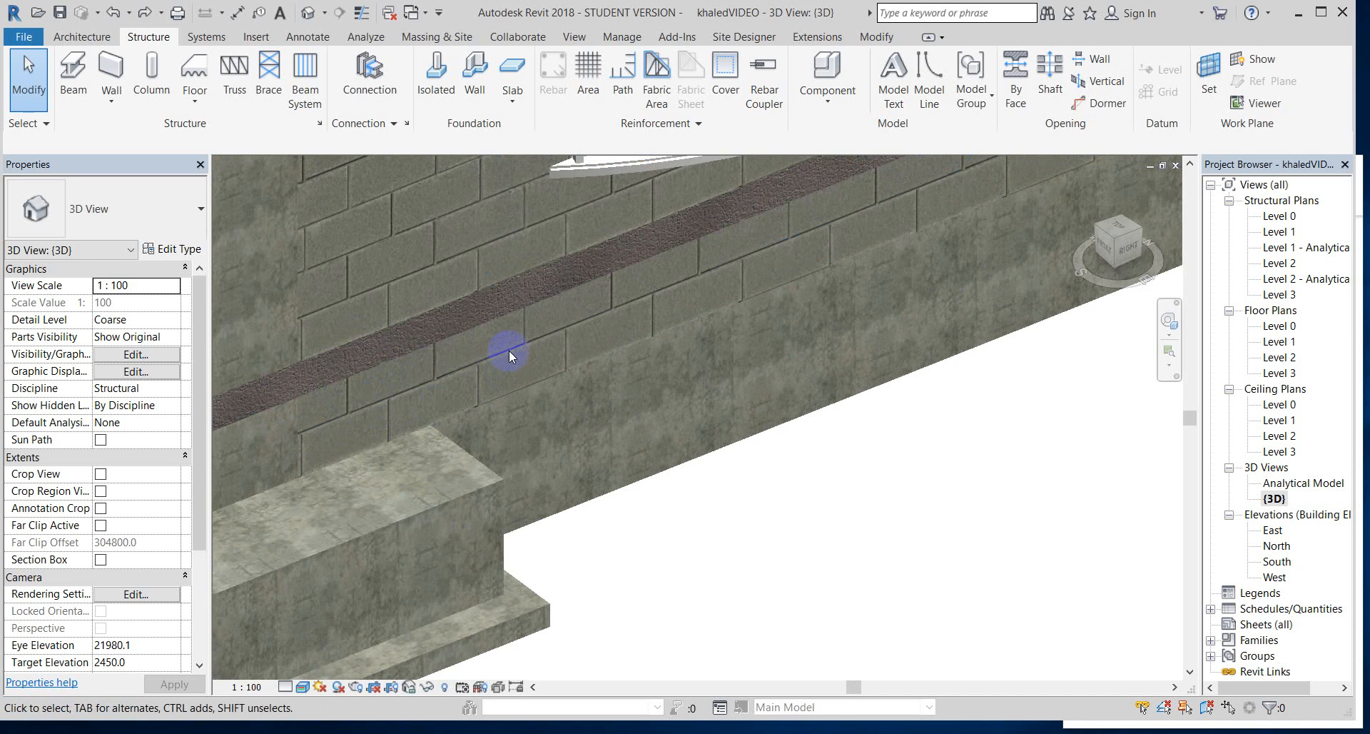
{"action": "scroll", "coordinate": [464, 354], "scroll_direction": "down", "scroll_amount": 2}
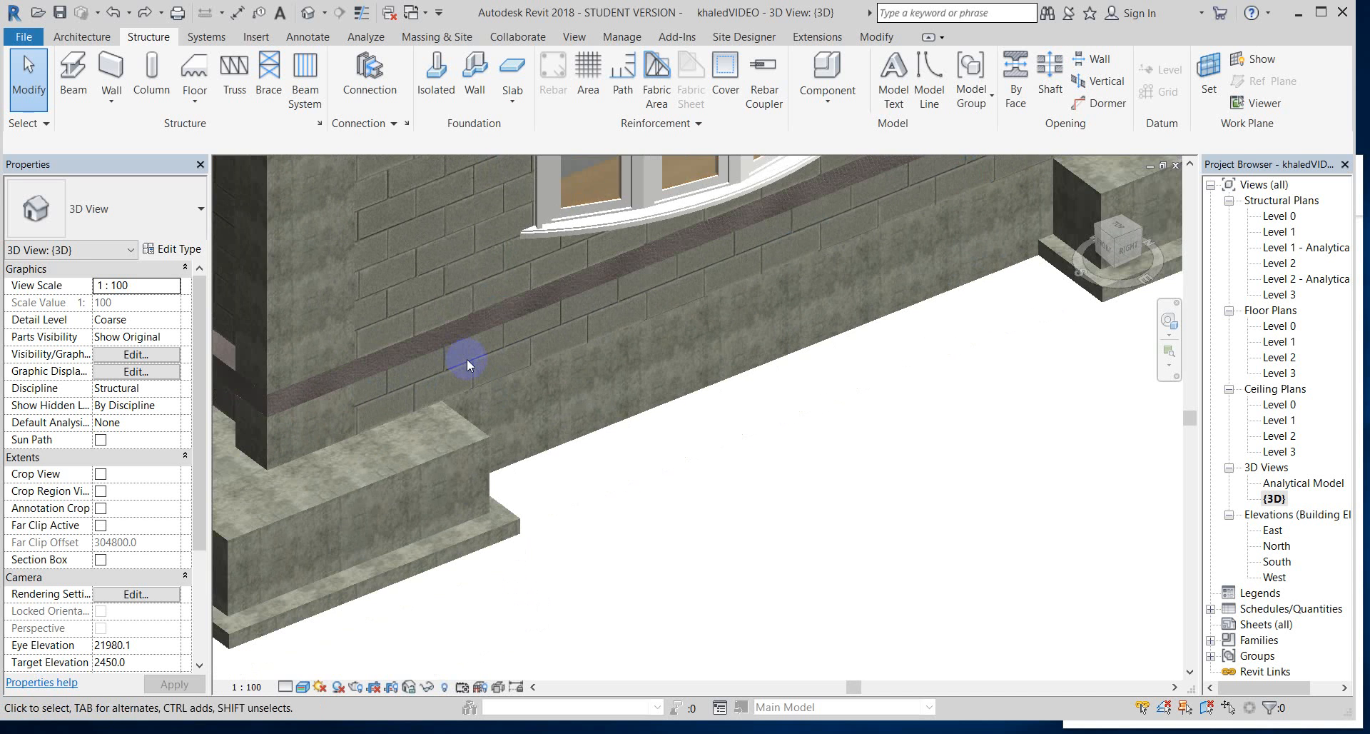
- Select the SS 150 mm 2 floor at Level 1 and examine its edge and the base walls around the building perimeter
{"action": "left_click", "coordinate": [321, 379]}
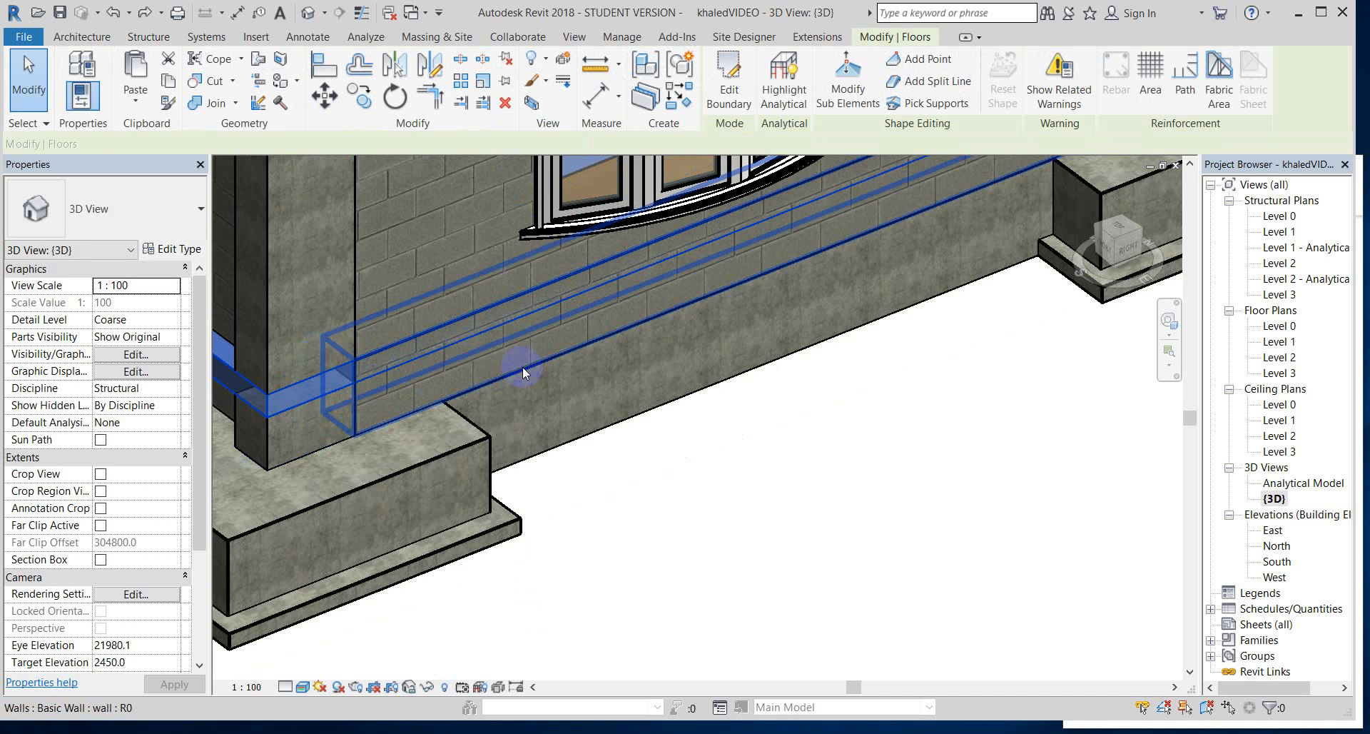
{"action": "scroll", "coordinate": [758, 477], "scroll_direction": "down", "scroll_amount": 2}
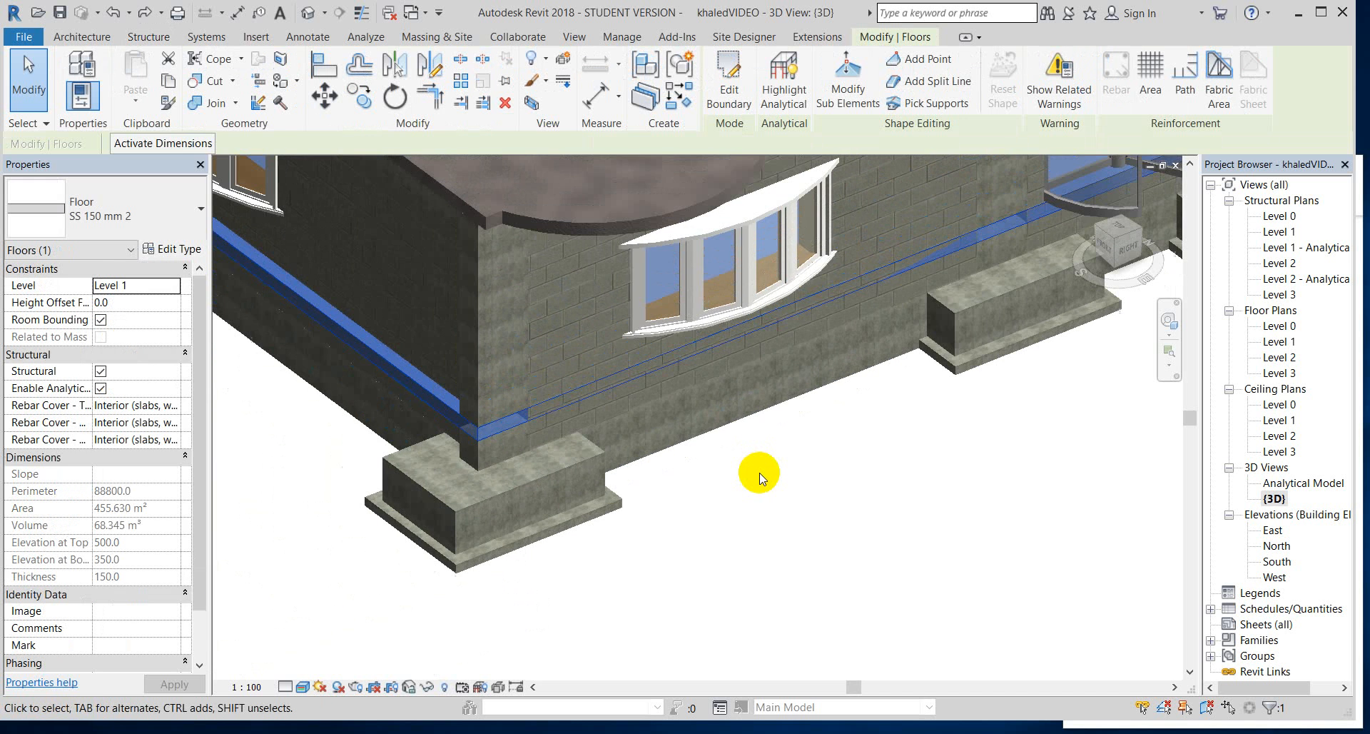
{"action": "scroll", "coordinate": [761, 478], "scroll_direction": "down", "scroll_amount": 2}
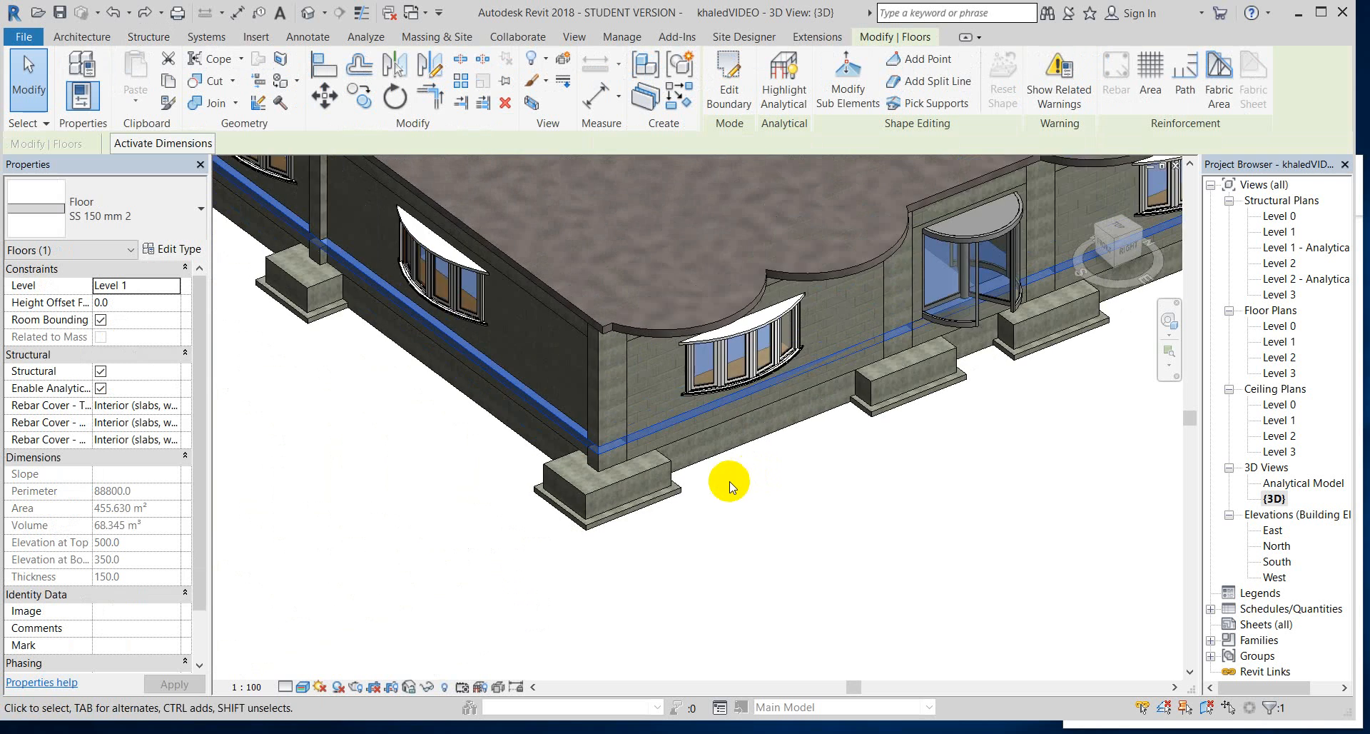
{"action": "scroll", "coordinate": [730, 487], "scroll_direction": "down", "scroll_amount": 1}
{"action": "middle_click_drag", "start_coordinate": [539, 460], "coordinate": [828, 469], "text": "shift"}
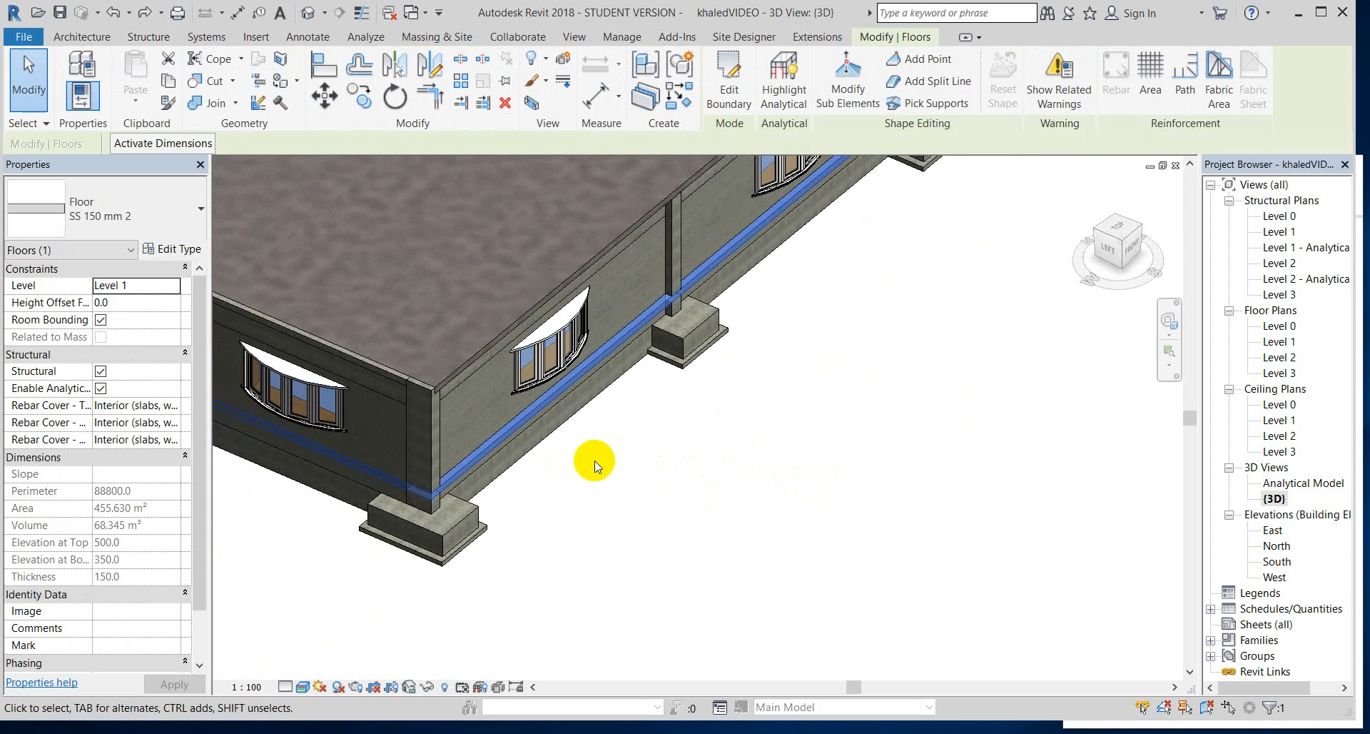
{"action": "scroll", "coordinate": [515, 444], "scroll_direction": "up", "scroll_amount": 2}
{"action": "middle_click_drag", "start_coordinate": [515, 443], "coordinate": [590, 547], "text": "shift"}
{"action": "scroll", "coordinate": [588, 545], "scroll_direction": "up", "scroll_amount": 1}
{"action": "scroll", "coordinate": [588, 545], "scroll_direction": "down", "scroll_amount": 3}
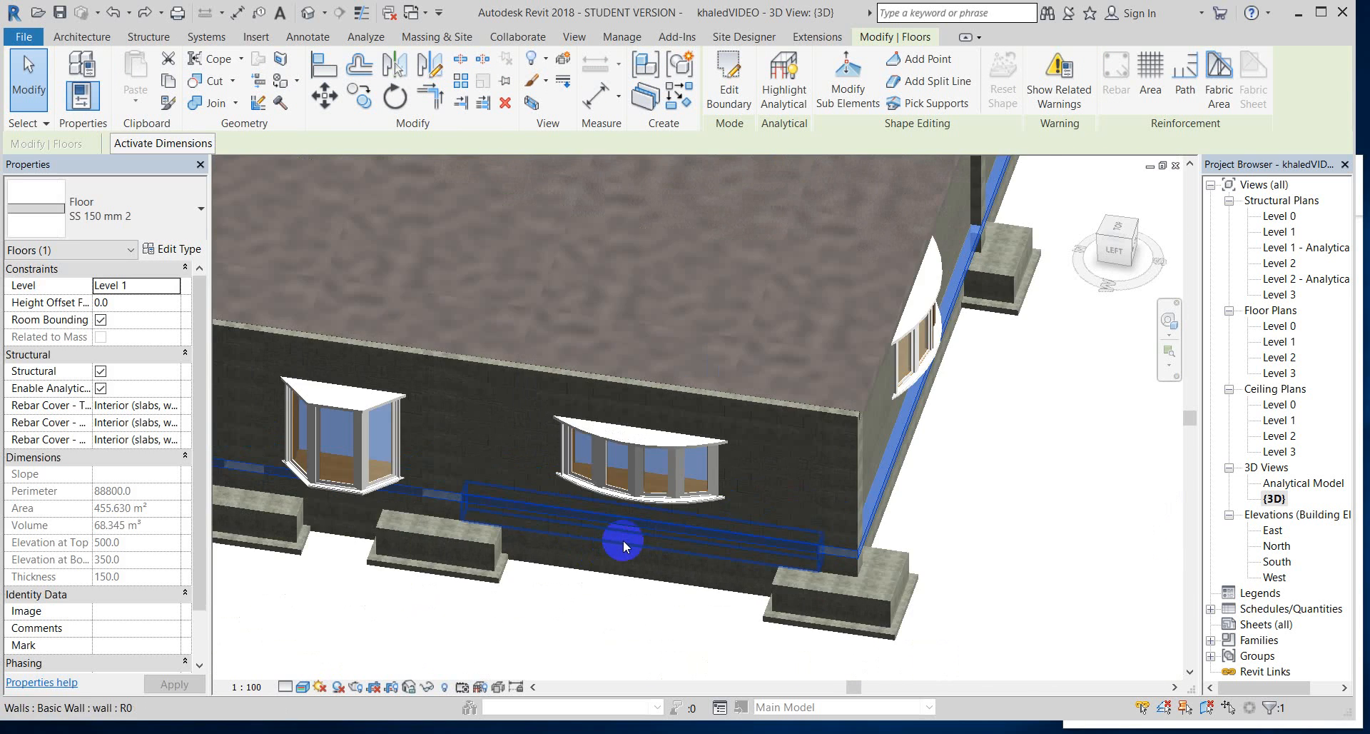
{"action": "scroll", "coordinate": [642, 532], "scroll_direction": "down", "scroll_amount": 1}
{"action": "scroll", "coordinate": [656, 526], "scroll_direction": "down", "scroll_amount": 1}
{"action": "scroll", "coordinate": [658, 521], "scroll_direction": "down", "scroll_amount": 1}
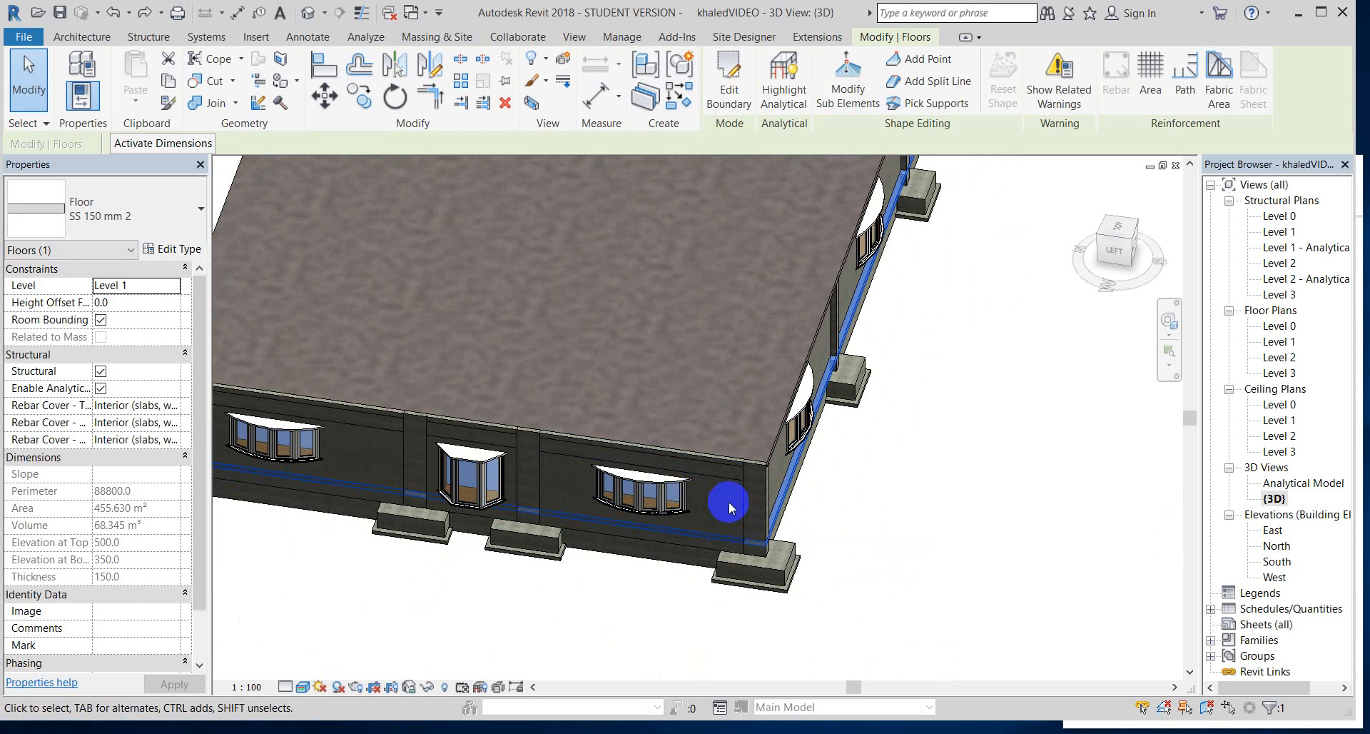
- Examine the extent of the selected SS 150 mm 2 floor on the Level 1 structural plan
{"action": "double_click", "coordinate": [1281, 233]}
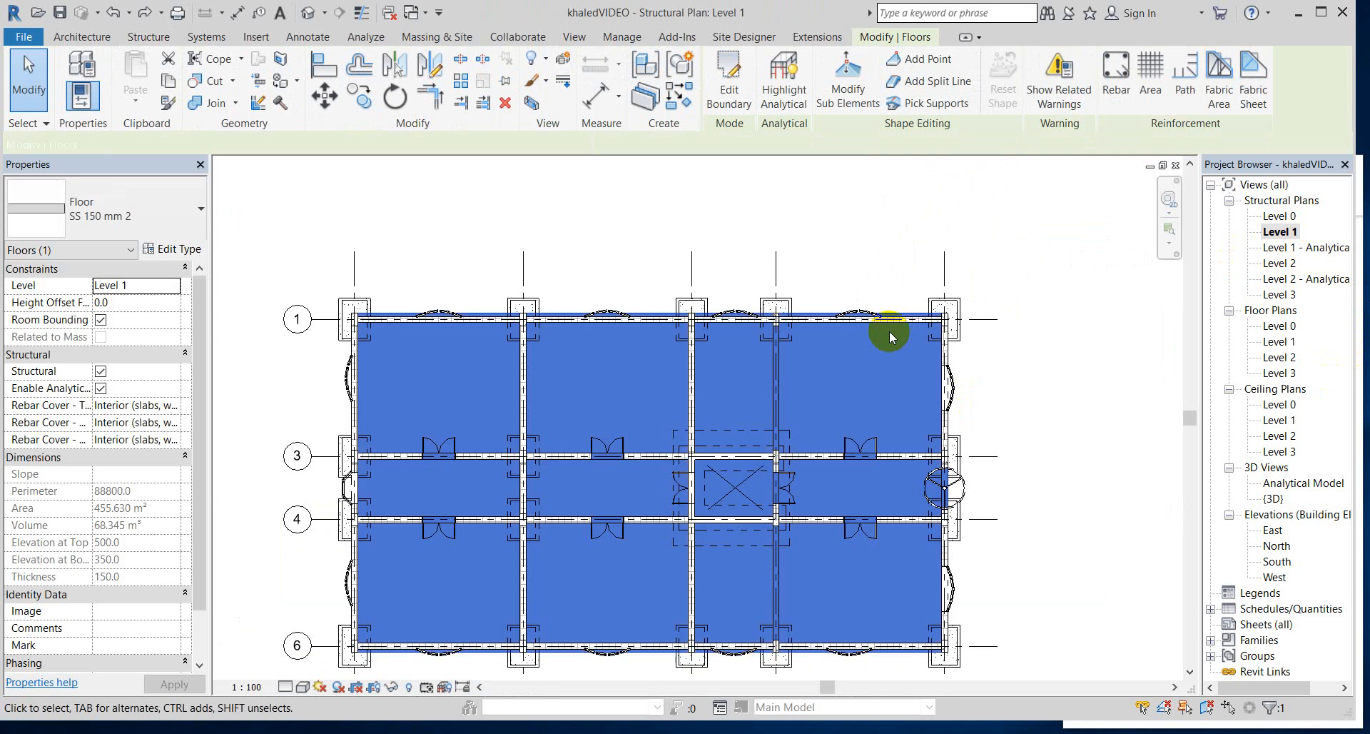
{"action": "scroll", "coordinate": [889, 332], "scroll_direction": "up", "scroll_amount": 4}
{"action": "scroll", "coordinate": [900, 318], "scroll_direction": "down", "scroll_amount": 4}
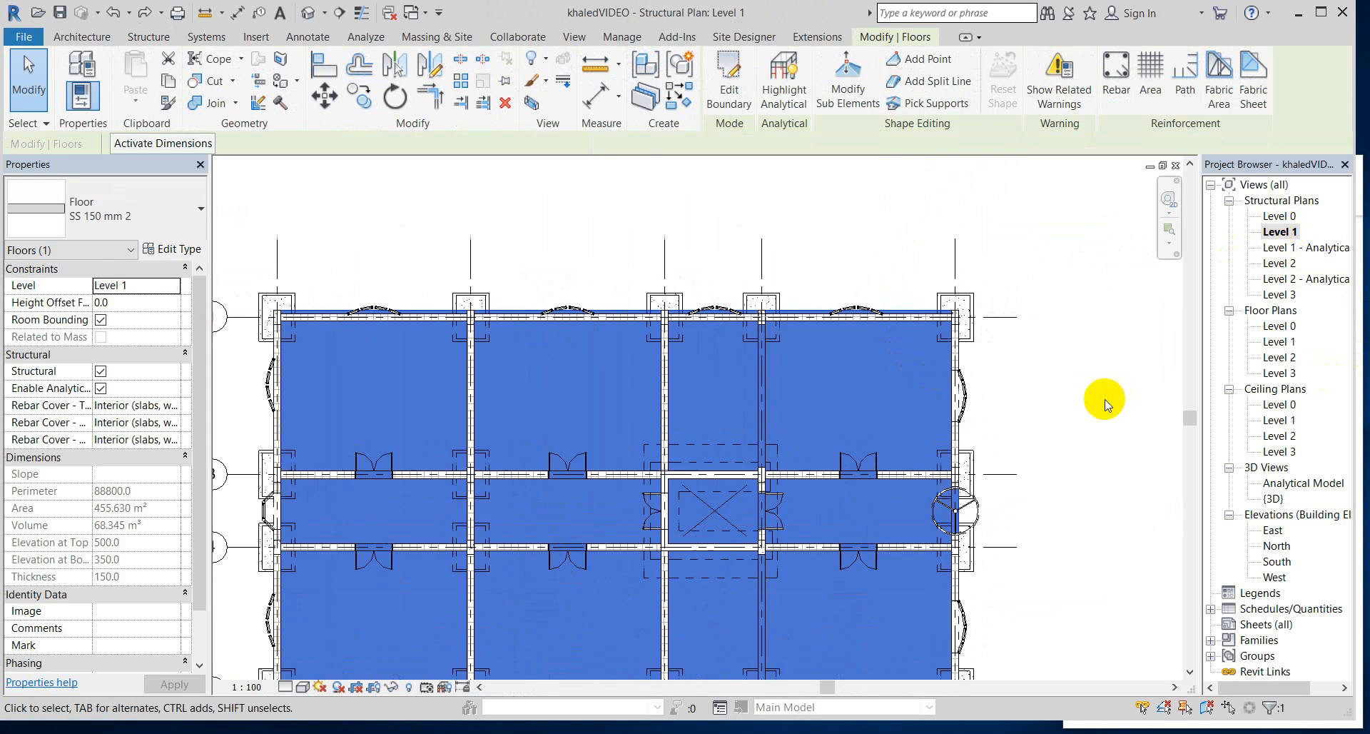
- Clear the floor selection and examine the column grid, footings and wall layout across the Level 1 structural plan
{"action": "left_click", "coordinate": [1059, 421]}
{"action": "scroll", "coordinate": [911, 454], "scroll_direction": "up", "scroll_amount": 3}
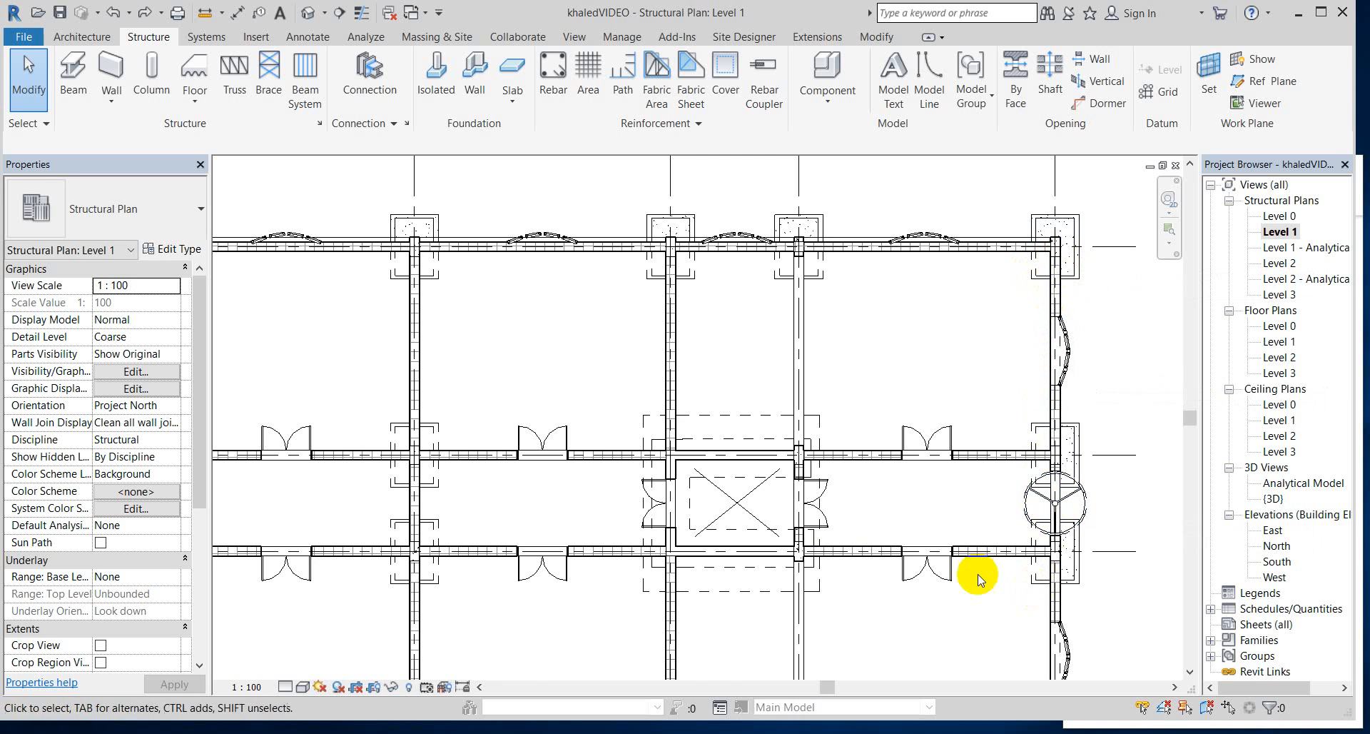
{"action": "scroll", "coordinate": [835, 554], "scroll_direction": "down", "scroll_amount": 1}
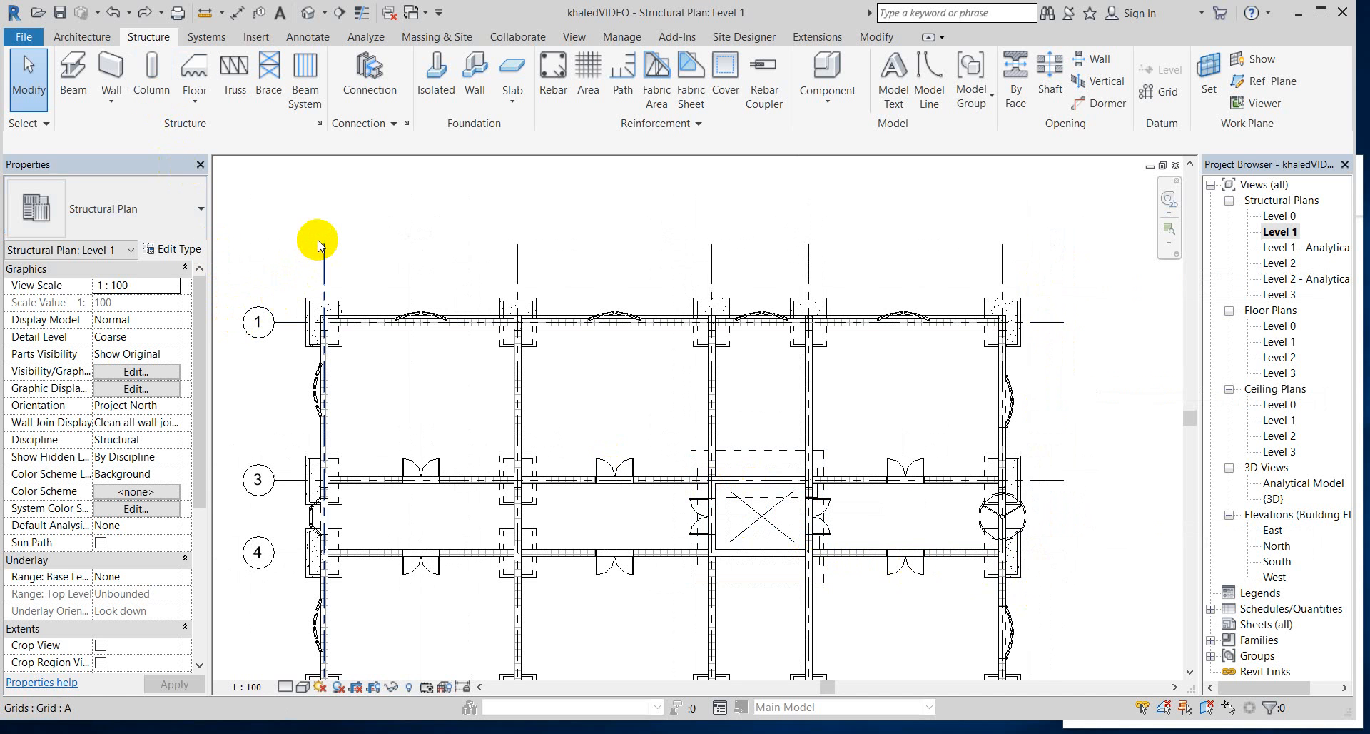
{"action": "scroll", "coordinate": [319, 246], "scroll_direction": "down", "scroll_amount": 1}
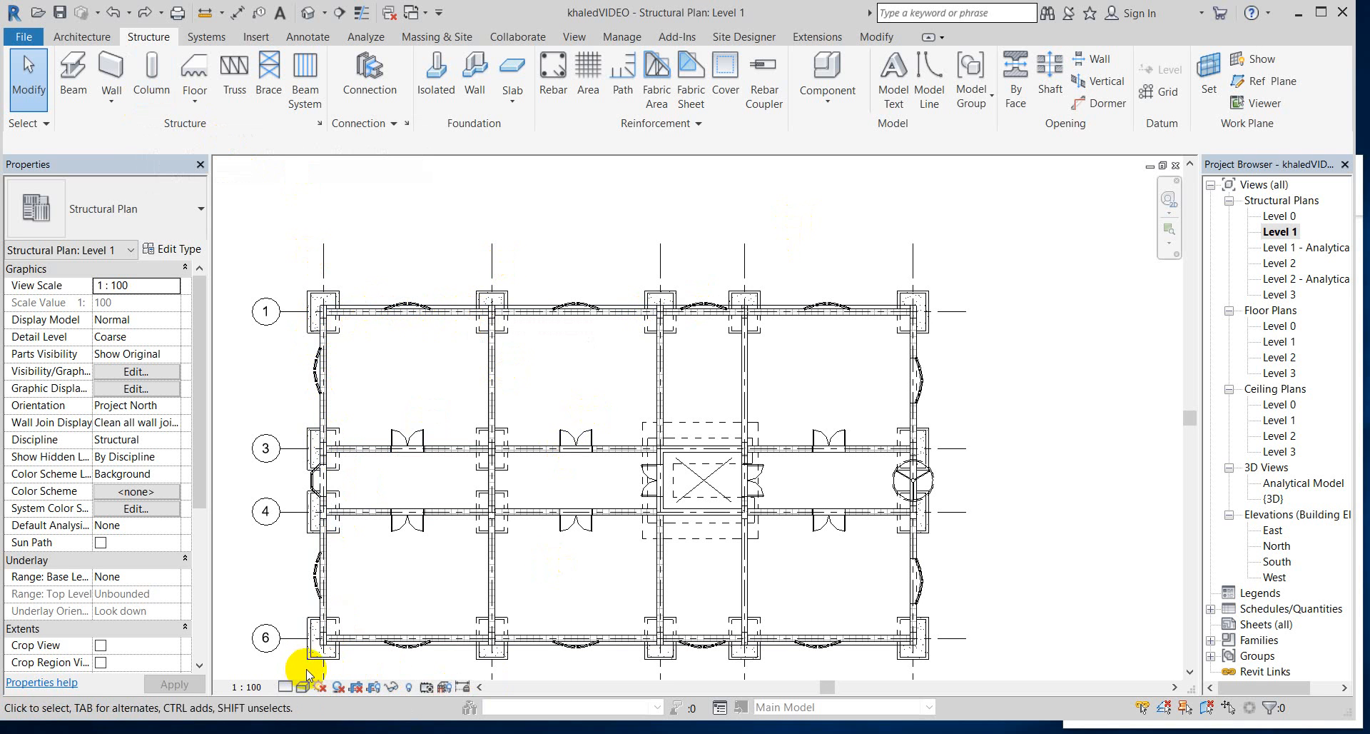
{"action": "left_click", "coordinate": [74, 107]}
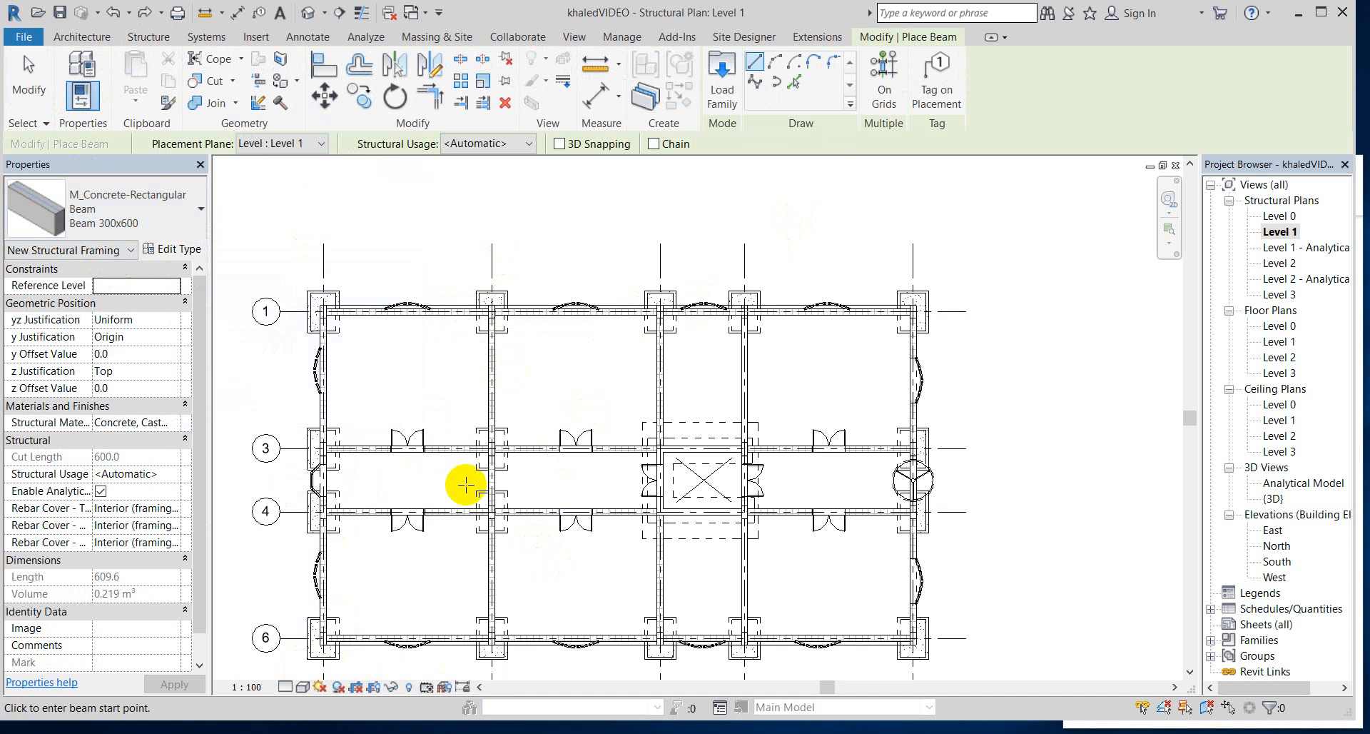
{"action": "scroll", "coordinate": [425, 364], "scroll_direction": "up", "scroll_amount": 3}
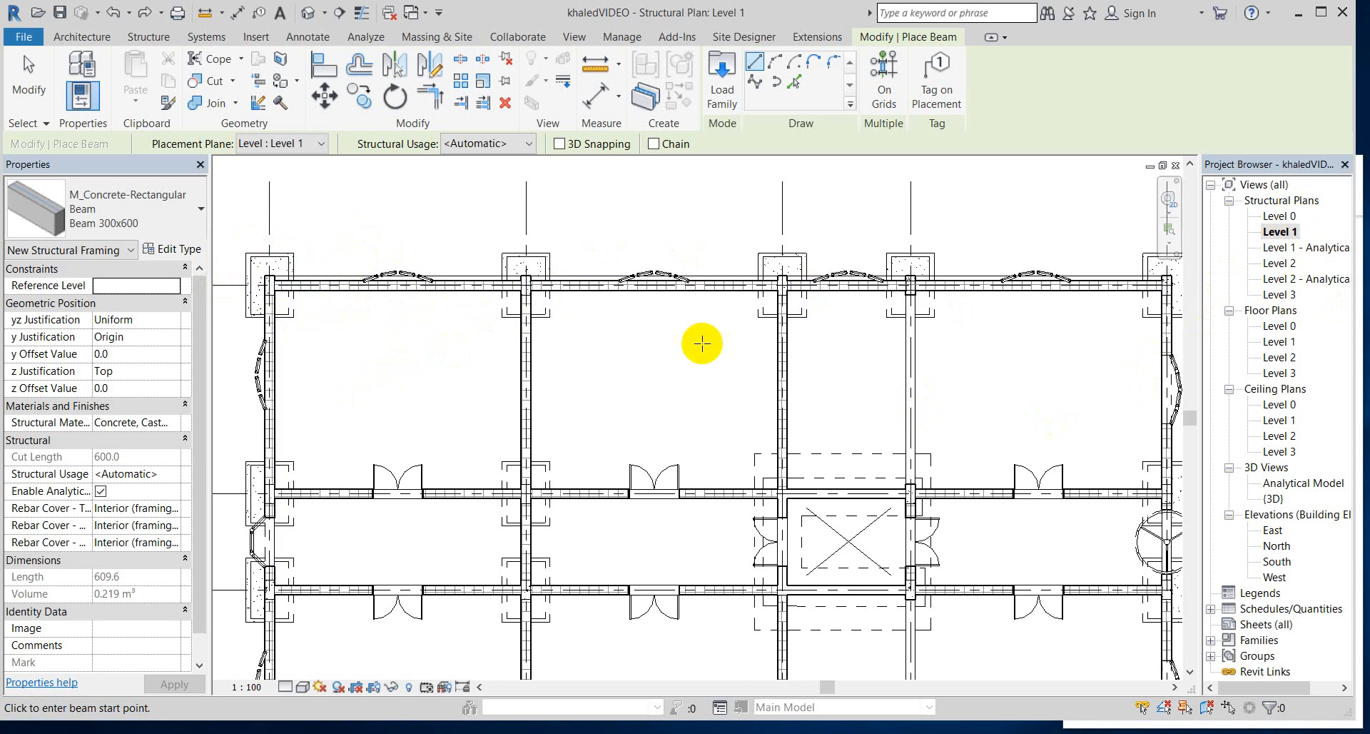
{"action": "scroll", "coordinate": [704, 343], "scroll_direction": "down", "scroll_amount": 1}
{"action": "scroll", "coordinate": [825, 627], "scroll_direction": "up", "scroll_amount": 2}
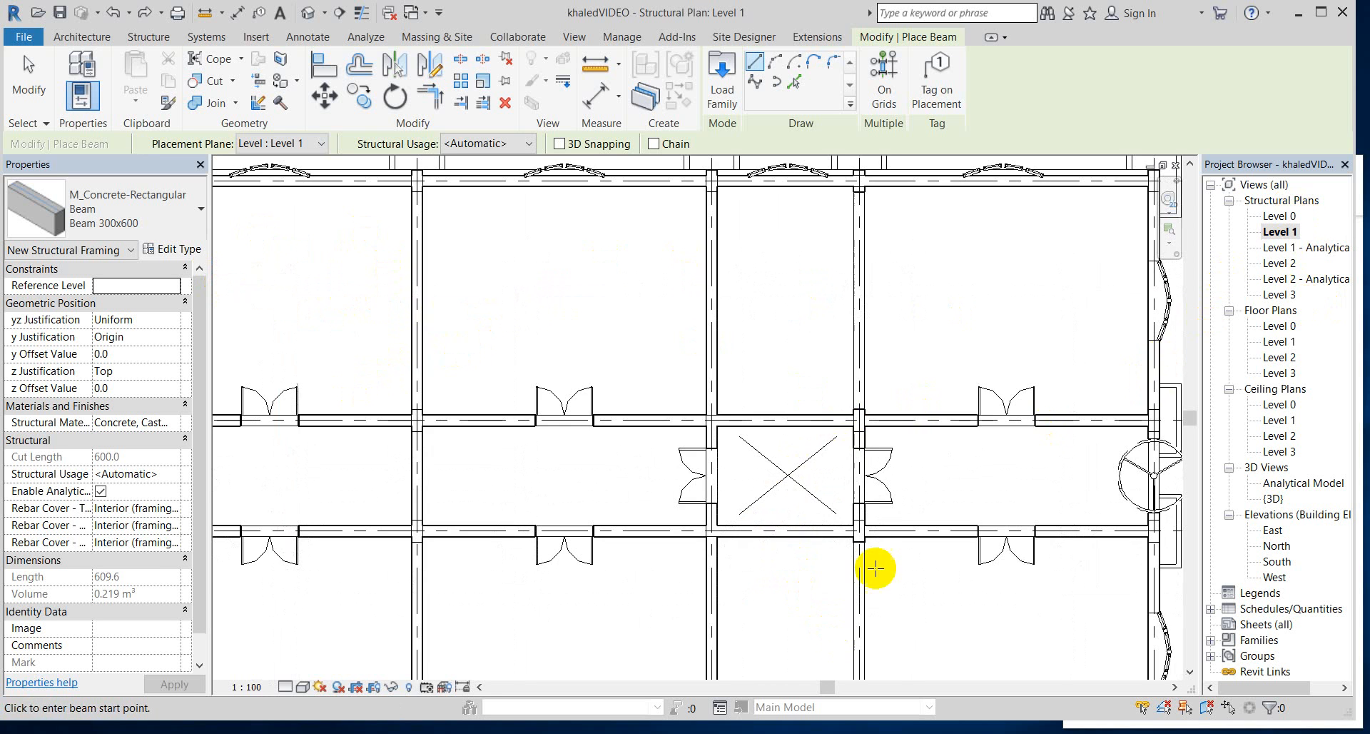
{"action": "scroll", "coordinate": [799, 421], "scroll_direction": "up", "scroll_amount": 2}
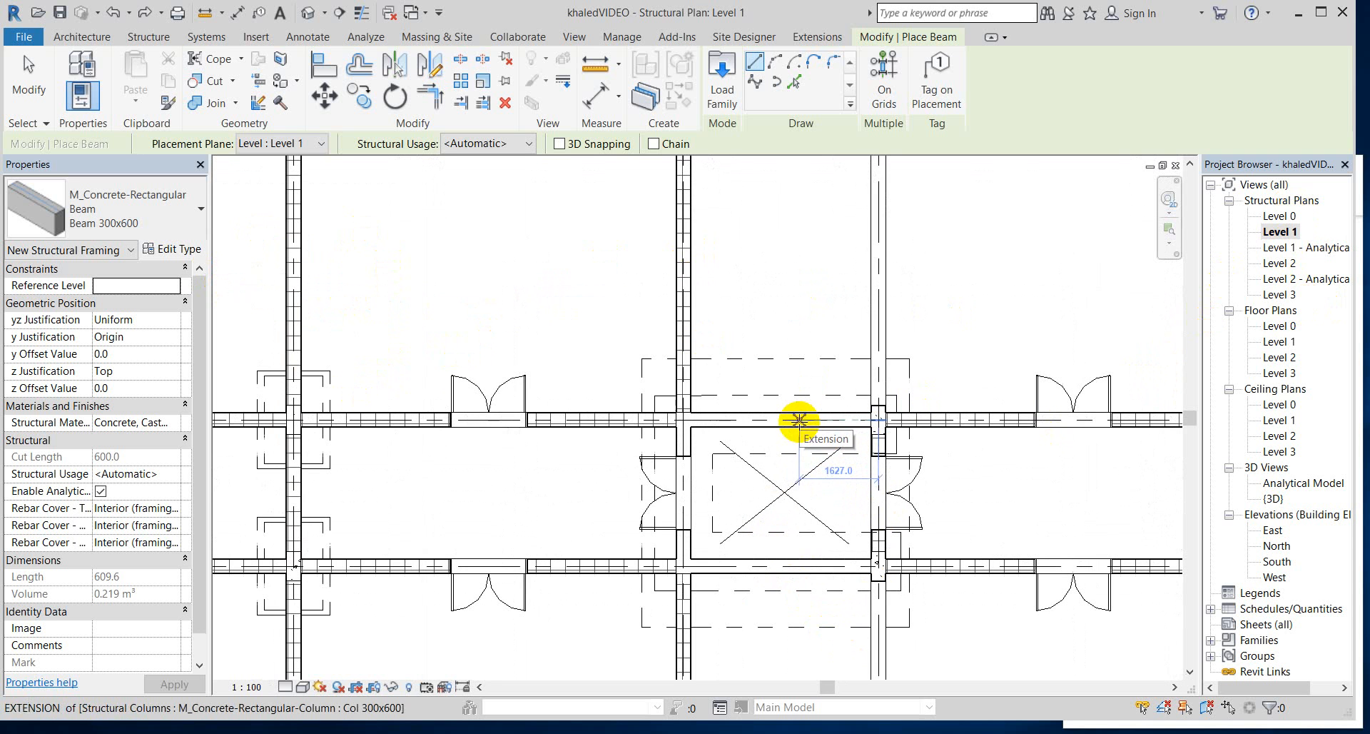
{"action": "key", "text": "Escape"}
{"action": "key", "text": "Escape"}
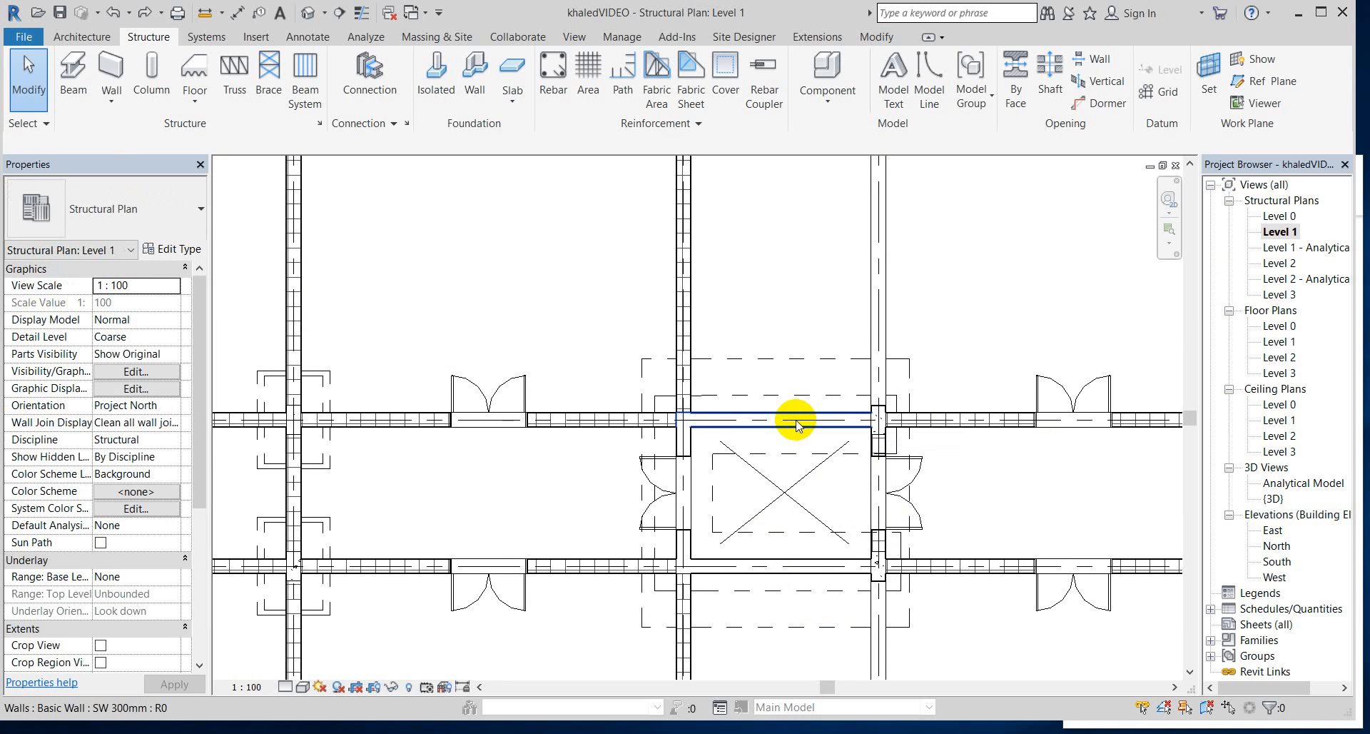
- Inspect the SW 300mm wall between grids E and F on grid 3 and browse the types available for a new structural wall
{"action": "left_click", "coordinate": [797, 425]}
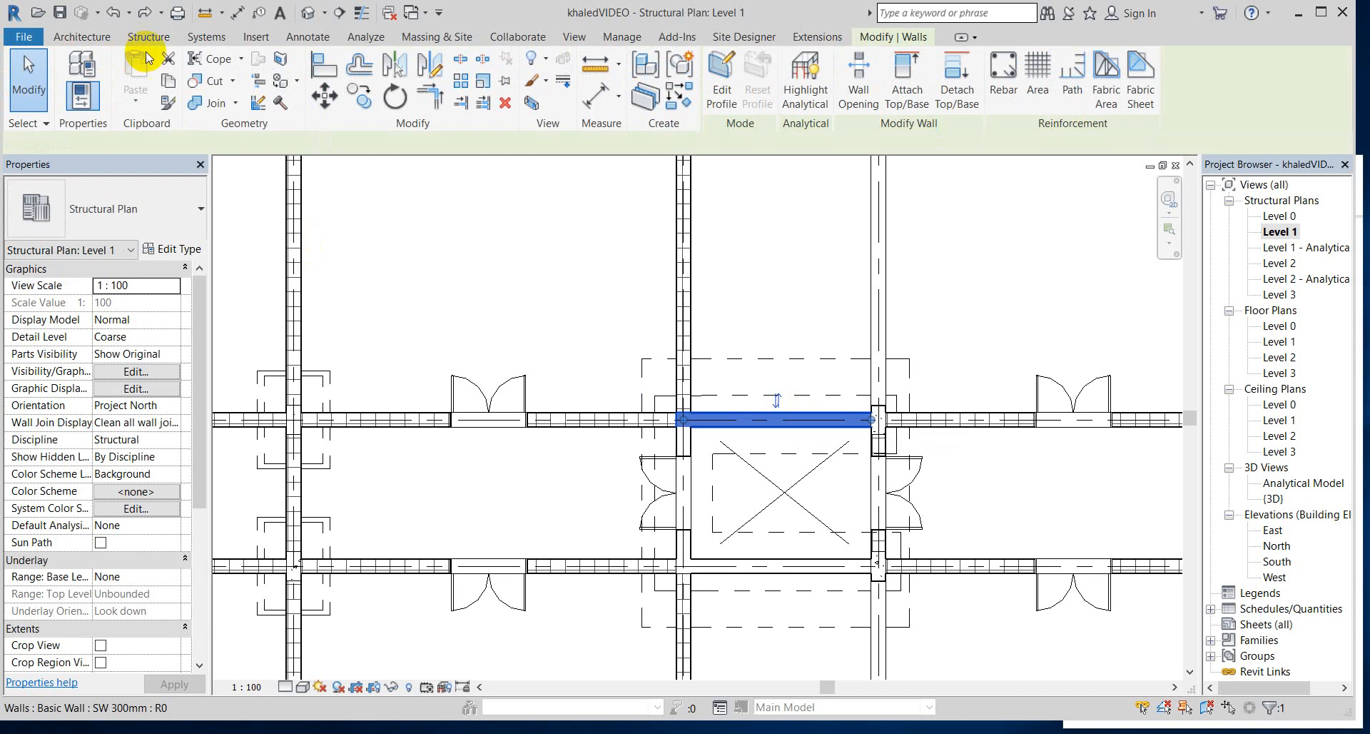
{"action": "left_click", "coordinate": [160, 40]}
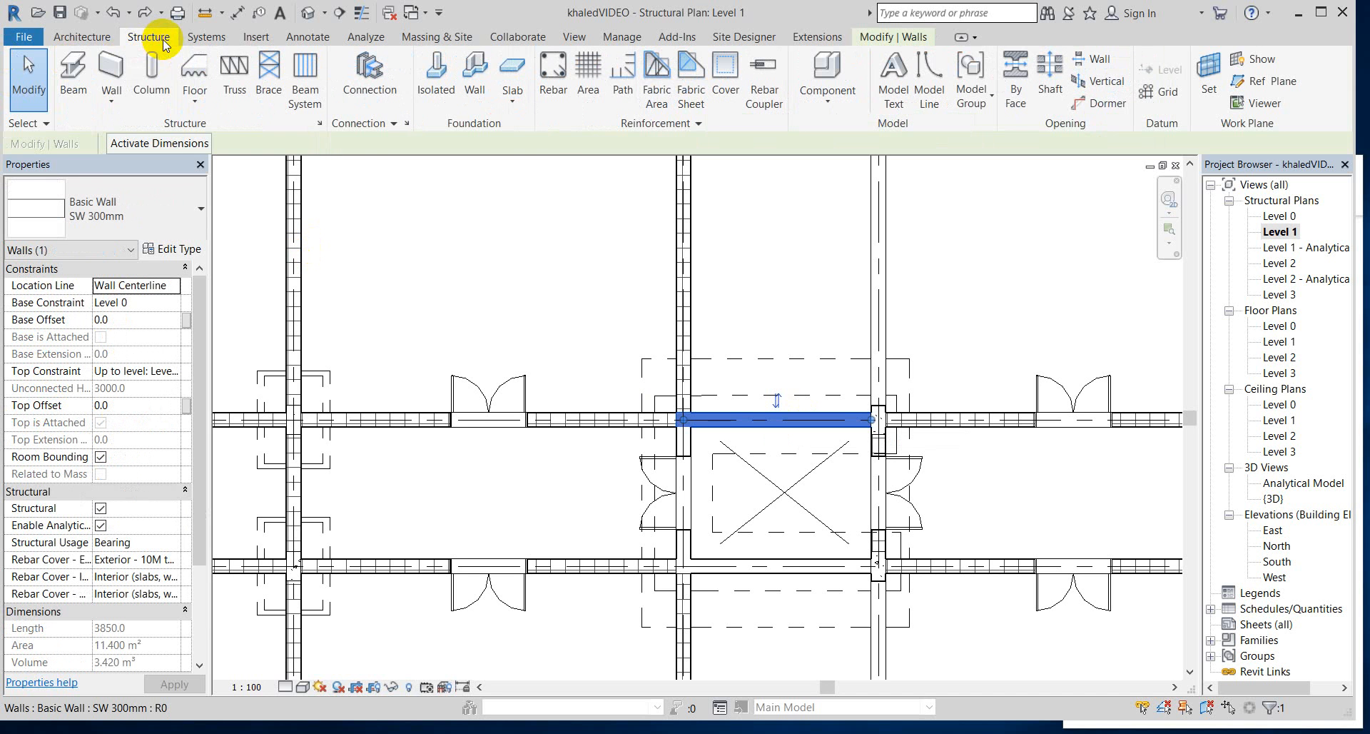
{"action": "left_click", "coordinate": [126, 102]}
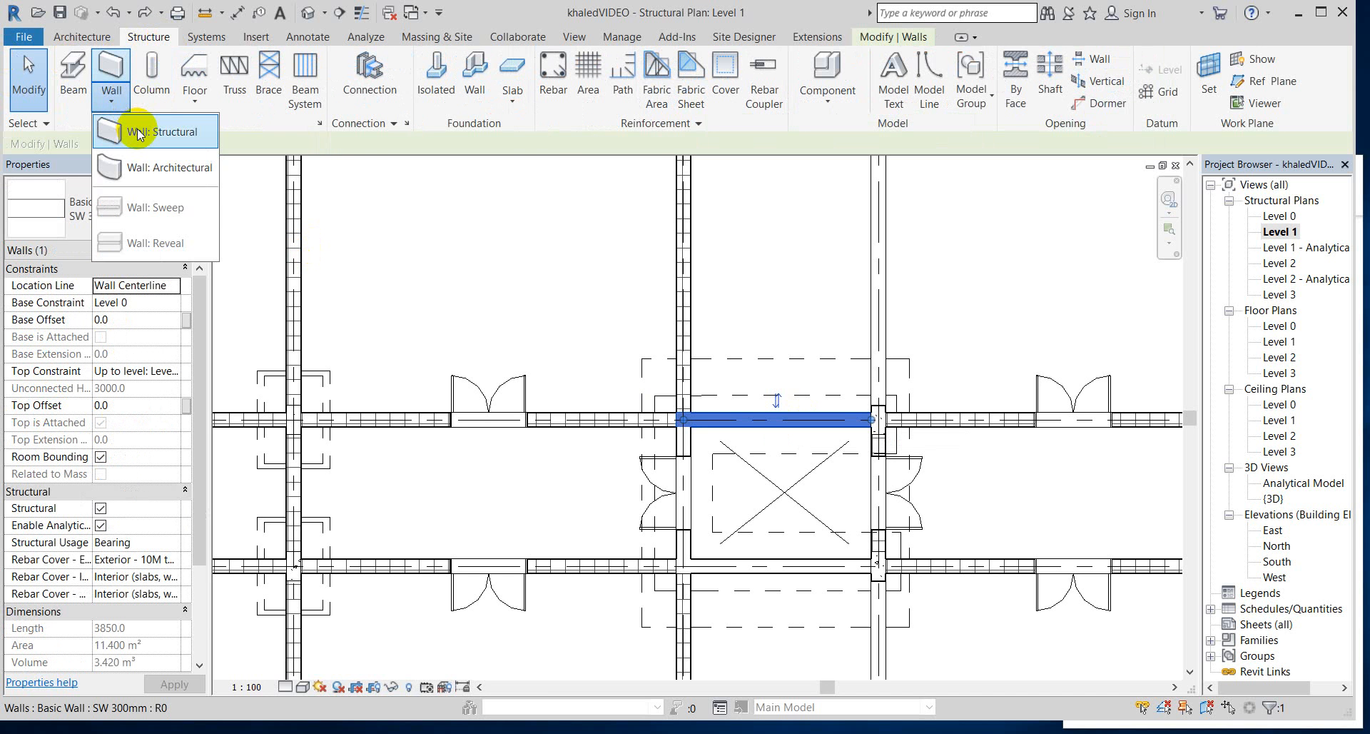
{"action": "left_click", "coordinate": [137, 128]}
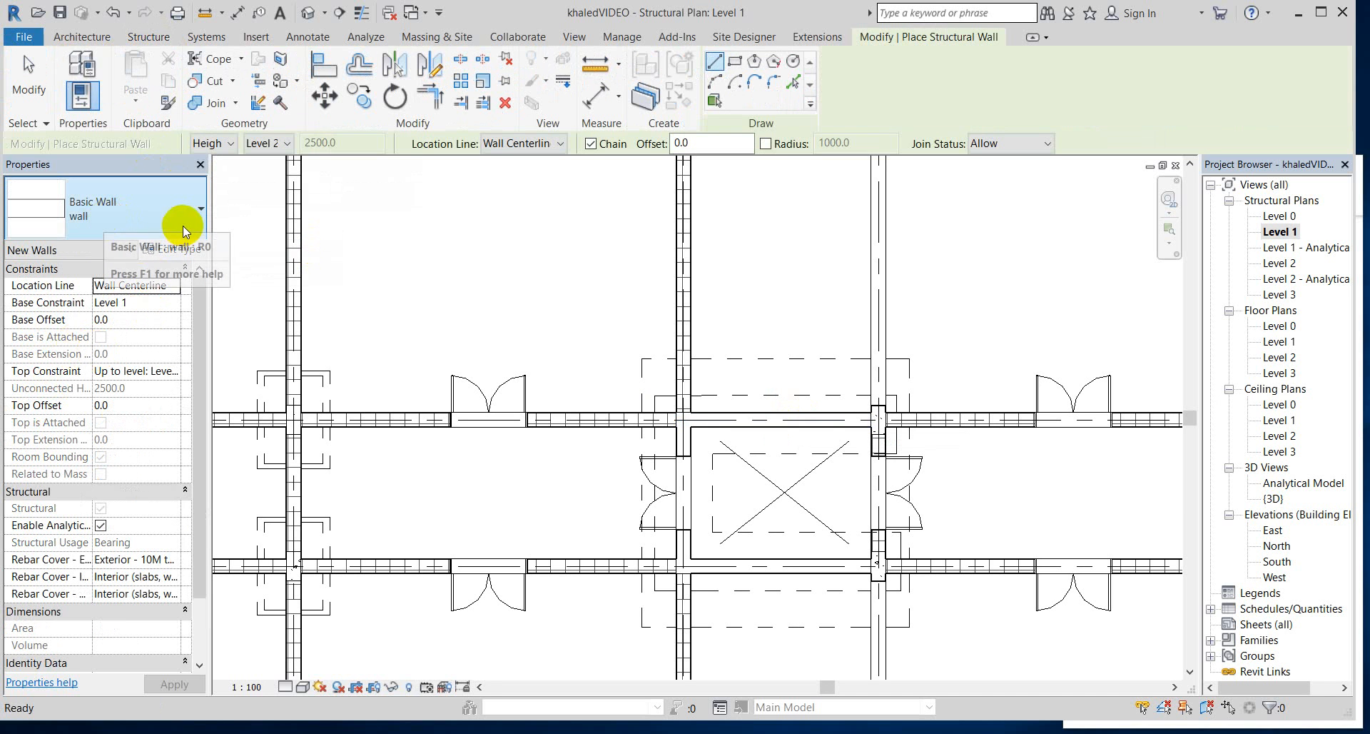
{"action": "left_click", "coordinate": [199, 212]}
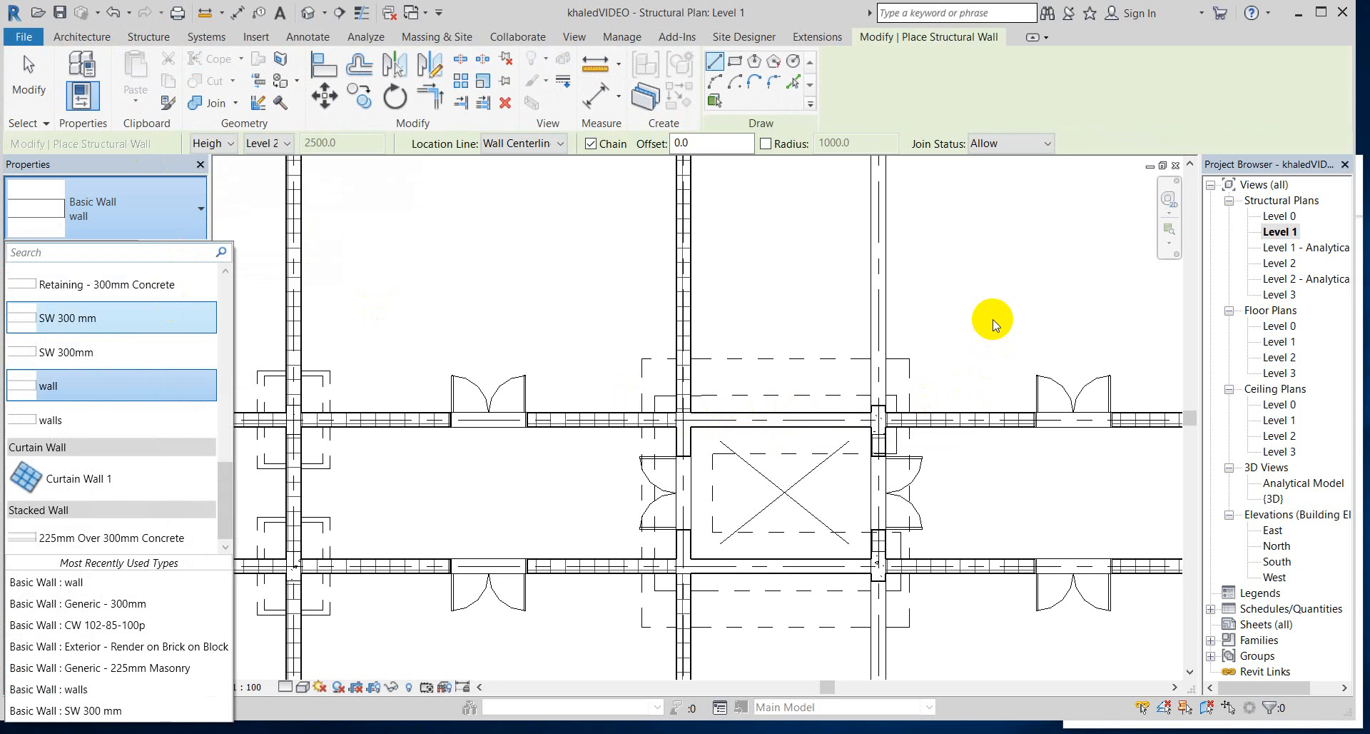
{"action": "scroll", "coordinate": [994, 323], "scroll_direction": "down", "scroll_amount": 1}
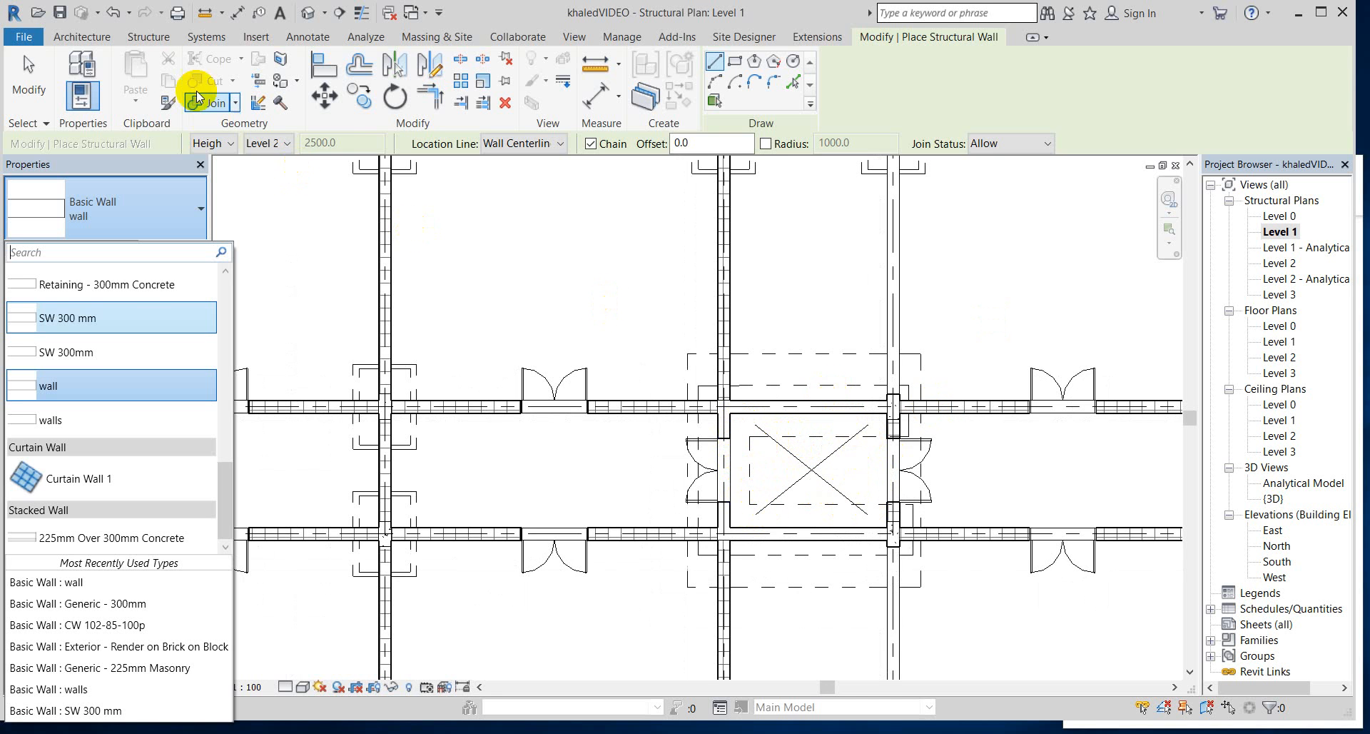
{"action": "left_click", "coordinate": [143, 39]}
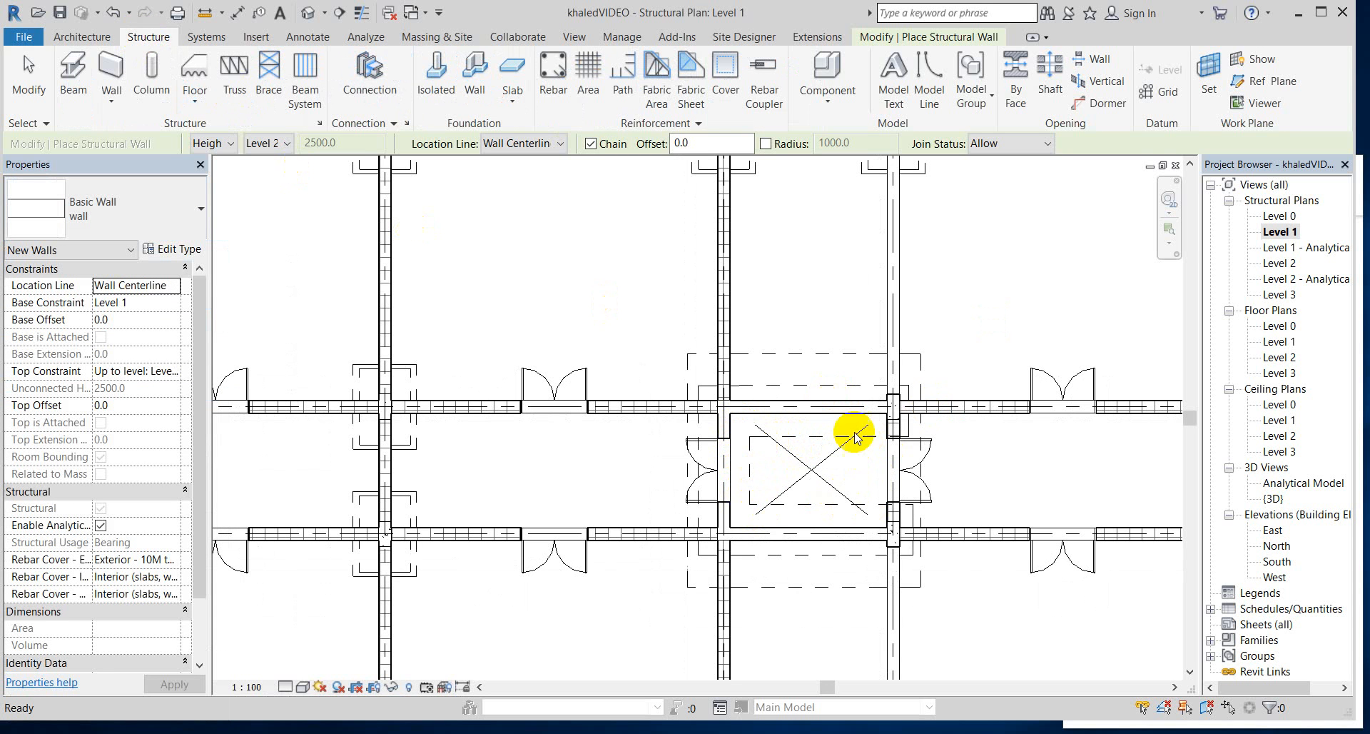
- Try to sketch a structural floor boundary at Level 1 with straight lines along grid 1's outer edge, starting at the grid A corner
{"action": "scroll", "coordinate": [772, 281], "scroll_direction": "down", "scroll_amount": 2}
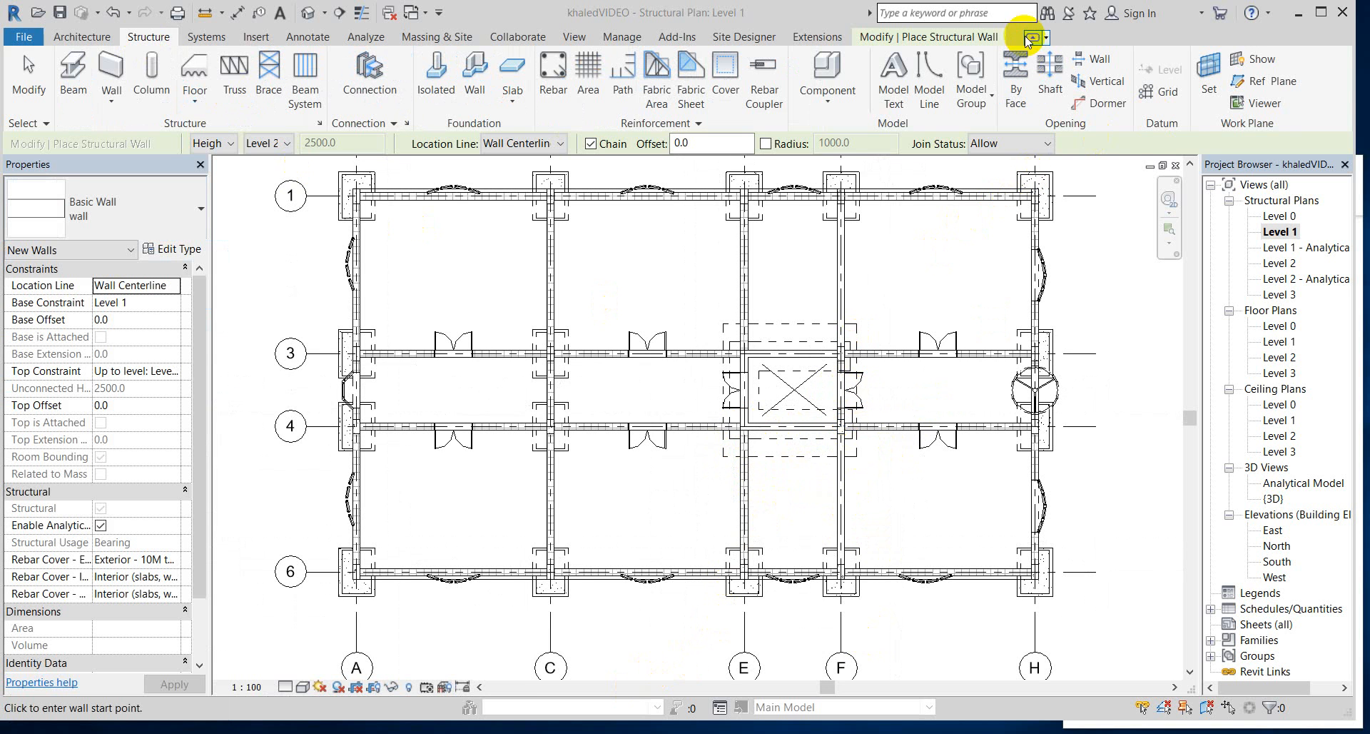
{"action": "scroll", "coordinate": [807, 421], "scroll_direction": "up", "scroll_amount": 2}
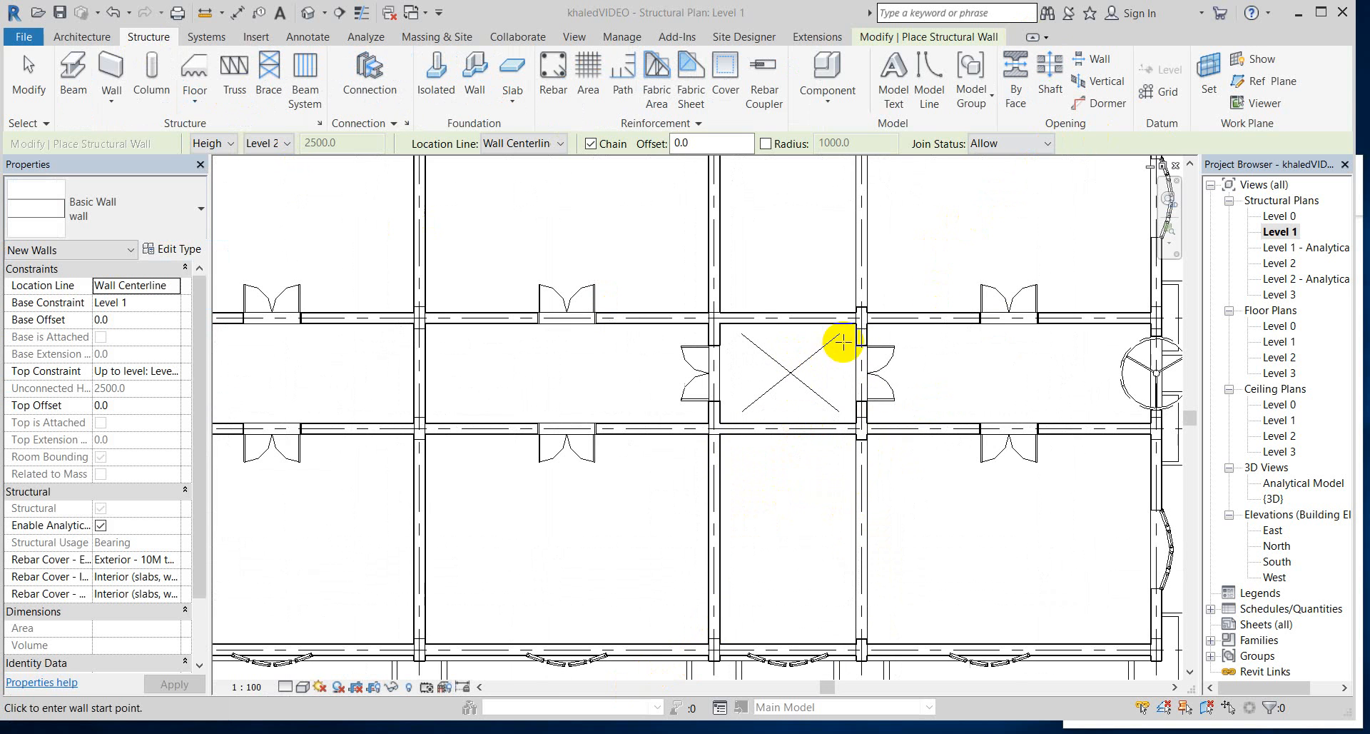
{"action": "scroll", "coordinate": [860, 424], "scroll_direction": "down", "scroll_amount": 3}
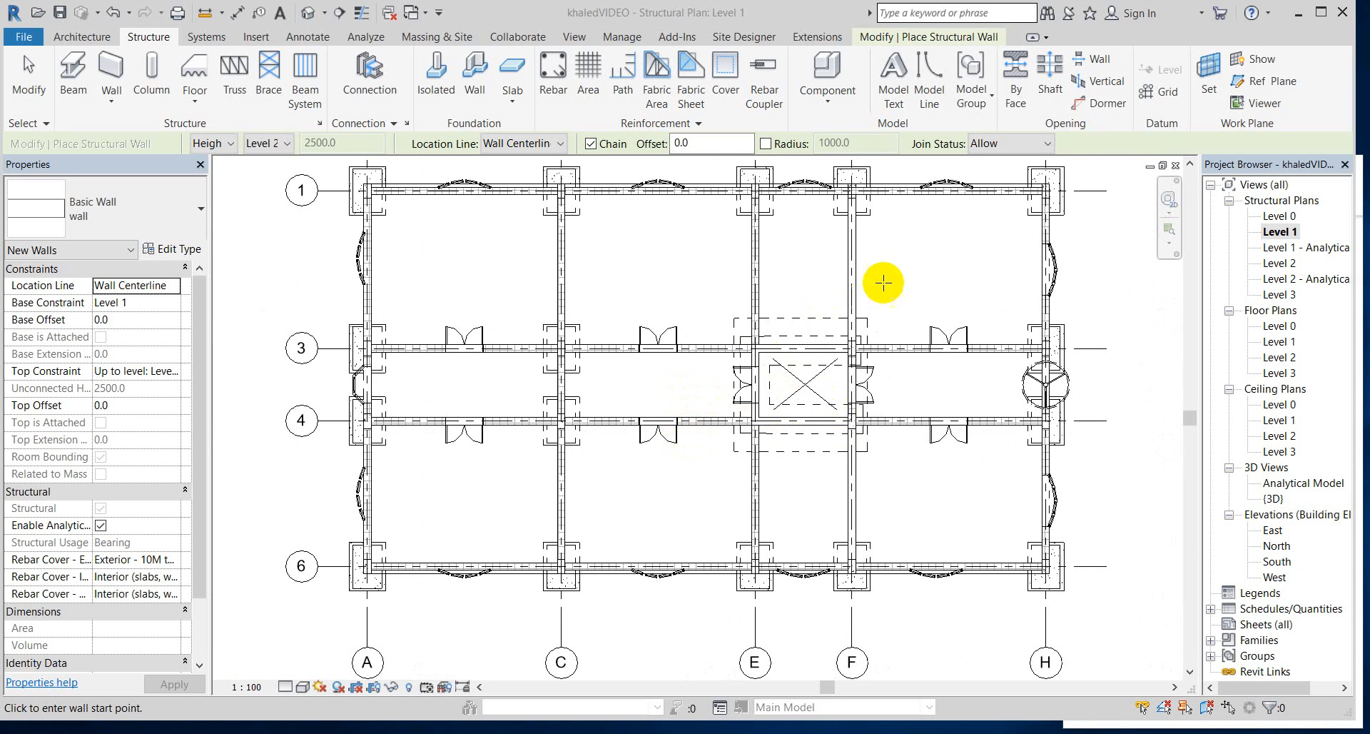
{"action": "scroll", "coordinate": [1020, 245], "scroll_direction": "up", "scroll_amount": 1}
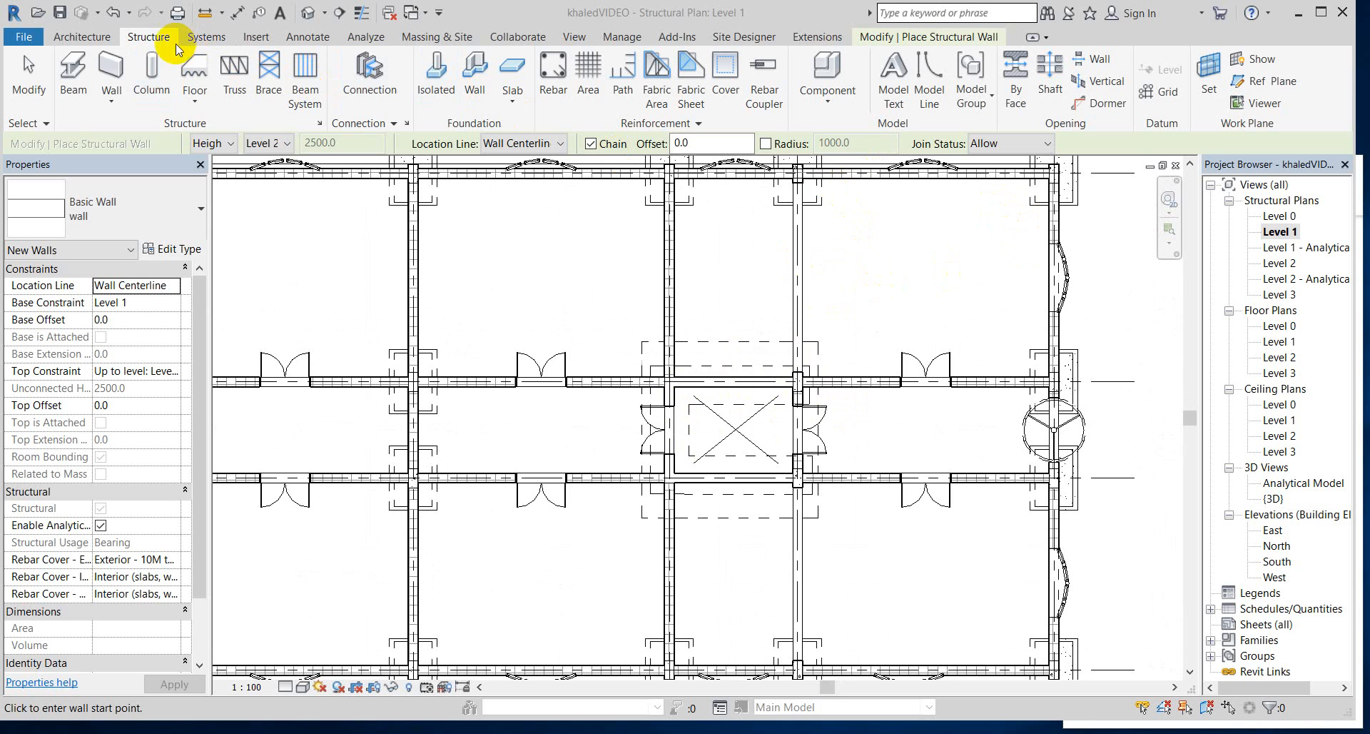
{"action": "left_click", "coordinate": [202, 107]}
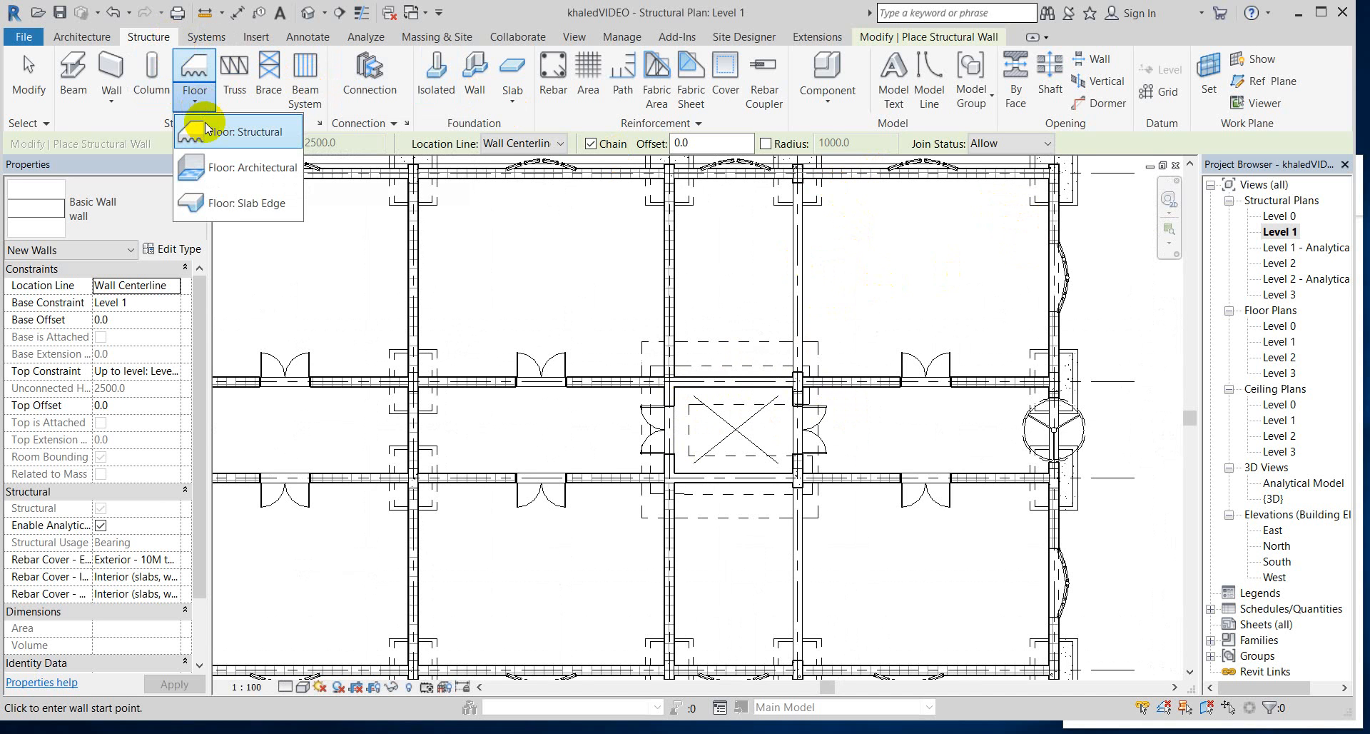
{"action": "left_click", "coordinate": [208, 134]}
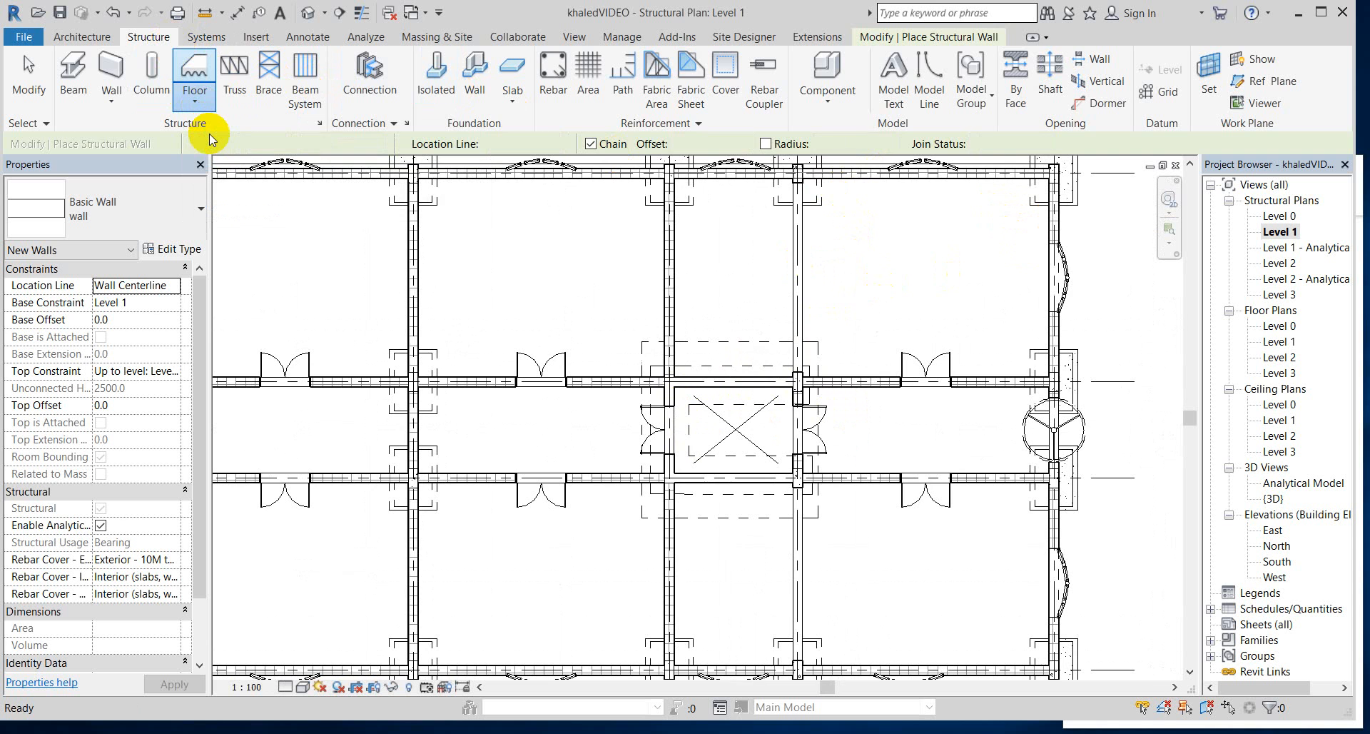
{"action": "scroll", "coordinate": [678, 418], "scroll_direction": "down", "scroll_amount": 2}
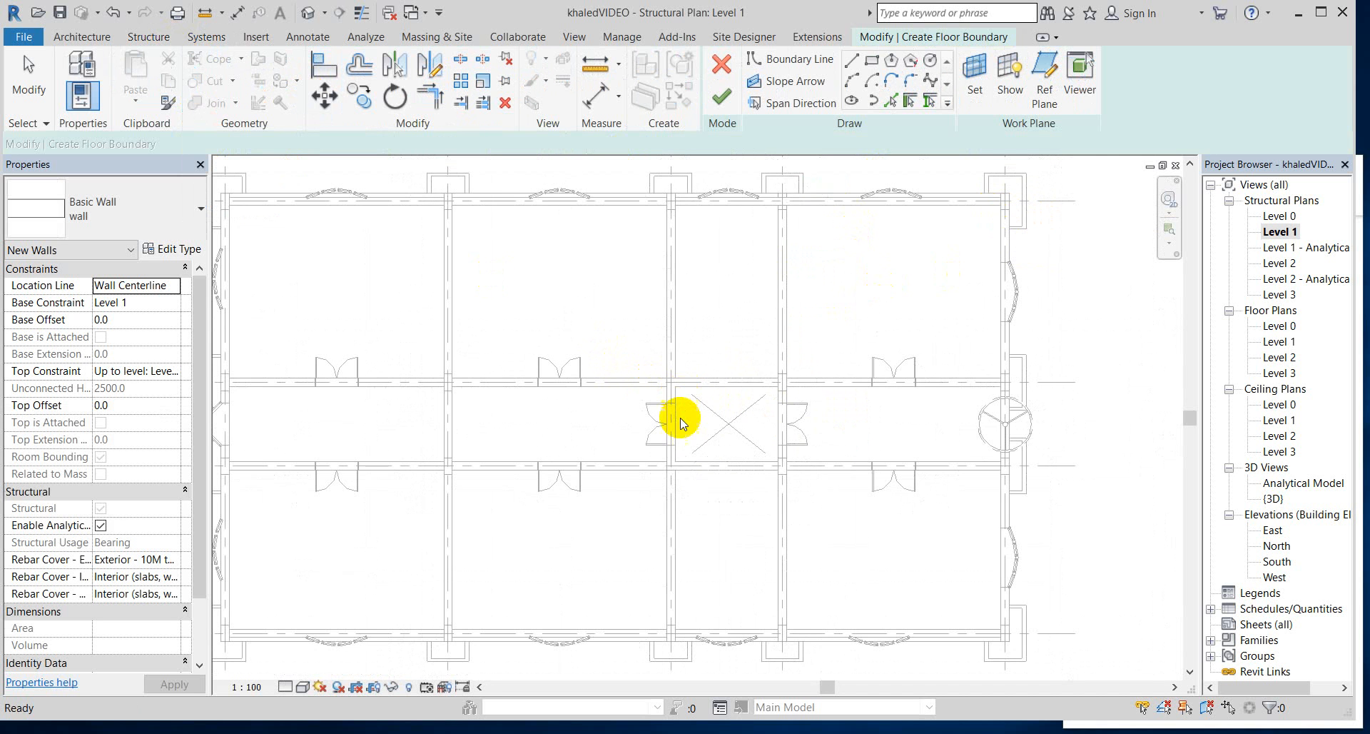
{"action": "scroll", "coordinate": [683, 461], "scroll_direction": "down", "scroll_amount": 2}
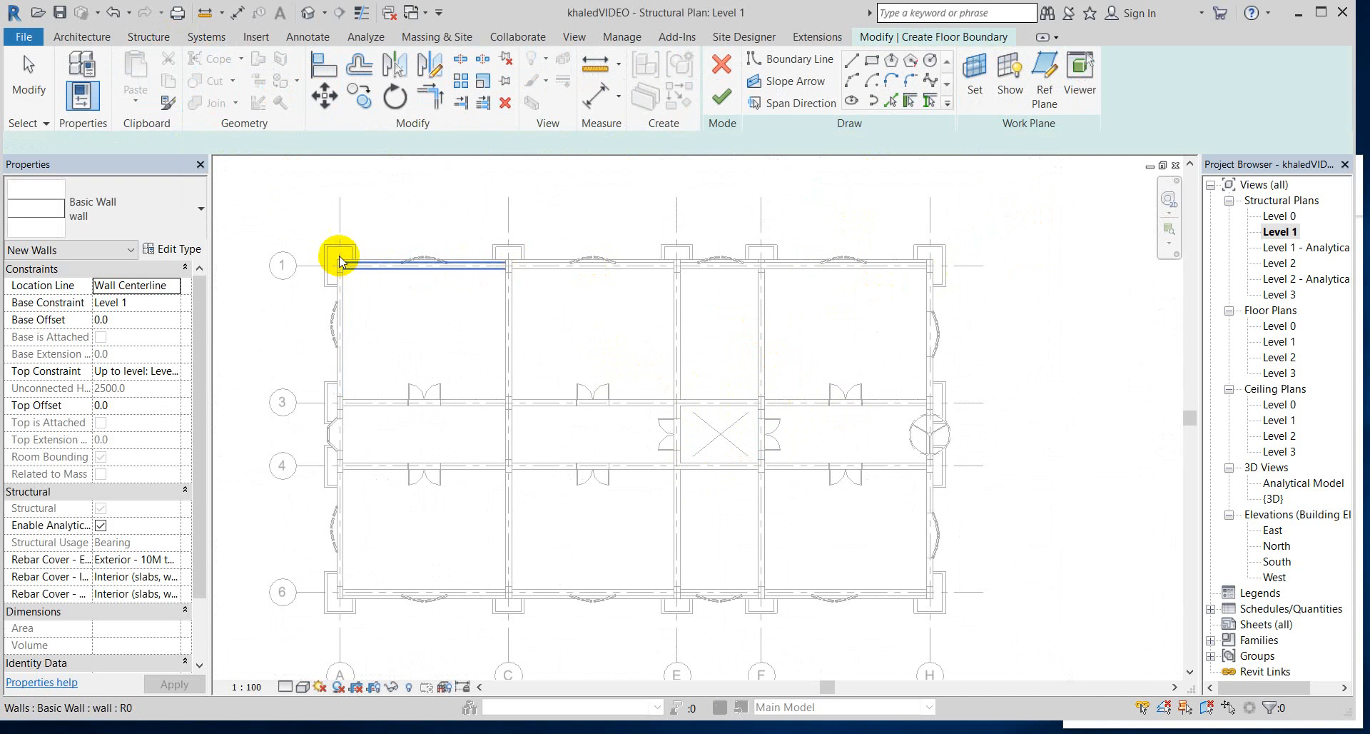
{"action": "left_click", "coordinate": [852, 60]}
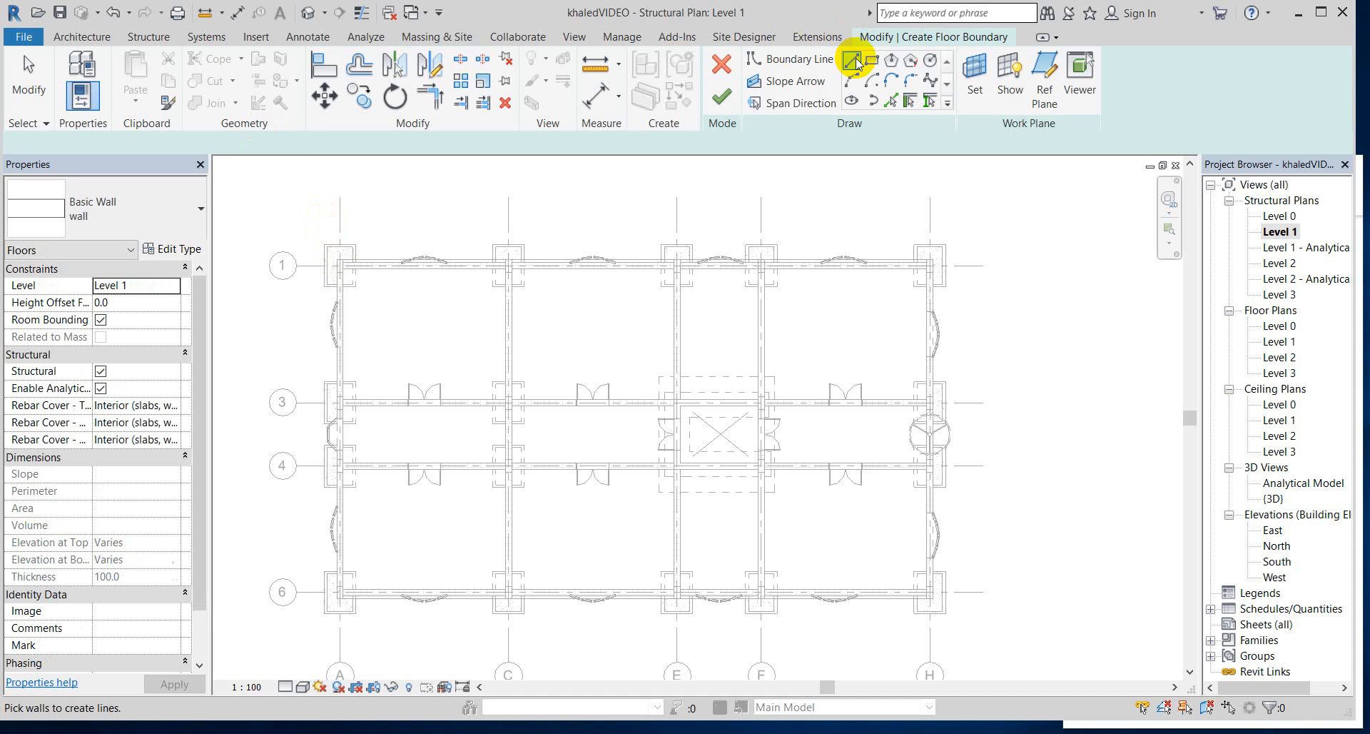
{"action": "left_click", "coordinate": [849, 61]}
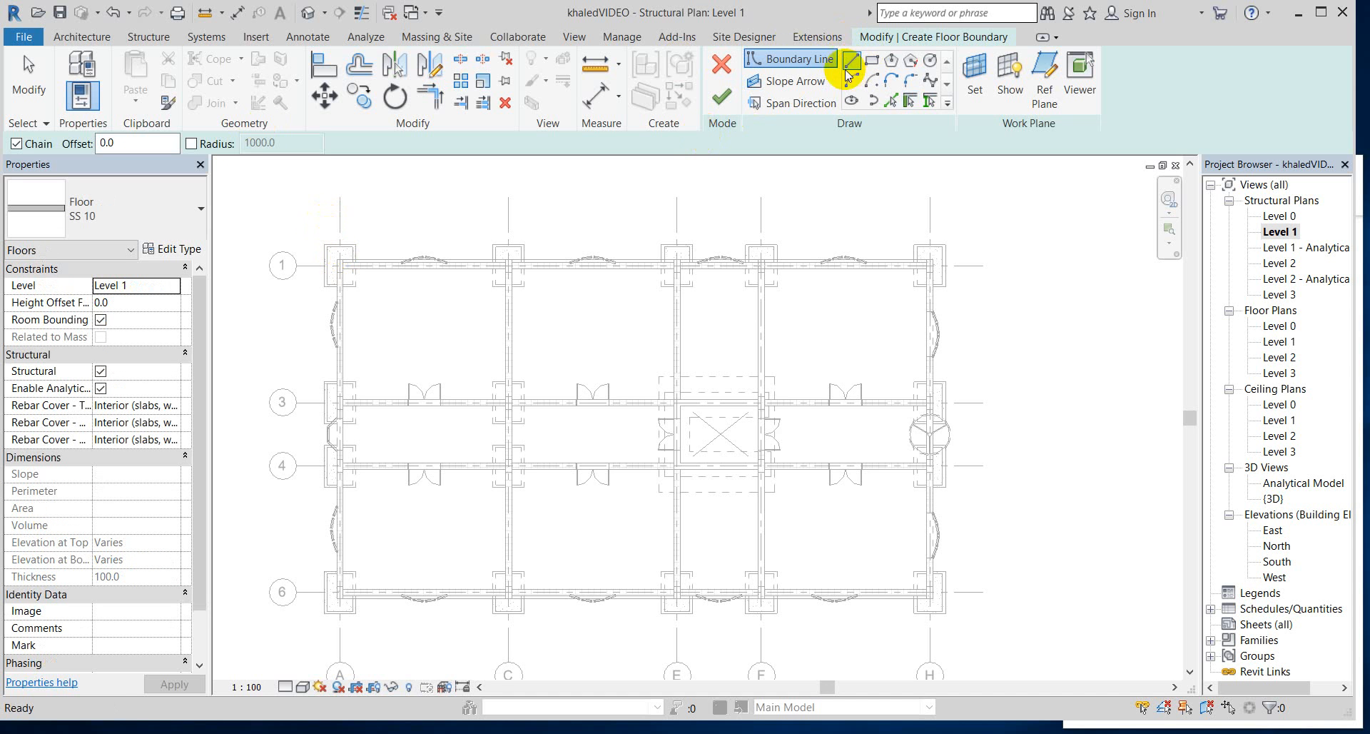
{"action": "scroll", "coordinate": [341, 265], "scroll_direction": "up", "scroll_amount": 3}
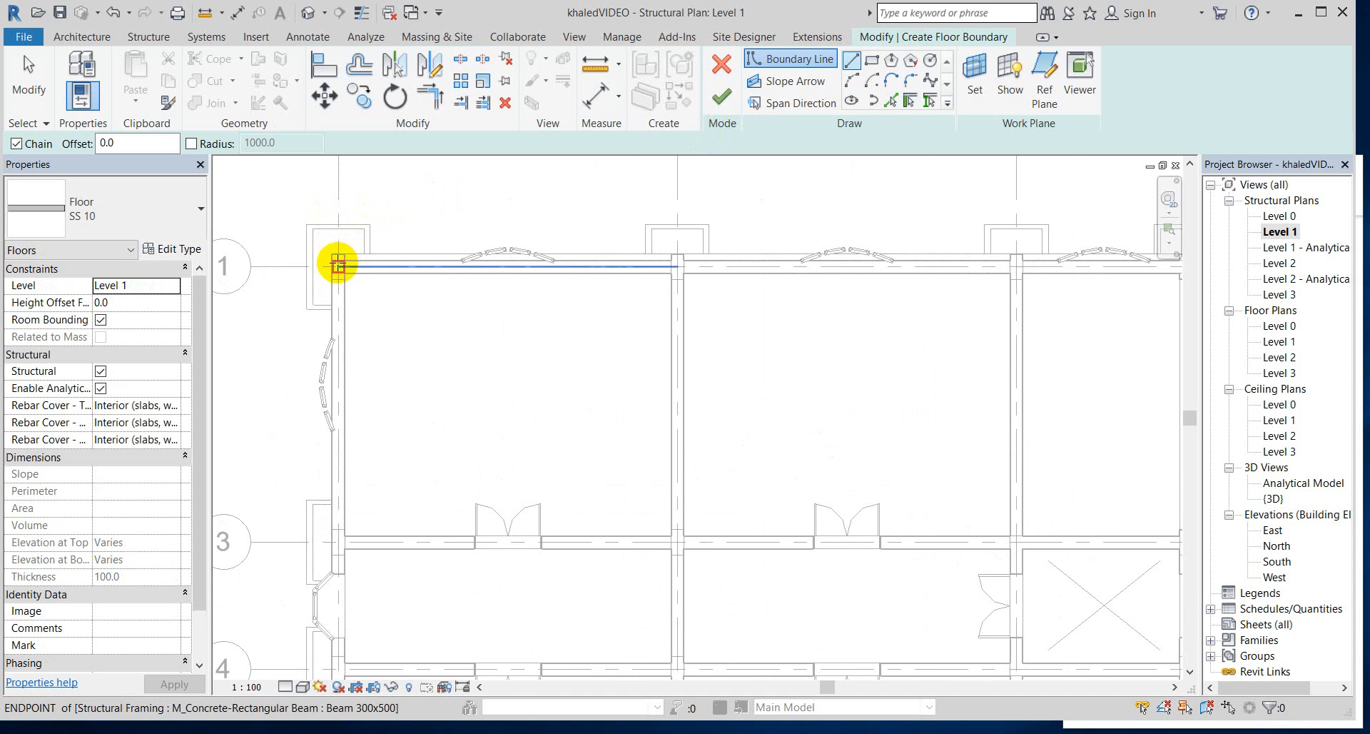
{"action": "left_click", "coordinate": [331, 253]}
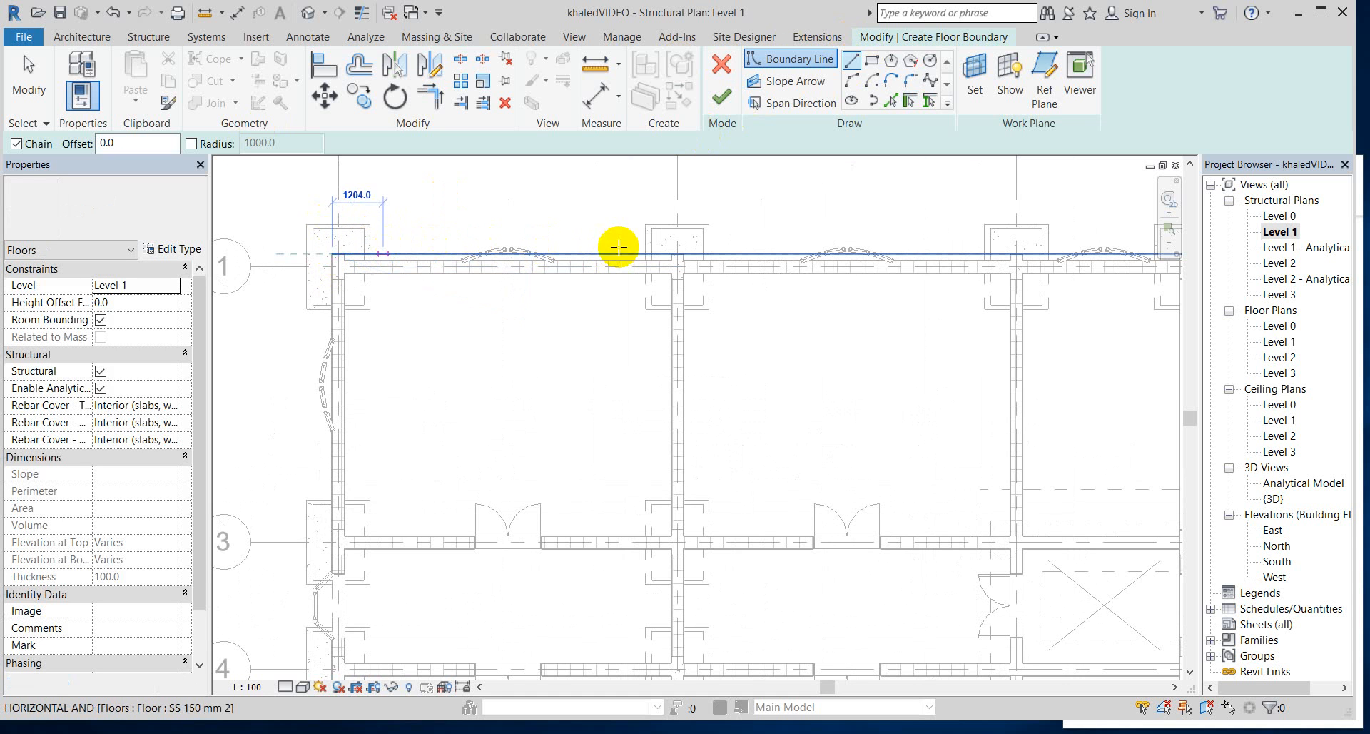
{"action": "left_click", "coordinate": [790, 253]}
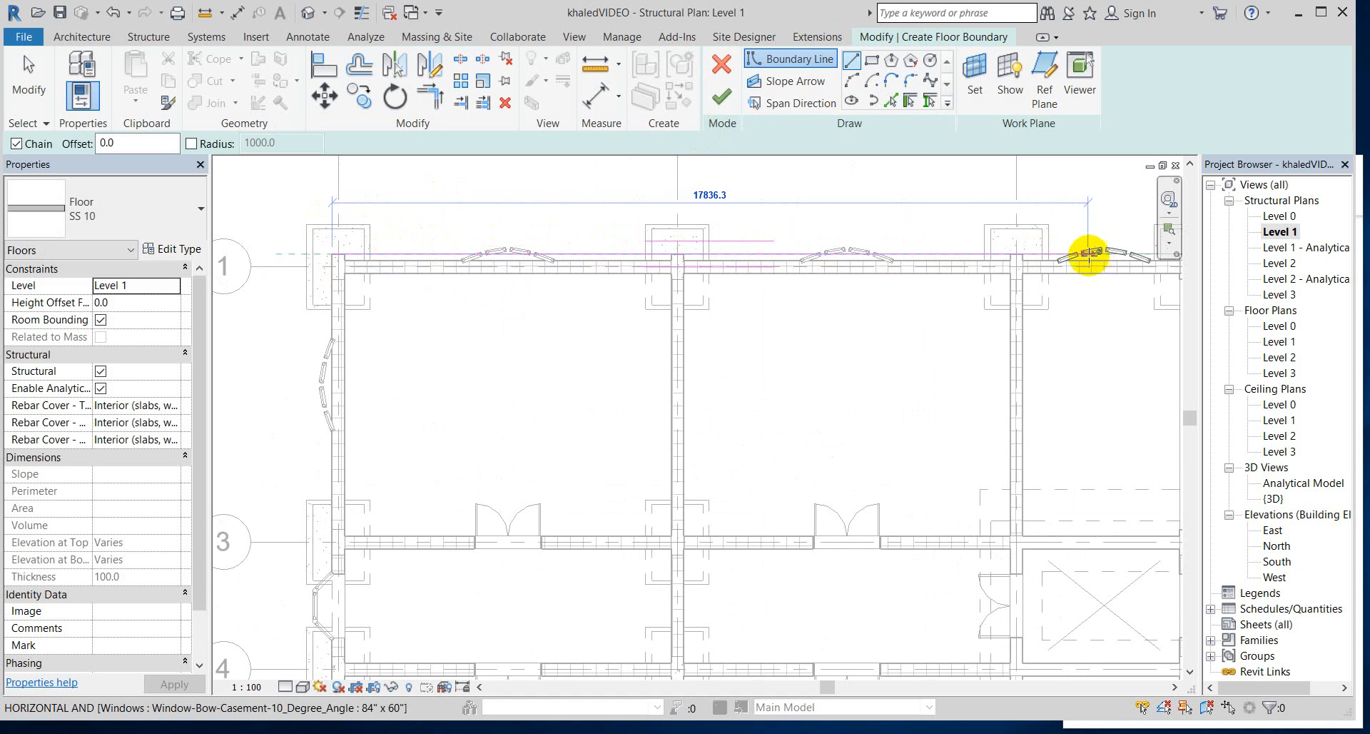
{"action": "scroll", "coordinate": [1023, 253], "scroll_direction": "down", "scroll_amount": 3}
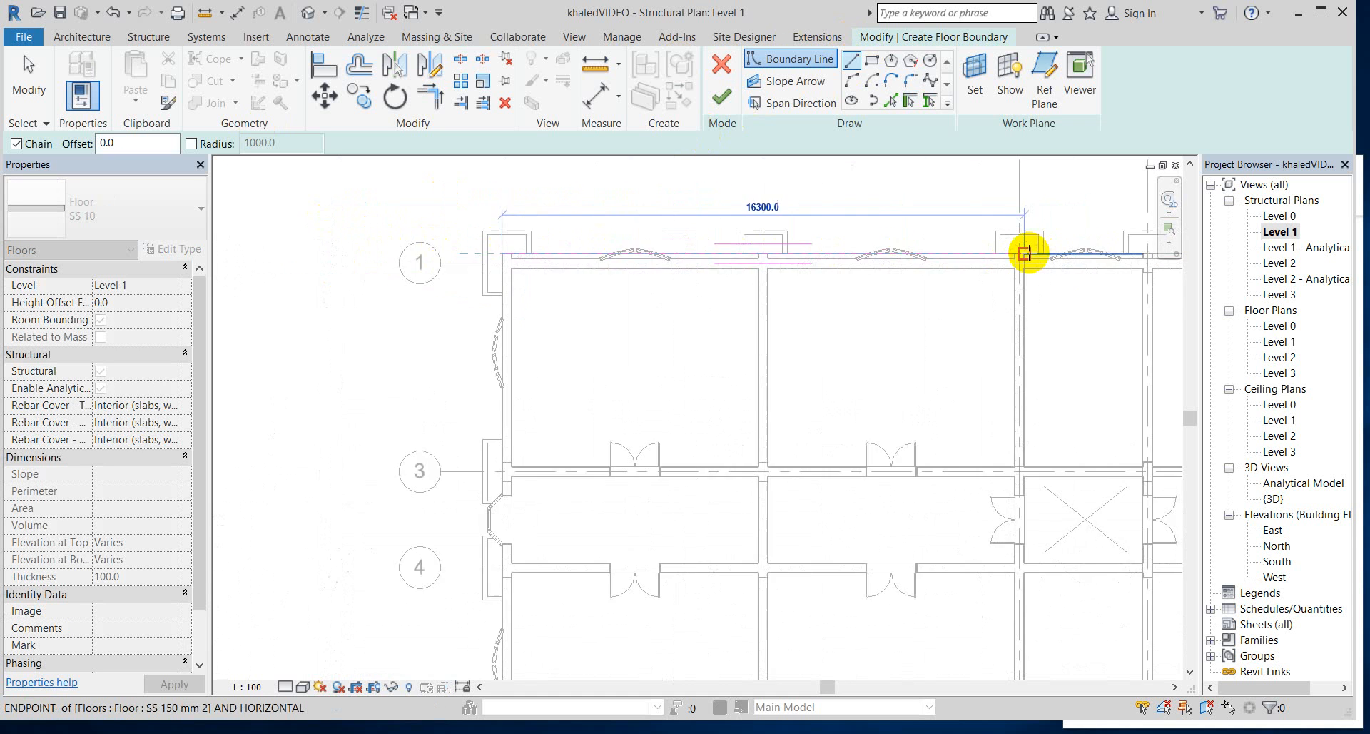
{"action": "left_click", "coordinate": [573, 254]}
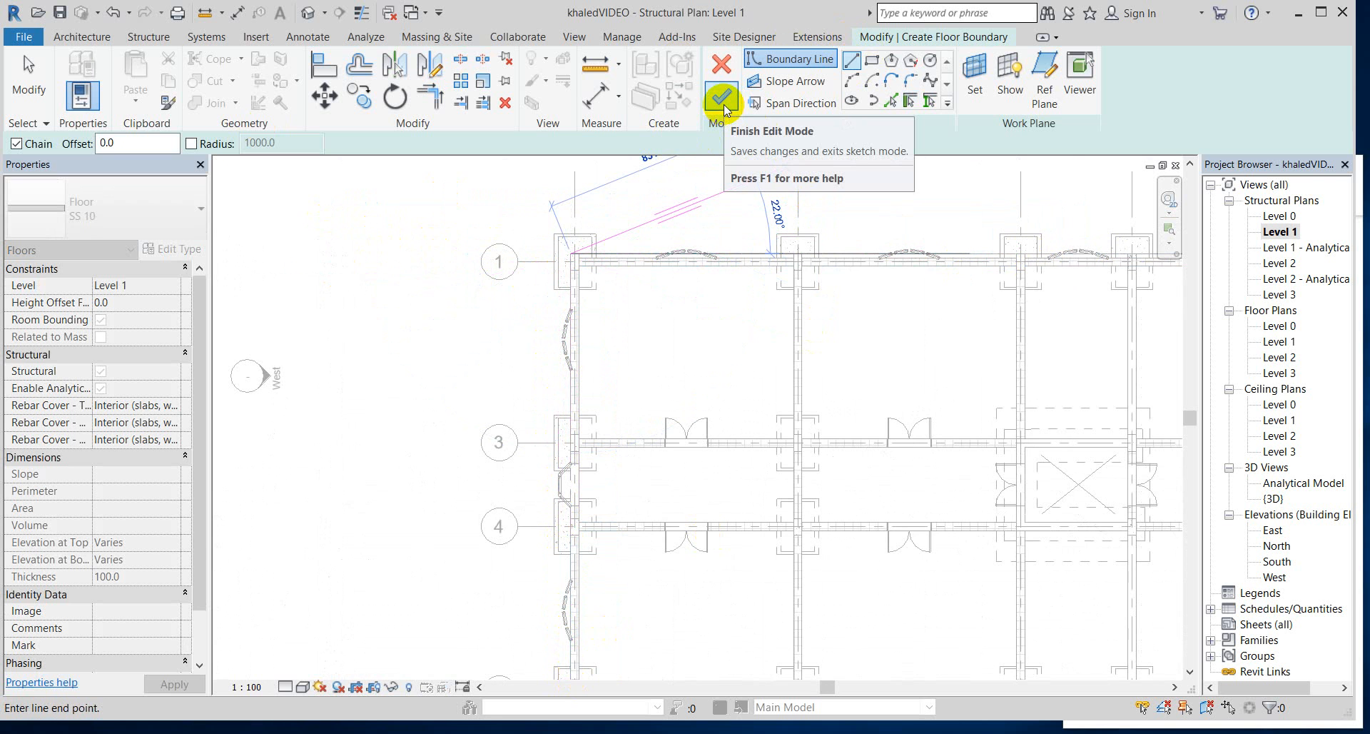
- Abandon the unfinished boundary line and leave the floor sketch, returning to the Level 1 plan around the shaft opening
{"action": "key", "text": "Escape"}
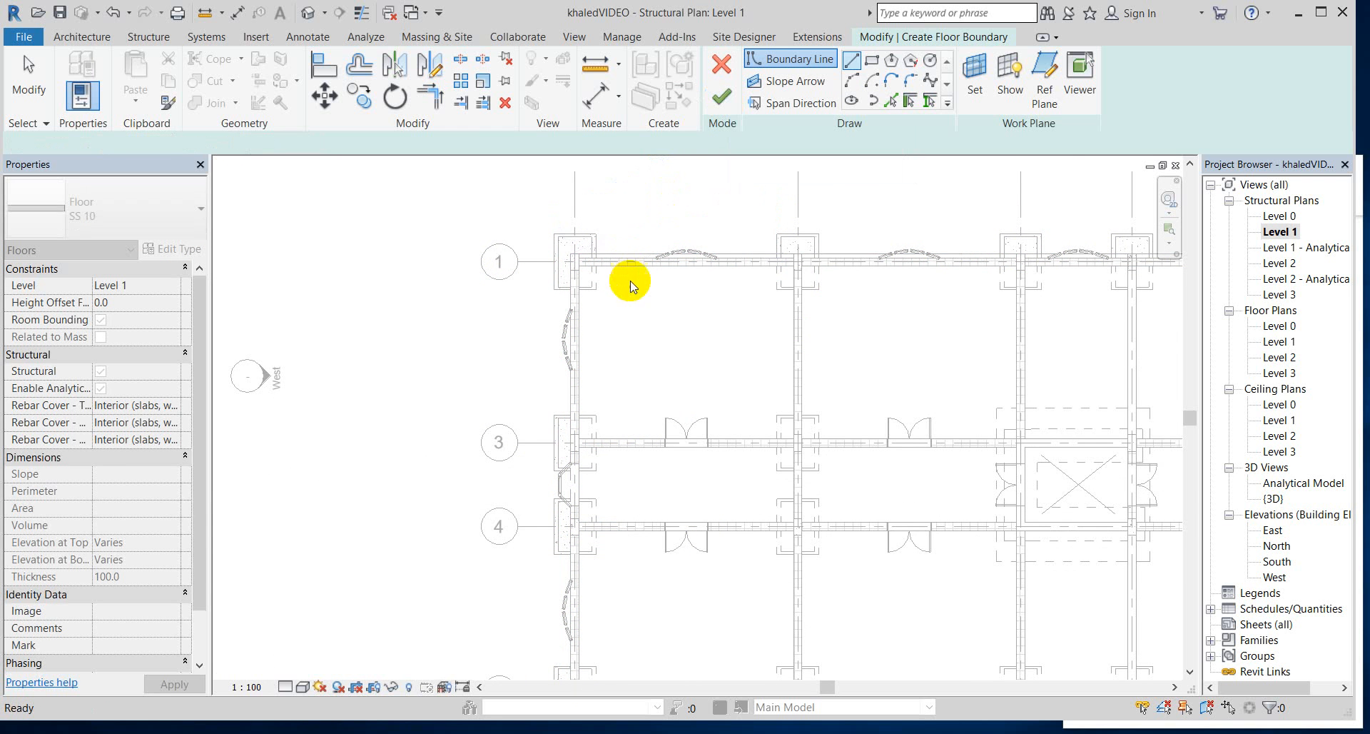
{"action": "scroll", "coordinate": [631, 284], "scroll_direction": "down", "scroll_amount": 1}
{"action": "key", "text": "Escape"}
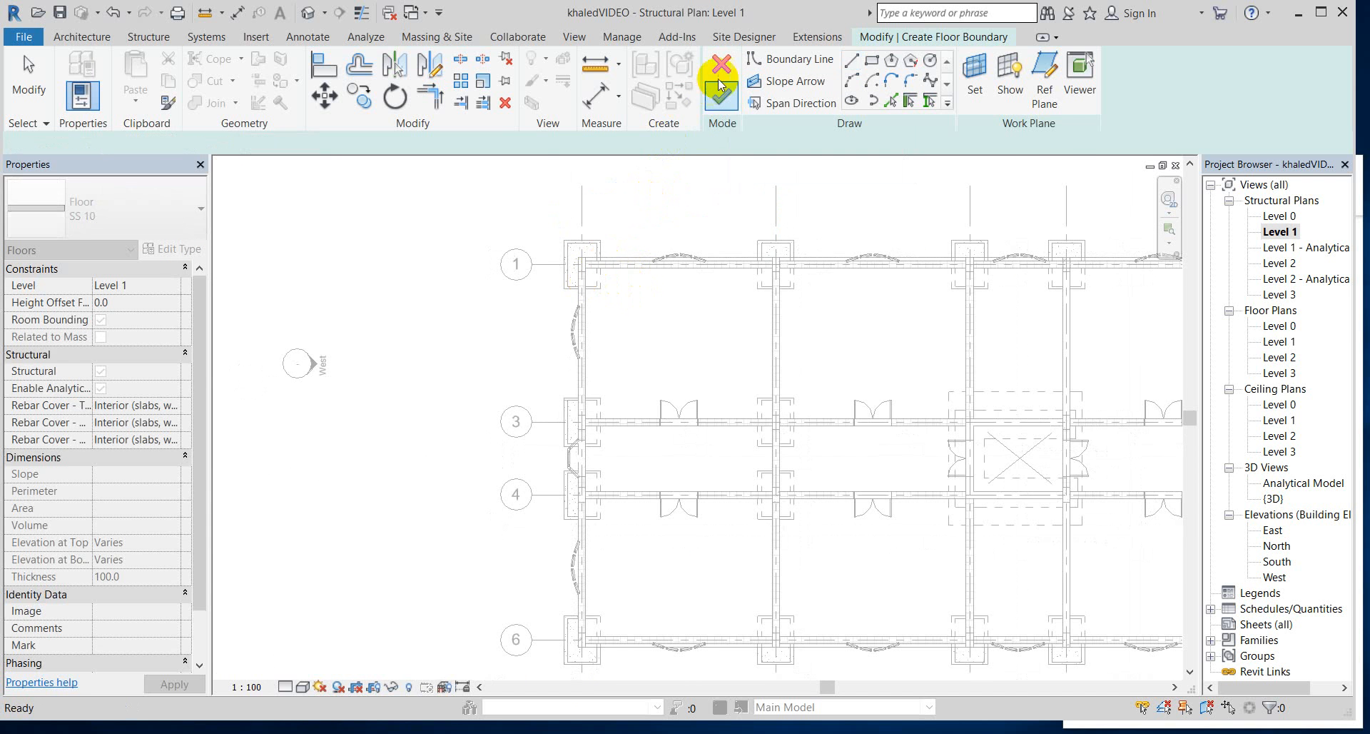
{"action": "left_click", "coordinate": [719, 92]}
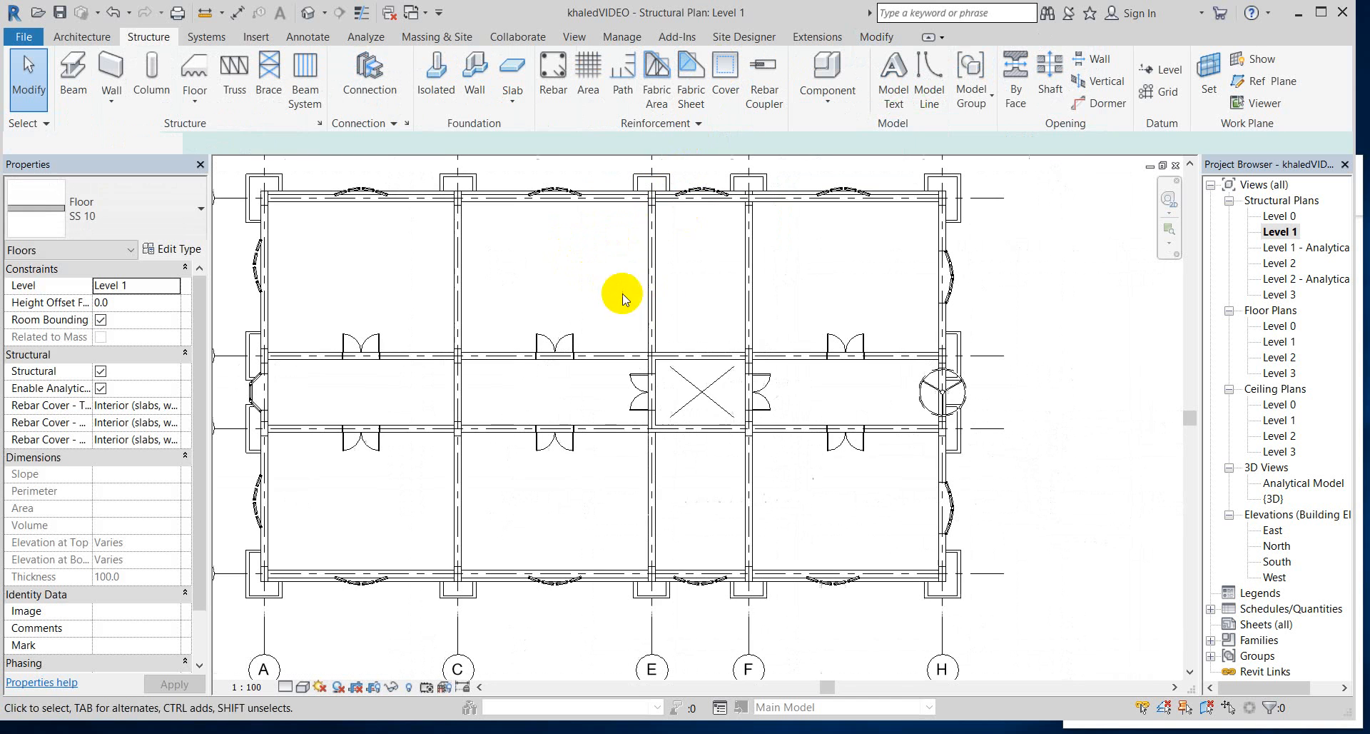
{"action": "key", "text": "Escape"}
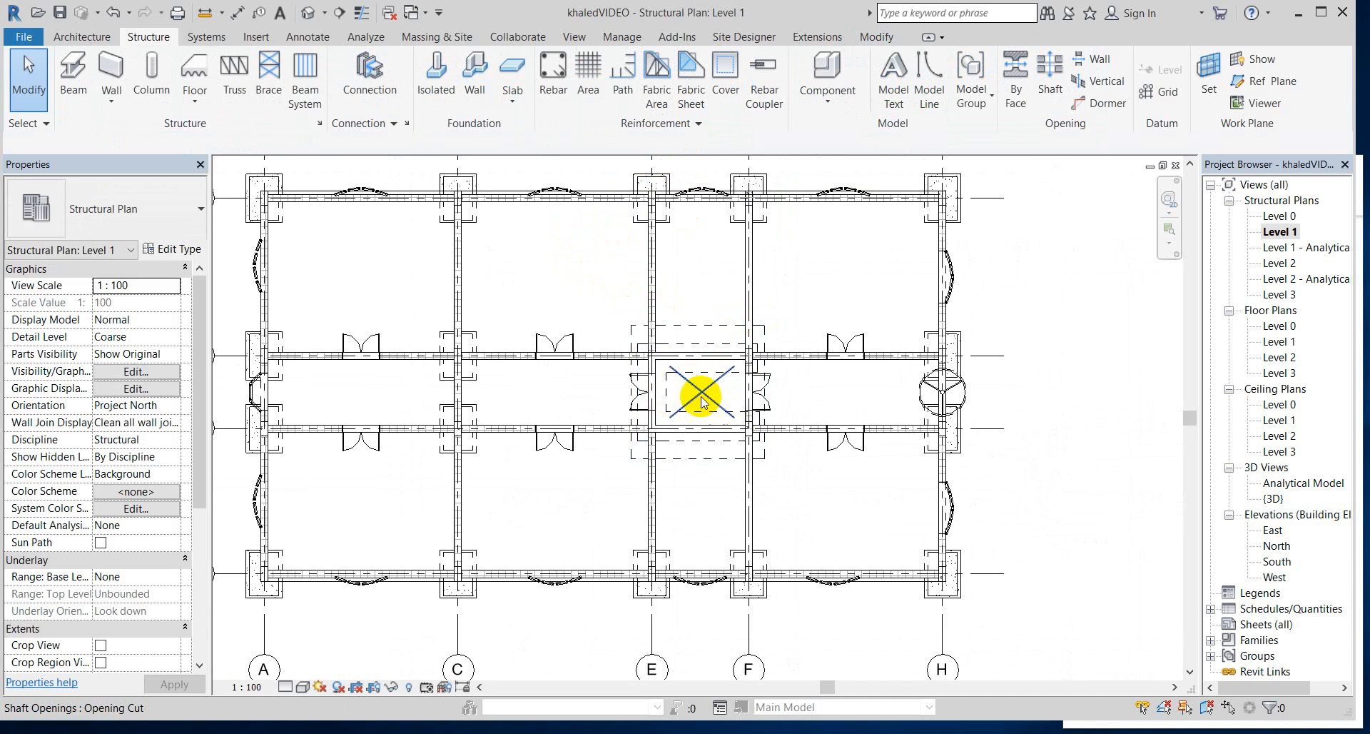
{"action": "scroll", "coordinate": [710, 391], "scroll_direction": "up", "scroll_amount": 2}
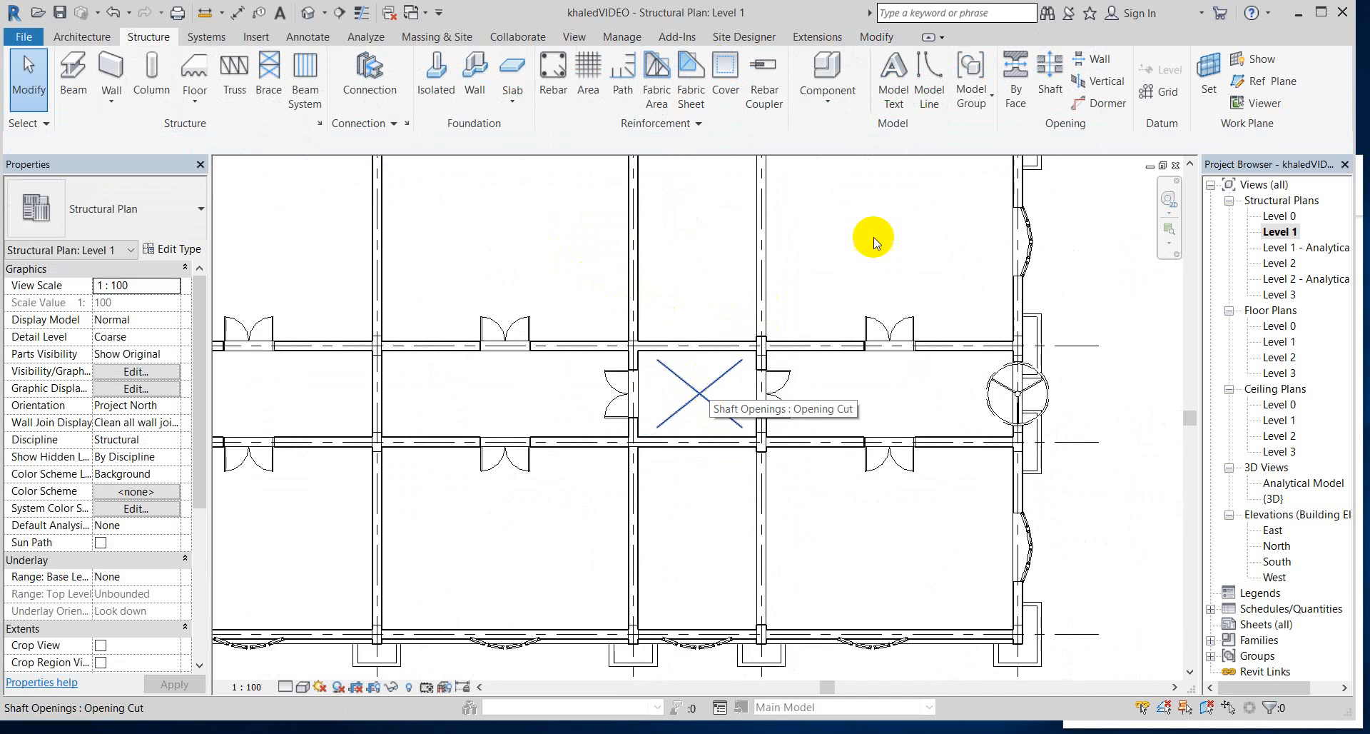
- Create a rectangular shaft opening about 4162 by 2780 mm in the Level 1 bay between grids F and H and grids 1 and 3
{"action": "left_click", "coordinate": [1050, 67]}
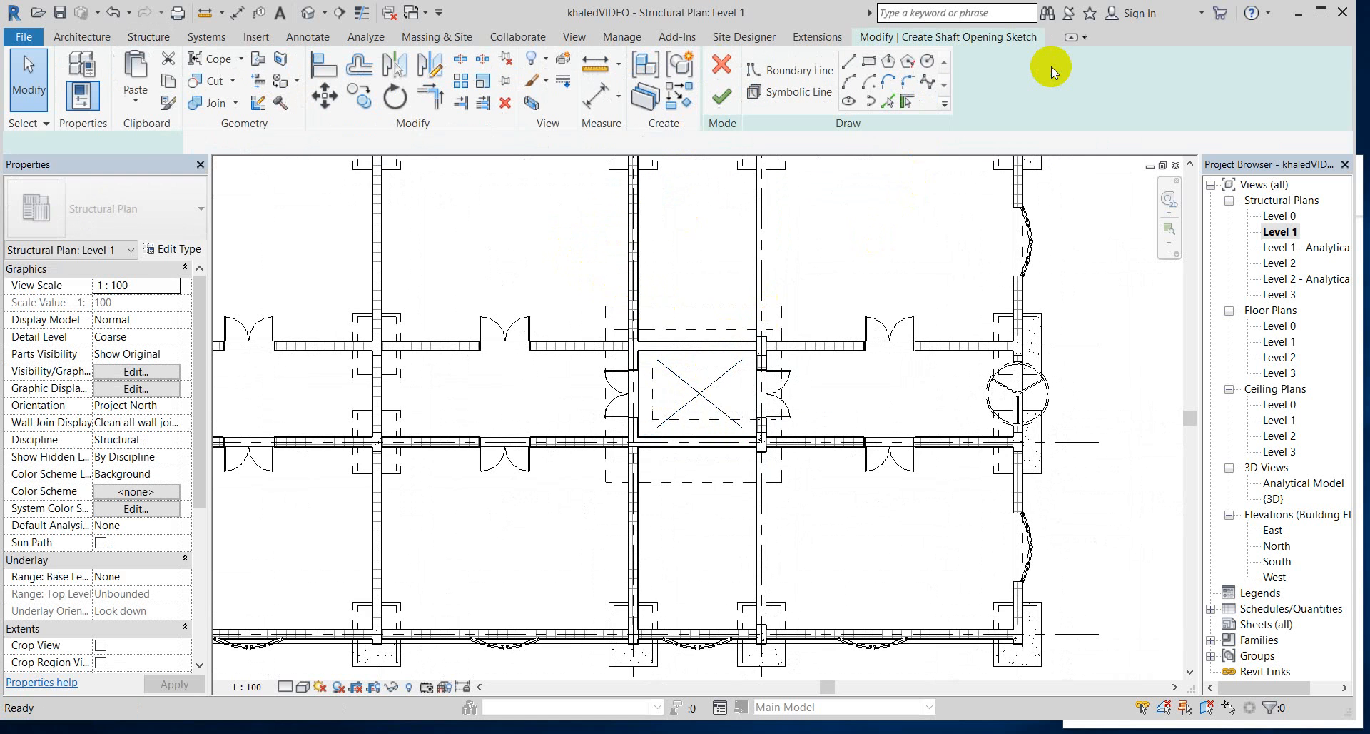
{"action": "left_click", "coordinate": [869, 61]}
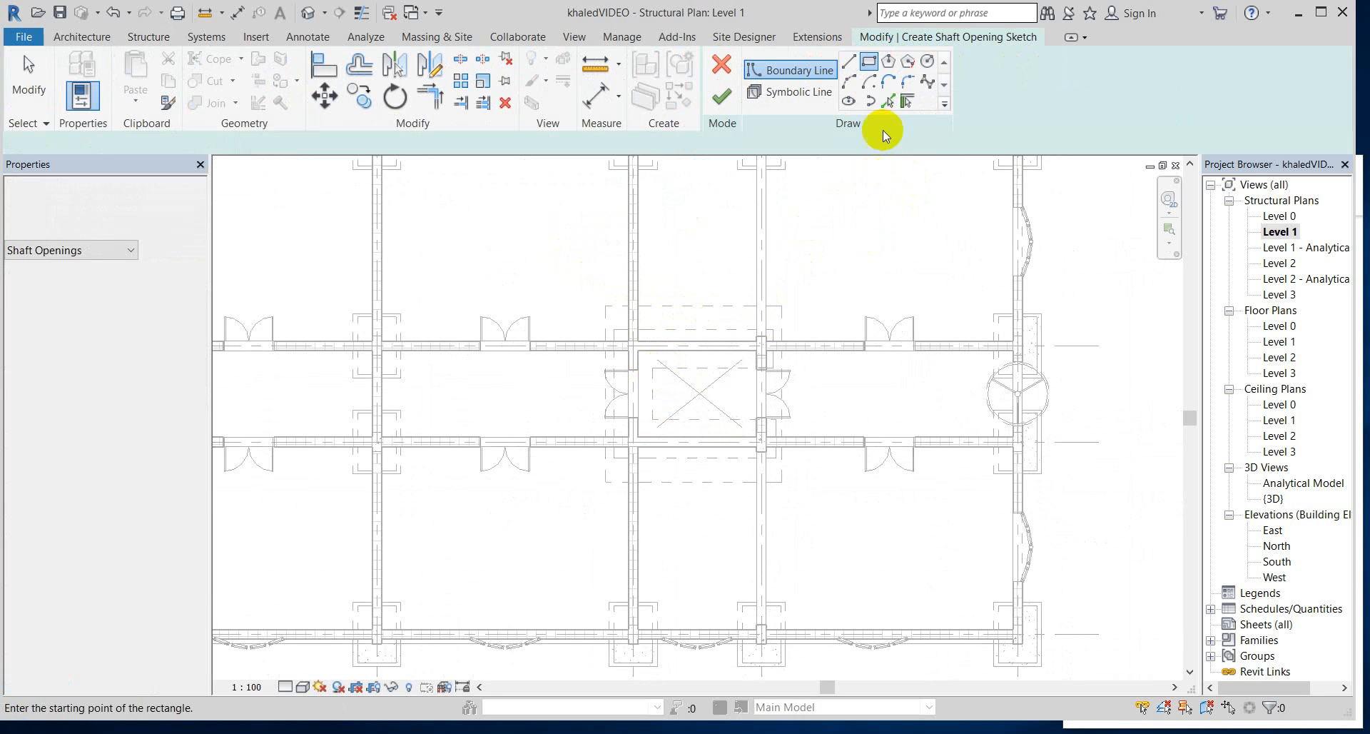
{"action": "left_click", "coordinate": [814, 199]}
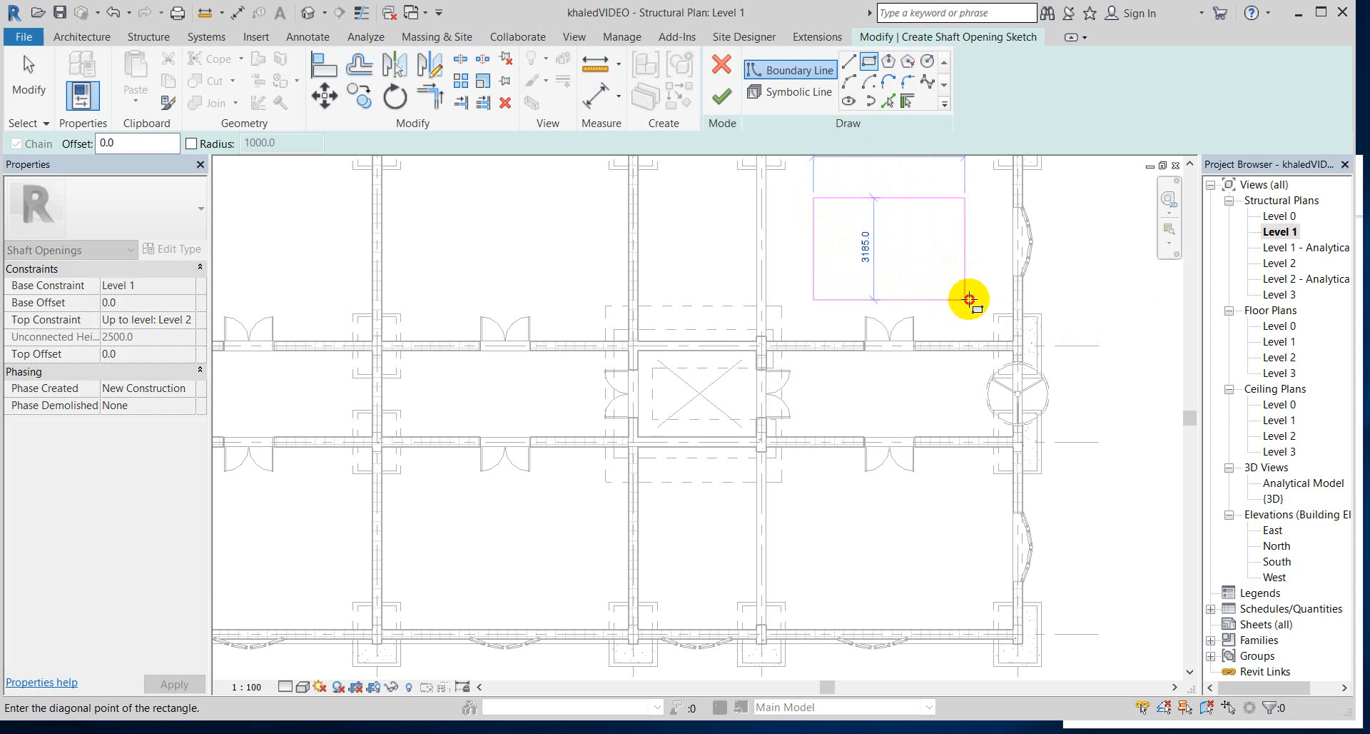
{"action": "scroll", "coordinate": [920, 294], "scroll_direction": "down", "scroll_amount": 3}
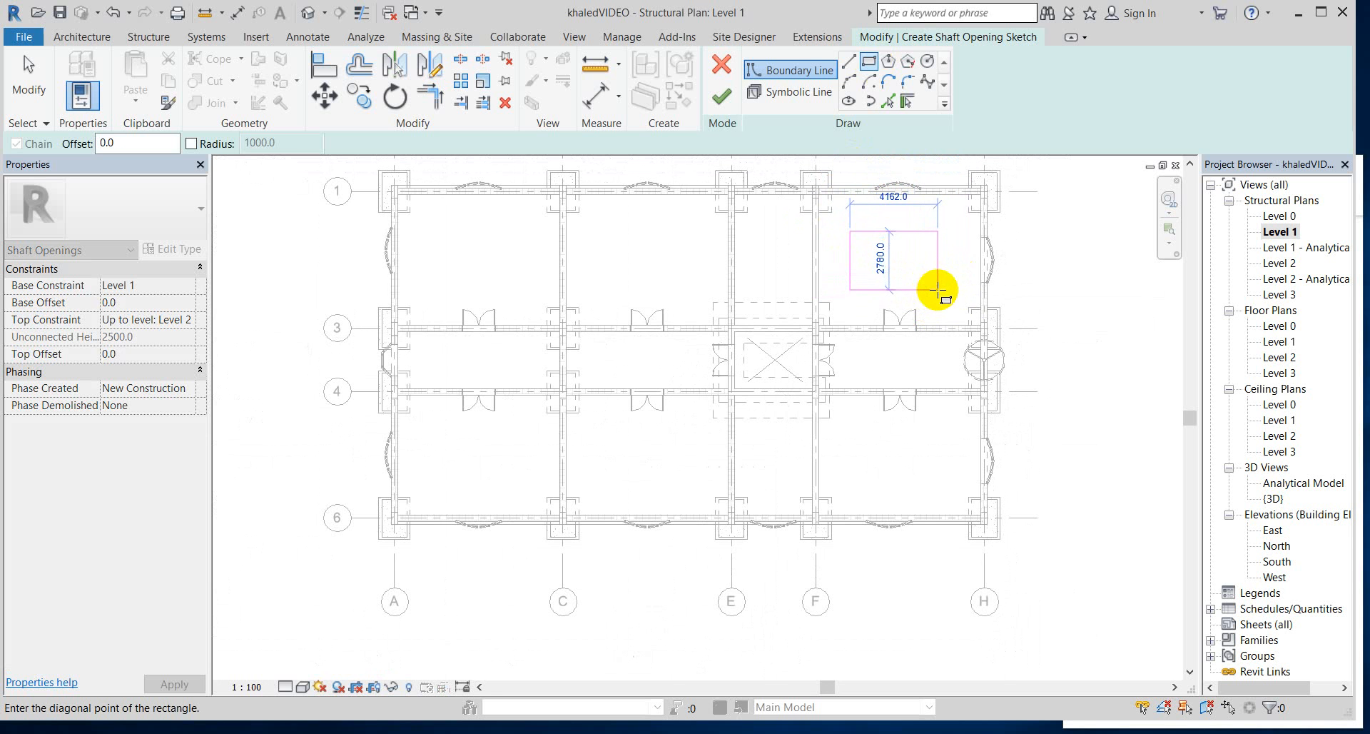
{"action": "left_click", "coordinate": [936, 289]}
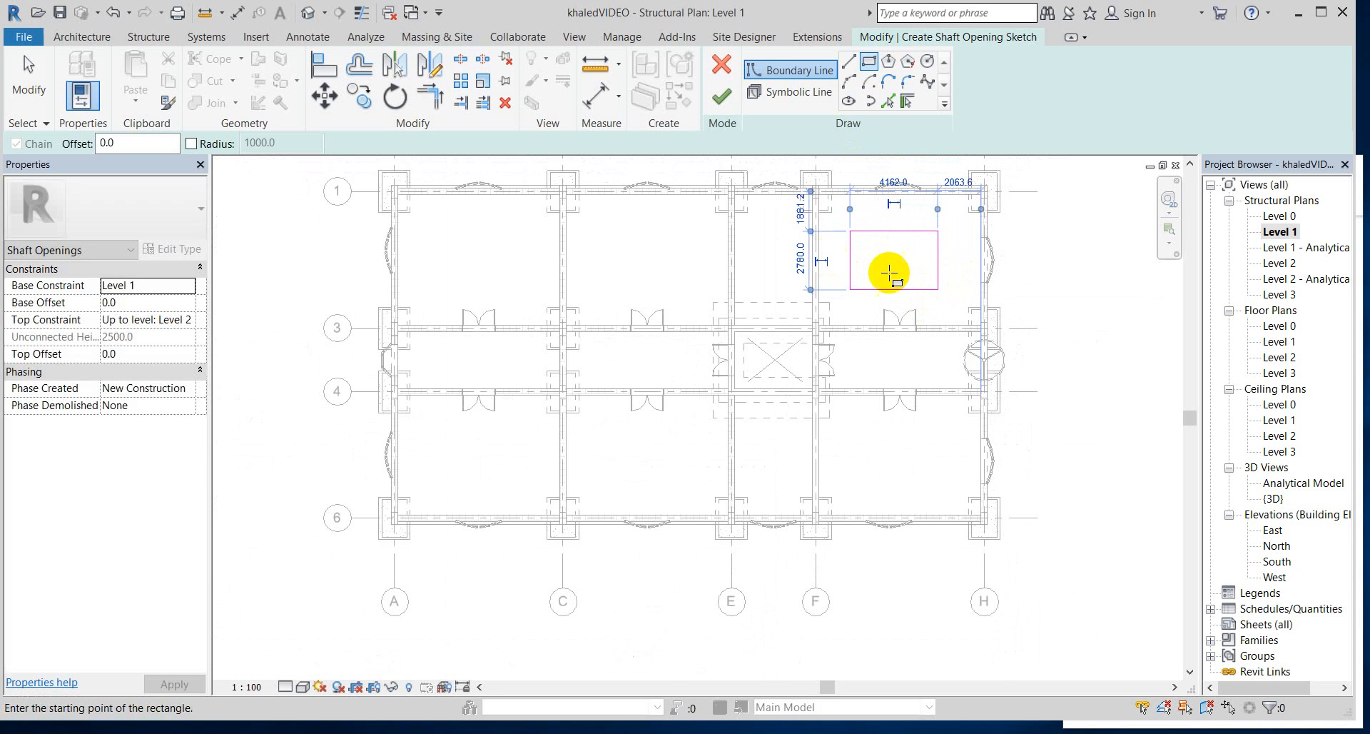
{"action": "left_click", "coordinate": [720, 98]}
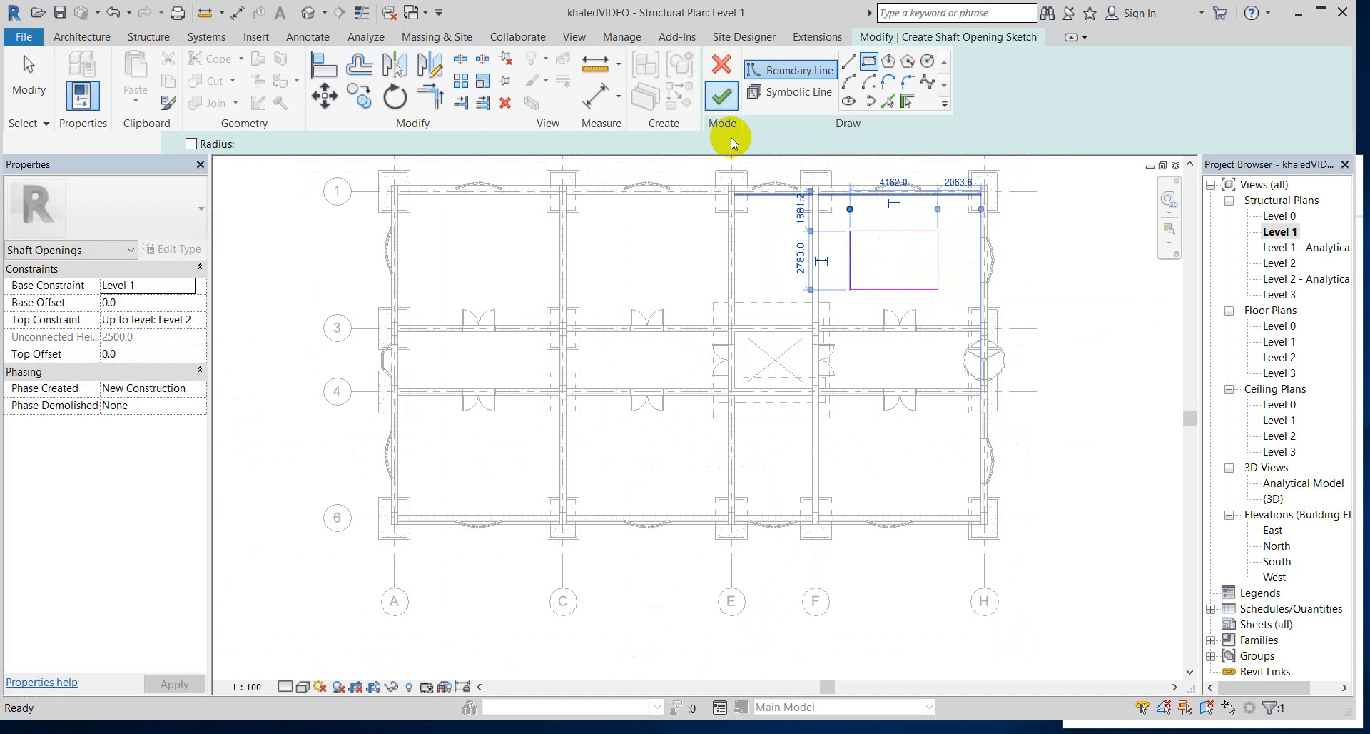
{"action": "left_click", "coordinate": [881, 259]}
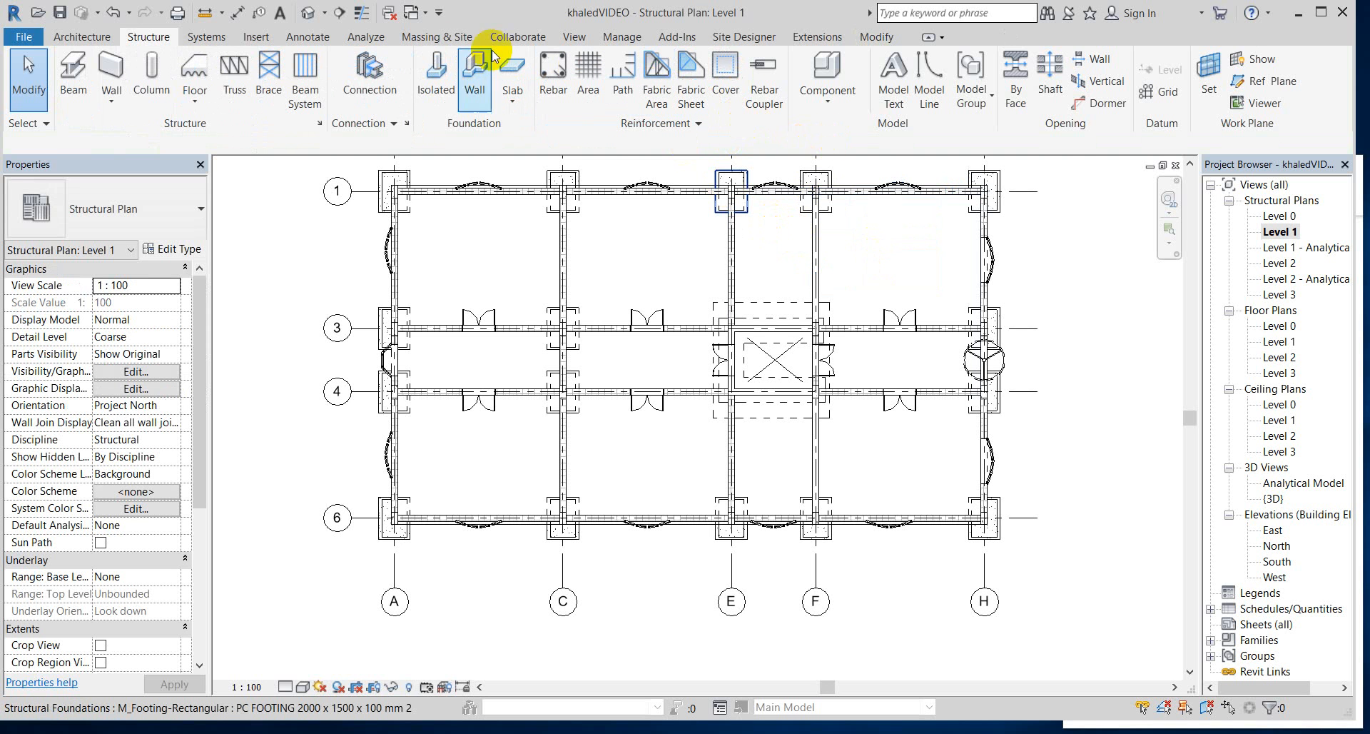
{"action": "left_click", "coordinate": [1052, 76]}
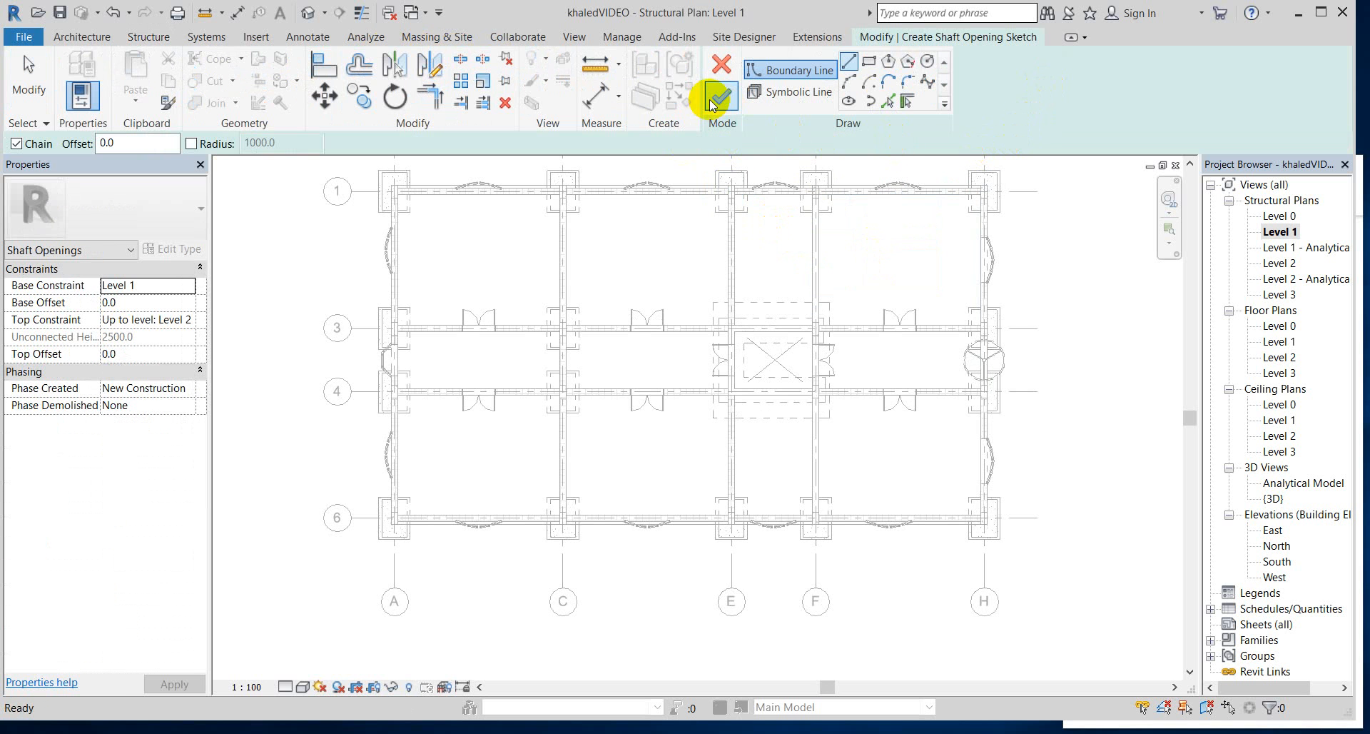
{"action": "left_click", "coordinate": [718, 102]}
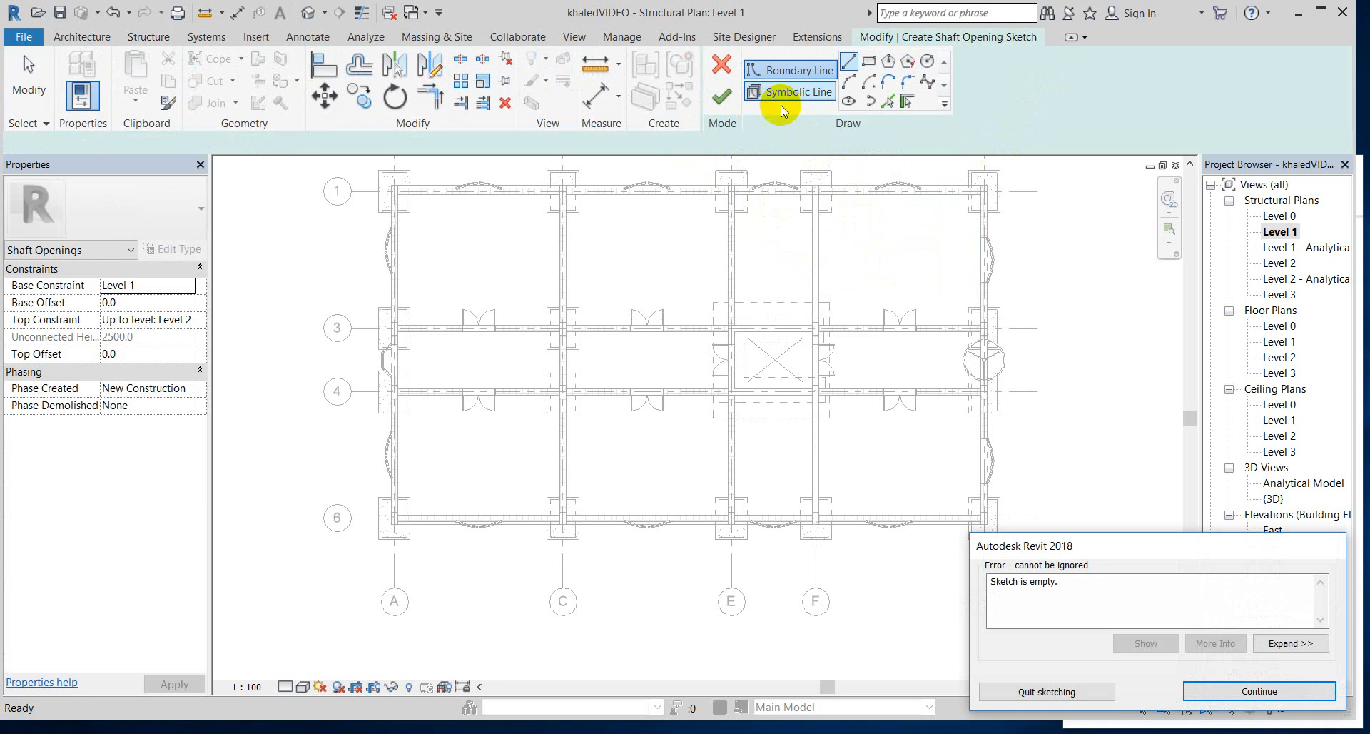
{"action": "left_click", "coordinate": [1220, 691]}
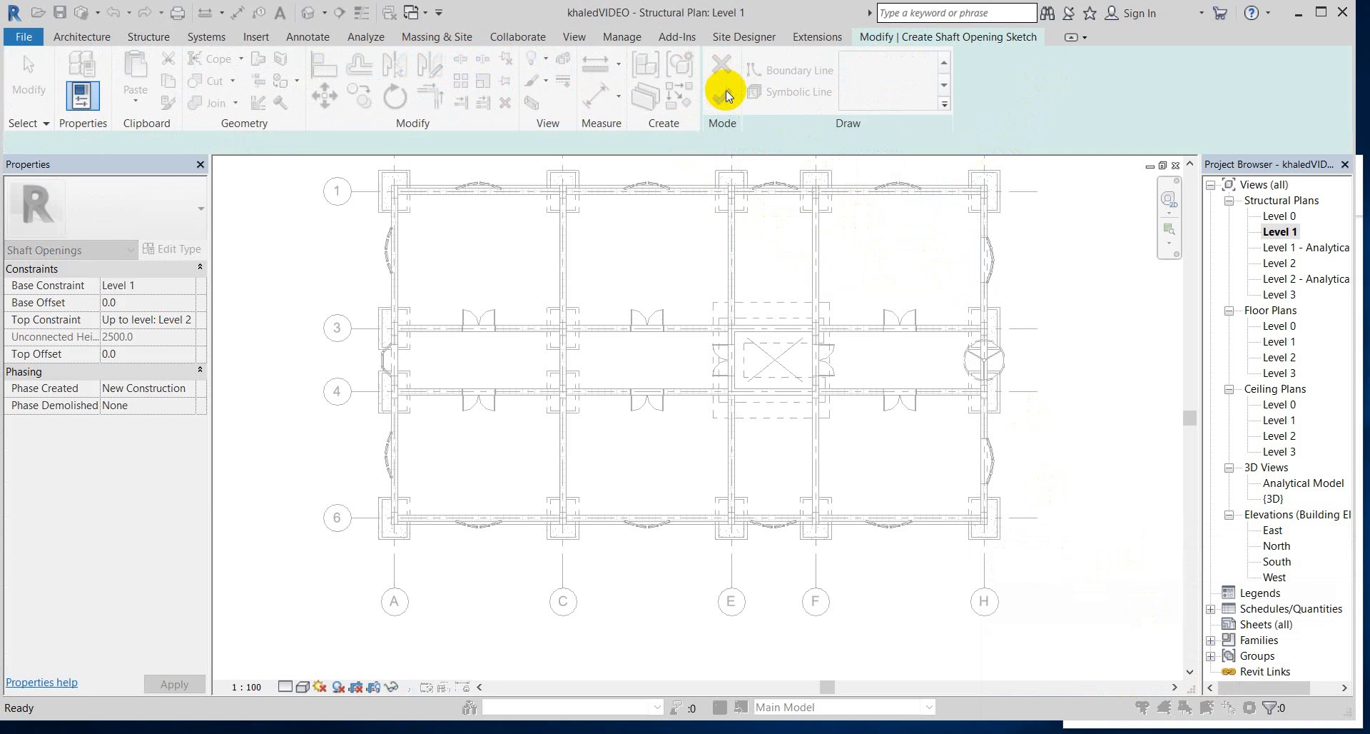
{"action": "left_click", "coordinate": [789, 69]}
{"action": "left_click", "coordinate": [721, 64]}
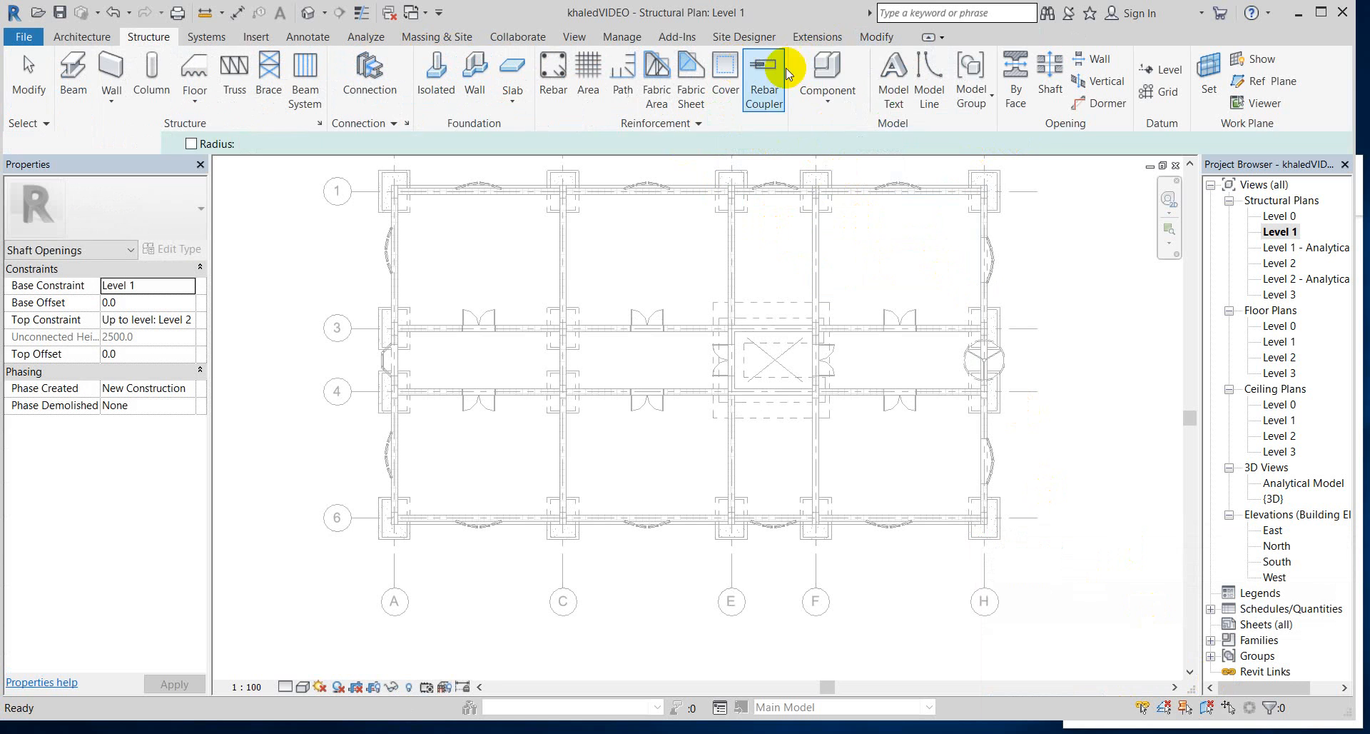
- Try to mark the new shaft opening with diagonal symbolic lines between its corners, using Thin Lines in a separate shaft sketch
{"action": "scroll", "coordinate": [879, 221], "scroll_direction": "up", "scroll_amount": 2}
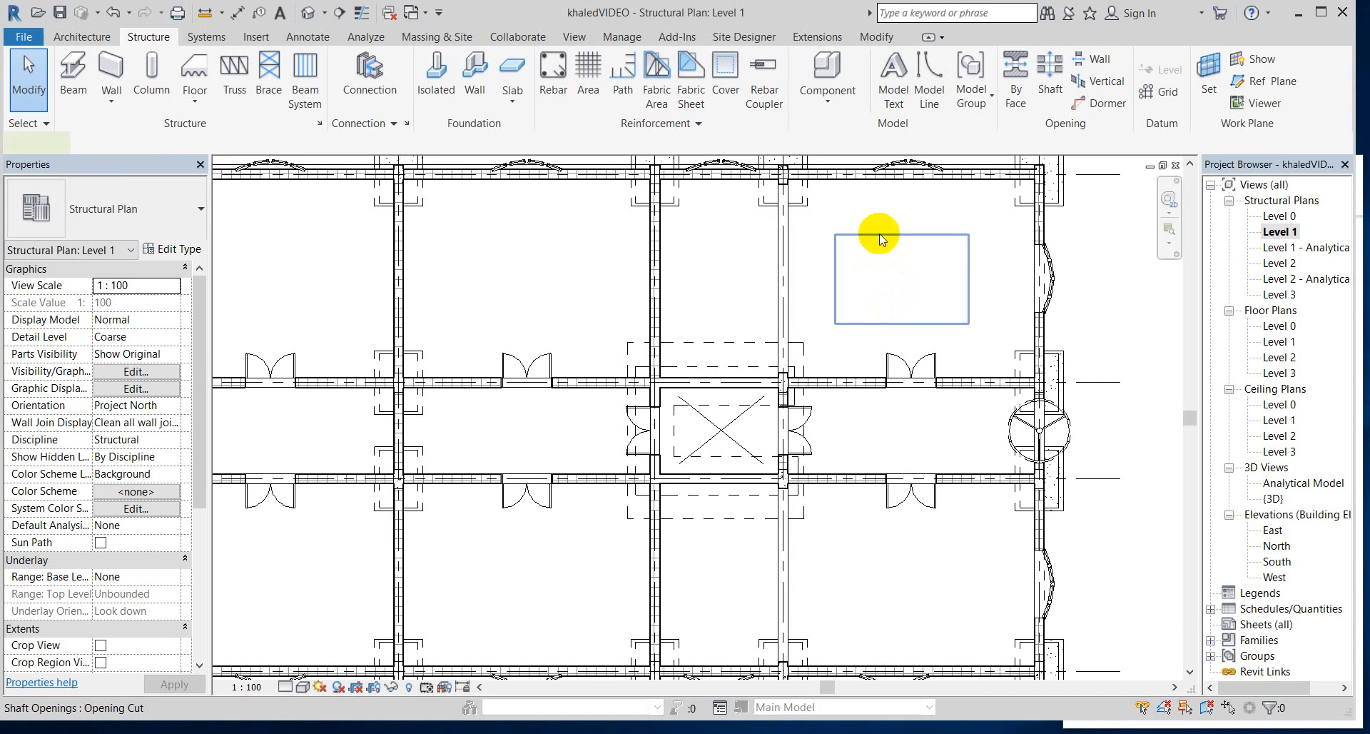
{"action": "left_click", "coordinate": [879, 235]}
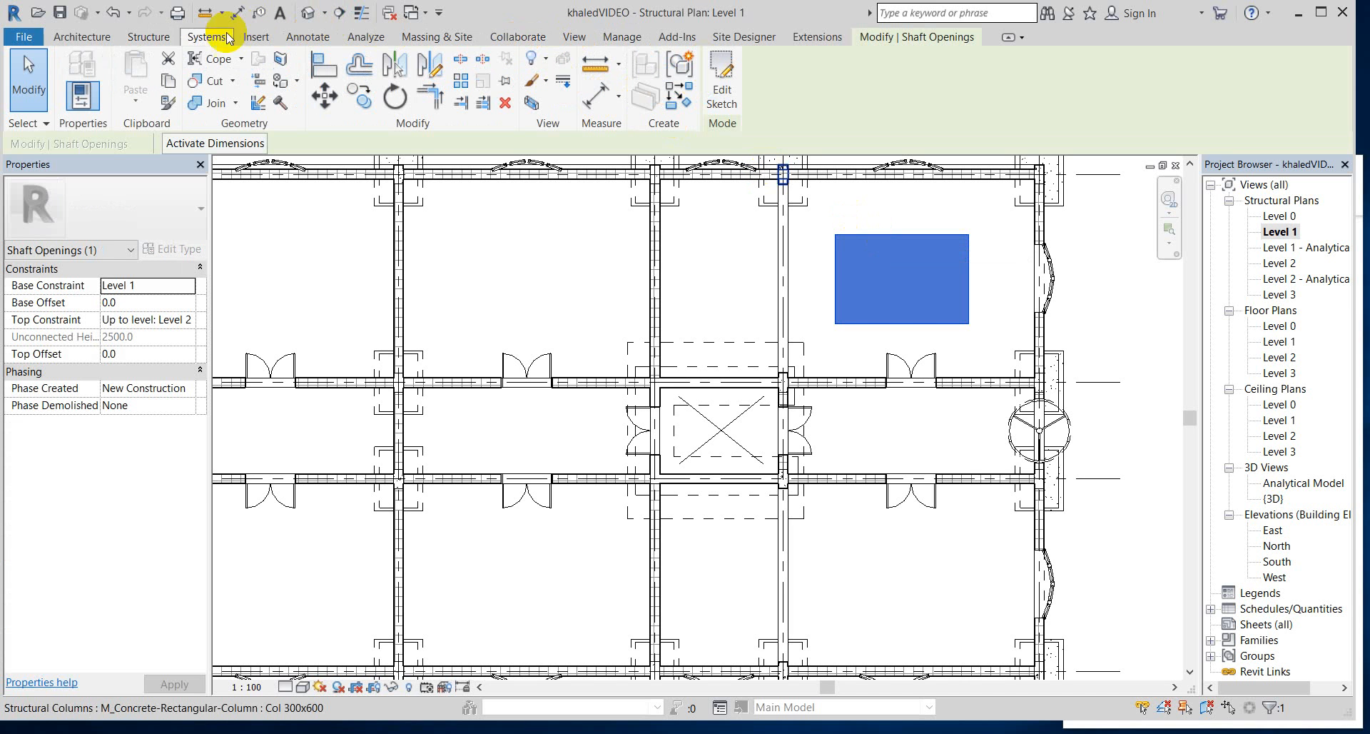
{"action": "left_click", "coordinate": [150, 38]}
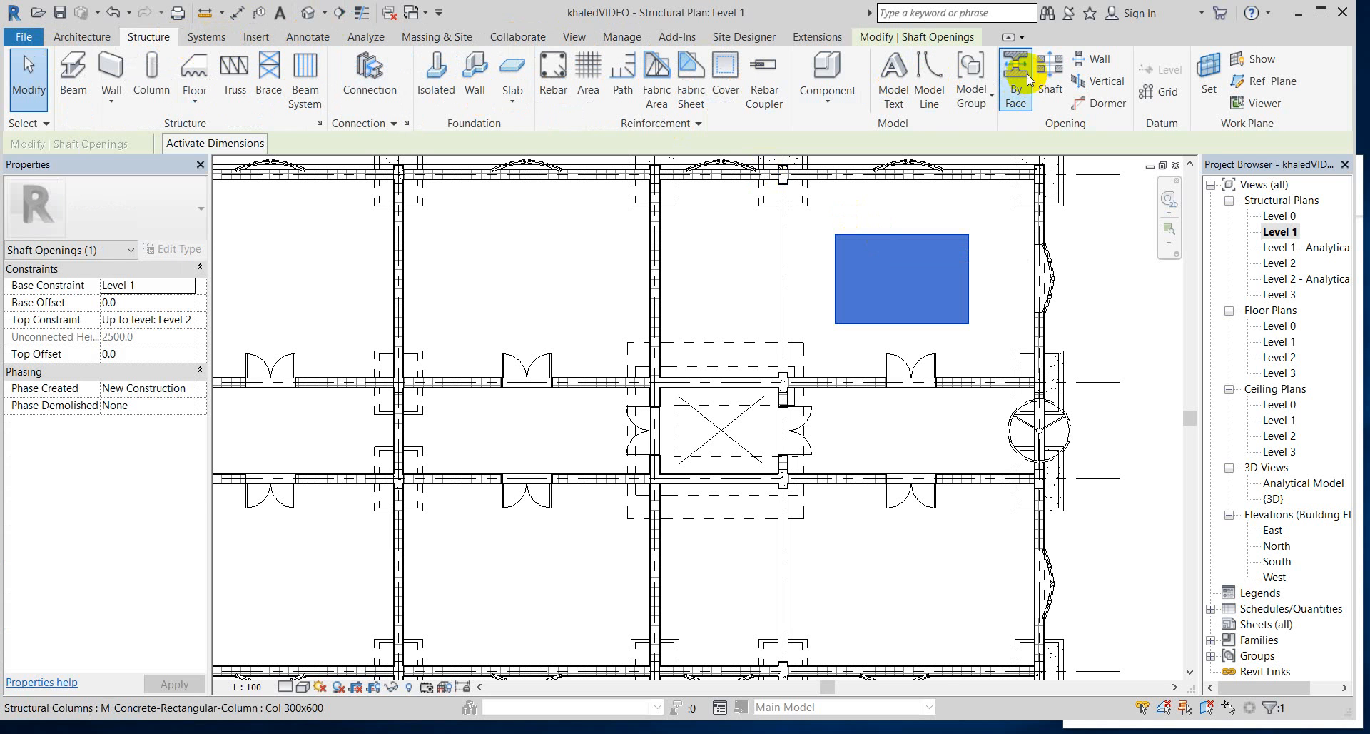
{"action": "left_click", "coordinate": [1049, 79]}
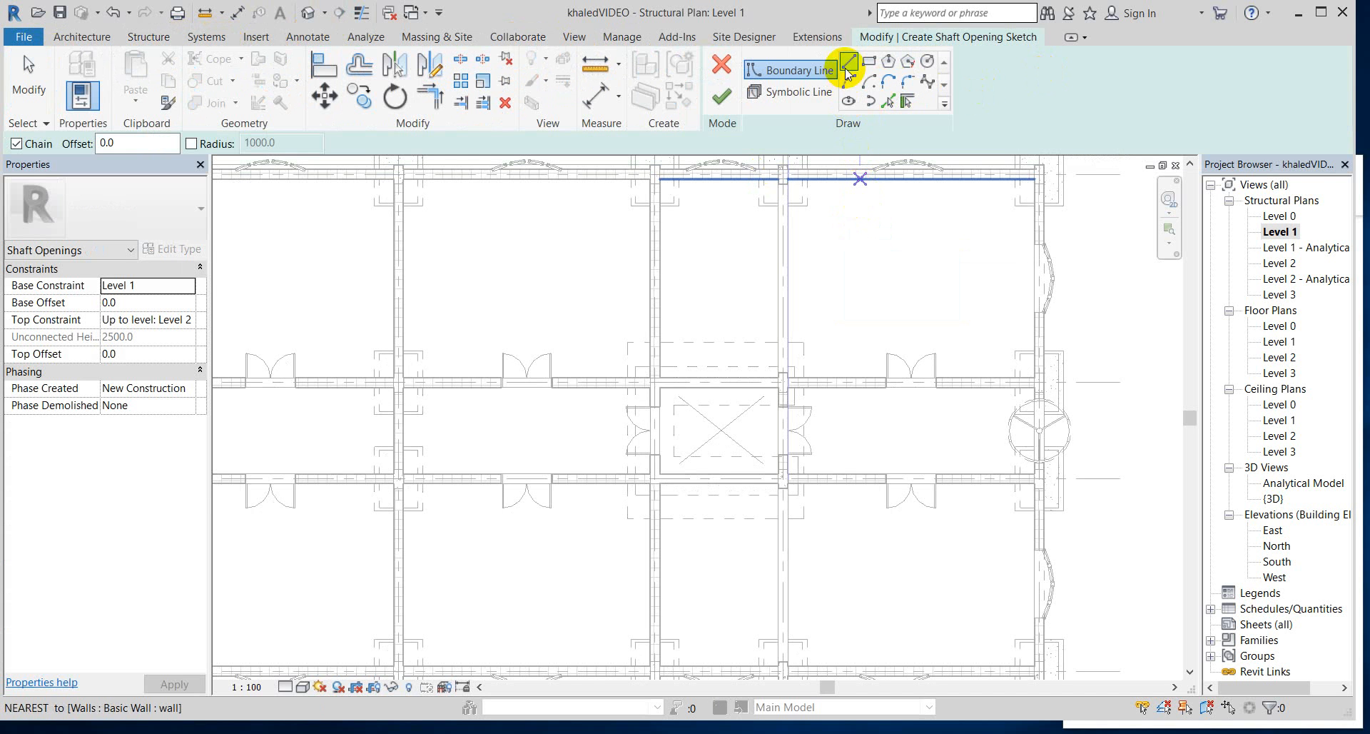
{"action": "left_click", "coordinate": [811, 98]}
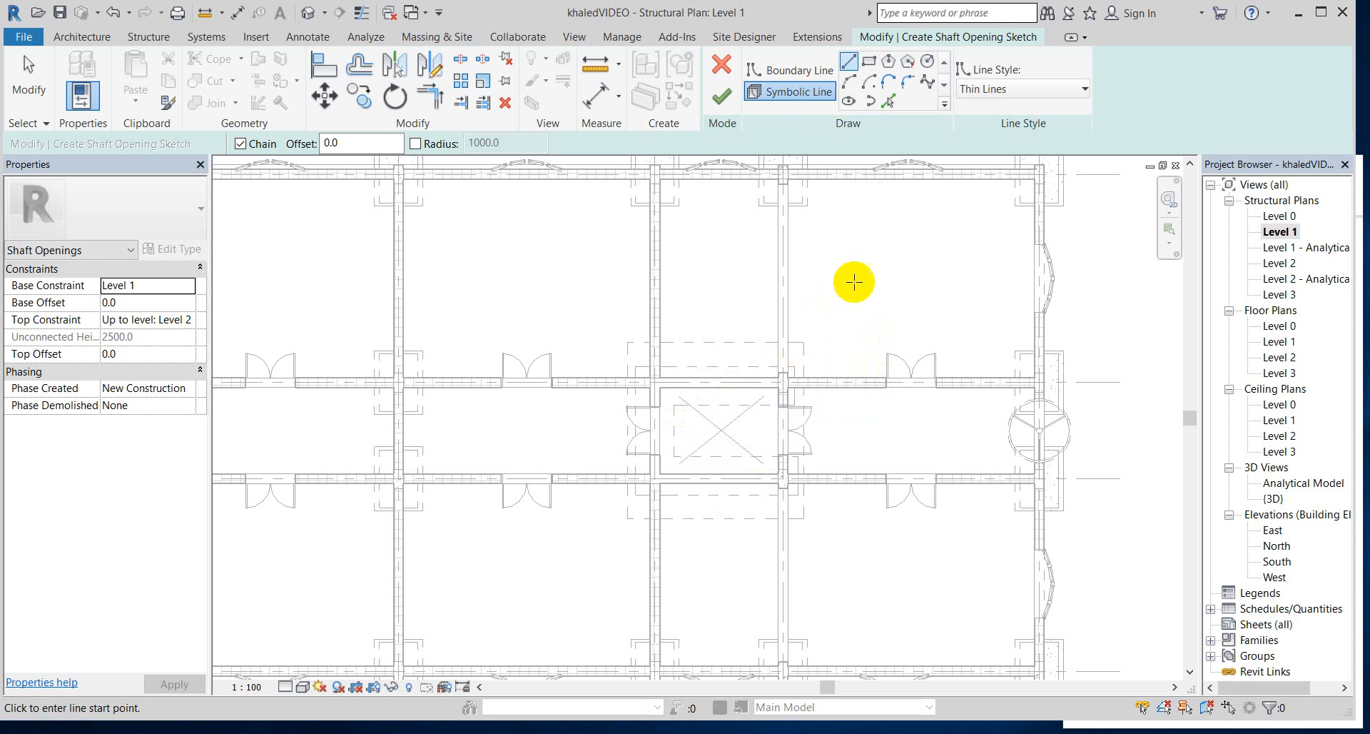
{"action": "left_click", "coordinate": [835, 233]}
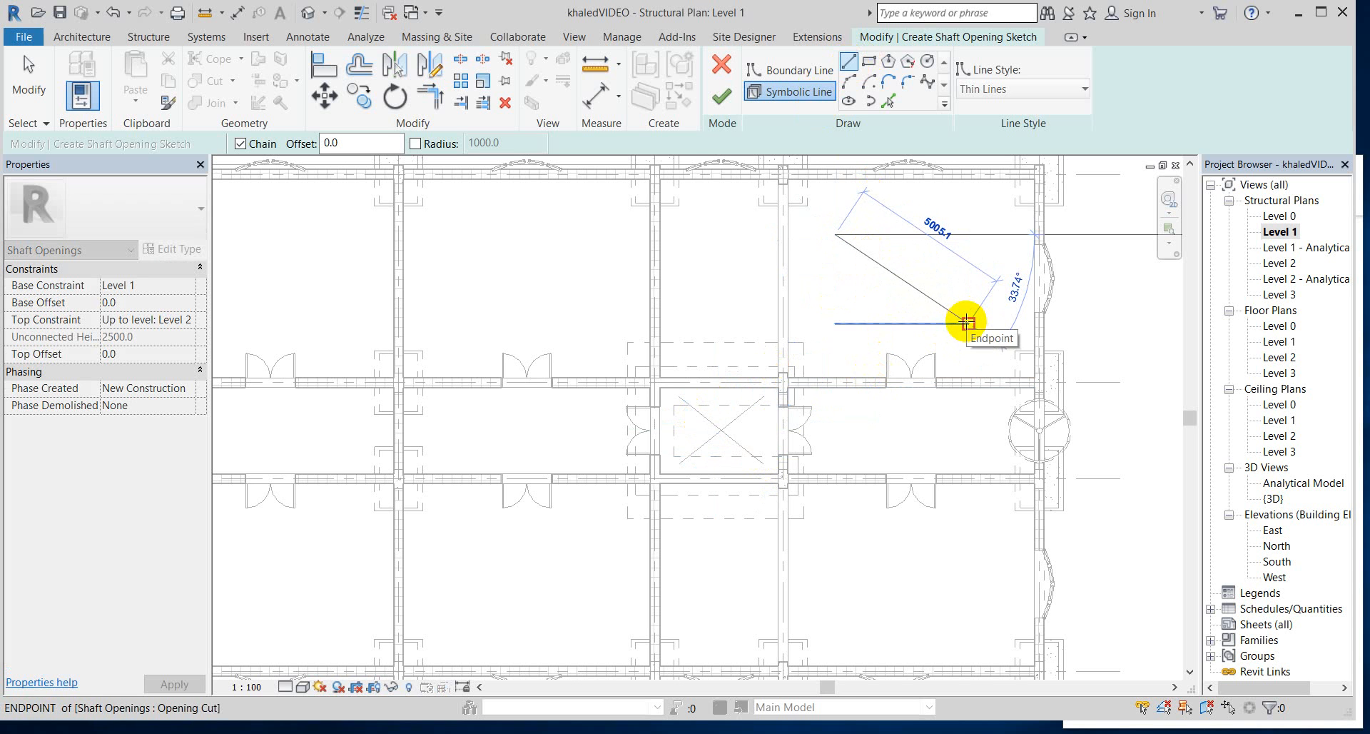
{"action": "left_click", "coordinate": [842, 325]}
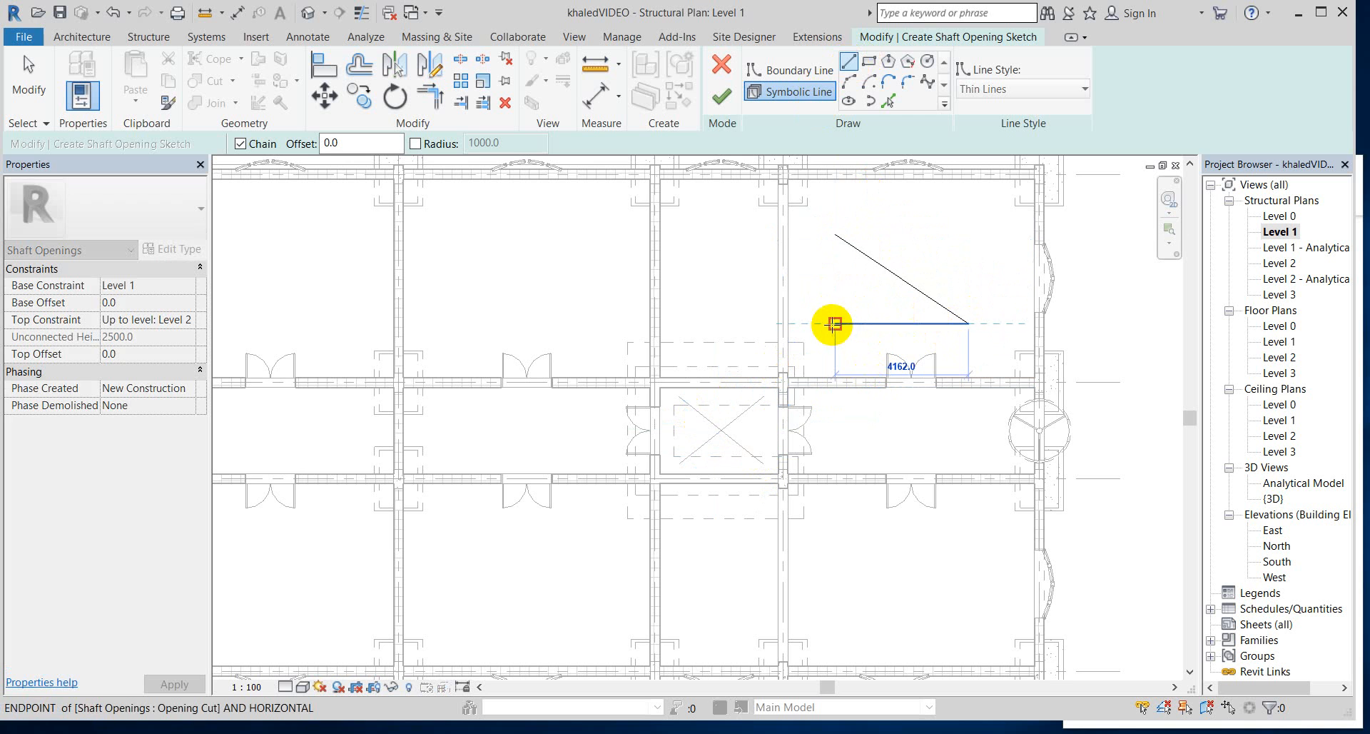
{"action": "left_click", "coordinate": [834, 325]}
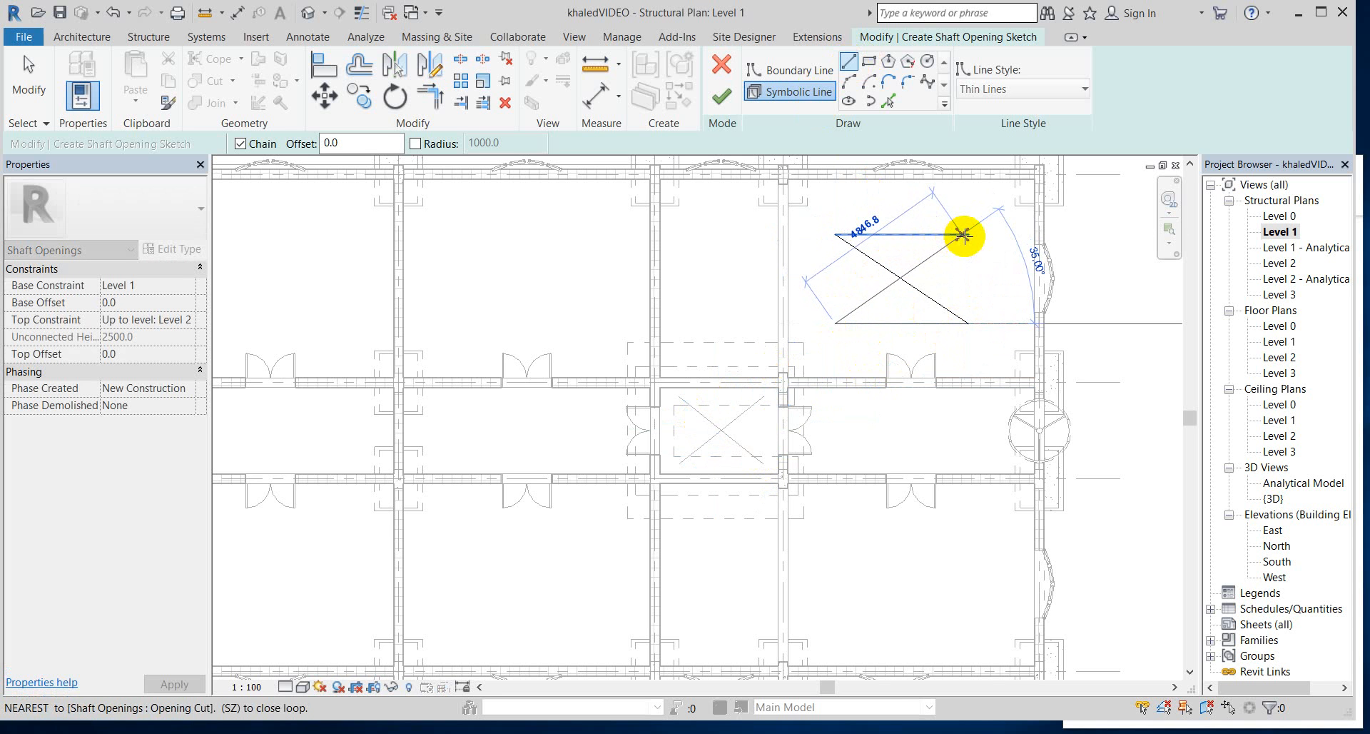
{"action": "left_click", "coordinate": [967, 234]}
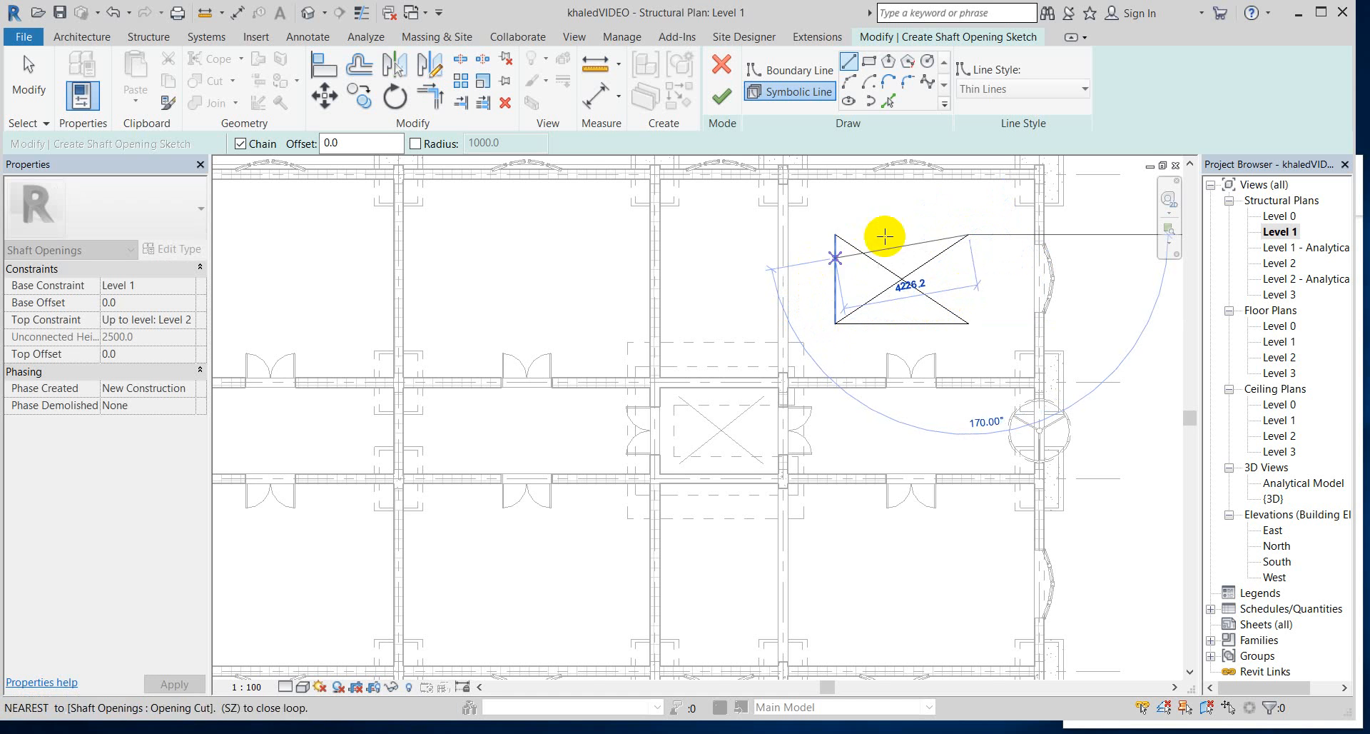
{"action": "left_click", "coordinate": [722, 101]}
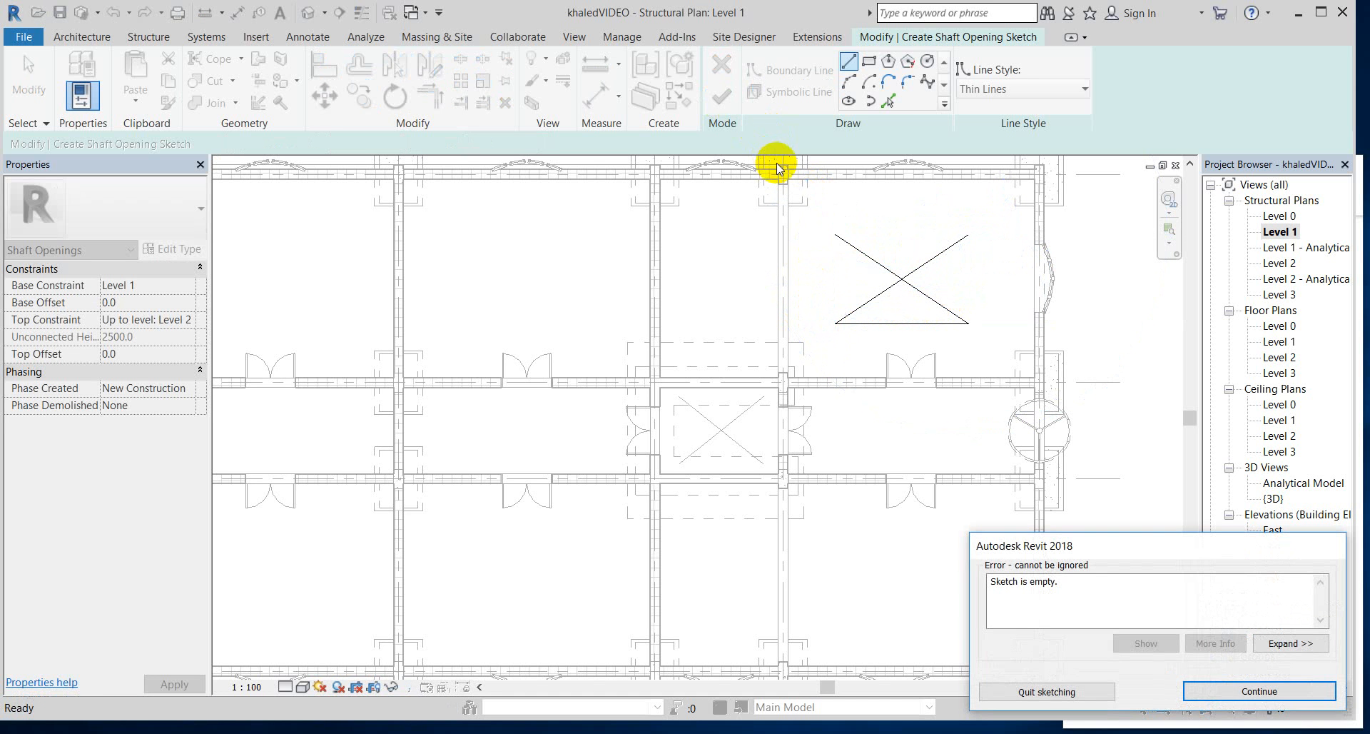
{"action": "left_click", "coordinate": [1214, 688]}
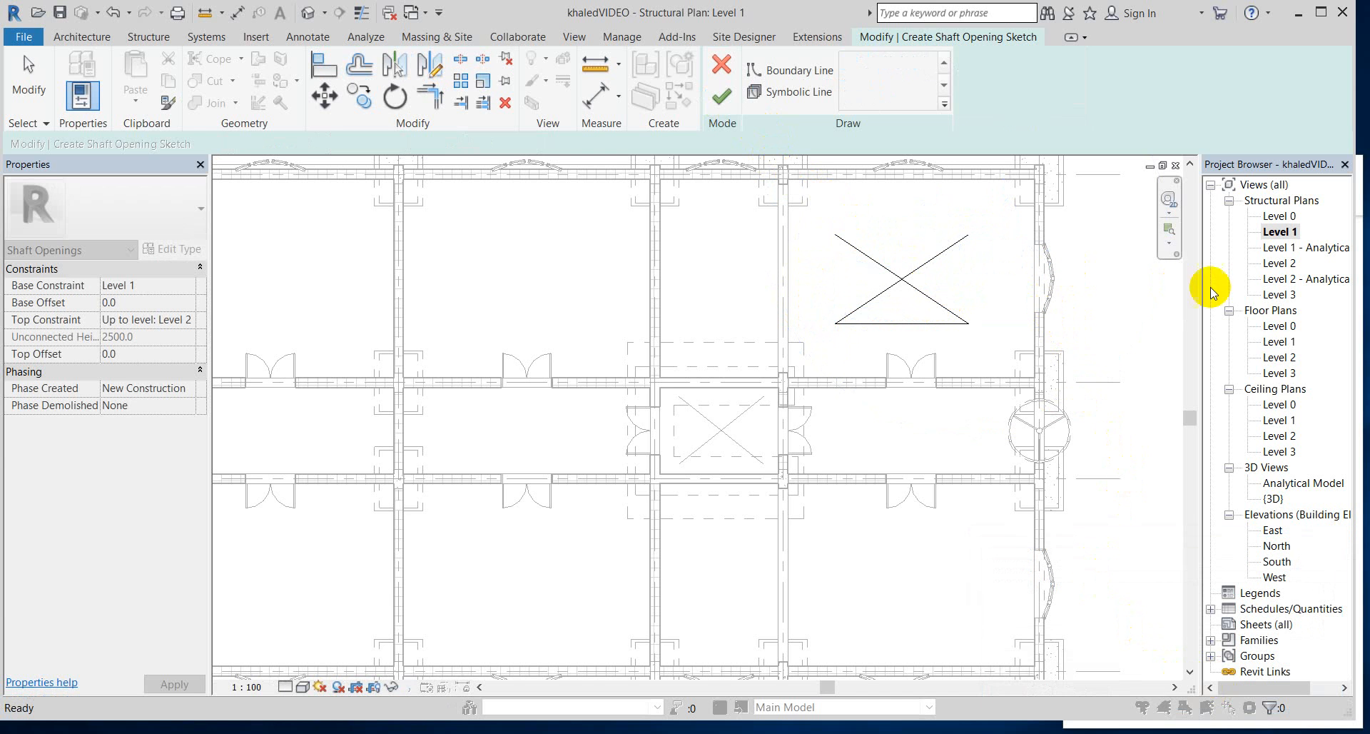
- Examine both shaft openings through the top slab in the 3D view from several angles
{"action": "double_click", "coordinate": [1268, 502]}
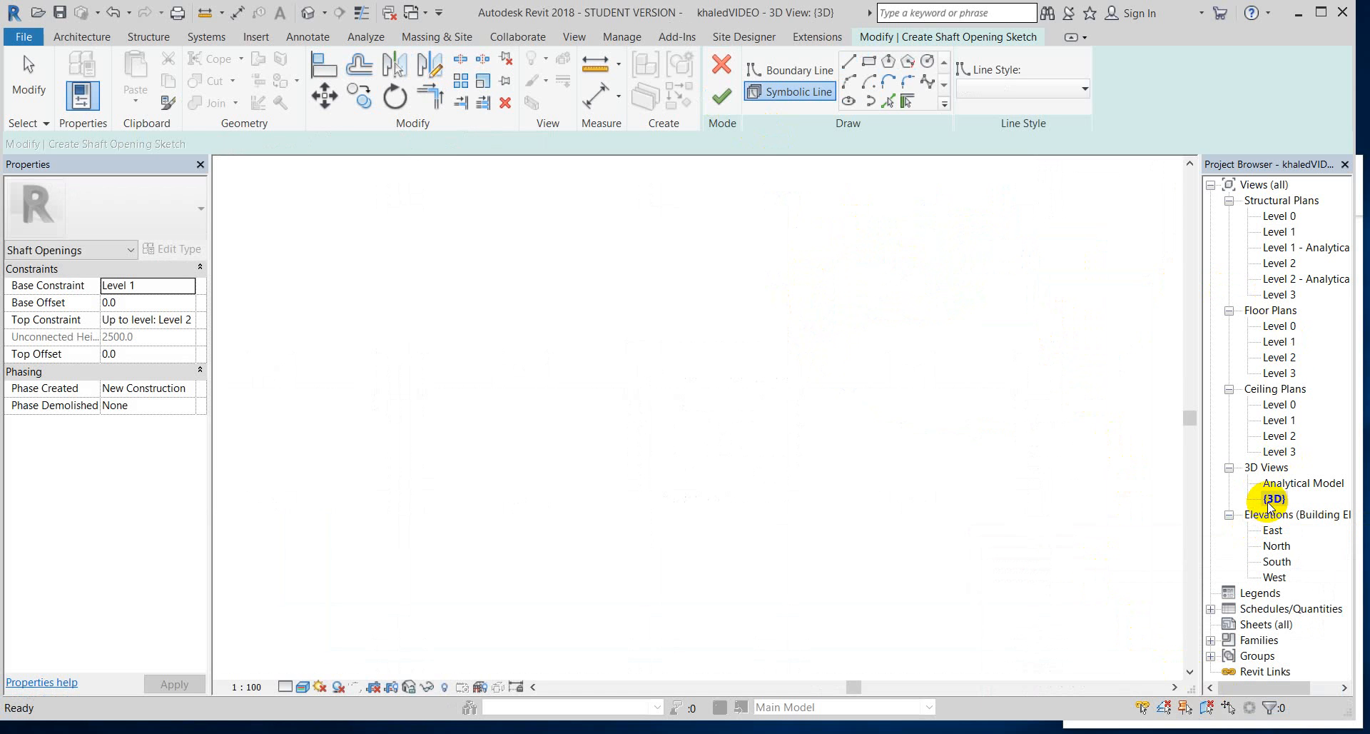
{"action": "scroll", "coordinate": [853, 330], "scroll_direction": "down", "scroll_amount": 2}
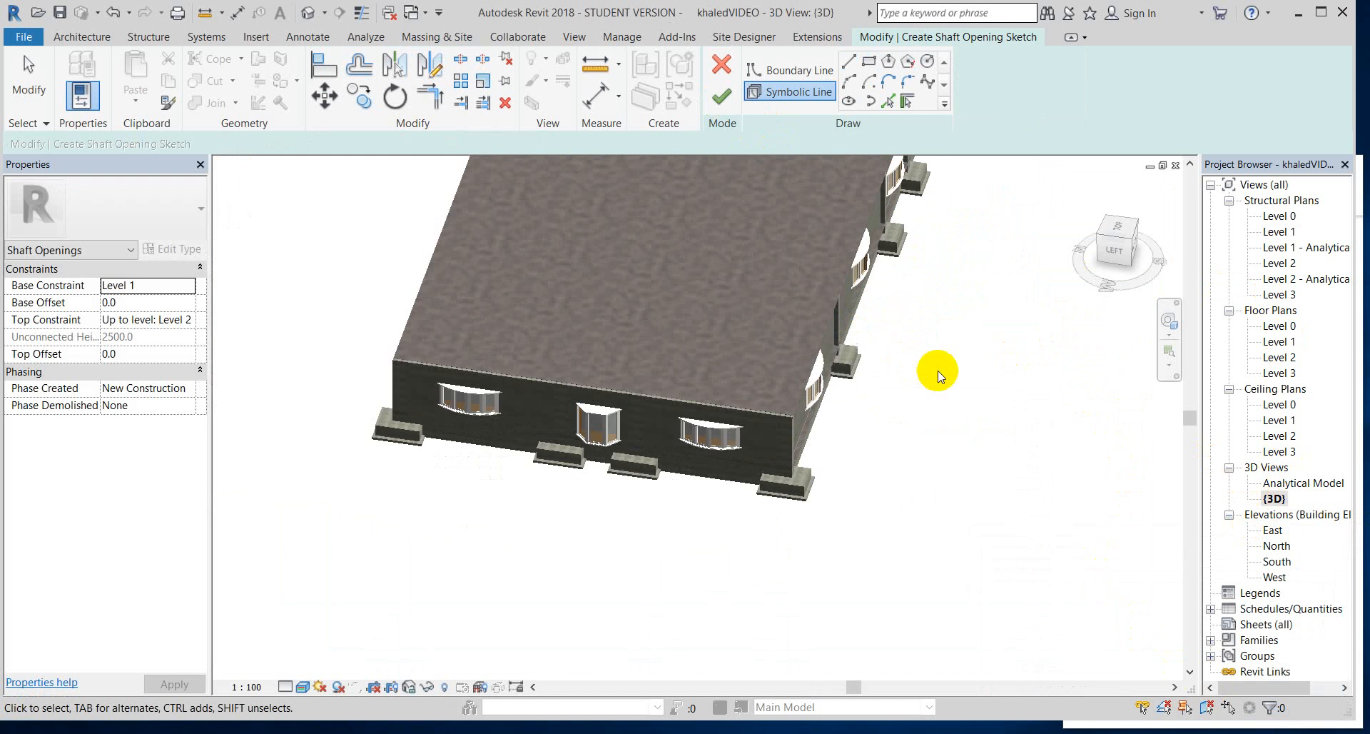
{"action": "scroll", "coordinate": [862, 321], "scroll_direction": "down", "scroll_amount": 2}
{"action": "middle_click_drag", "start_coordinate": [967, 352], "coordinate": [936, 458]}
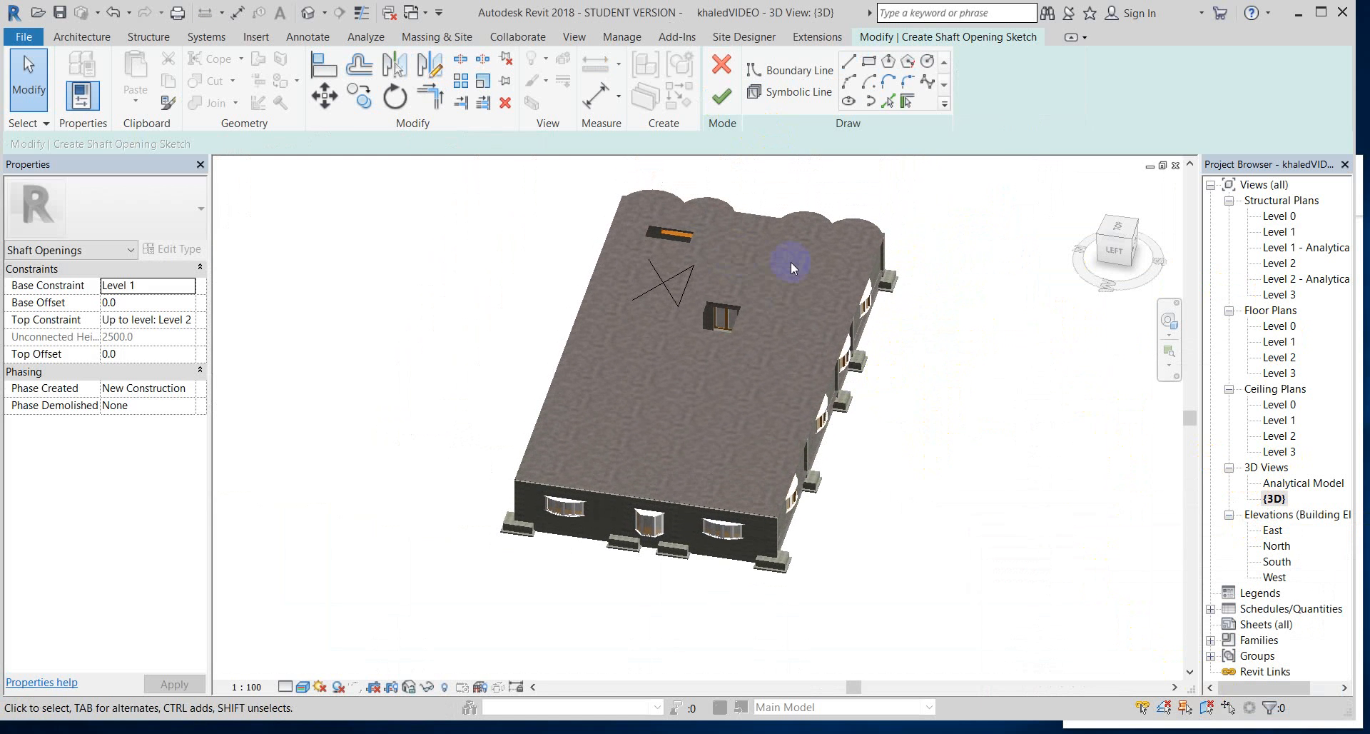
{"action": "middle_click_drag", "start_coordinate": [790, 262], "coordinate": [820, 318]}
{"action": "middle_click_drag", "start_coordinate": [942, 238], "coordinate": [1006, 303]}
{"action": "left_click", "coordinate": [1087, 187]}
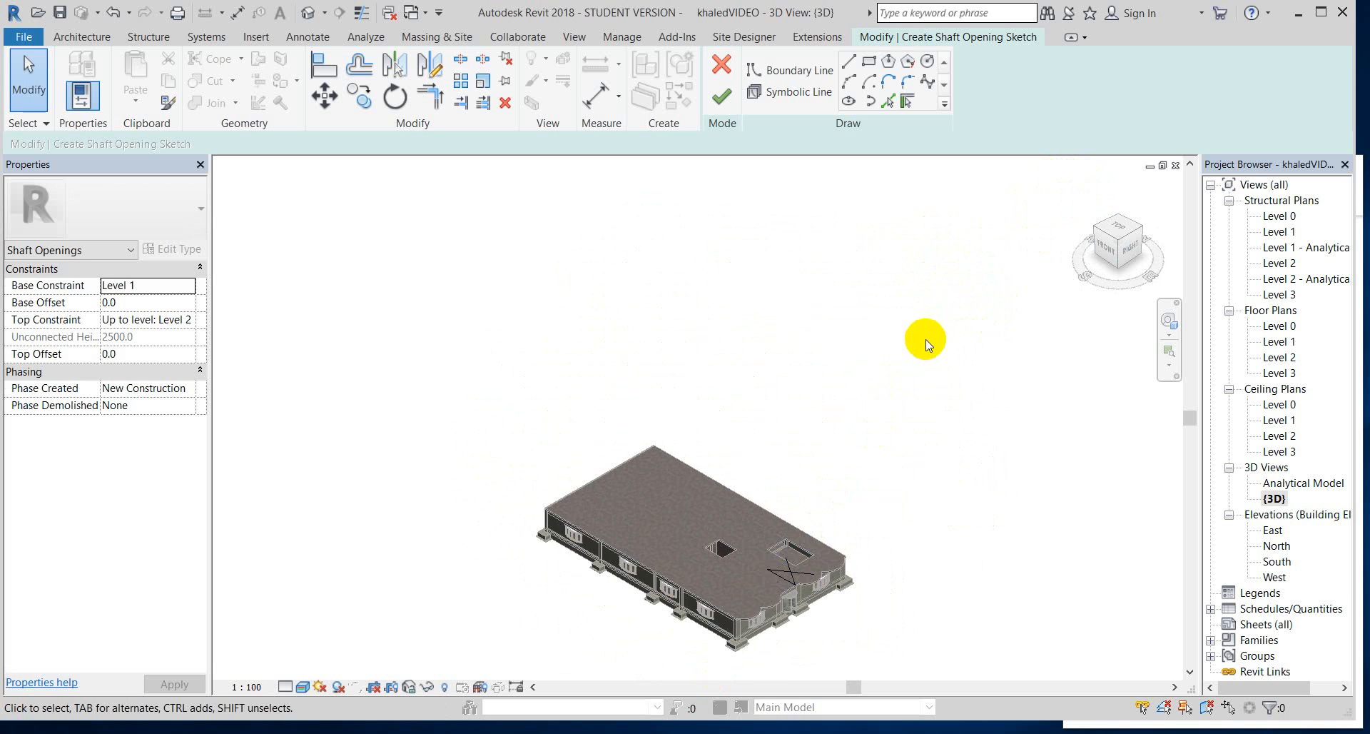
{"action": "scroll", "coordinate": [928, 371], "scroll_direction": "up", "scroll_amount": 3}
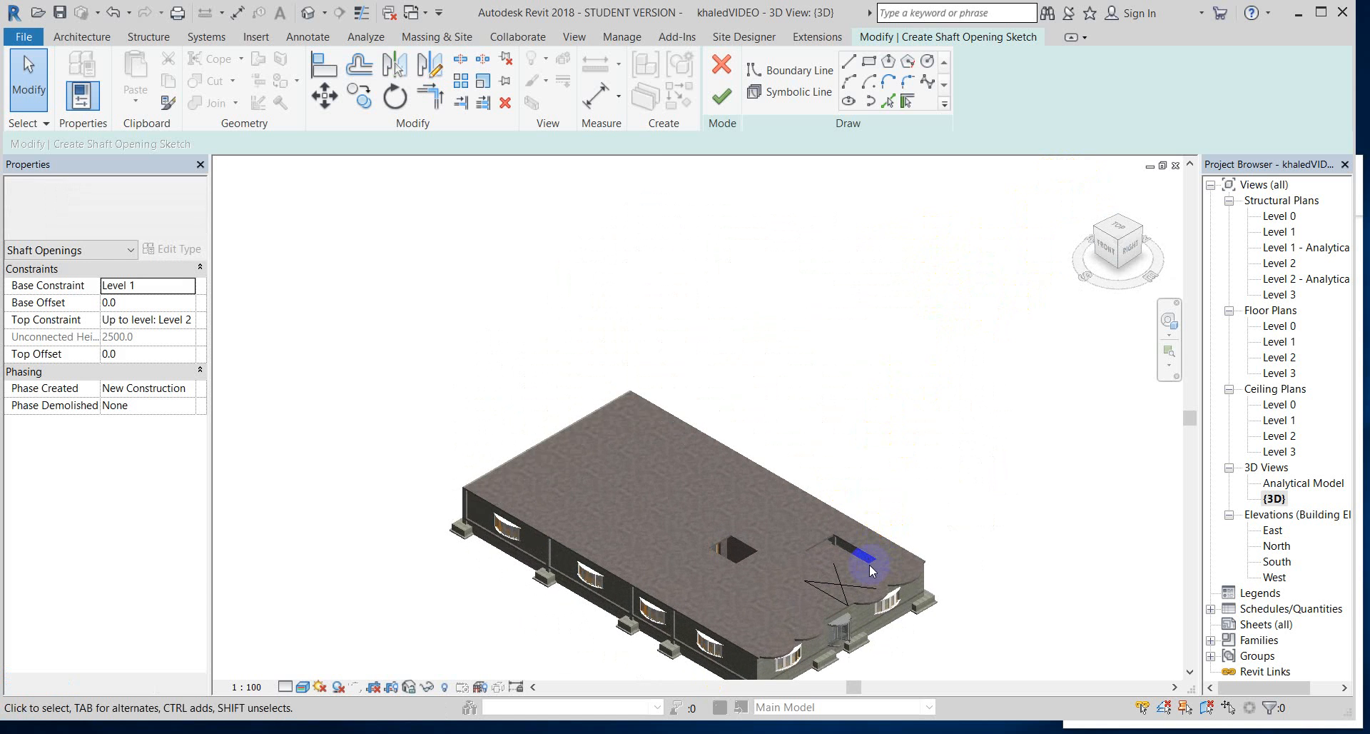
{"action": "scroll", "coordinate": [939, 495], "scroll_direction": "down", "scroll_amount": 3}
{"action": "middle_click_drag", "start_coordinate": [940, 495], "coordinate": [861, 536], "text": "shift"}
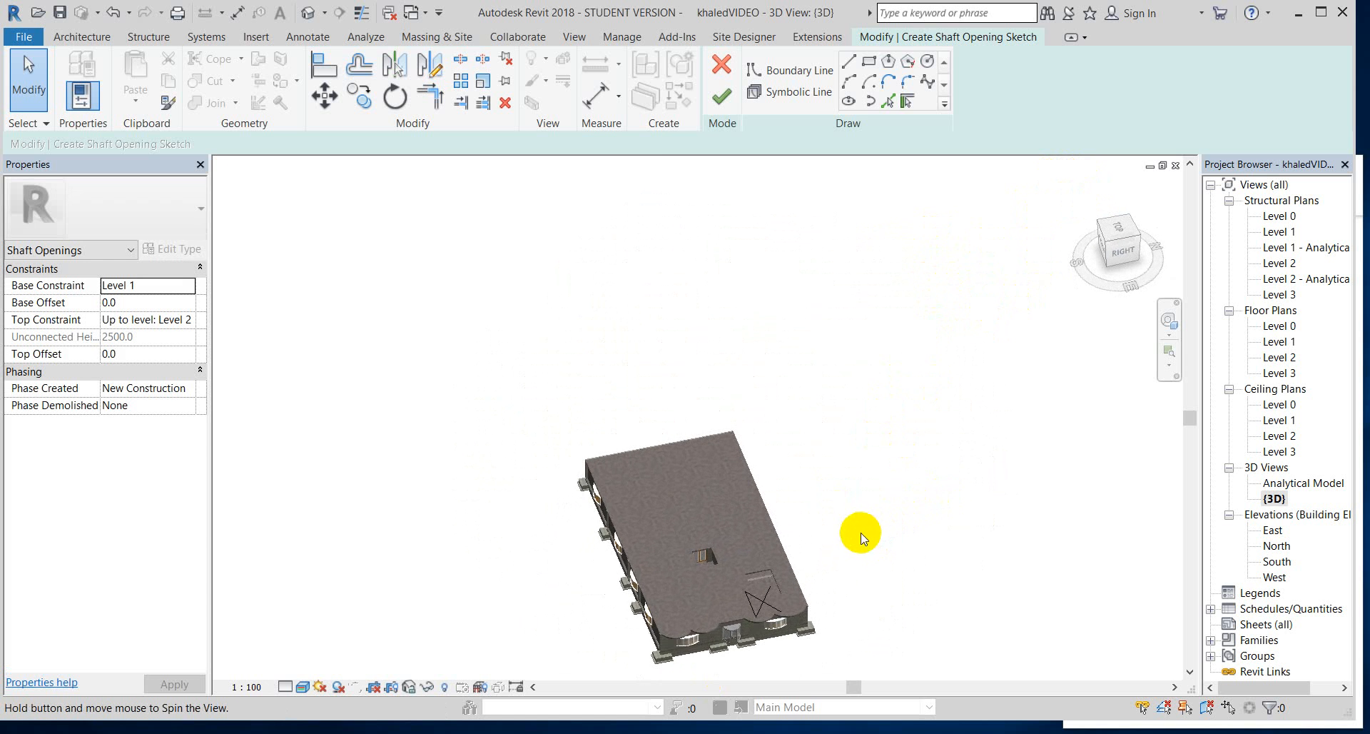
{"action": "scroll", "coordinate": [762, 569], "scroll_direction": "up", "scroll_amount": 5}
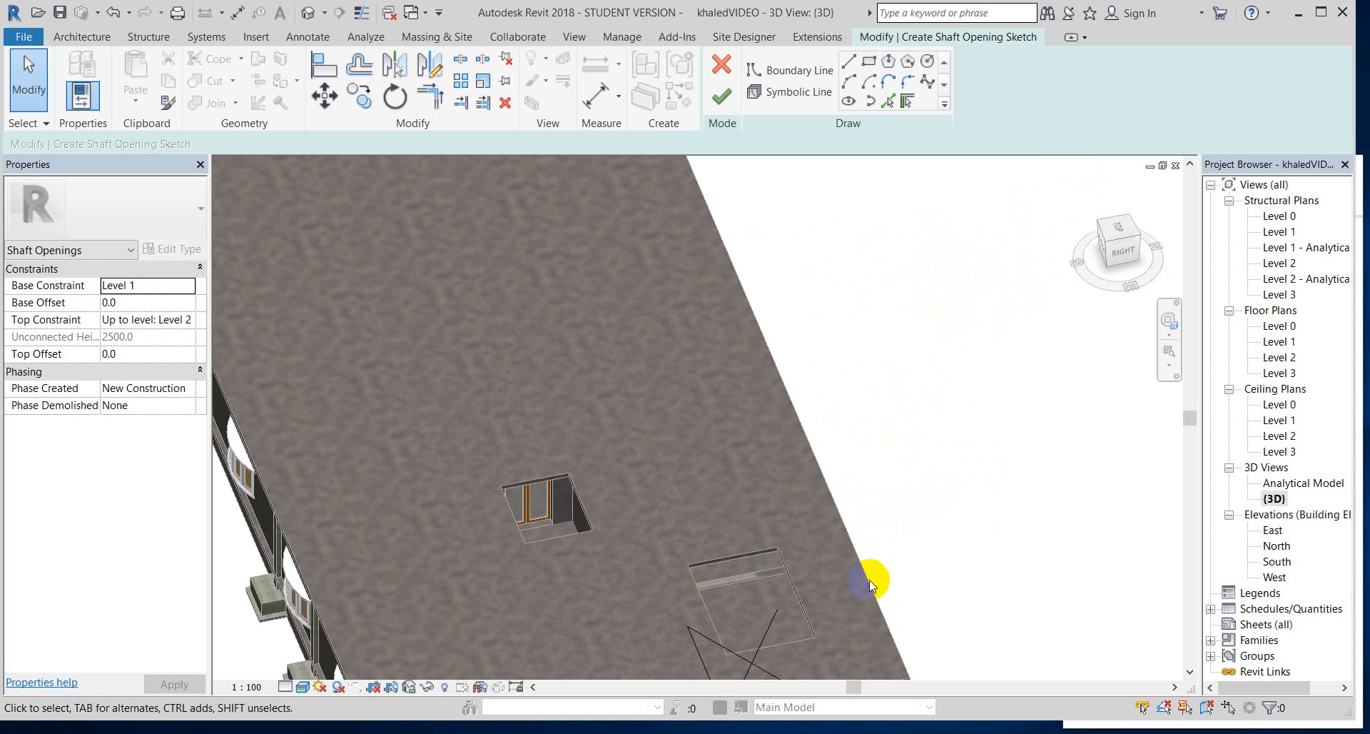
{"action": "middle_click_drag", "start_coordinate": [949, 541], "coordinate": [1077, 389], "text": "shift"}
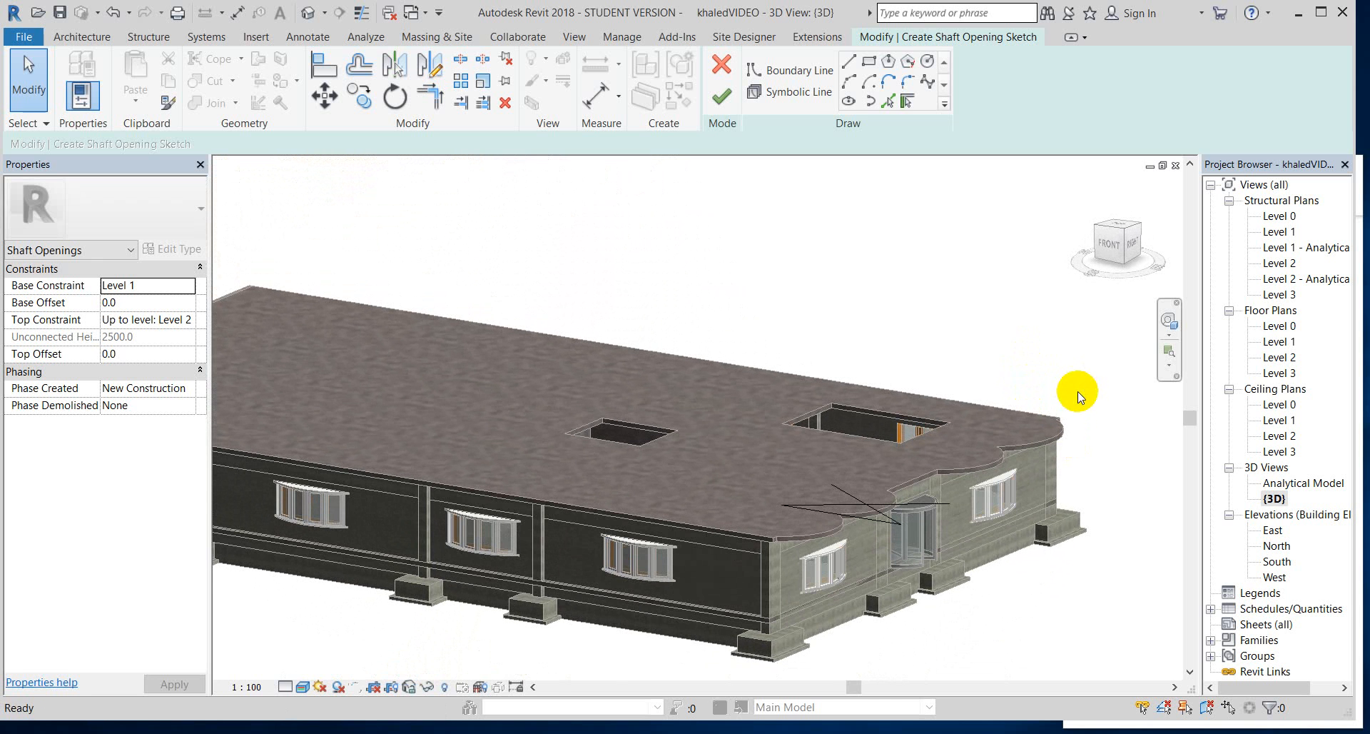
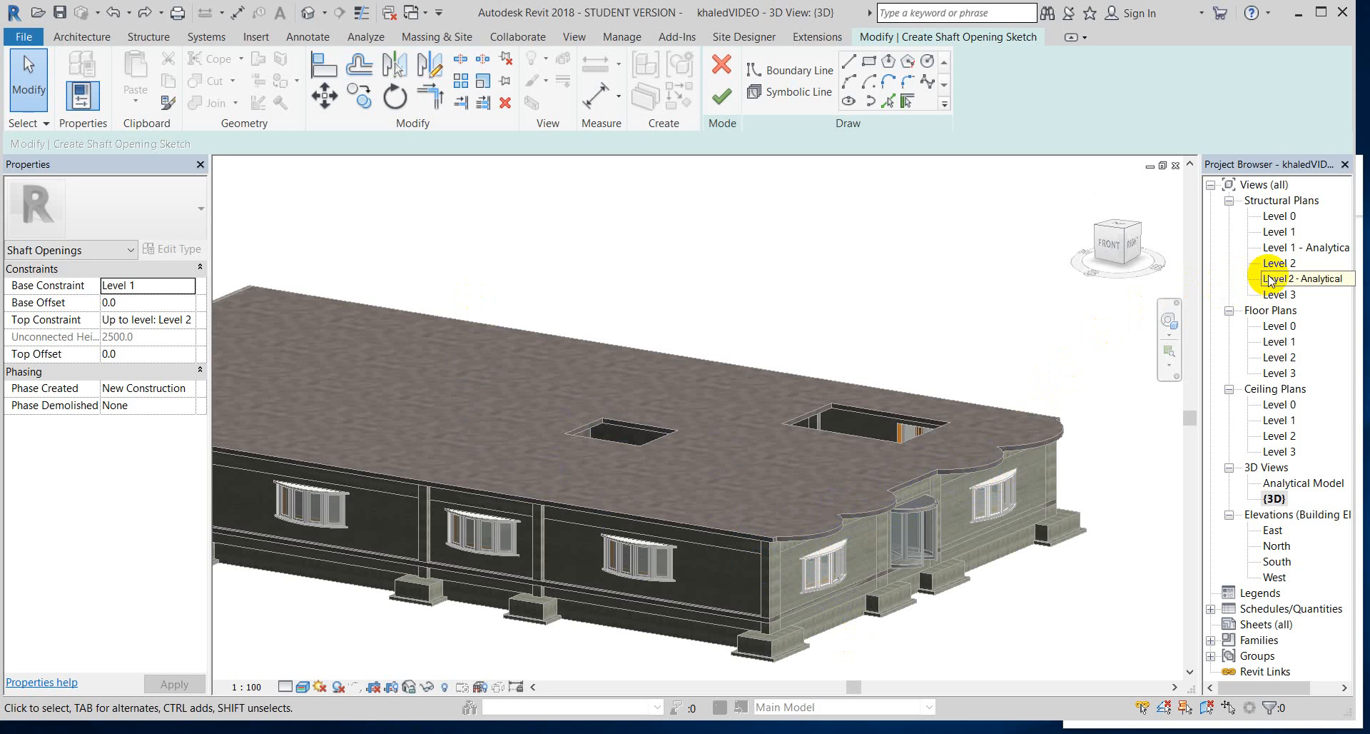
- Return to the Level 1 structural plan and discard the unfinished shaft opening sketch
{"action": "double_click", "coordinate": [1280, 234]}
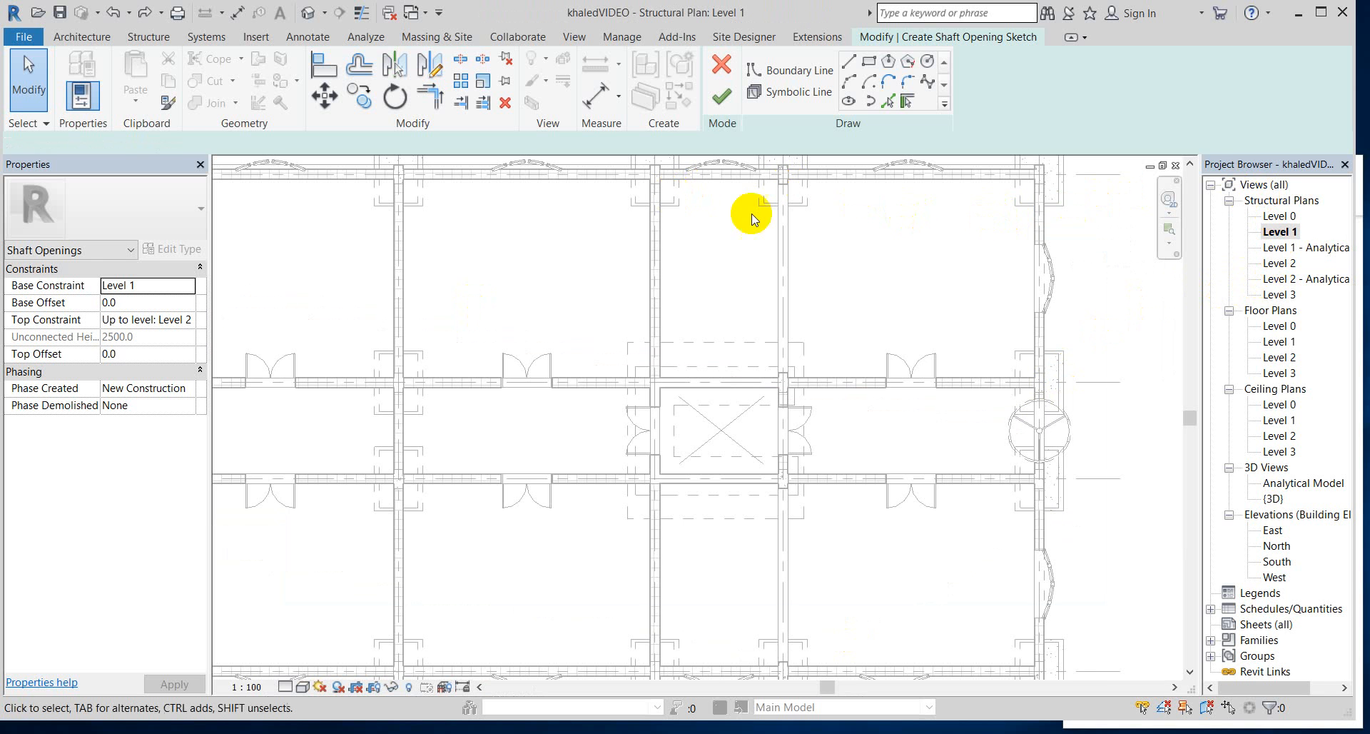
{"action": "left_click", "coordinate": [719, 64]}
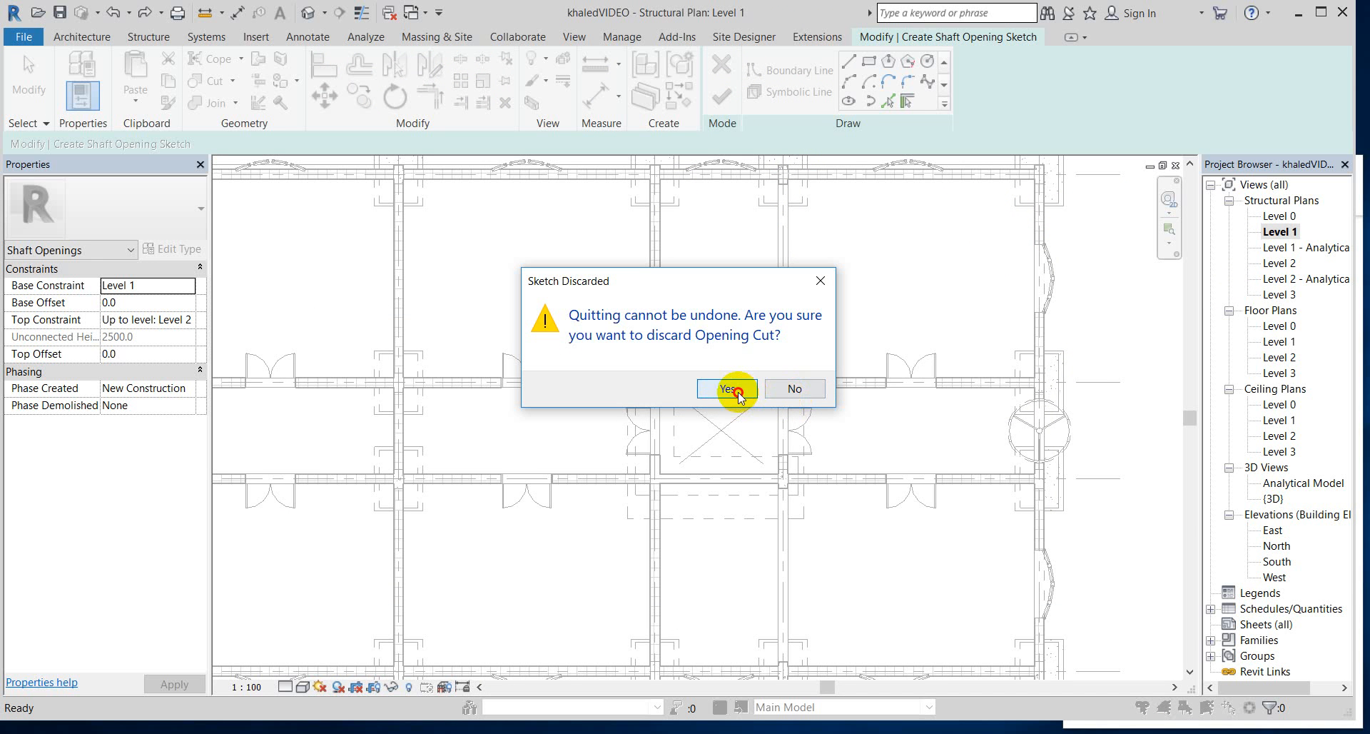
{"action": "left_click", "coordinate": [738, 392]}
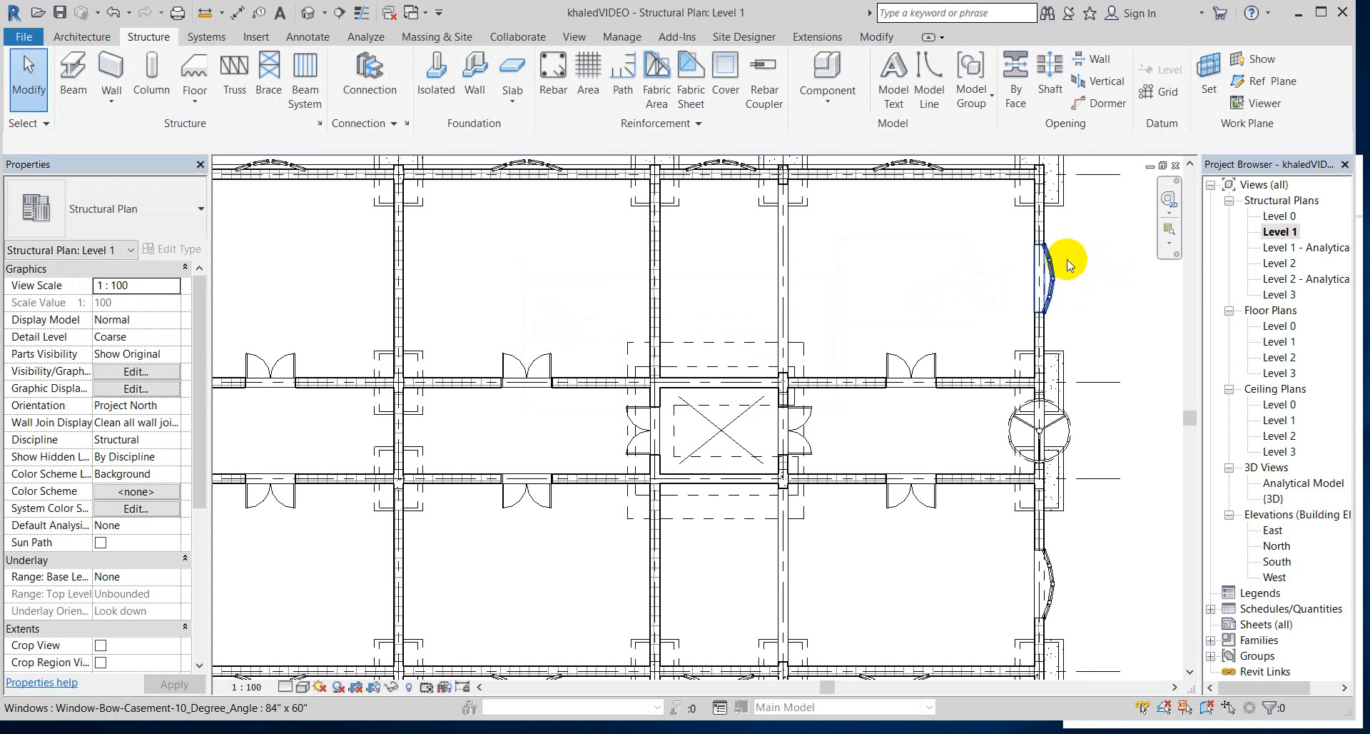
{"action": "scroll", "coordinate": [999, 214], "scroll_direction": "down", "scroll_amount": 2}
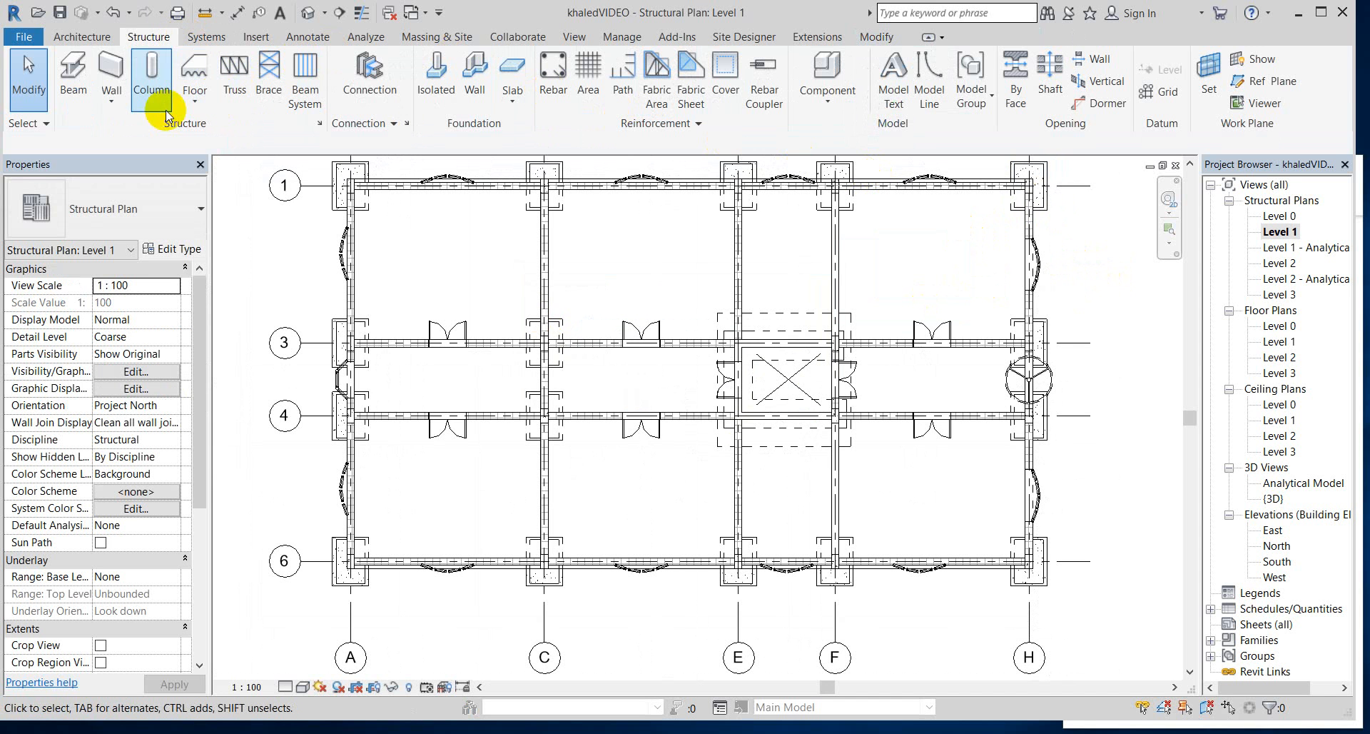
- Start a structural floor boundary of type SS 10 on Level 1 and try an arc at the upper bow window on grid H
{"action": "left_click", "coordinate": [197, 105]}
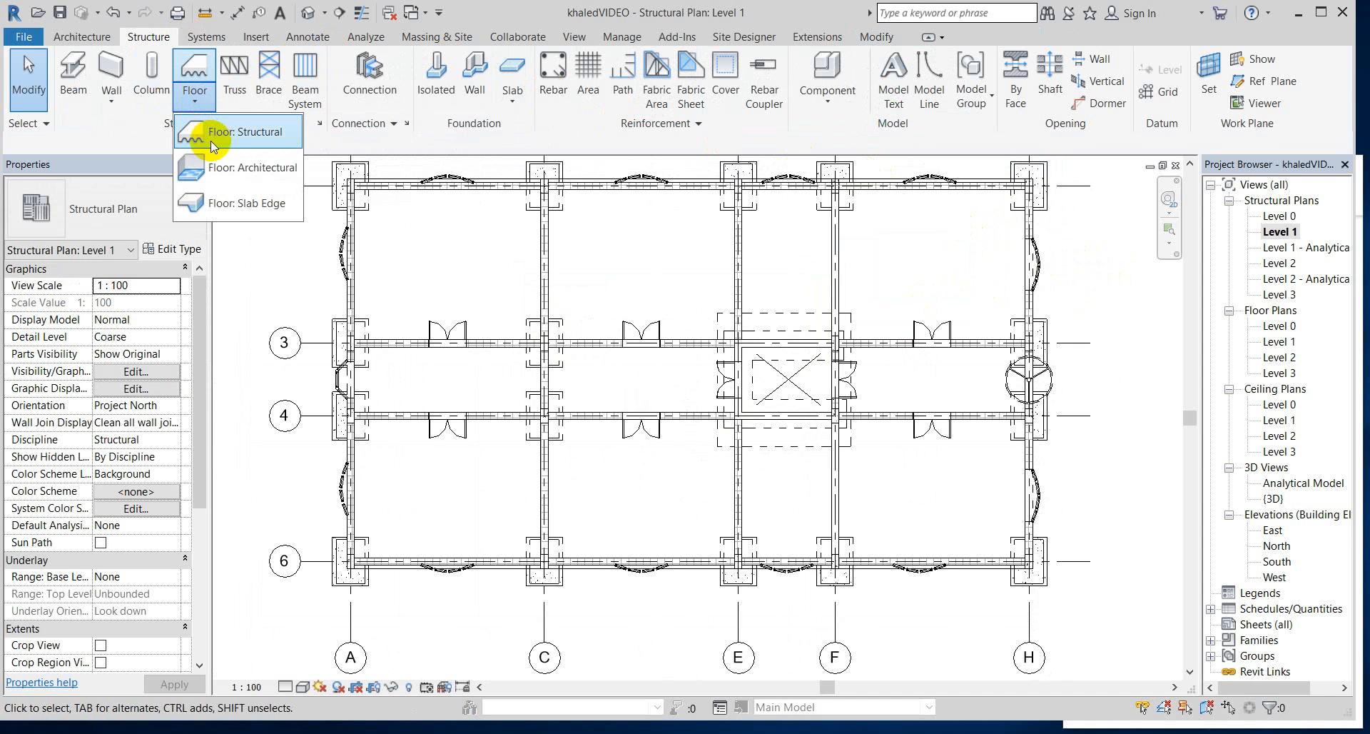
{"action": "left_click", "coordinate": [212, 142]}
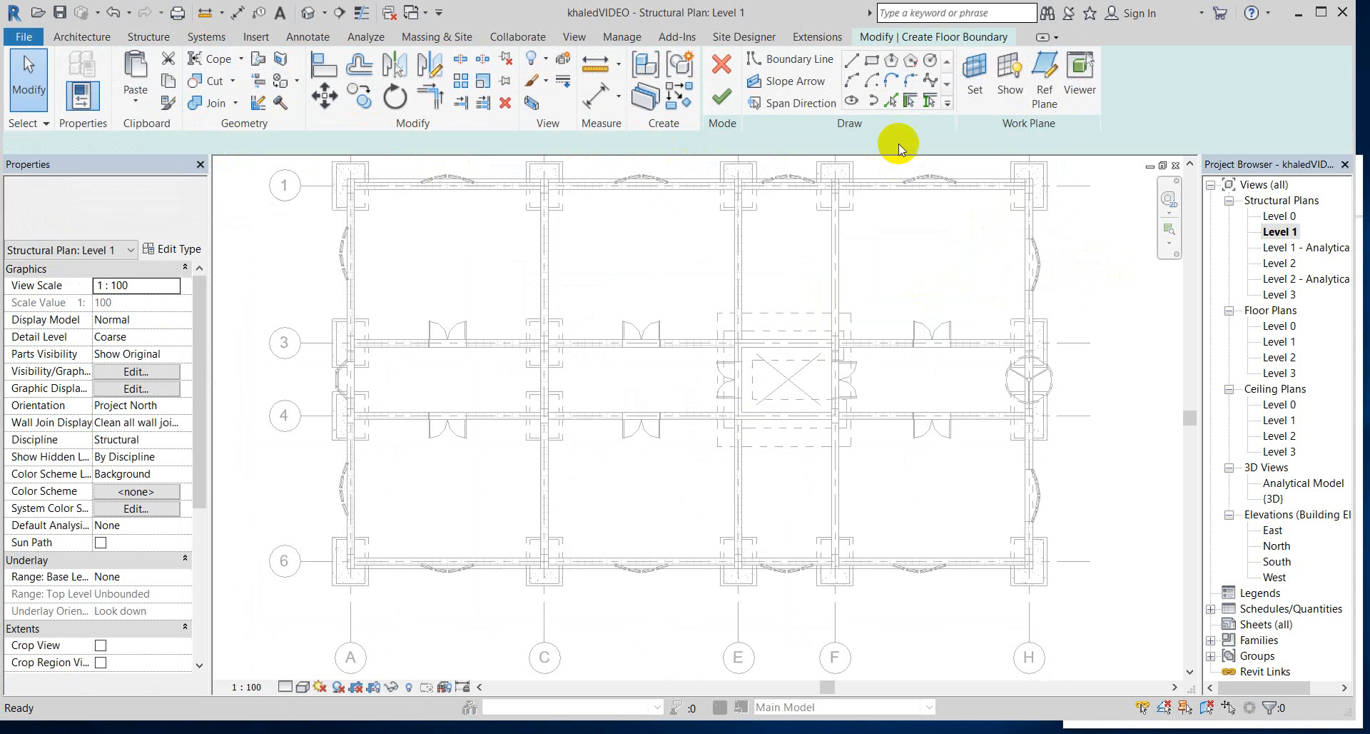
{"action": "left_click", "coordinate": [851, 83]}
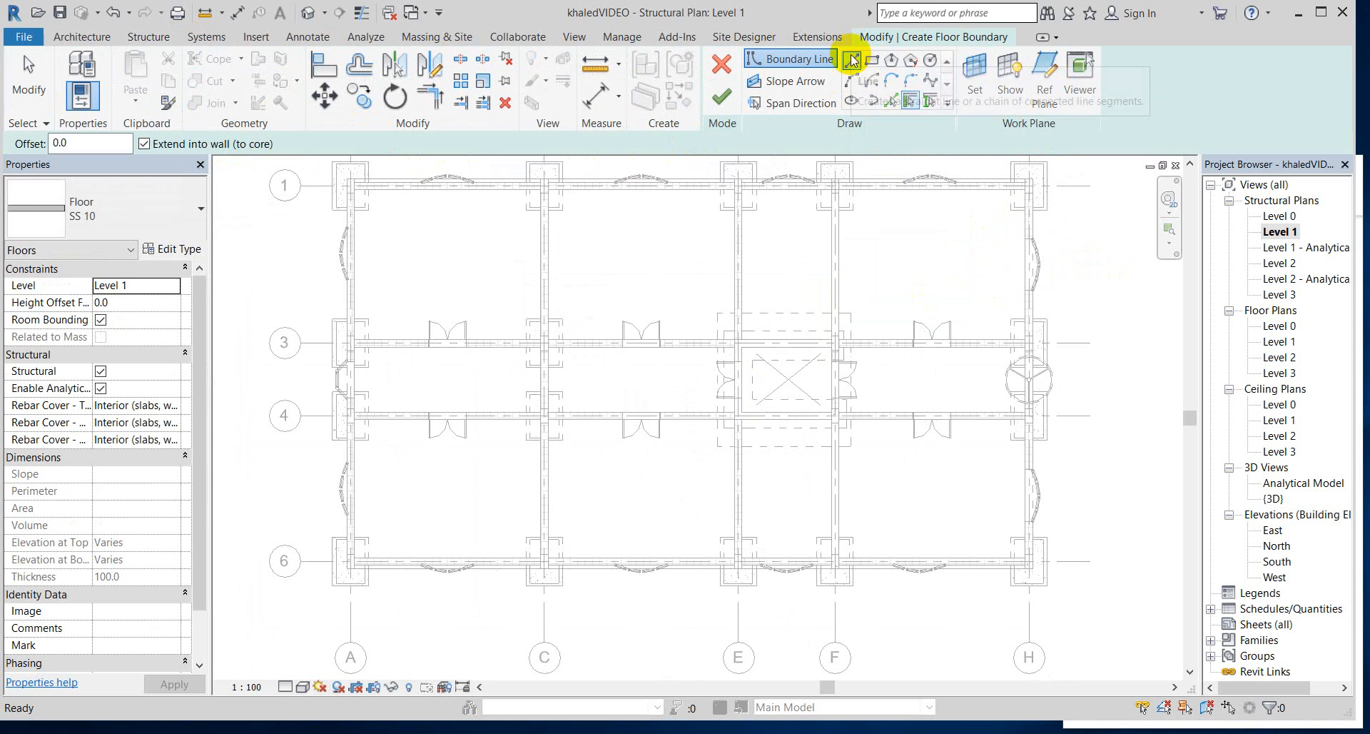
{"action": "left_click", "coordinate": [873, 82]}
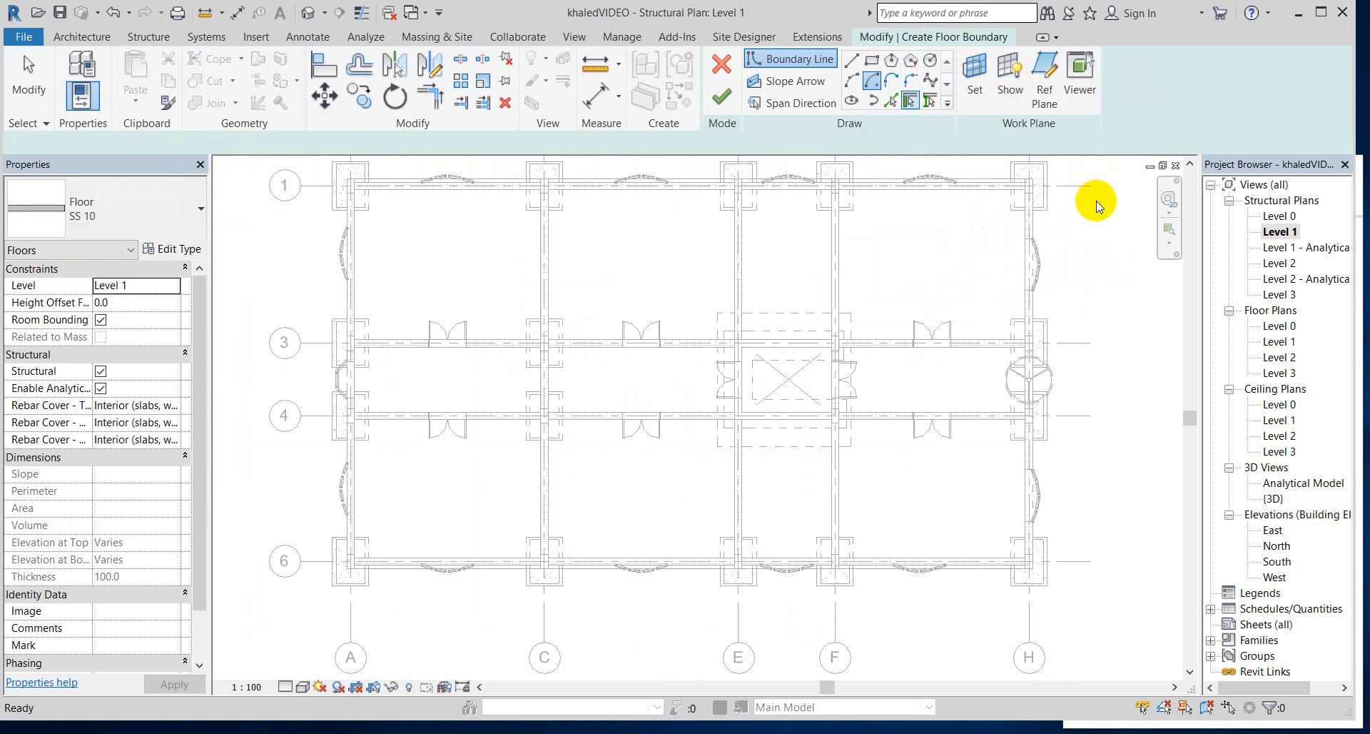
{"action": "left_click", "coordinate": [1032, 238]}
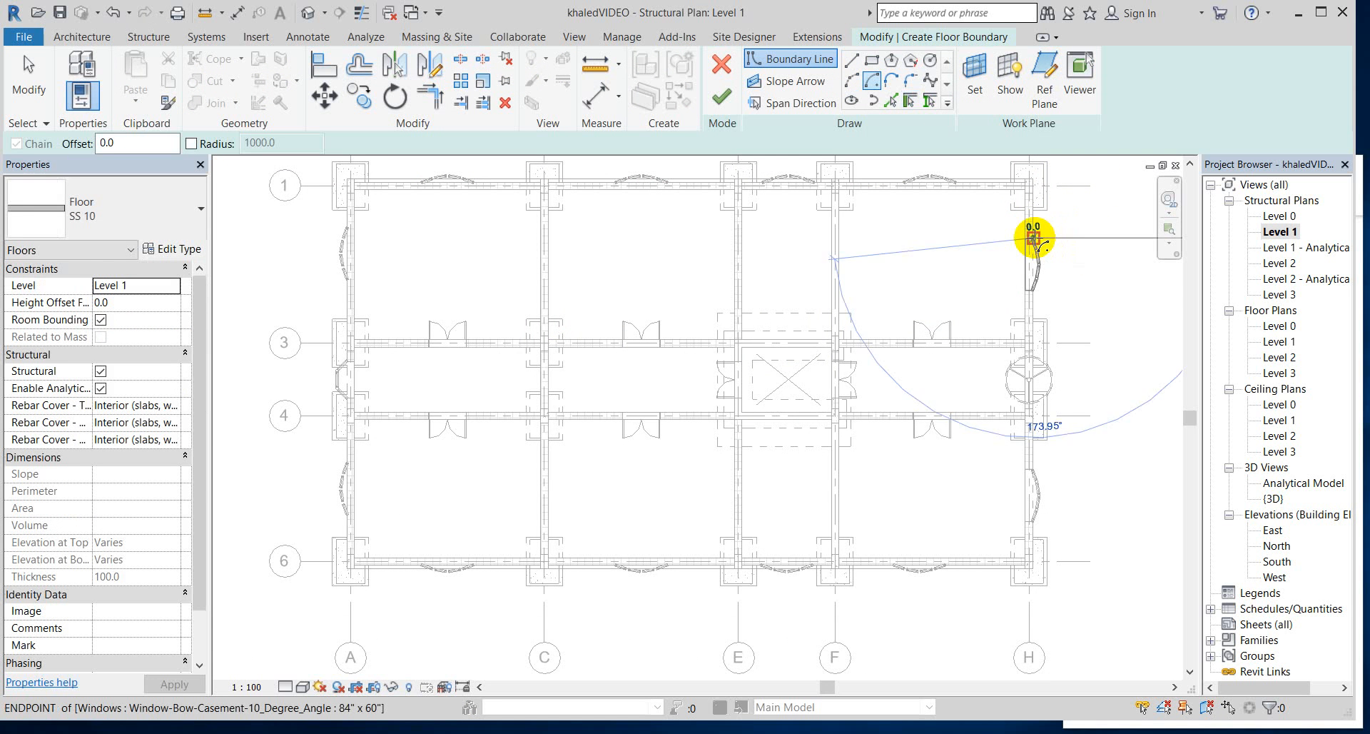
{"action": "key", "text": "Escape"}
{"action": "key", "text": "Escape"}
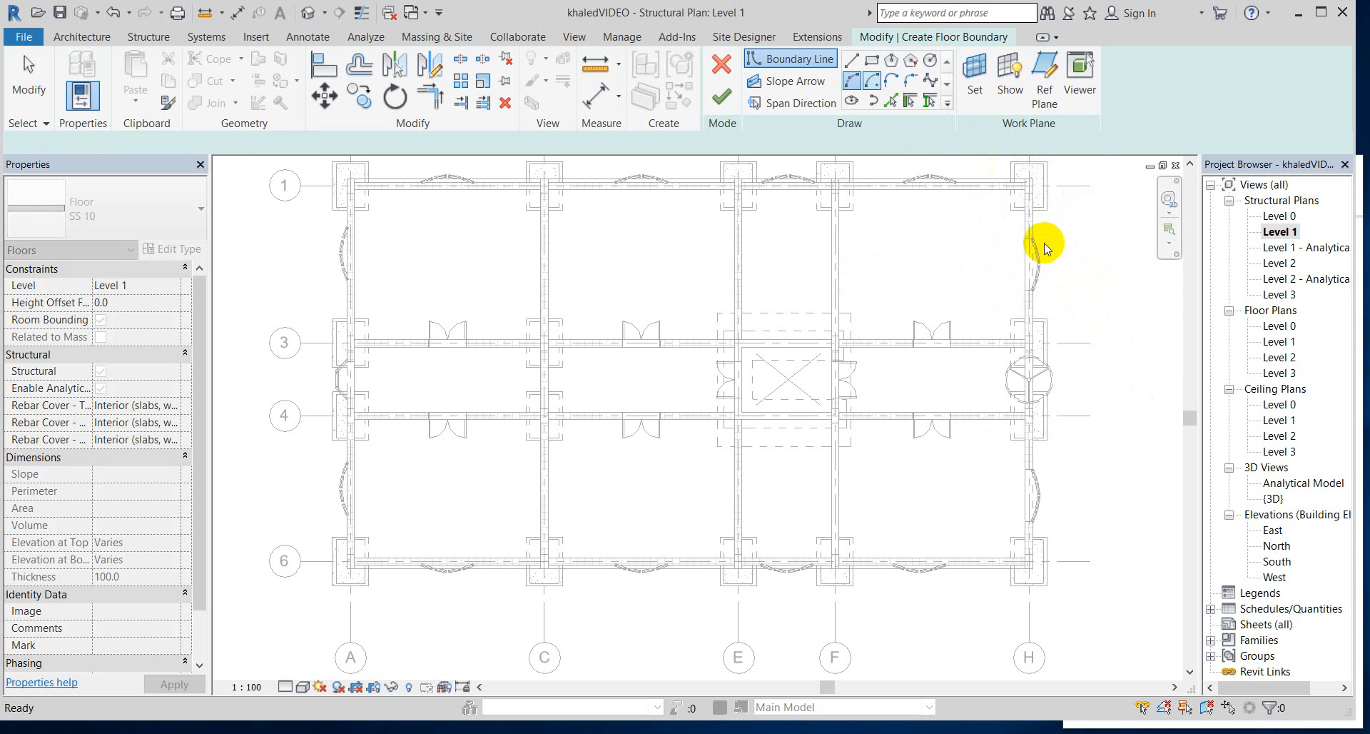
{"action": "left_click", "coordinate": [1030, 238]}
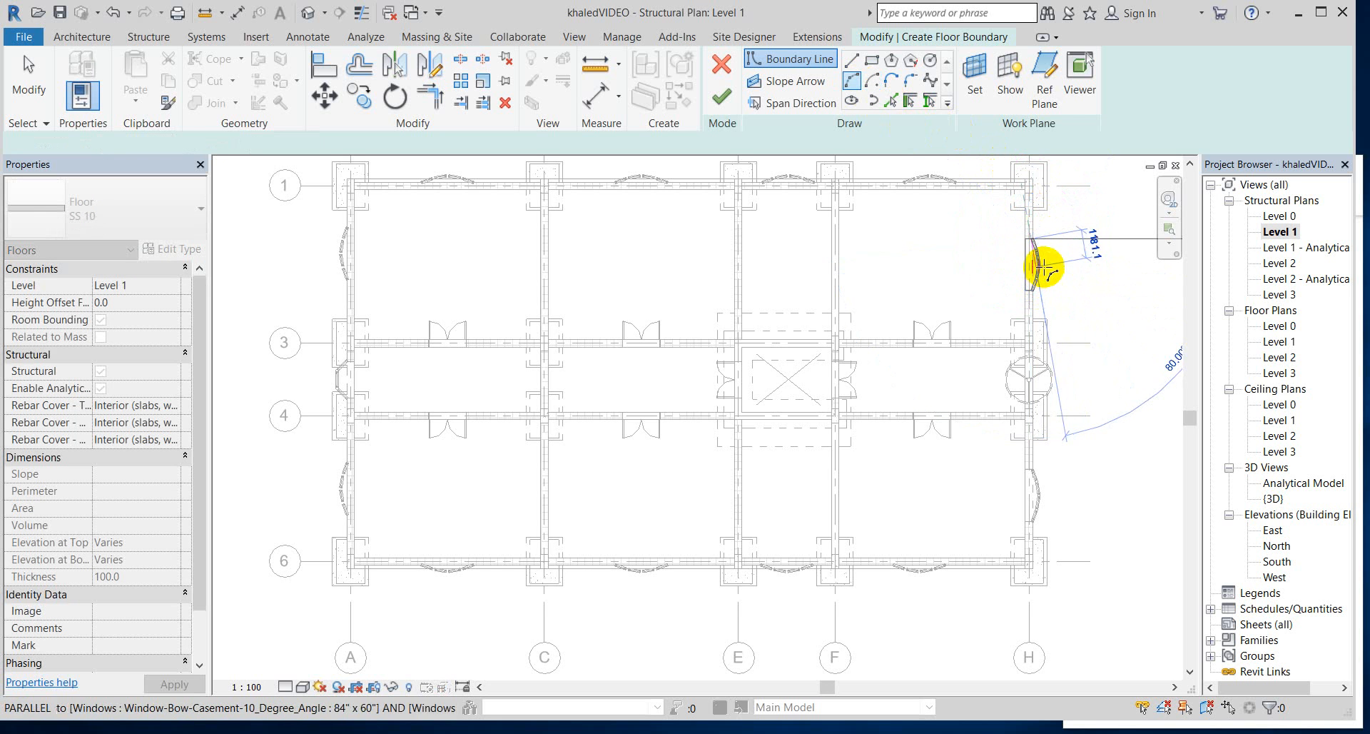
{"action": "scroll", "coordinate": [1044, 264], "scroll_direction": "up", "scroll_amount": 3}
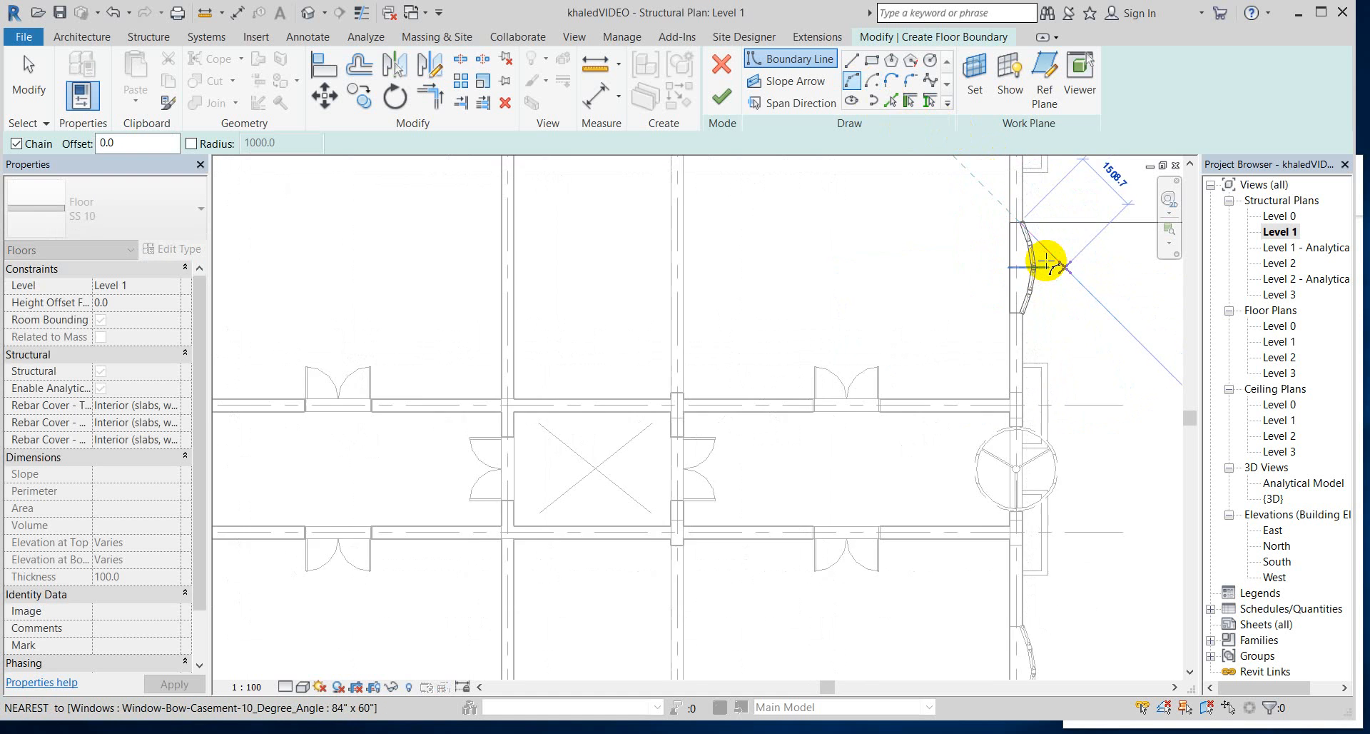
{"action": "scroll", "coordinate": [1045, 264], "scroll_direction": "up", "scroll_amount": 2}
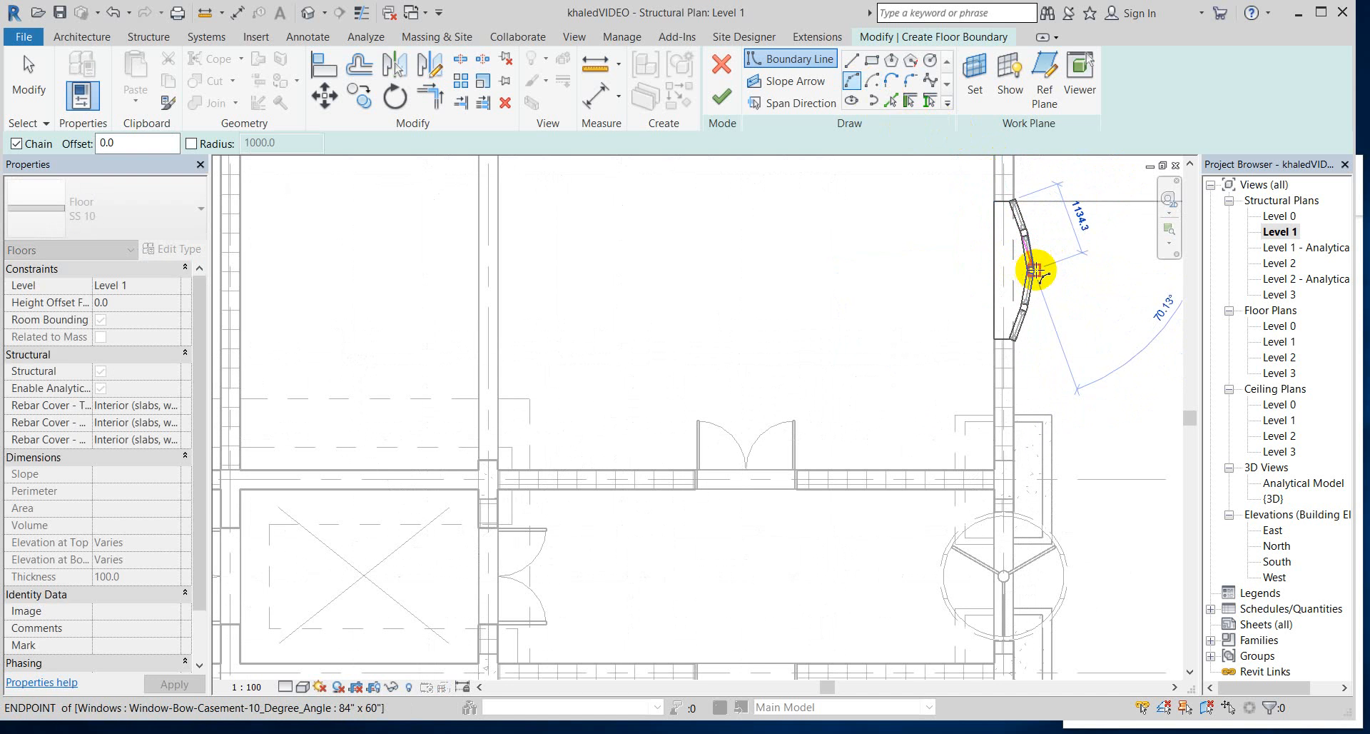
{"action": "left_click", "coordinate": [1036, 270]}
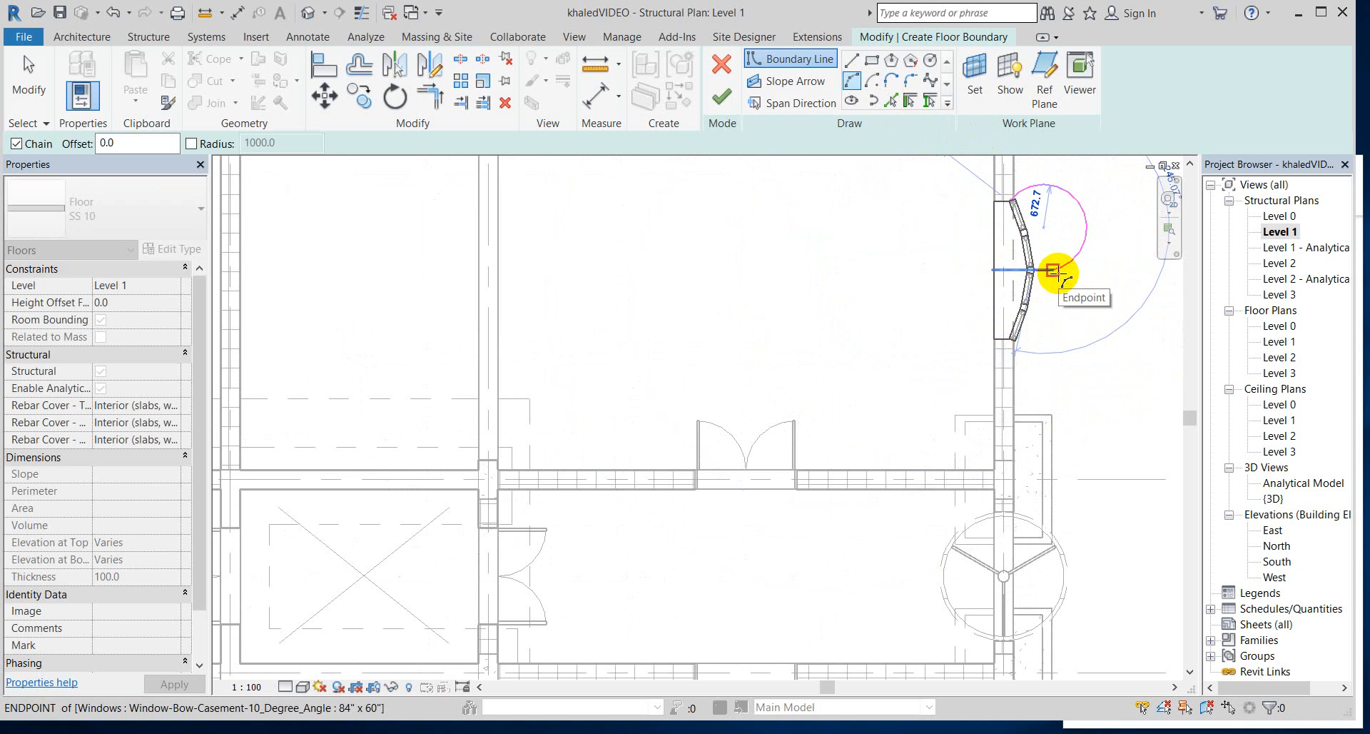
{"action": "key", "text": "Escape"}
{"action": "key", "text": "Escape"}
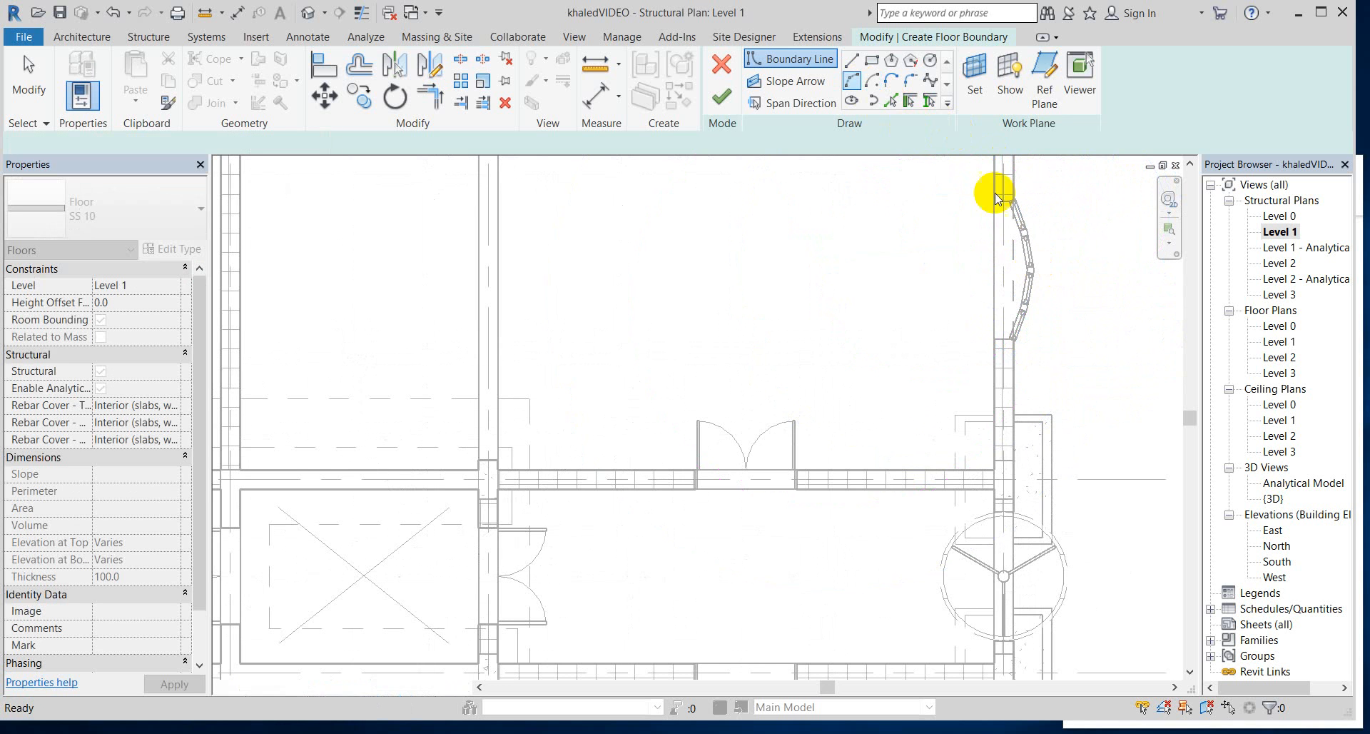
- Sketch a three-point arc of the floor boundary around the outside of the bow window on grid H between grids 1 and 3
{"action": "left_click", "coordinate": [852, 81]}
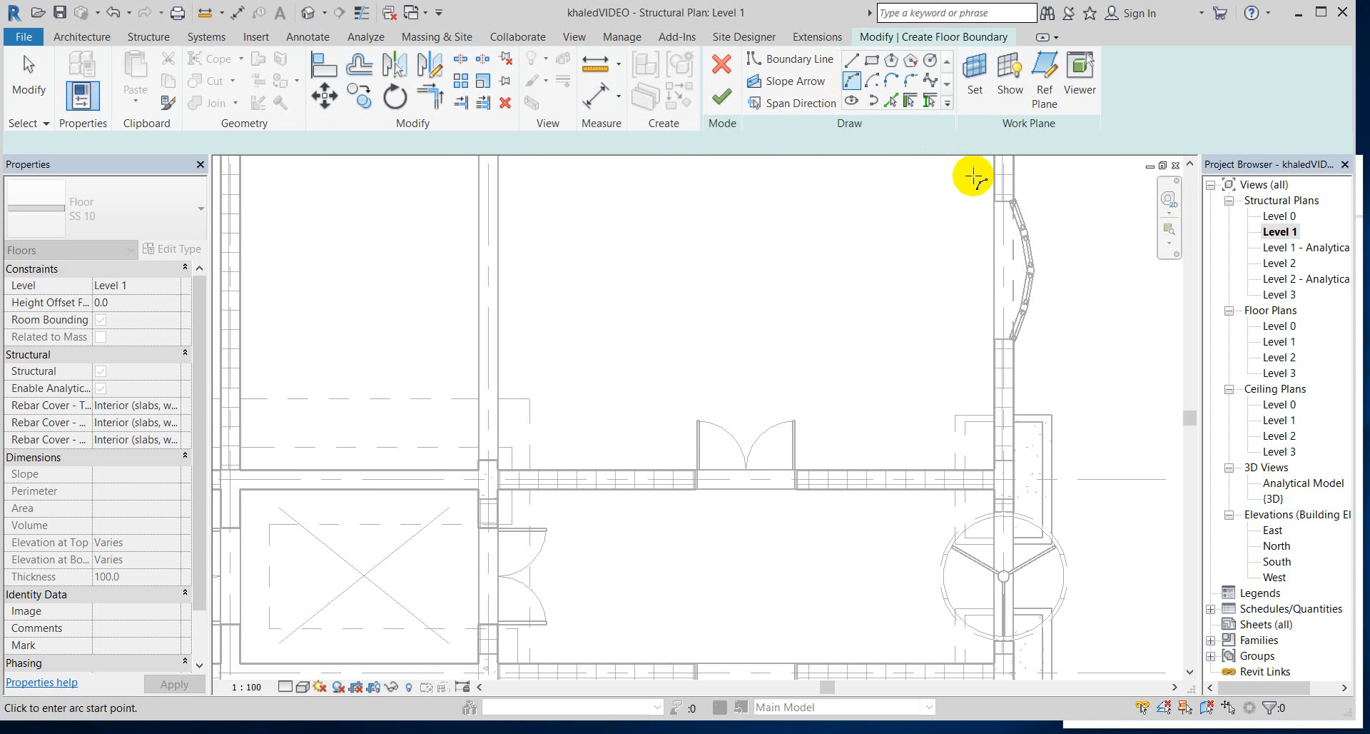
{"action": "left_click", "coordinate": [1009, 203]}
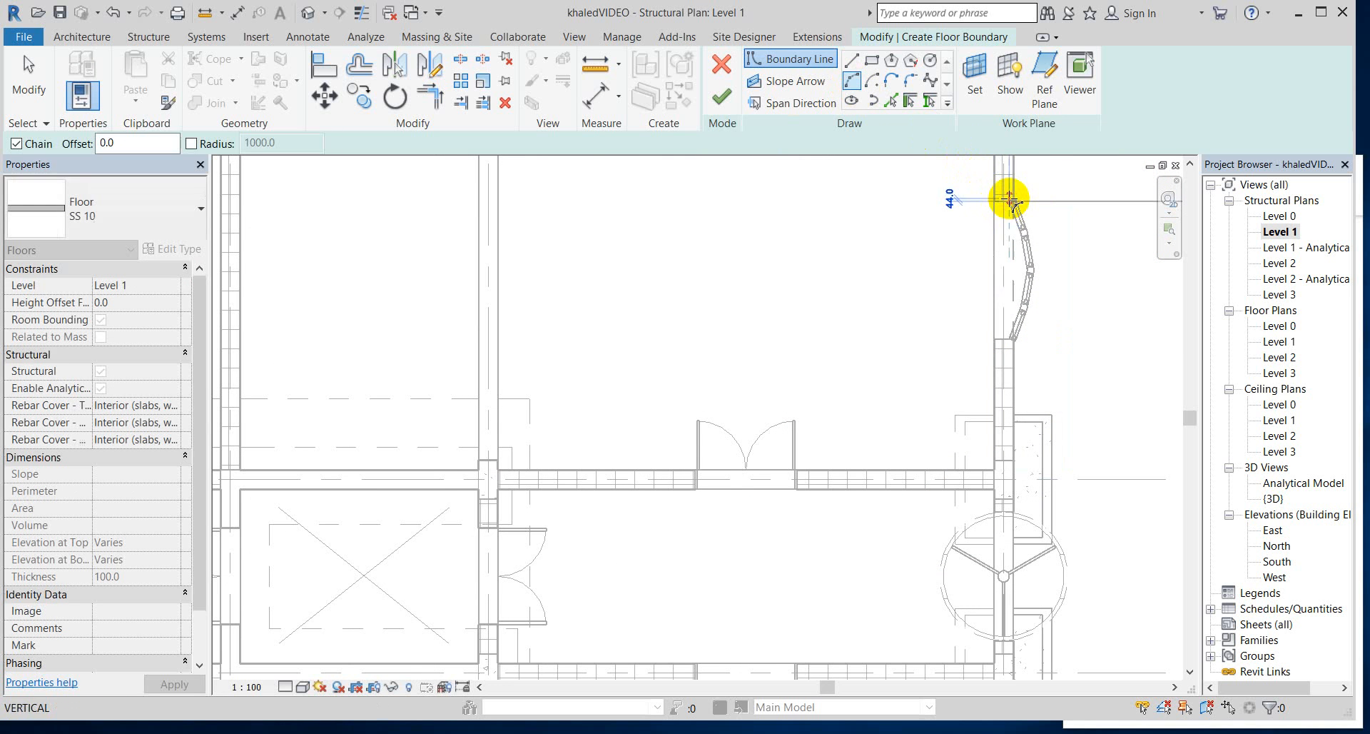
{"action": "left_click", "coordinate": [1022, 336]}
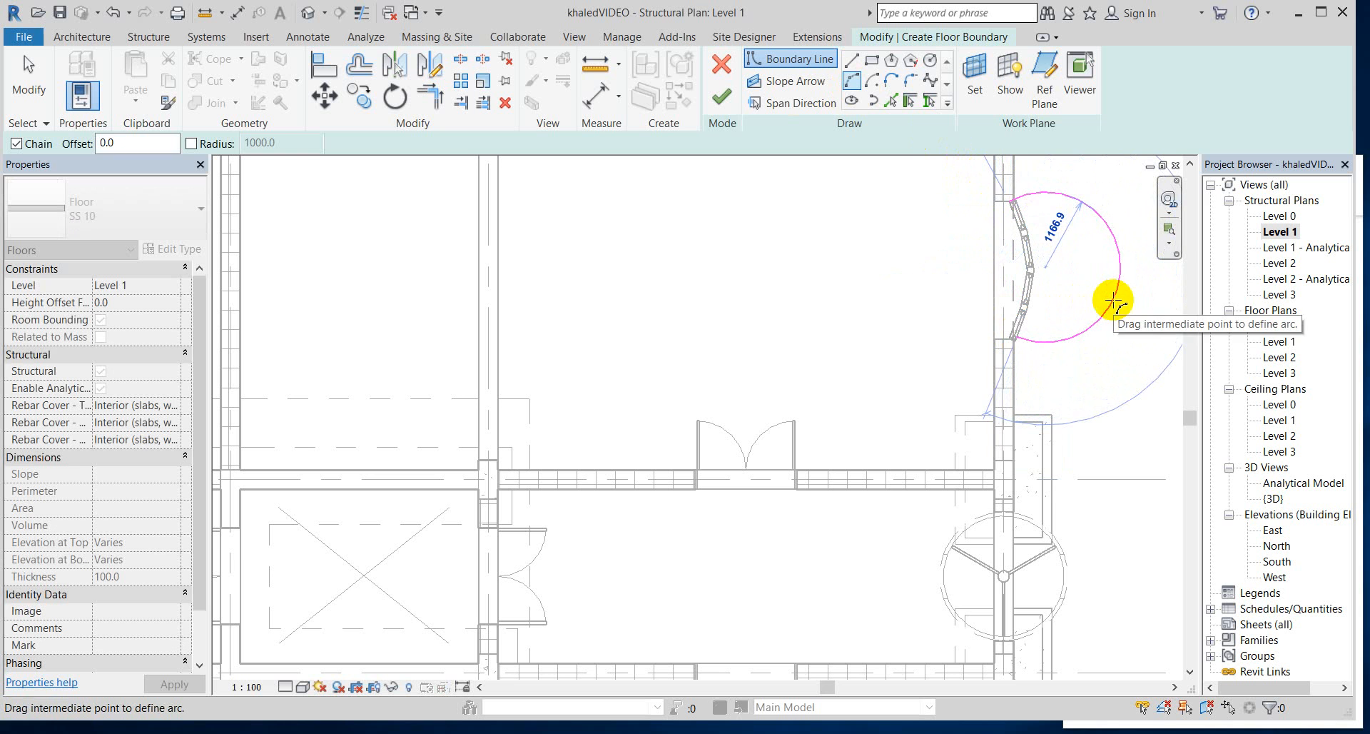
{"action": "left_click", "coordinate": [1059, 296]}
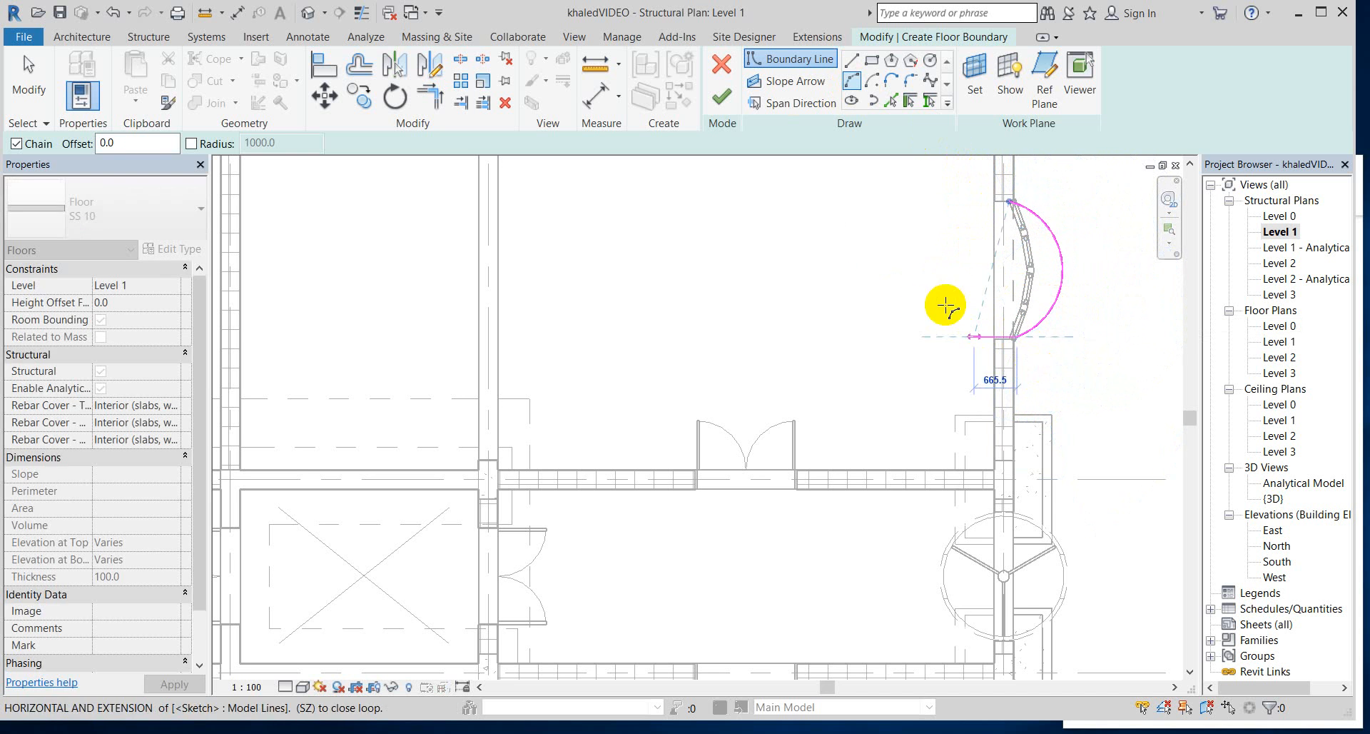
{"action": "key", "text": "Escape"}
{"action": "key", "text": "Escape"}
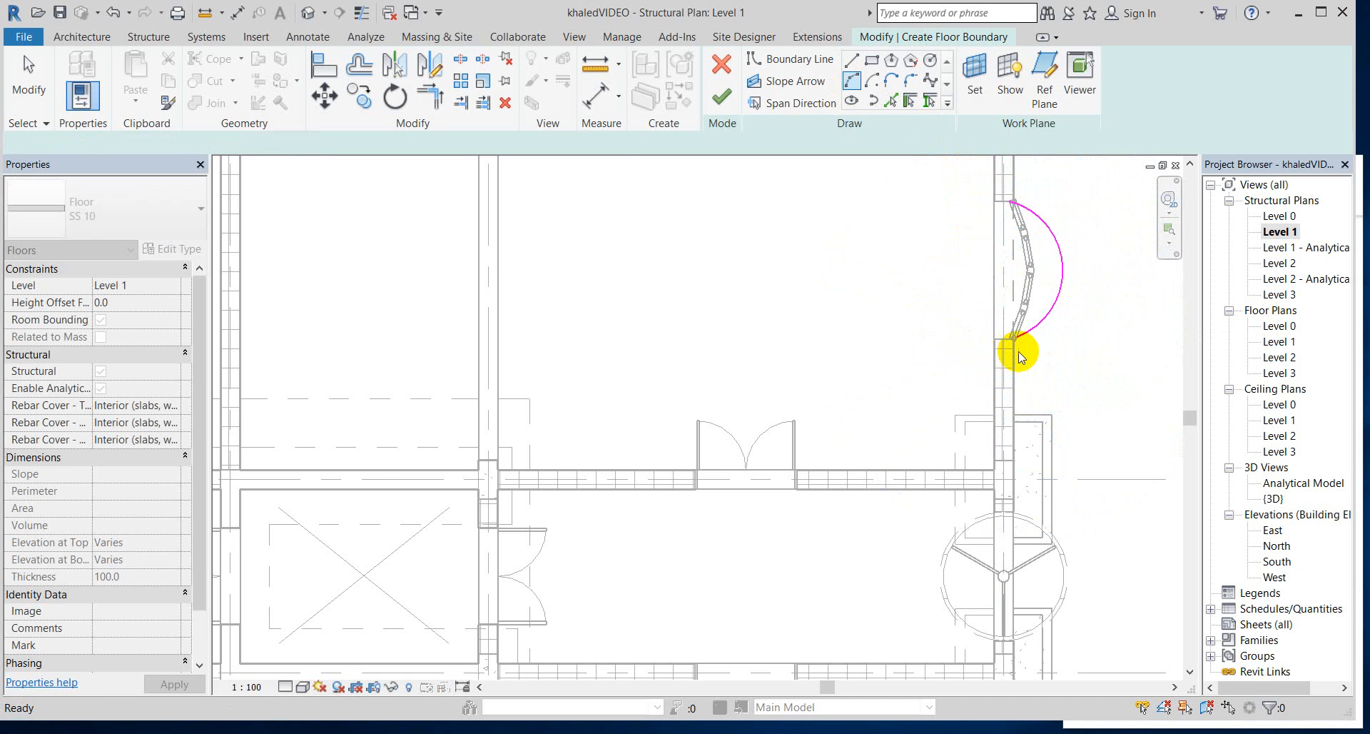
- Try to continue the floor boundary with a straight line from the arc's lower end towards grids F and 1, and finish the sketch
{"action": "scroll", "coordinate": [1027, 363], "scroll_direction": "down", "scroll_amount": 2}
{"action": "scroll", "coordinate": [994, 294], "scroll_direction": "down", "scroll_amount": 1}
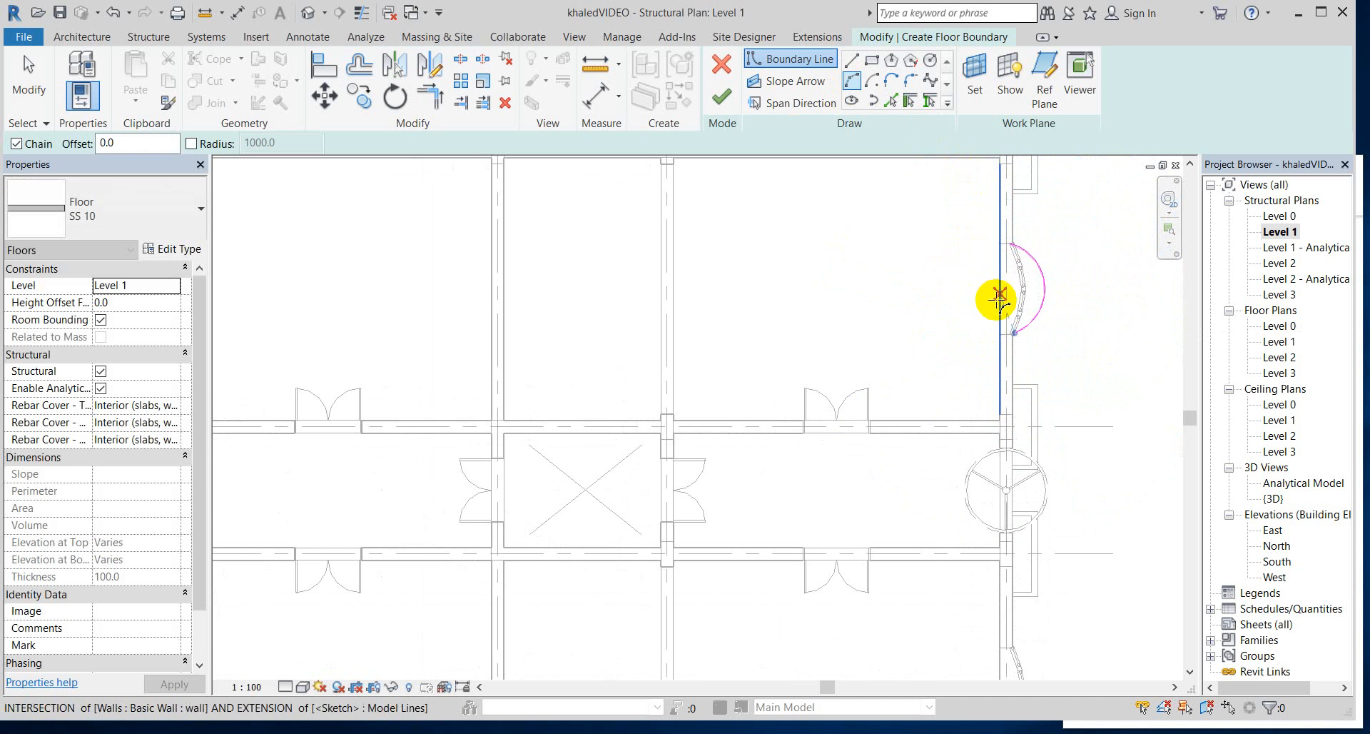
{"action": "left_click", "coordinate": [853, 62]}
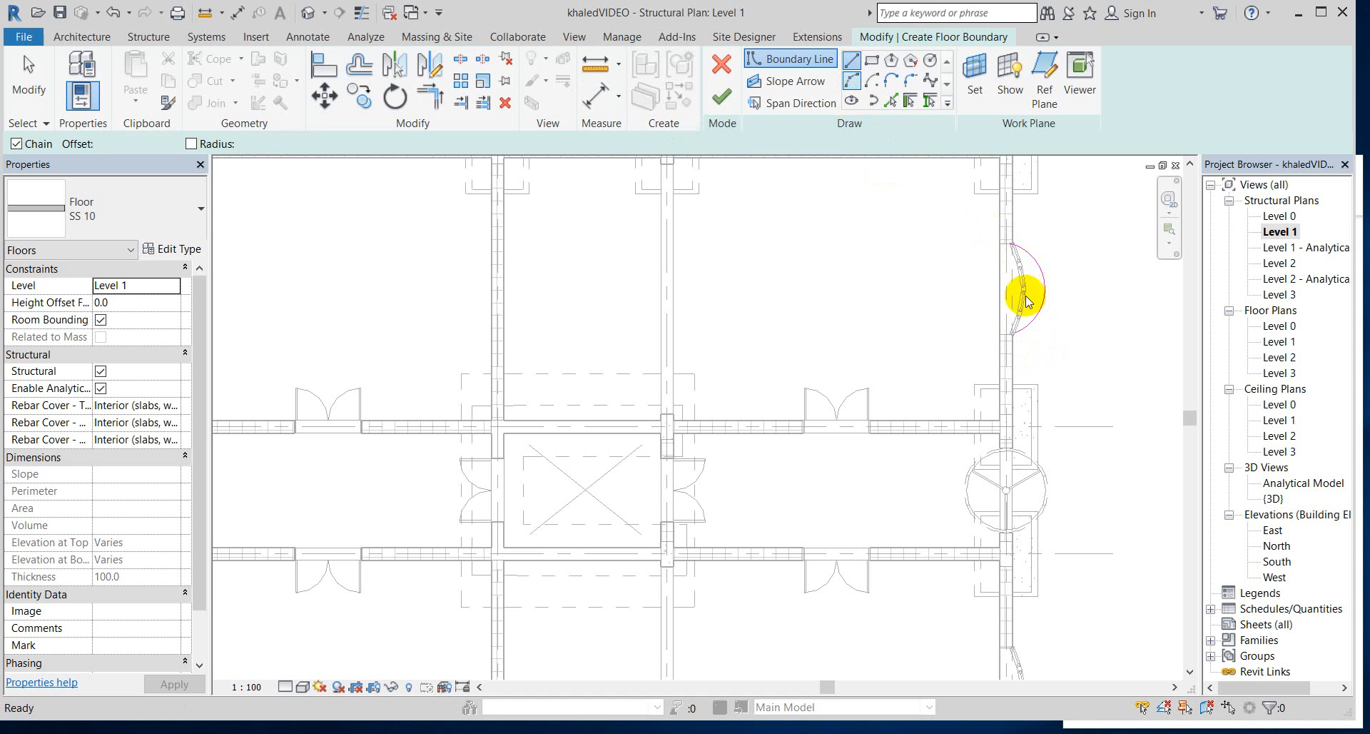
{"action": "left_click", "coordinate": [1013, 332]}
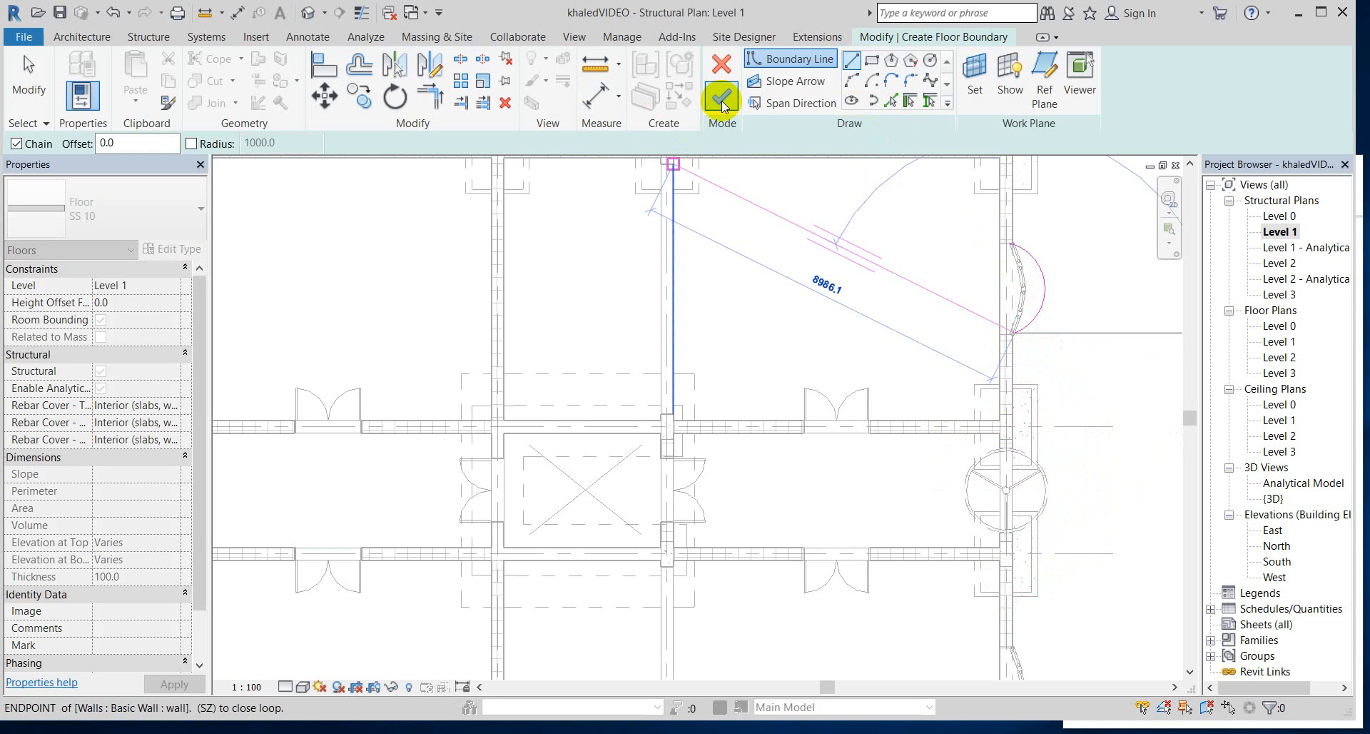
{"action": "left_click", "coordinate": [721, 100]}
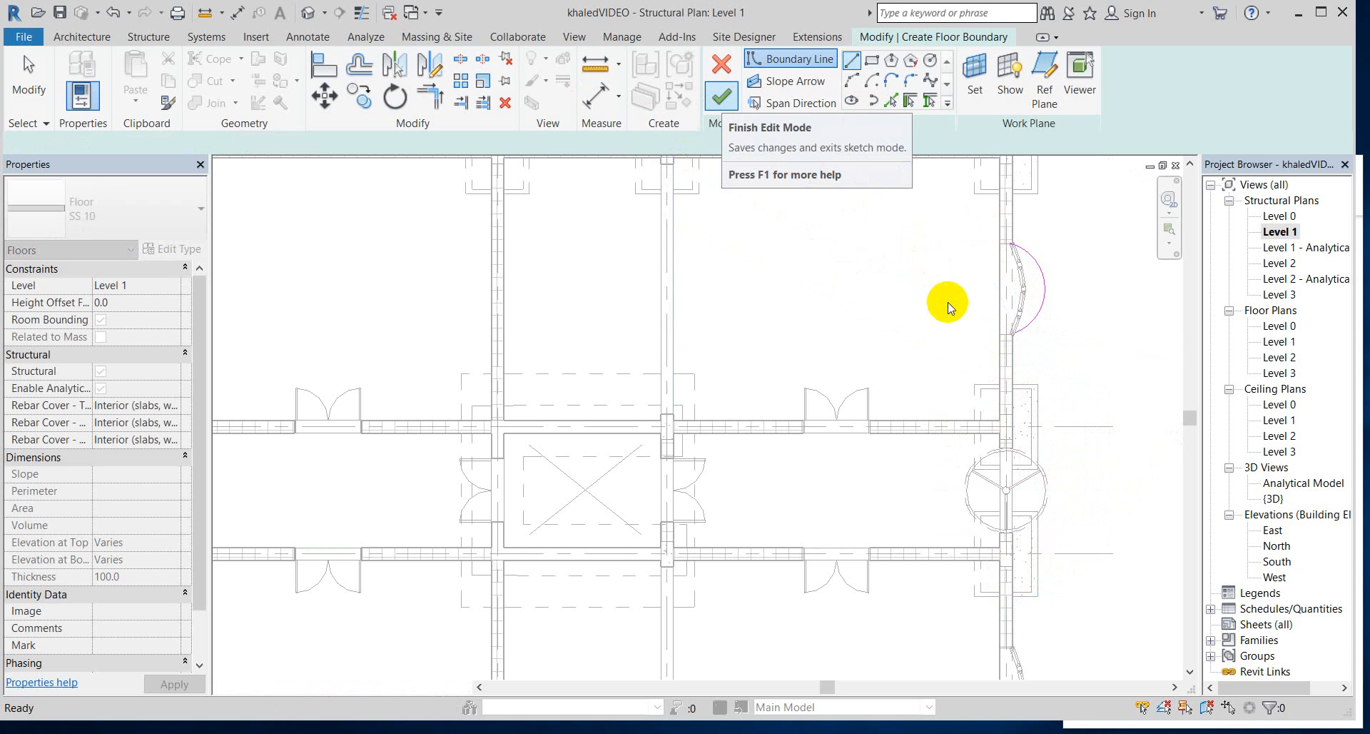
- Undo back to the sketch of the shaft opening between grids F and H and discard that opening
{"action": "key", "text": "ctrl+z"}
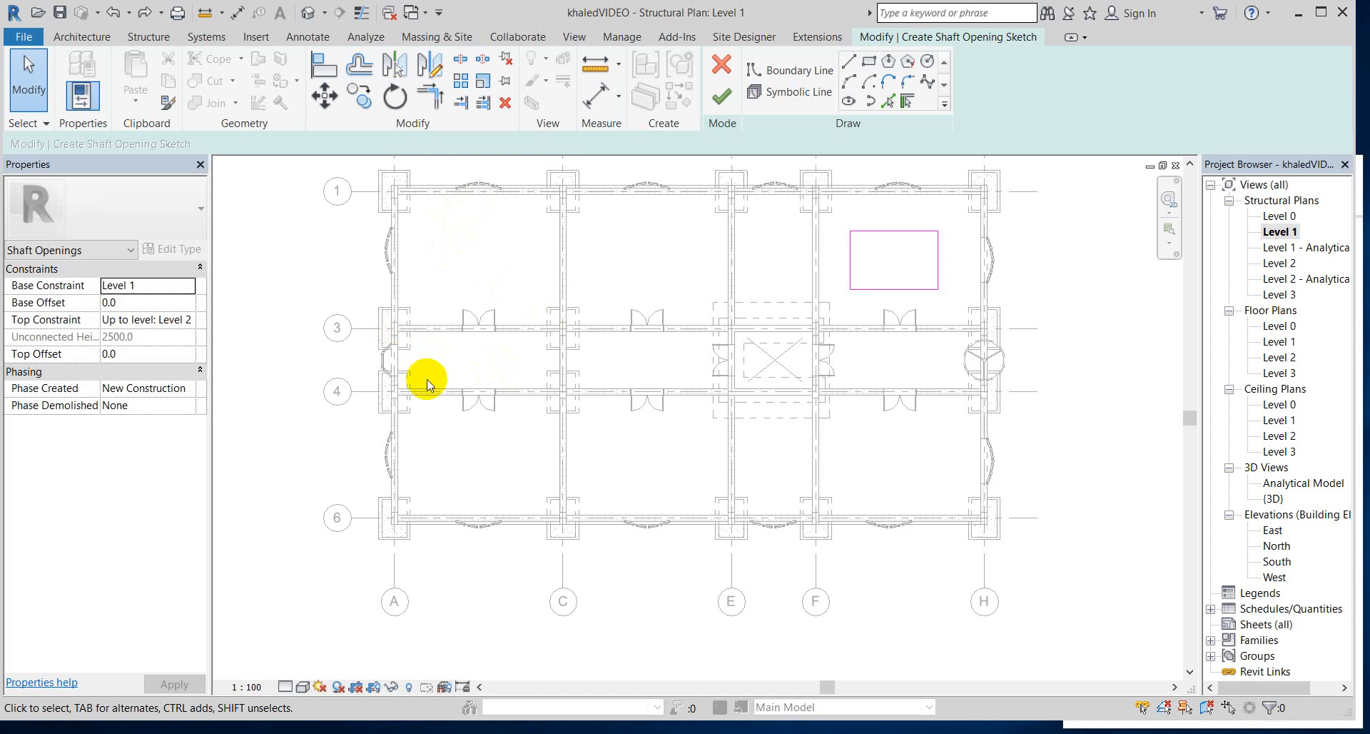
{"action": "scroll", "coordinate": [446, 393], "scroll_direction": "up", "scroll_amount": 3}
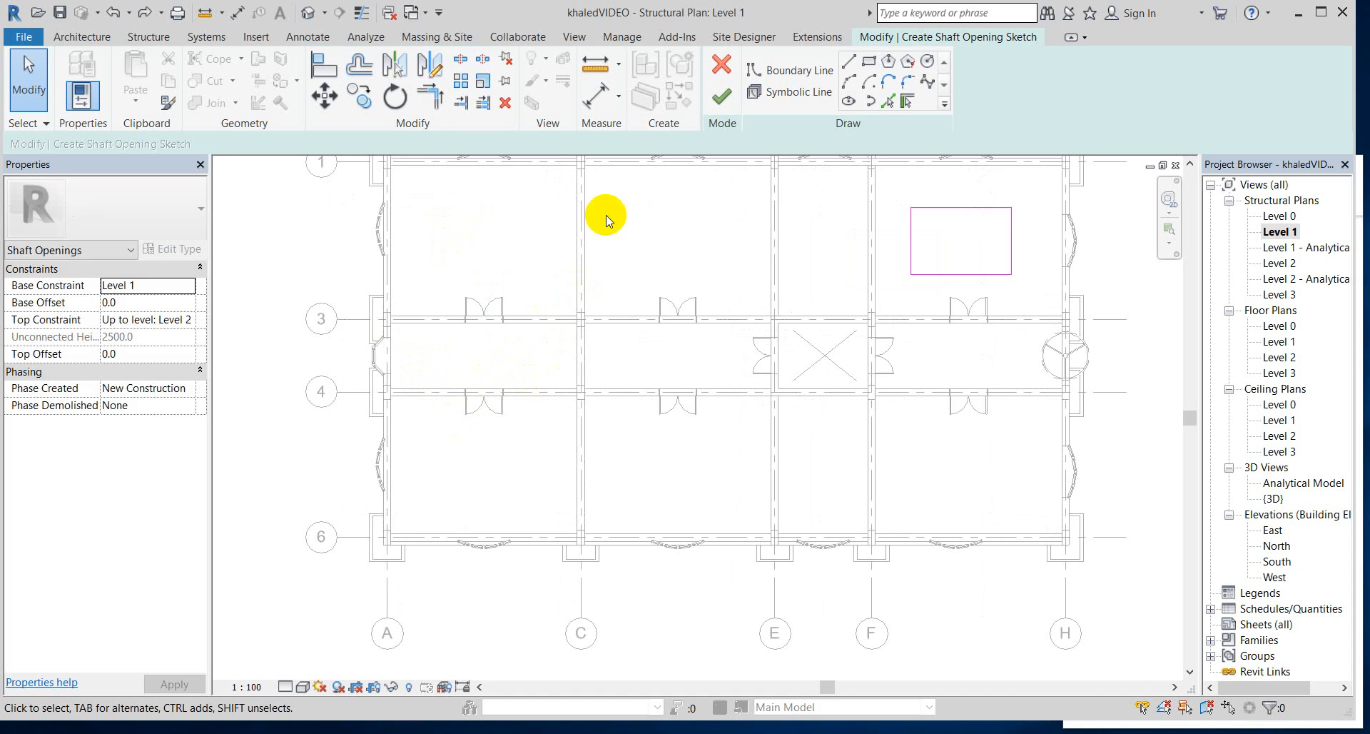
{"action": "left_click", "coordinate": [723, 70]}
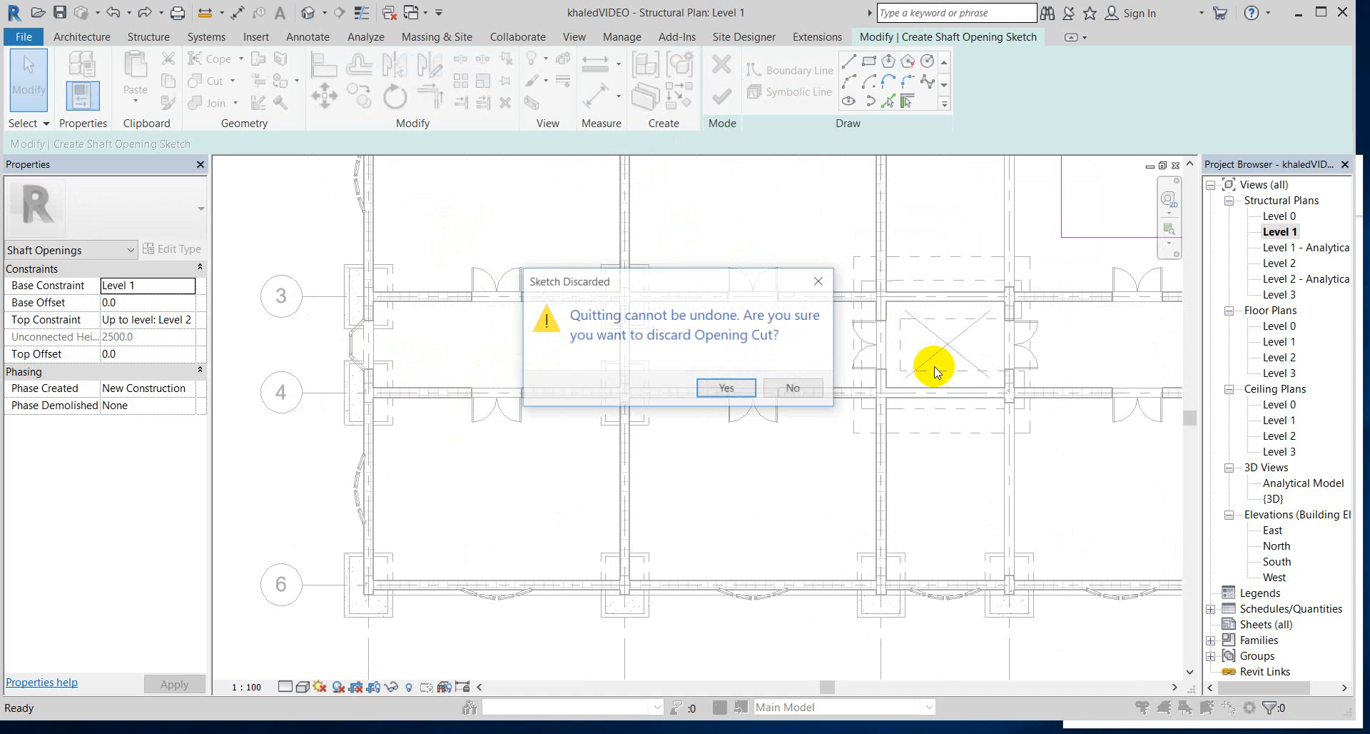
{"action": "left_click", "coordinate": [727, 389]}
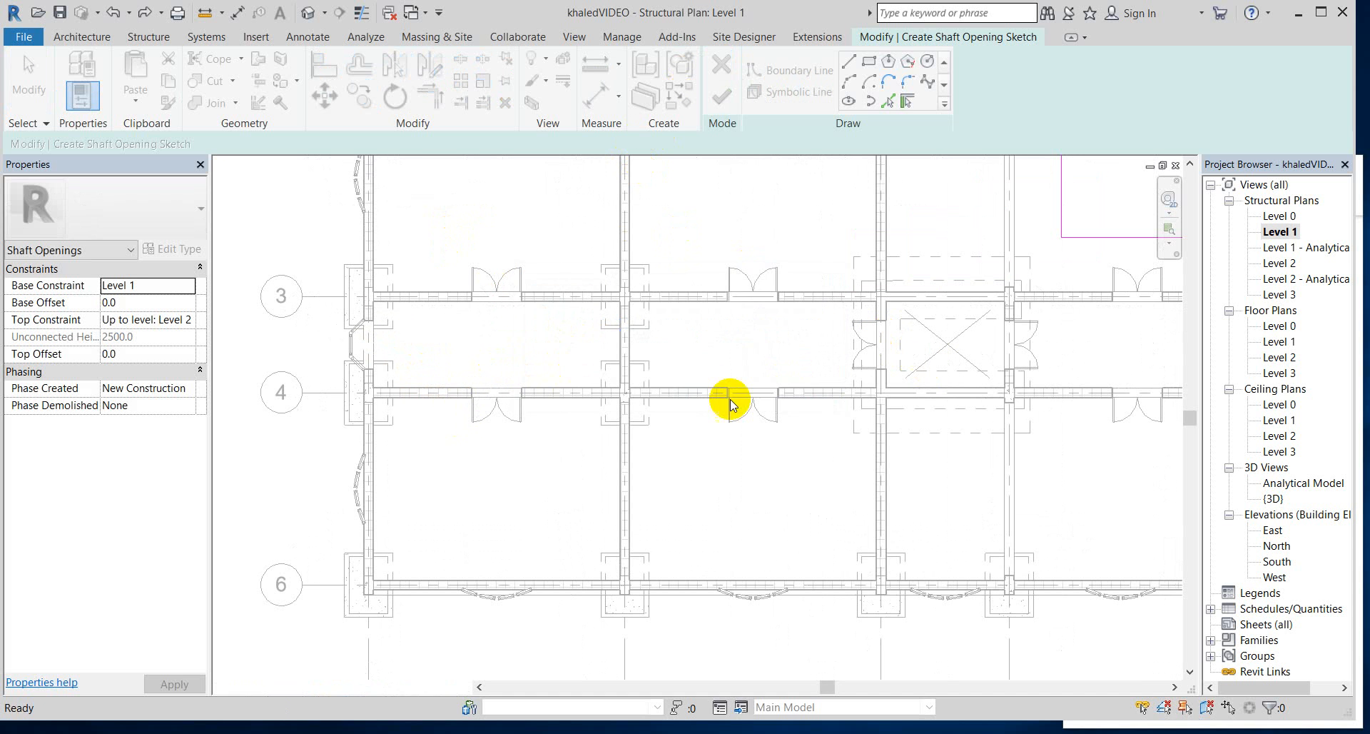
- Place a Window-Awning-Triple-Horizontal 60" x 17" in the grid 3 wall between grid C and the double door before grid E
{"action": "middle_click_drag", "start_coordinate": [875, 342], "coordinate": [627, 392]}
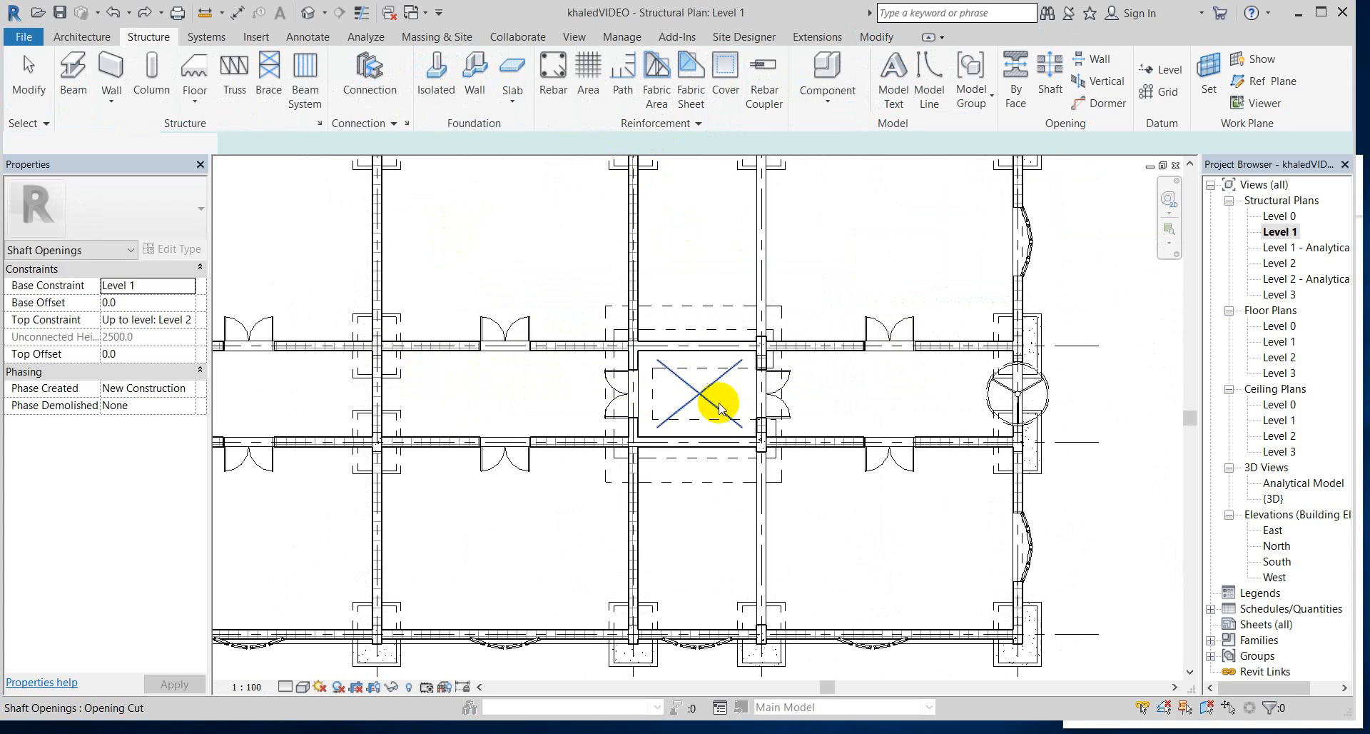
{"action": "scroll", "coordinate": [828, 439], "scroll_direction": "down", "scroll_amount": 1}
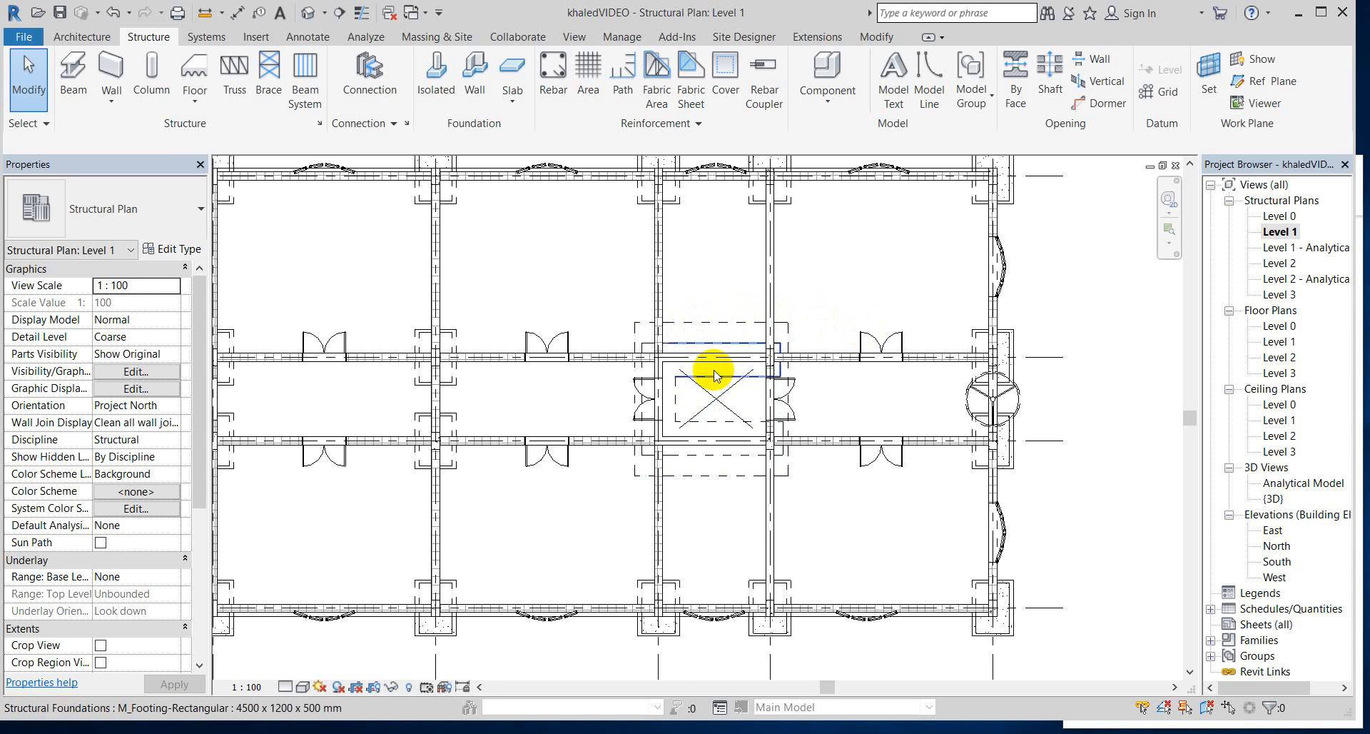
{"action": "scroll", "coordinate": [789, 510], "scroll_direction": "down", "scroll_amount": 1}
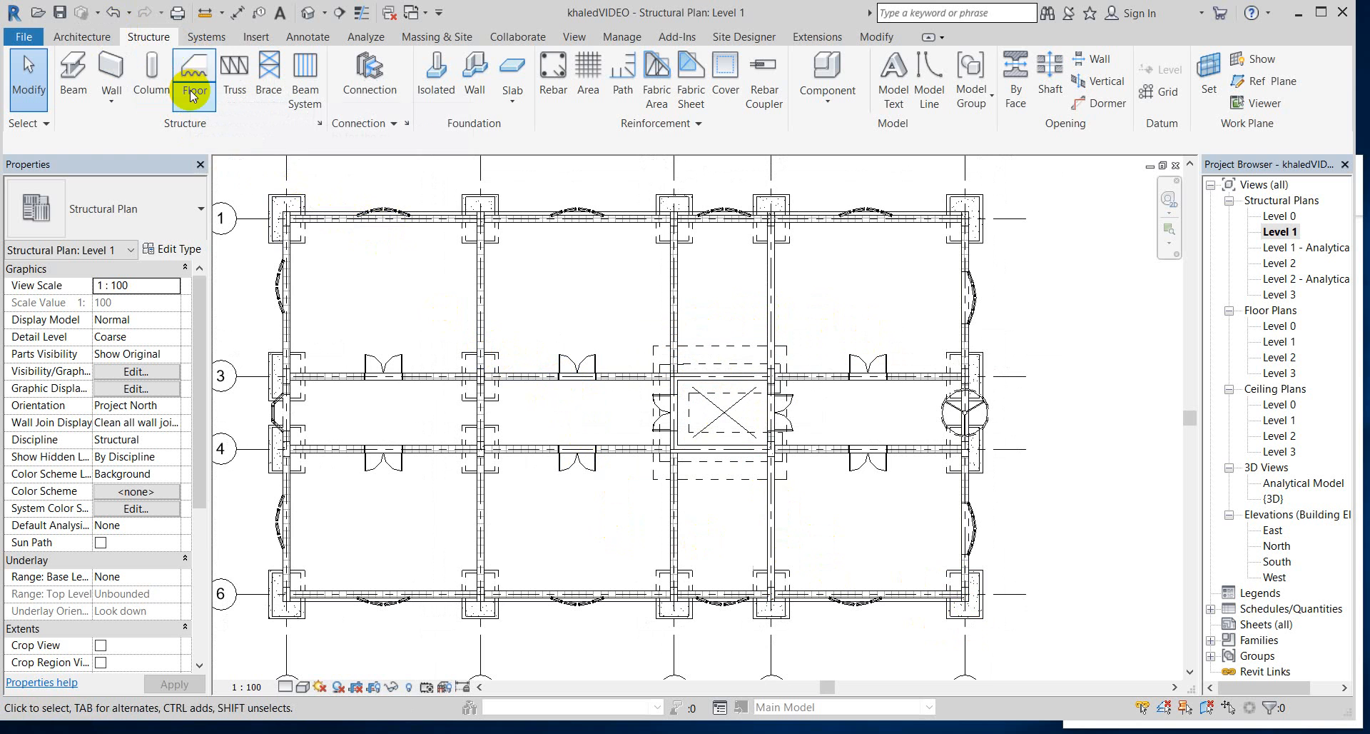
{"action": "left_click", "coordinate": [75, 42]}
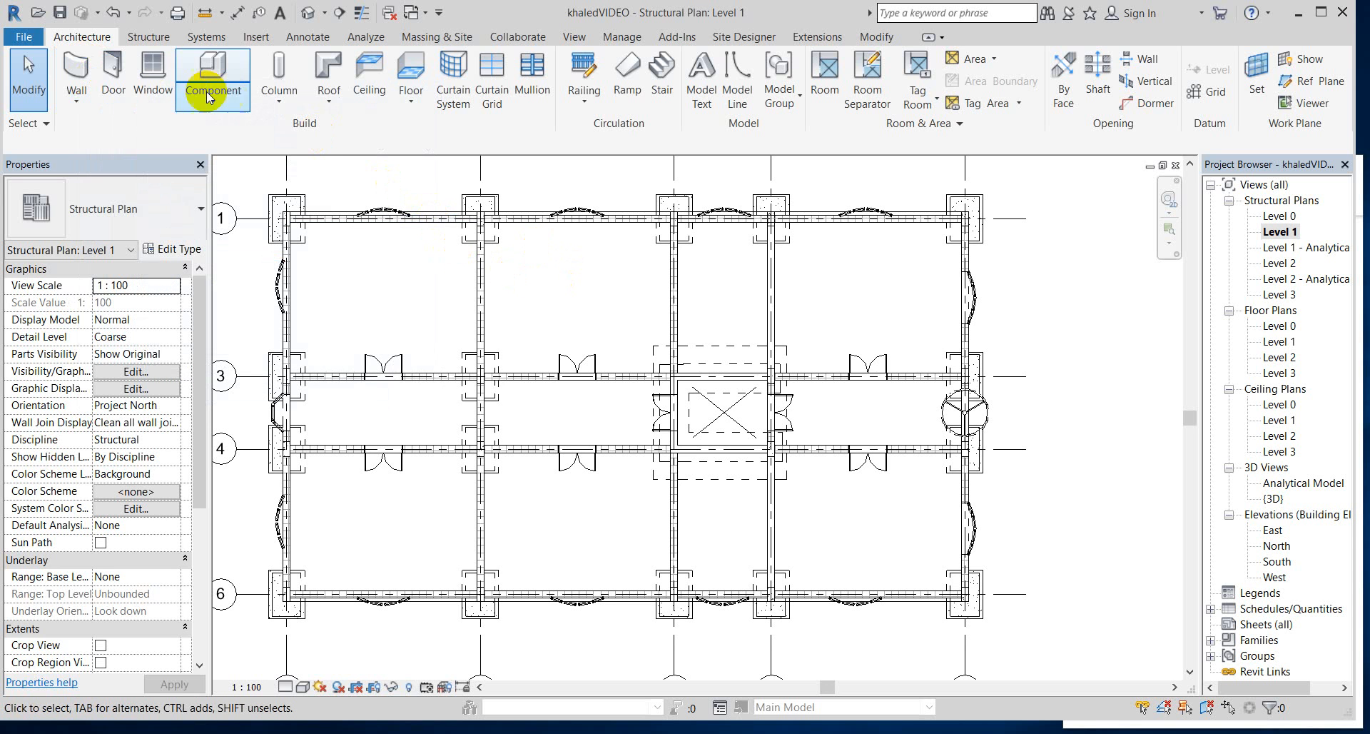
{"action": "left_click", "coordinate": [151, 101]}
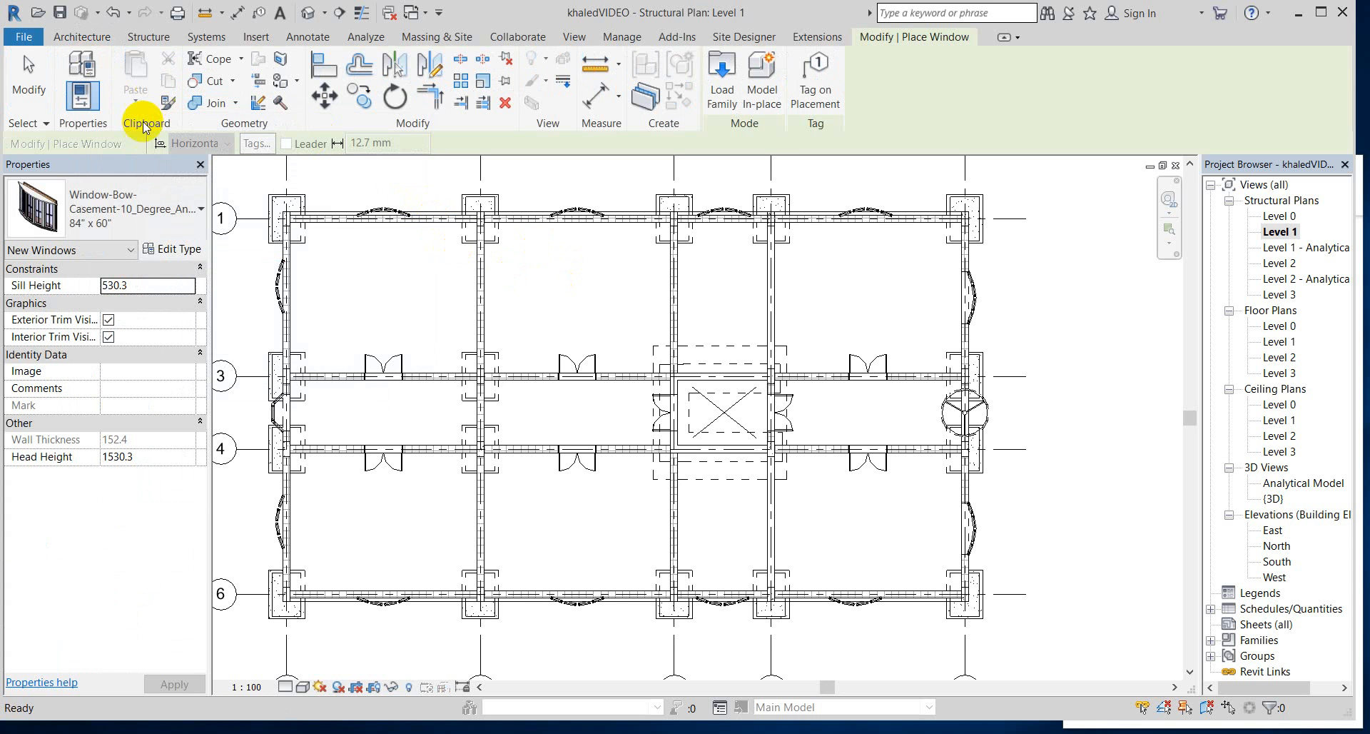
{"action": "left_click", "coordinate": [198, 208]}
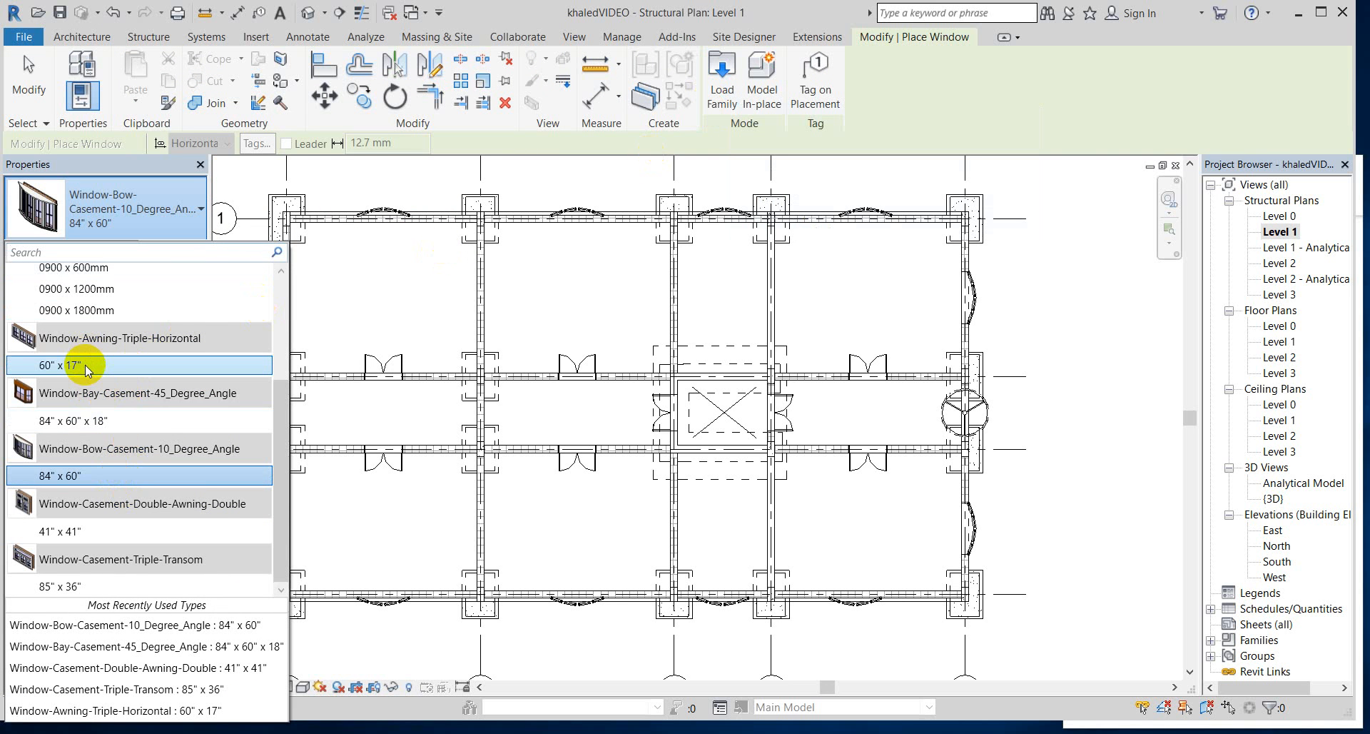
{"action": "mouse_move", "coordinate": [84, 366]}
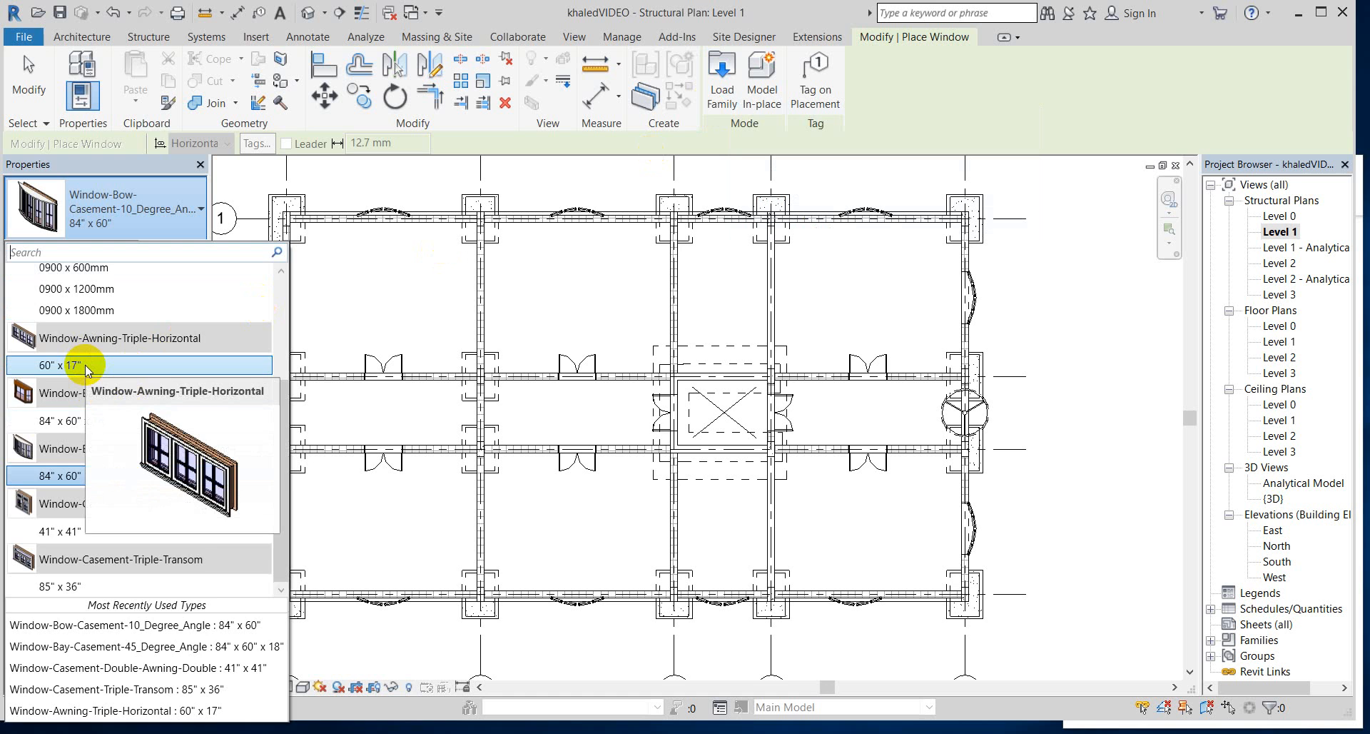
{"action": "left_click", "coordinate": [84, 365]}
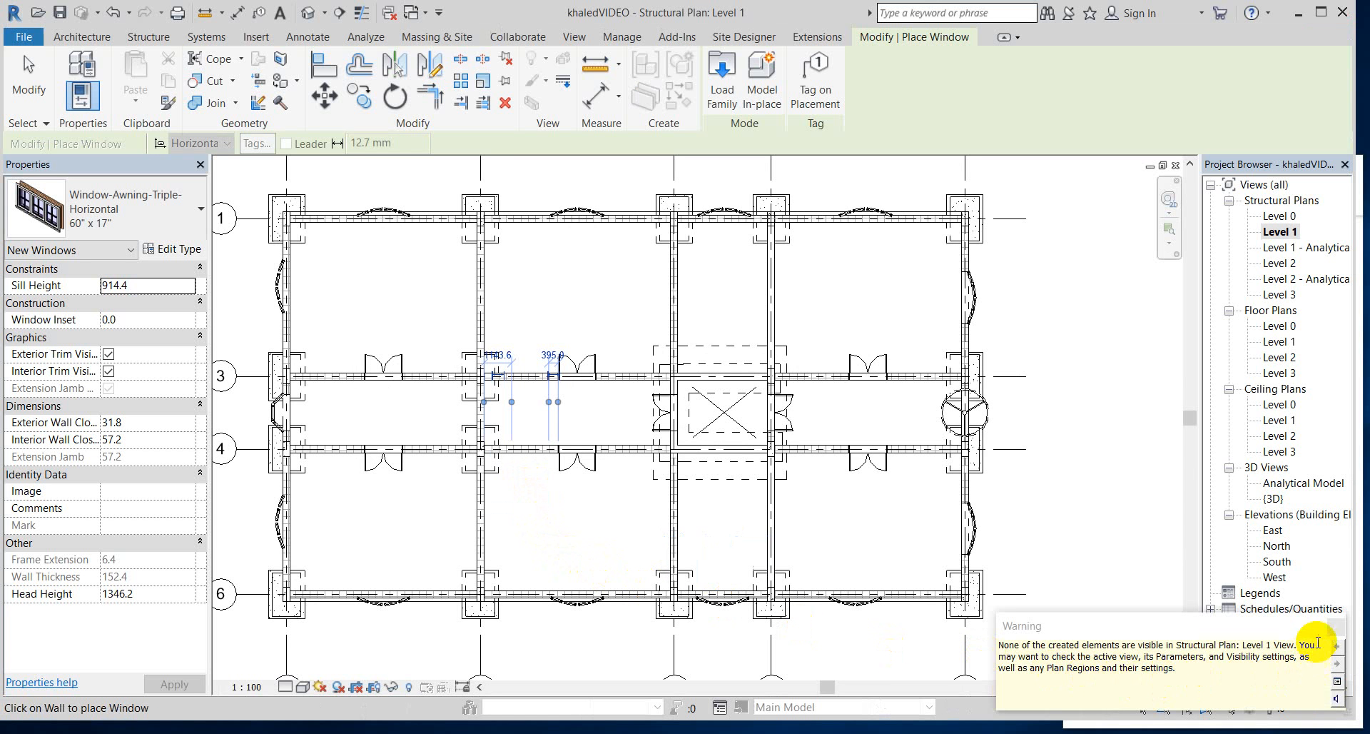
{"action": "left_click", "coordinate": [1335, 628]}
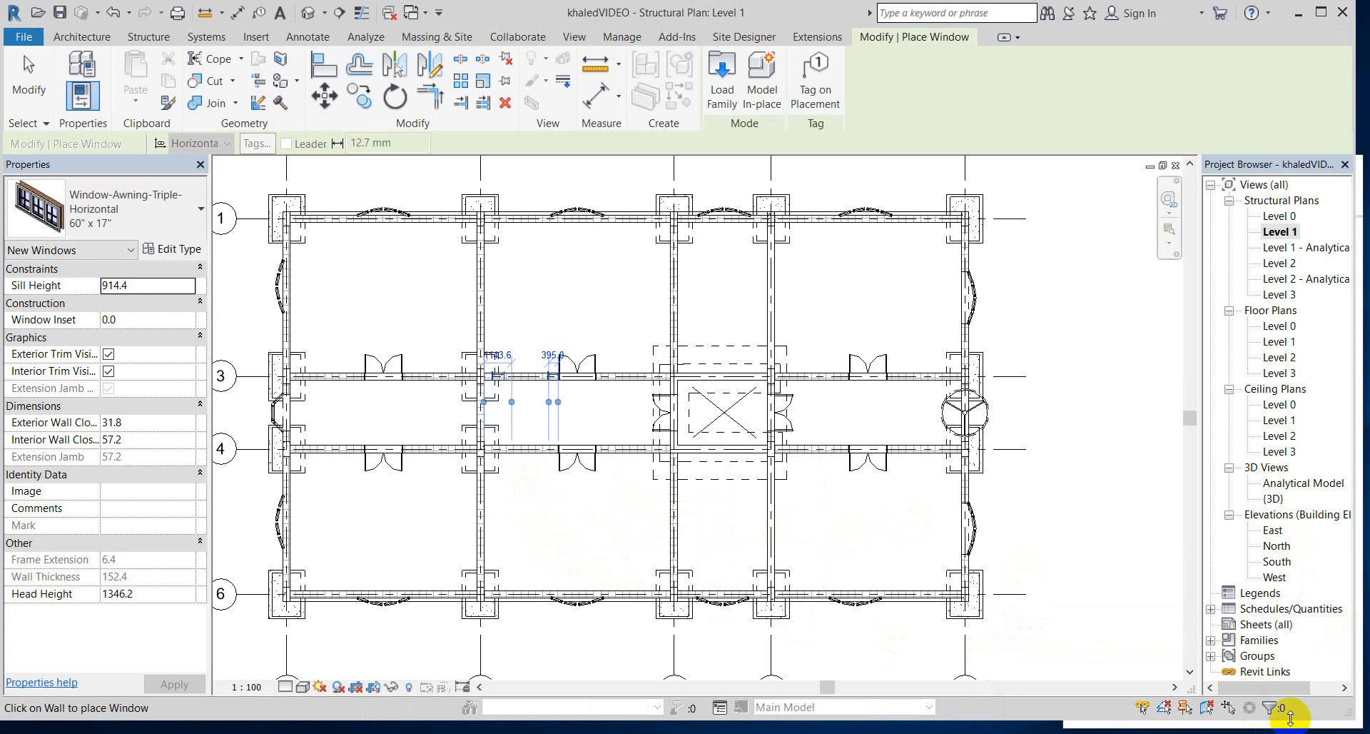
- Open the {3D} view and examine the whole building from the outside
{"action": "double_click", "coordinate": [1274, 499]}
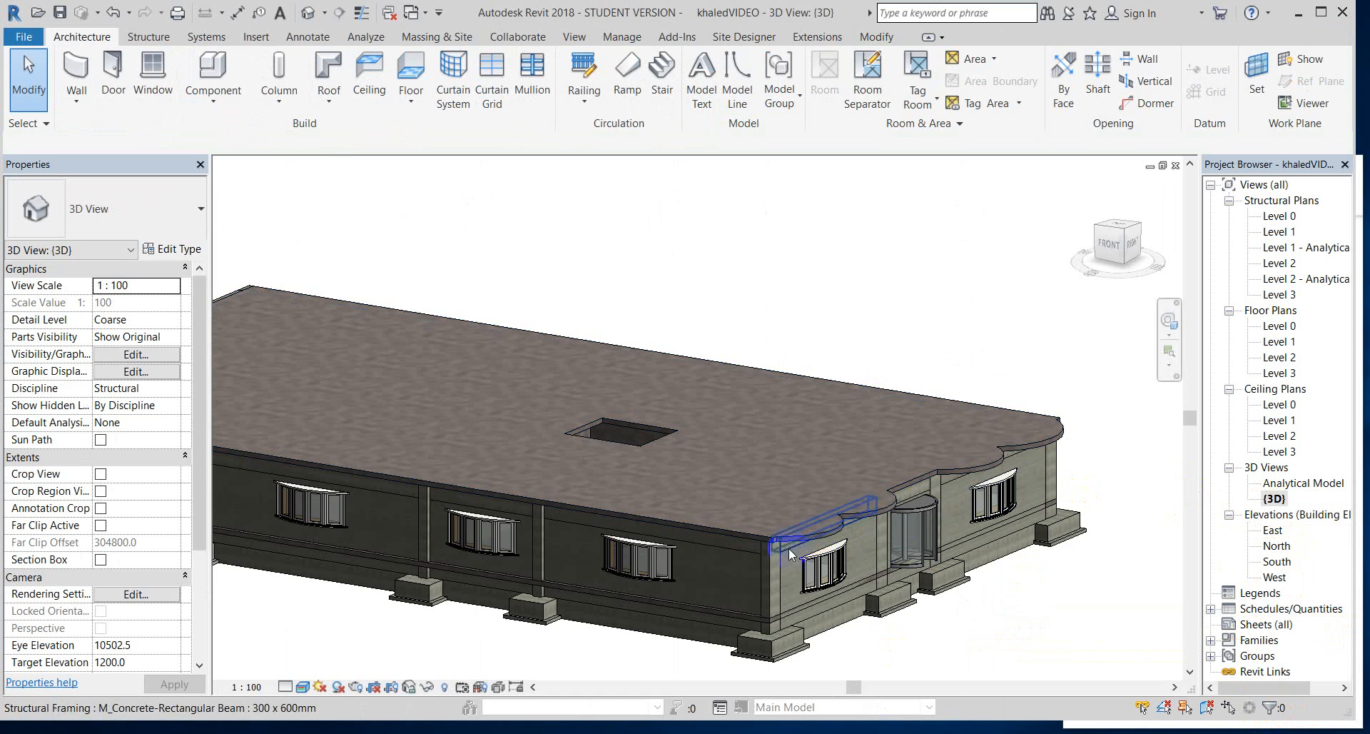
{"action": "scroll", "coordinate": [724, 578], "scroll_direction": "up", "scroll_amount": 1}
{"action": "scroll", "coordinate": [953, 439], "scroll_direction": "down", "scroll_amount": 3}
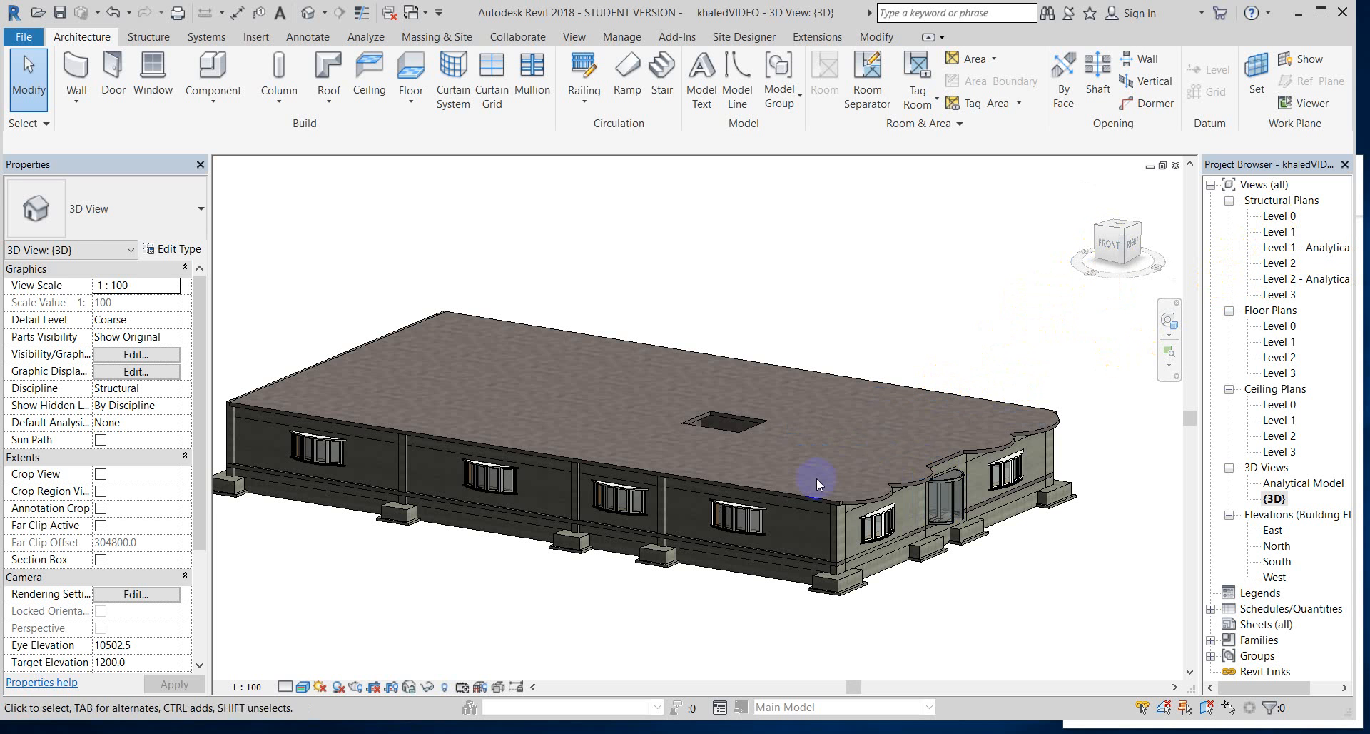
- Delete the bow window in the last bay of the front wall, nearest the corner with the revolving-door facade
{"action": "scroll", "coordinate": [794, 508], "scroll_direction": "up", "scroll_amount": 3}
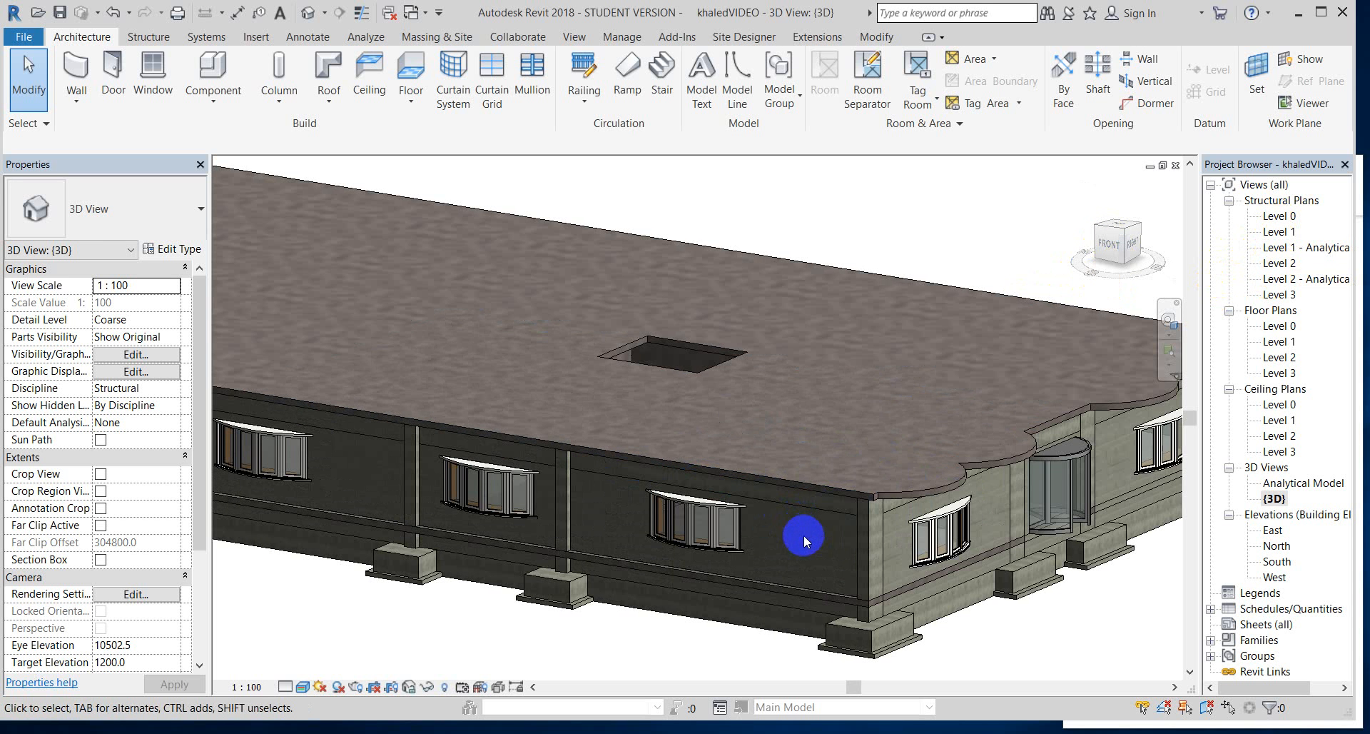
{"action": "left_click", "coordinate": [719, 539]}
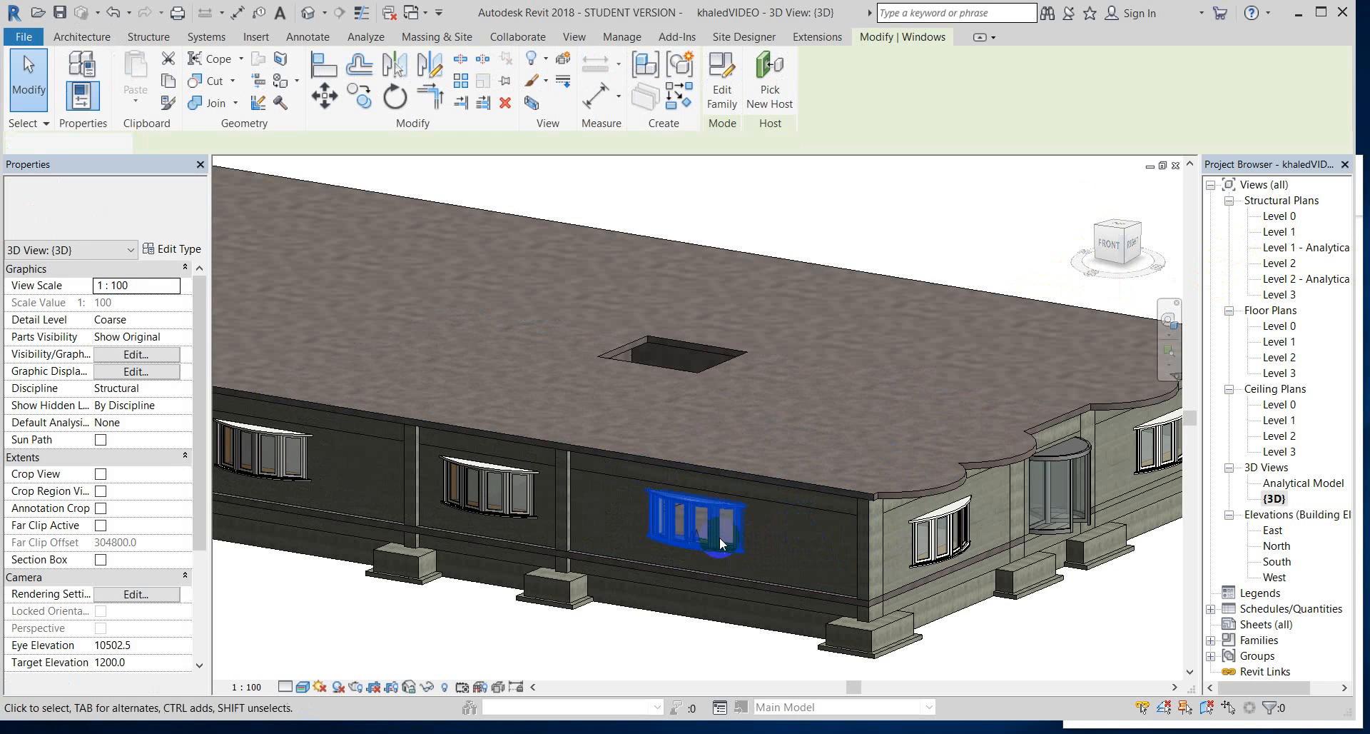
{"action": "left_click", "coordinate": [720, 536]}
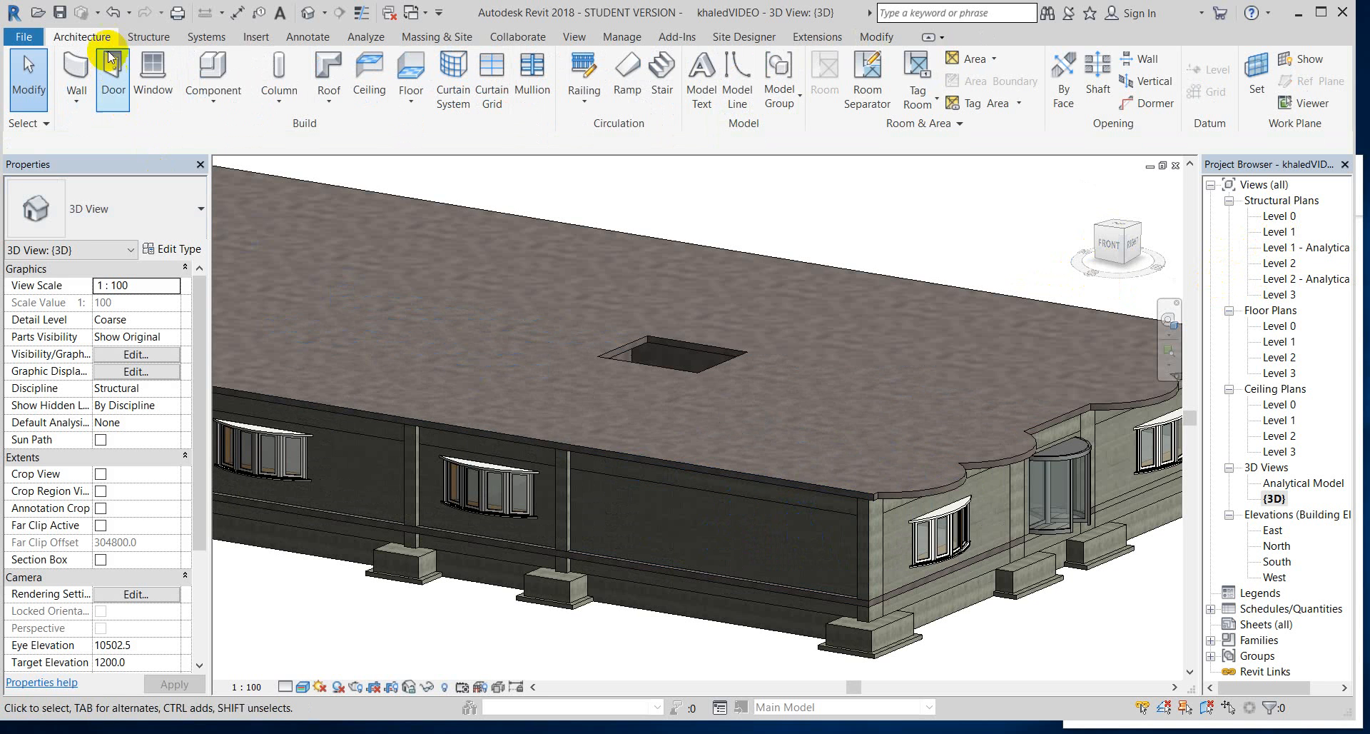
- Face the model from the front and place a Window-Bow-Casement-10_Degree_Angle 84" x 60" near the middle of the wall's empty end bay
{"action": "left_click", "coordinate": [147, 37]}
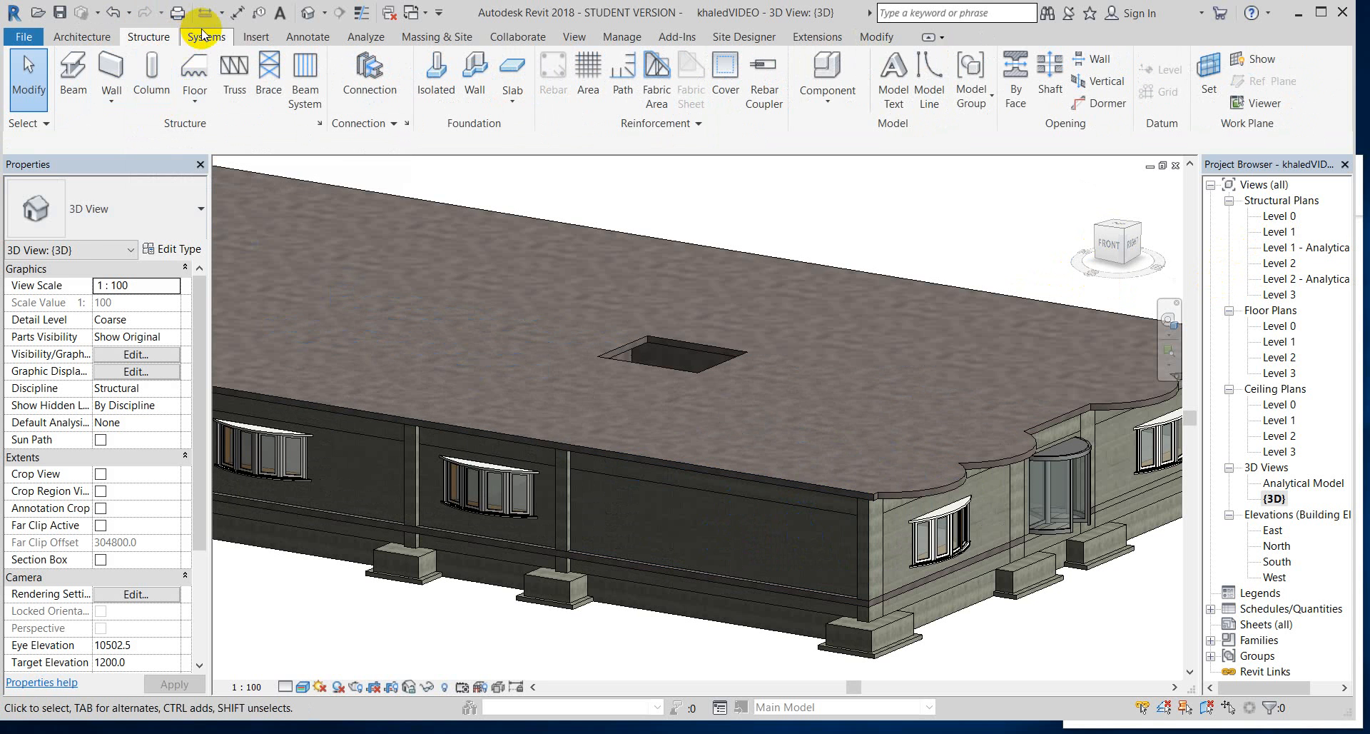
{"action": "left_click", "coordinate": [79, 36]}
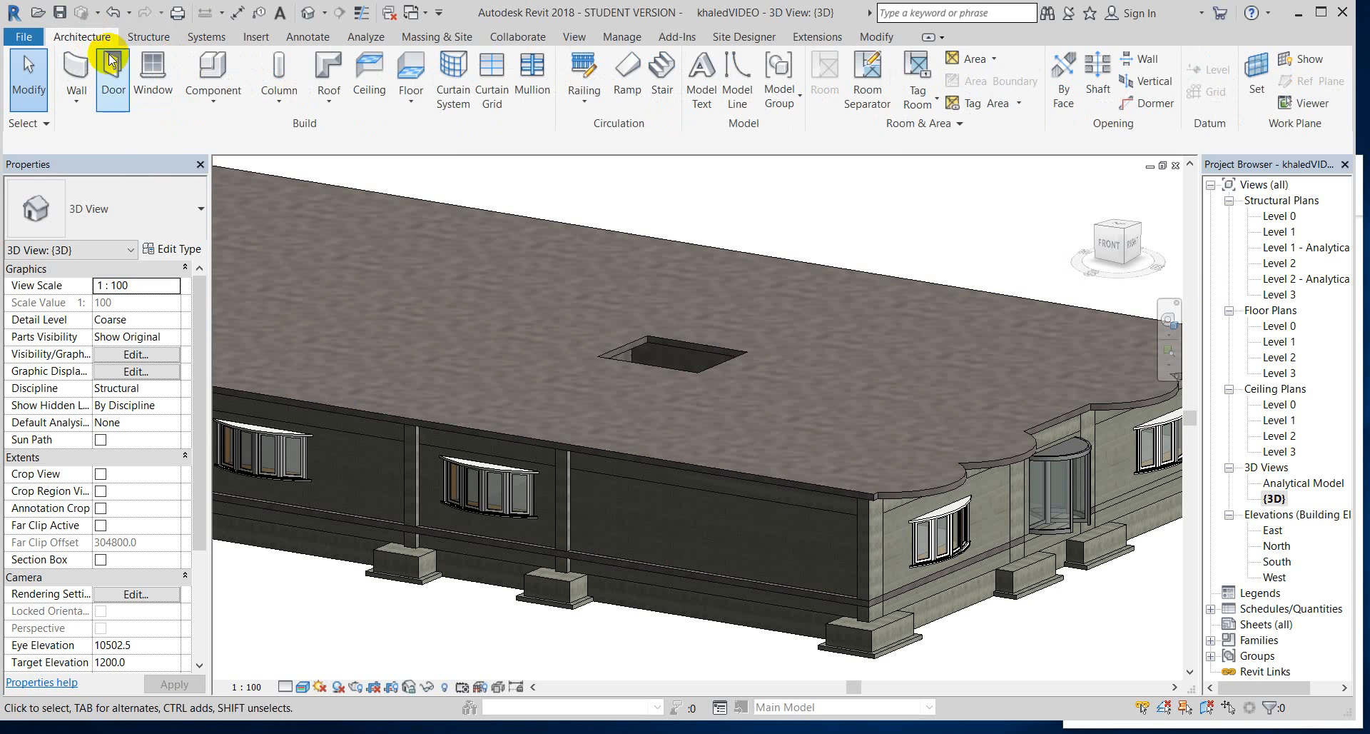
{"action": "left_click", "coordinate": [152, 85]}
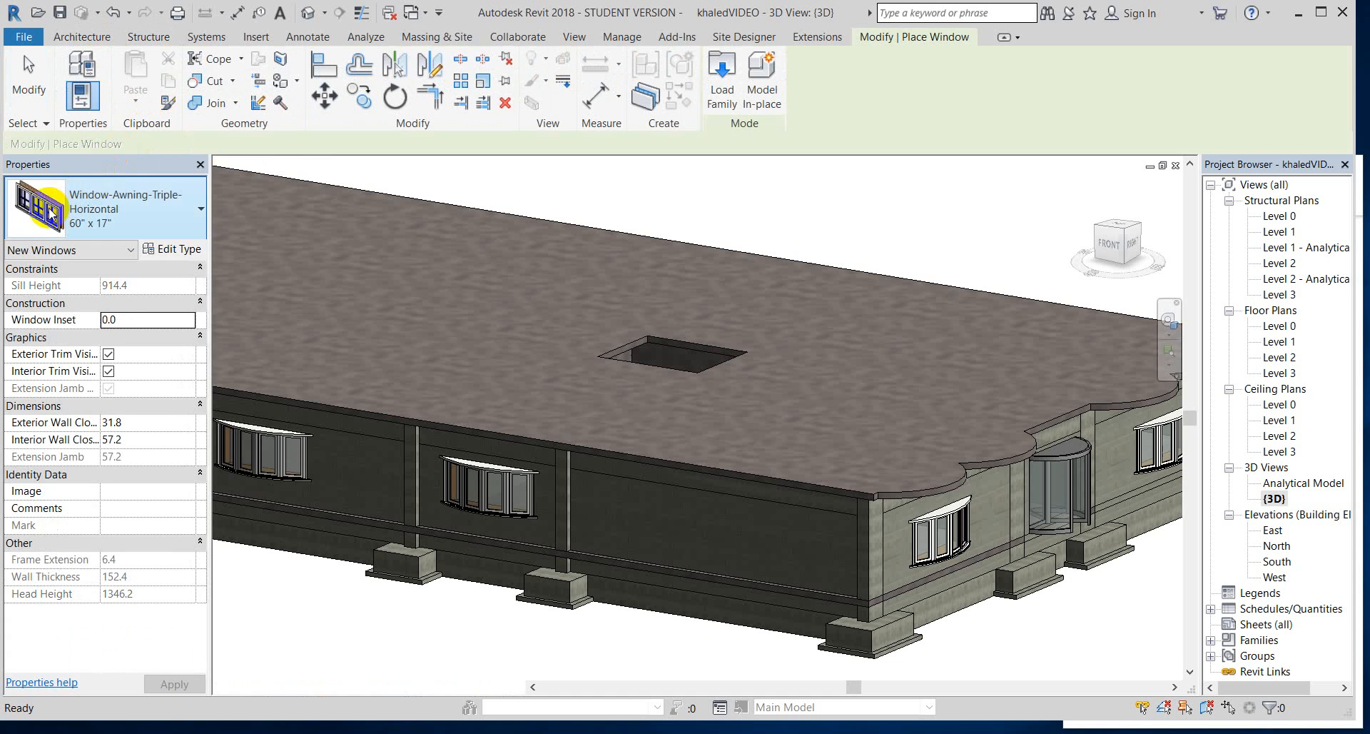
{"action": "left_click", "coordinate": [52, 213]}
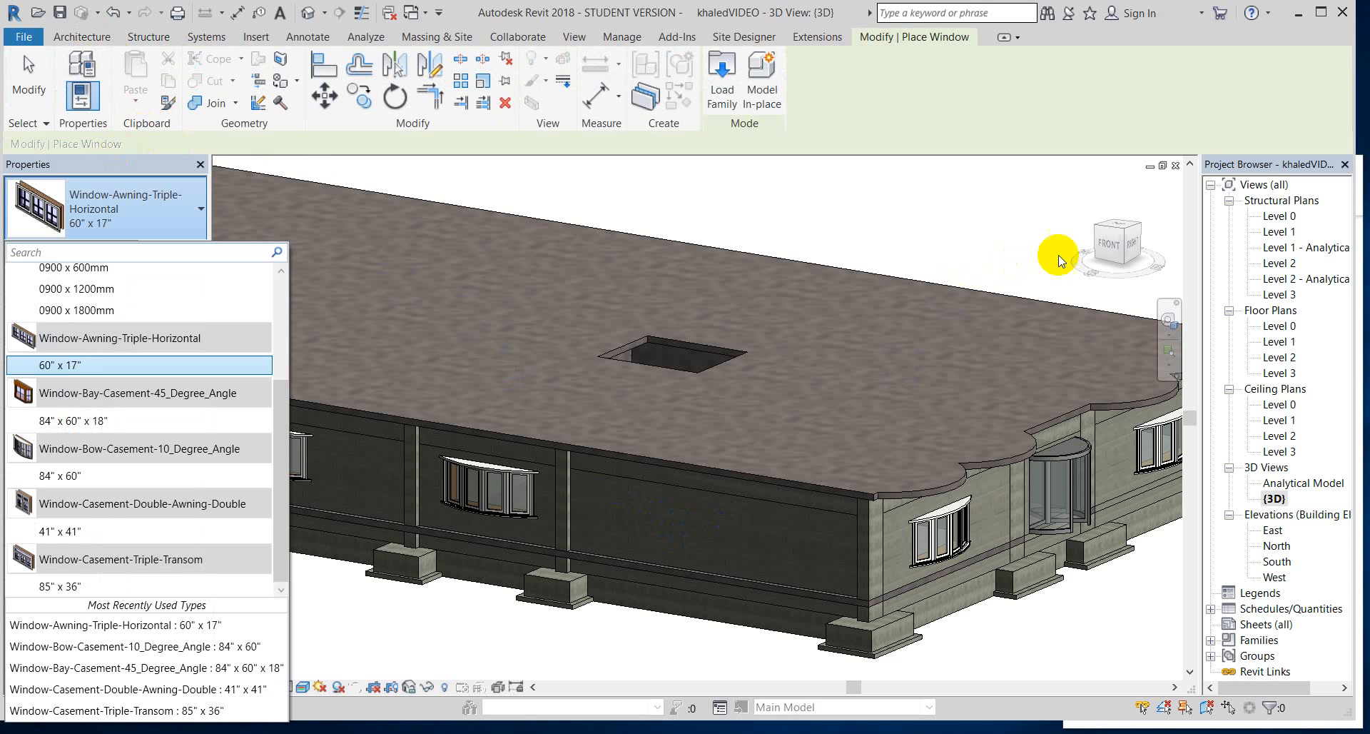
{"action": "left_click", "coordinate": [1097, 273]}
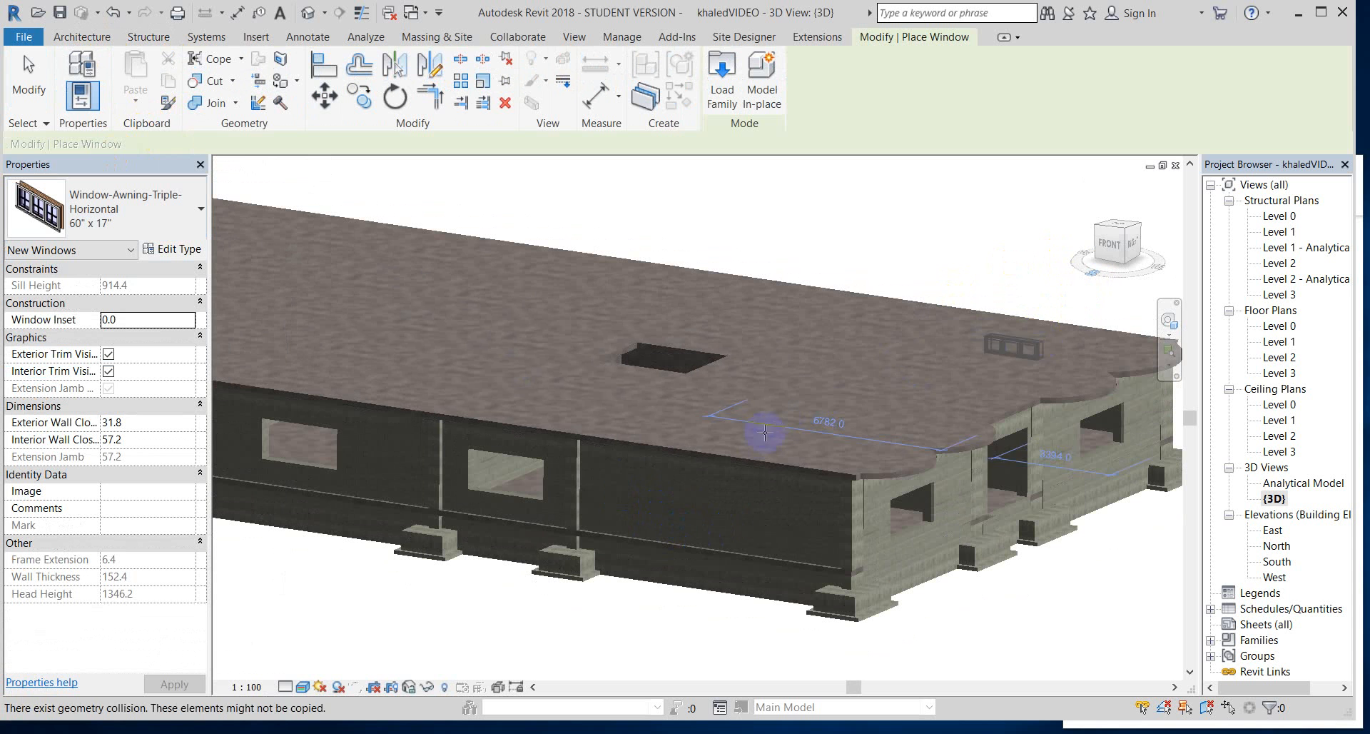
{"action": "left_click", "coordinate": [676, 467]}
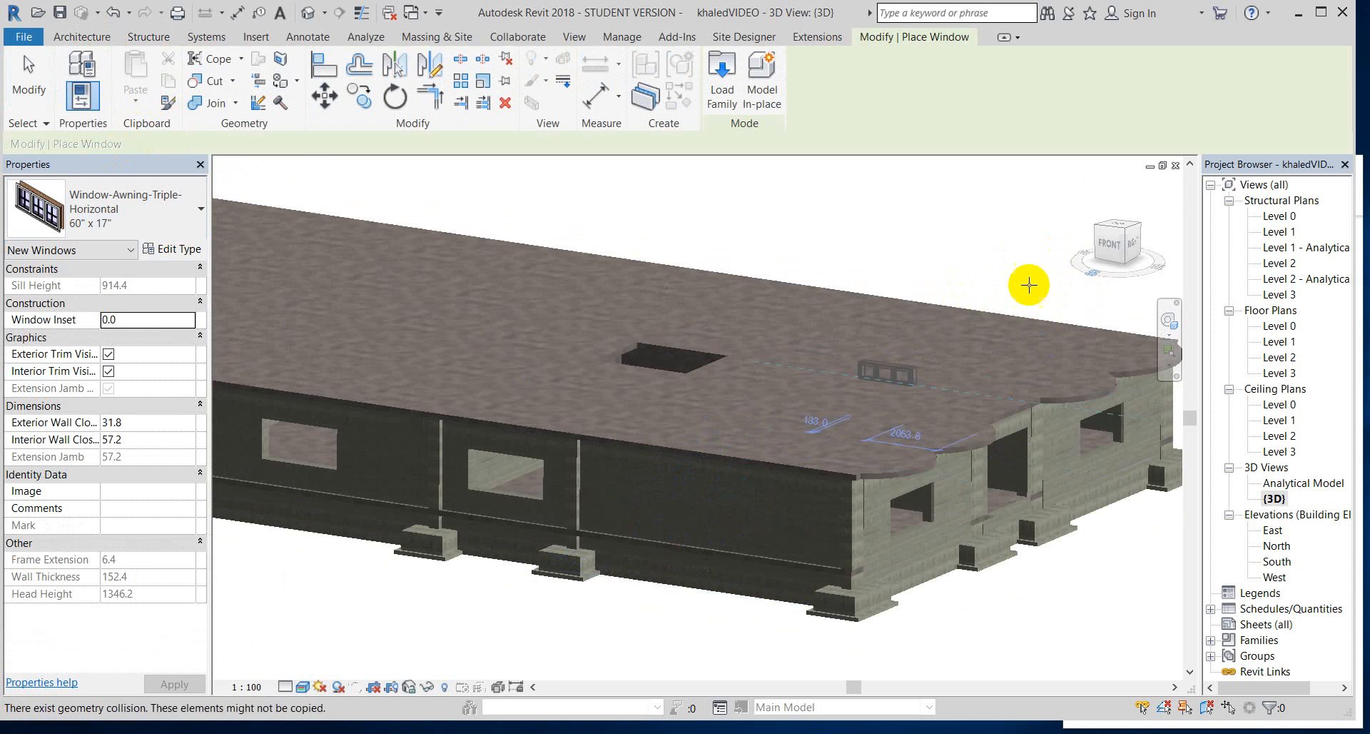
{"action": "left_click", "coordinate": [1092, 270]}
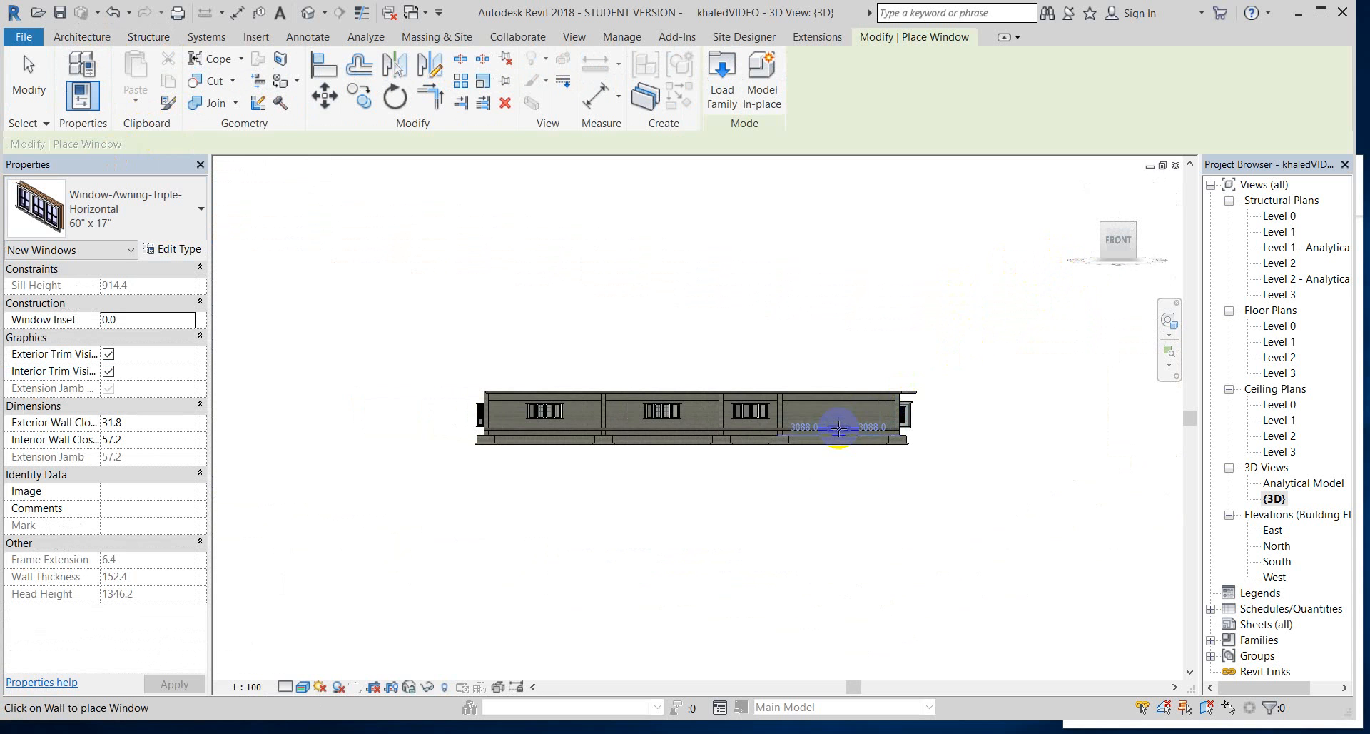
{"action": "scroll", "coordinate": [838, 428], "scroll_direction": "up", "scroll_amount": 3}
{"action": "scroll", "coordinate": [830, 400], "scroll_direction": "up", "scroll_amount": 2}
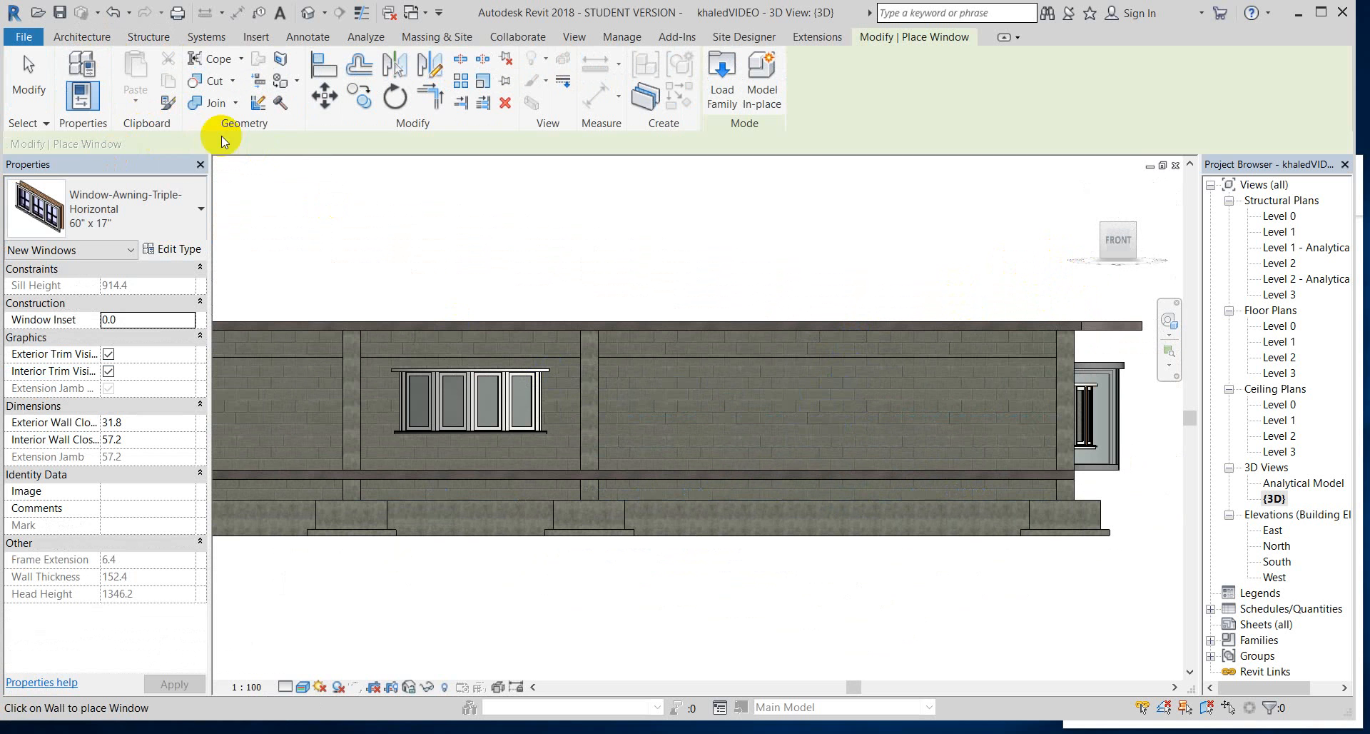
{"action": "left_click", "coordinate": [188, 218]}
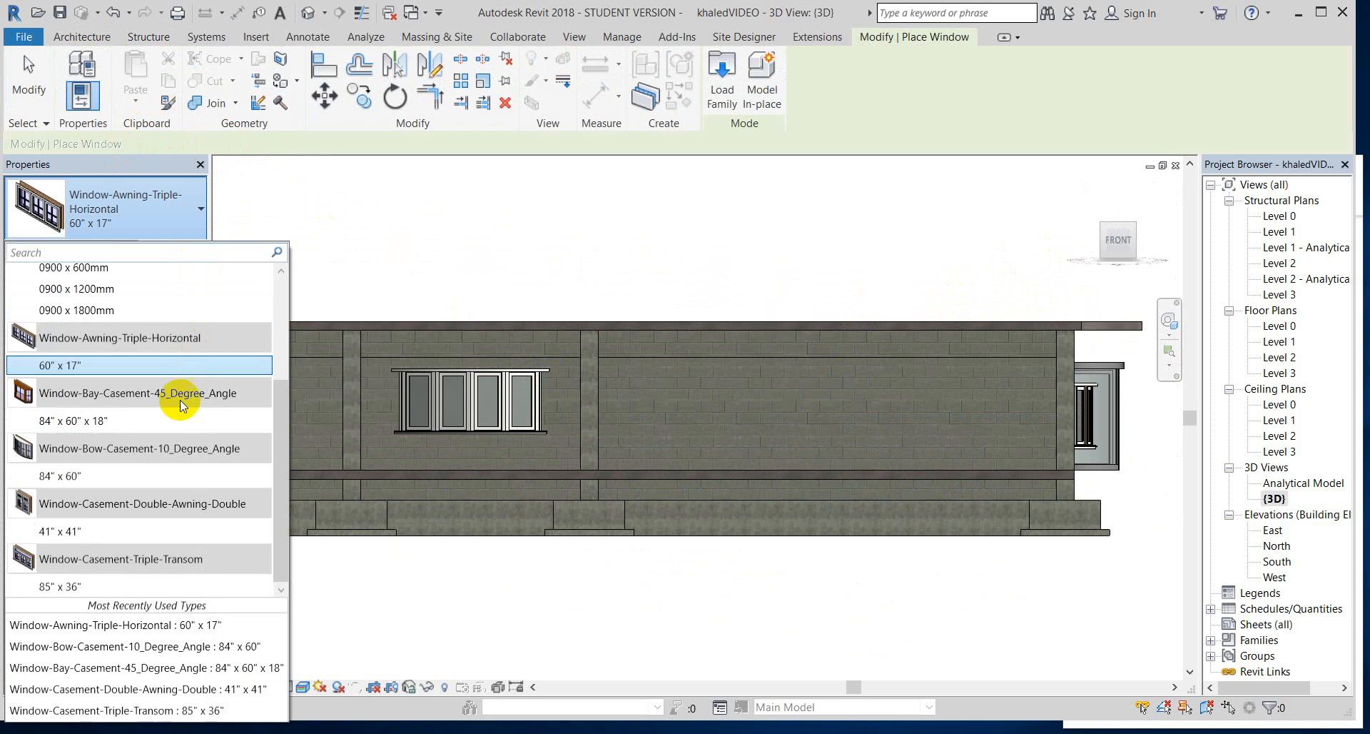
{"action": "left_click", "coordinate": [137, 473]}
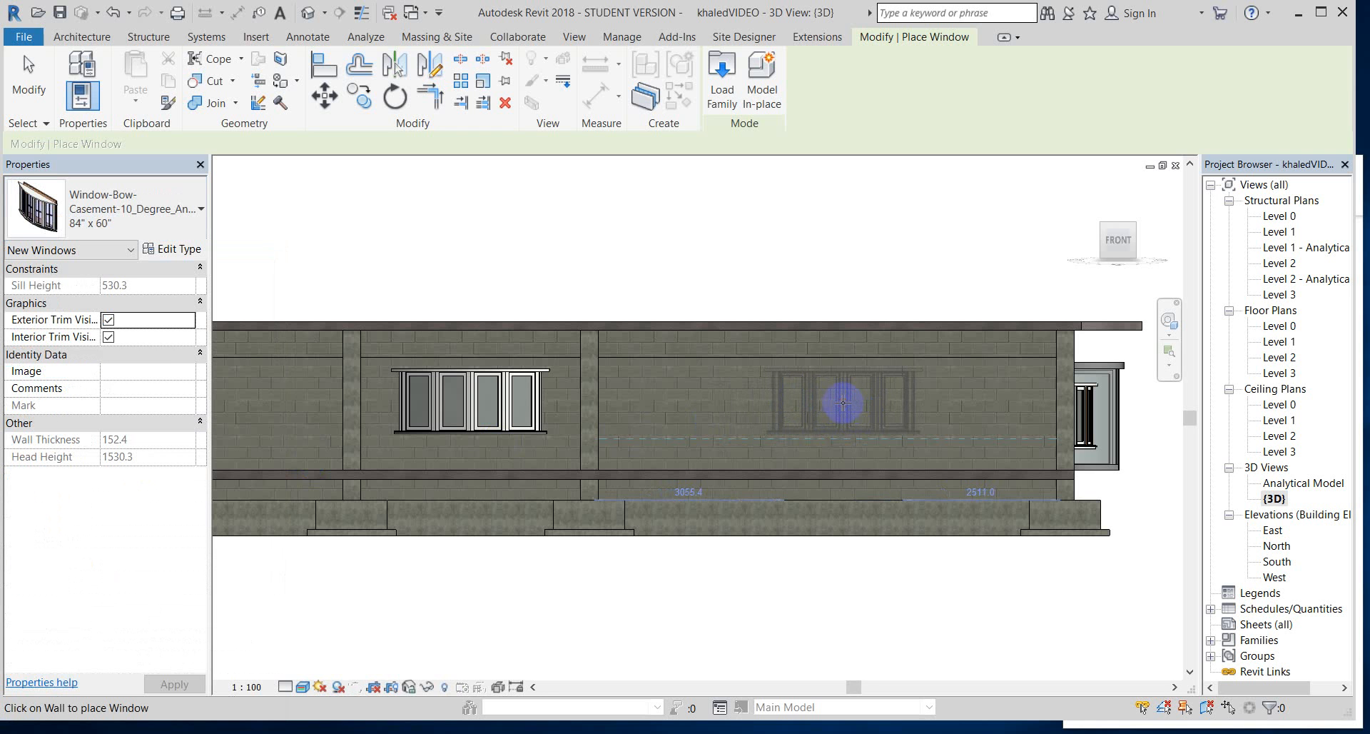
{"action": "left_click", "coordinate": [844, 412]}
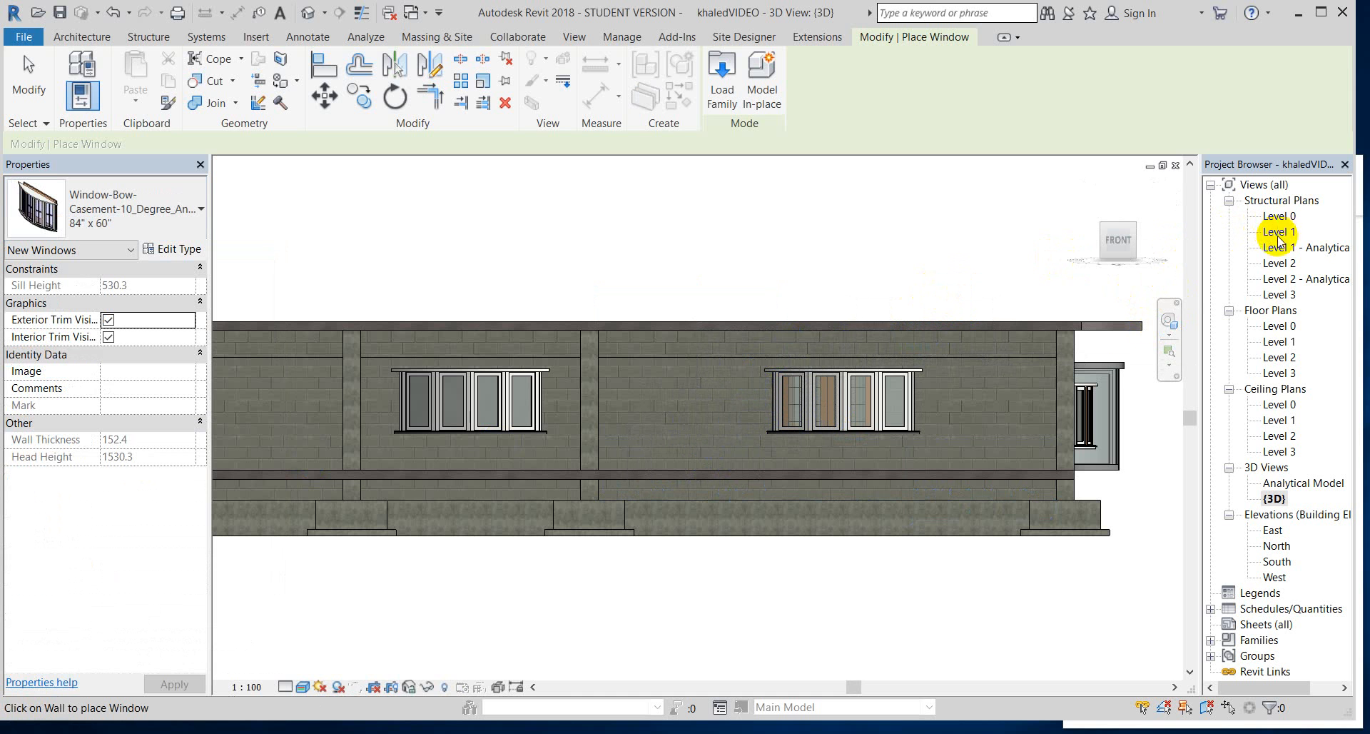
- Finish placing windows, return to the home 3D orientation and inspect the front wall's windows up close
{"action": "left_click", "coordinate": [1275, 498]}
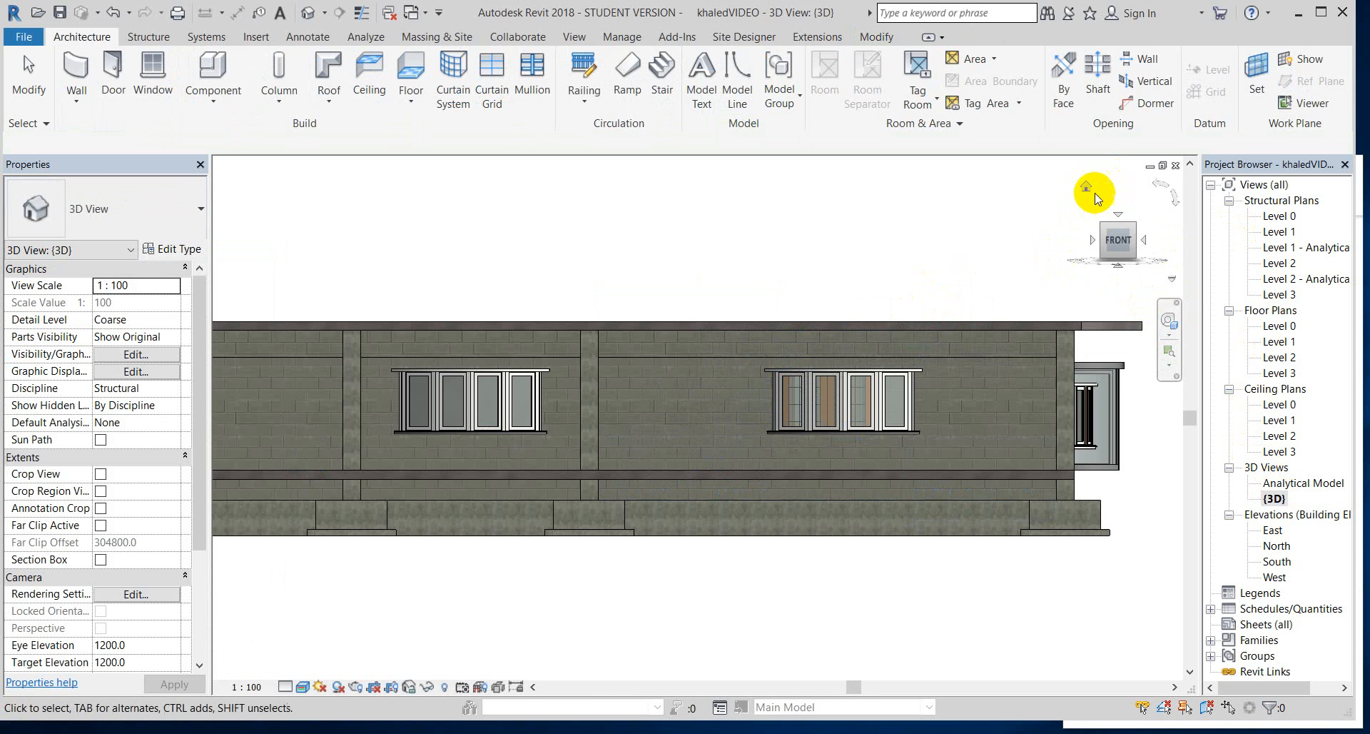
{"action": "left_click", "coordinate": [1086, 187]}
{"action": "scroll", "coordinate": [528, 529], "scroll_direction": "up", "scroll_amount": 8}
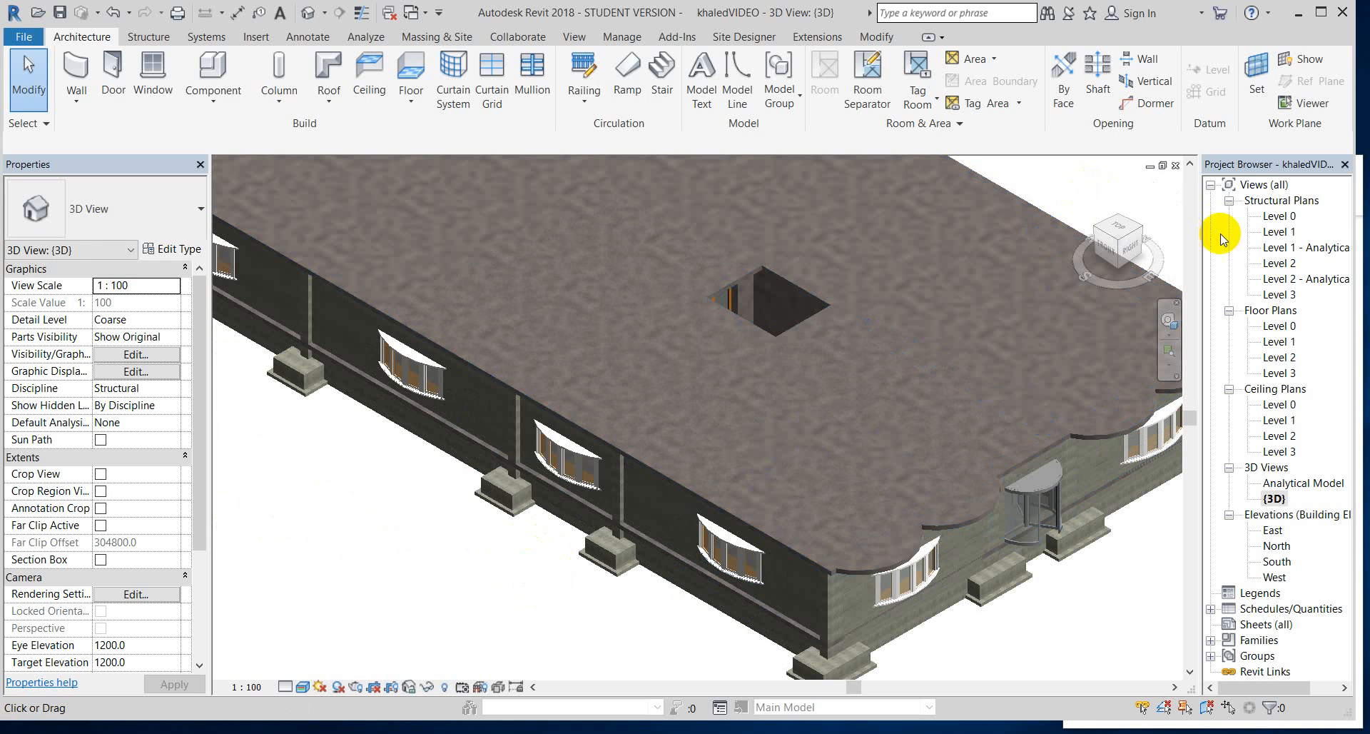
- On the Level 1 structural plan, place a Door-Exterior-Double-Two_Lite 72" x 80" in the grid 3 wall's second bay, before the existing double door
{"action": "double_click", "coordinate": [1276, 233]}
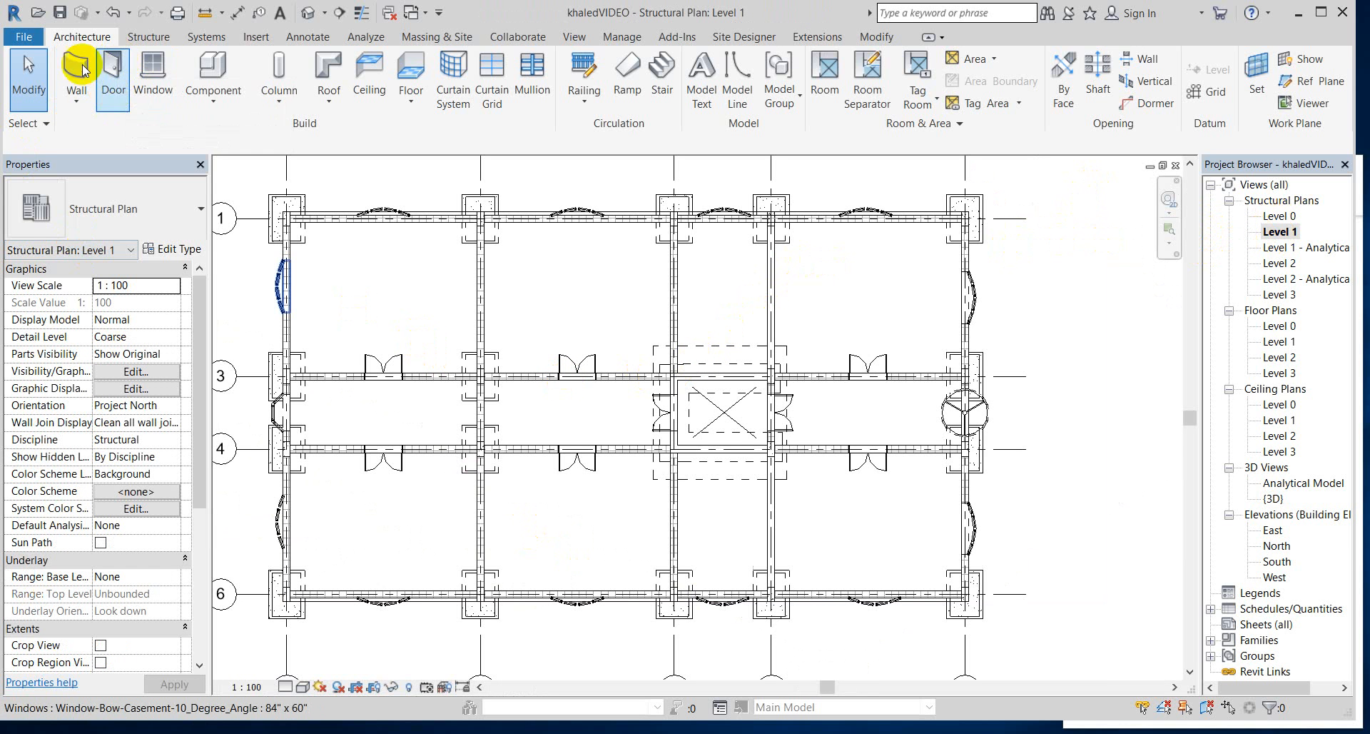
{"action": "left_click", "coordinate": [157, 107]}
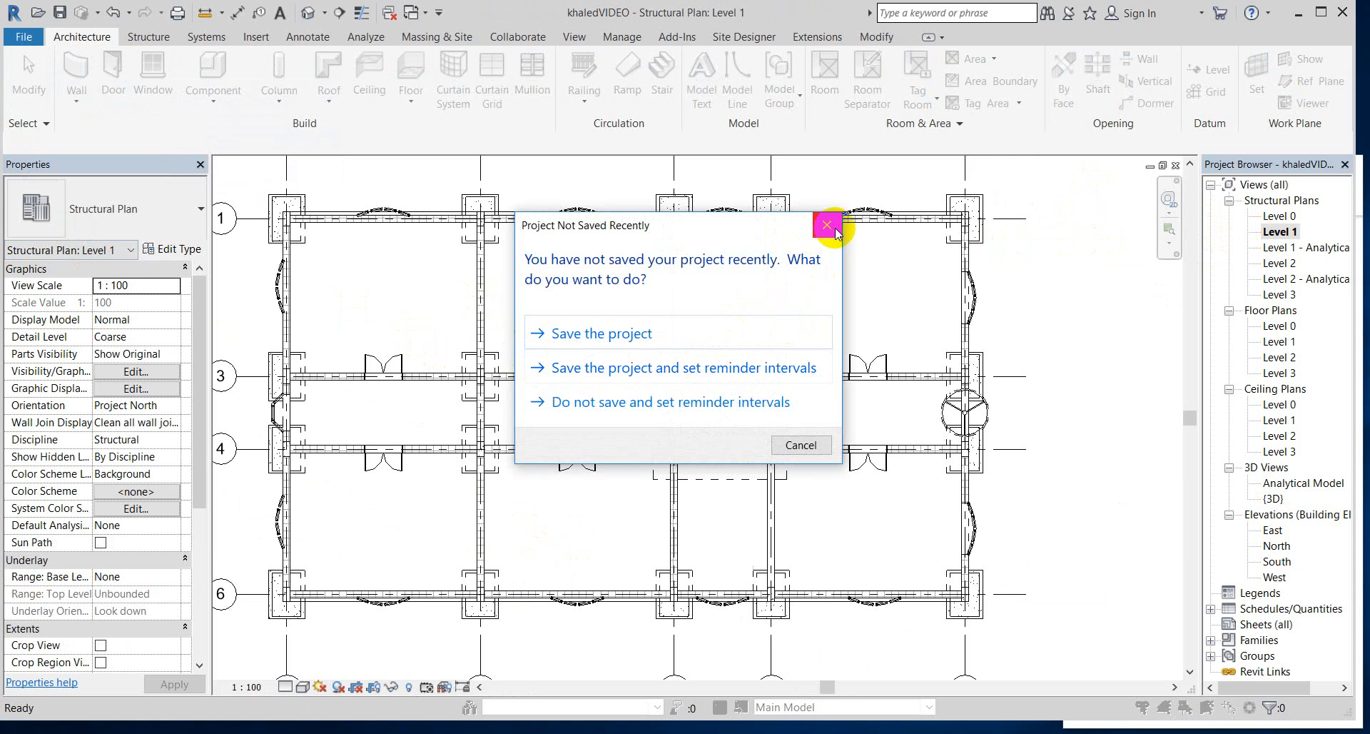
{"action": "left_click", "coordinate": [834, 229]}
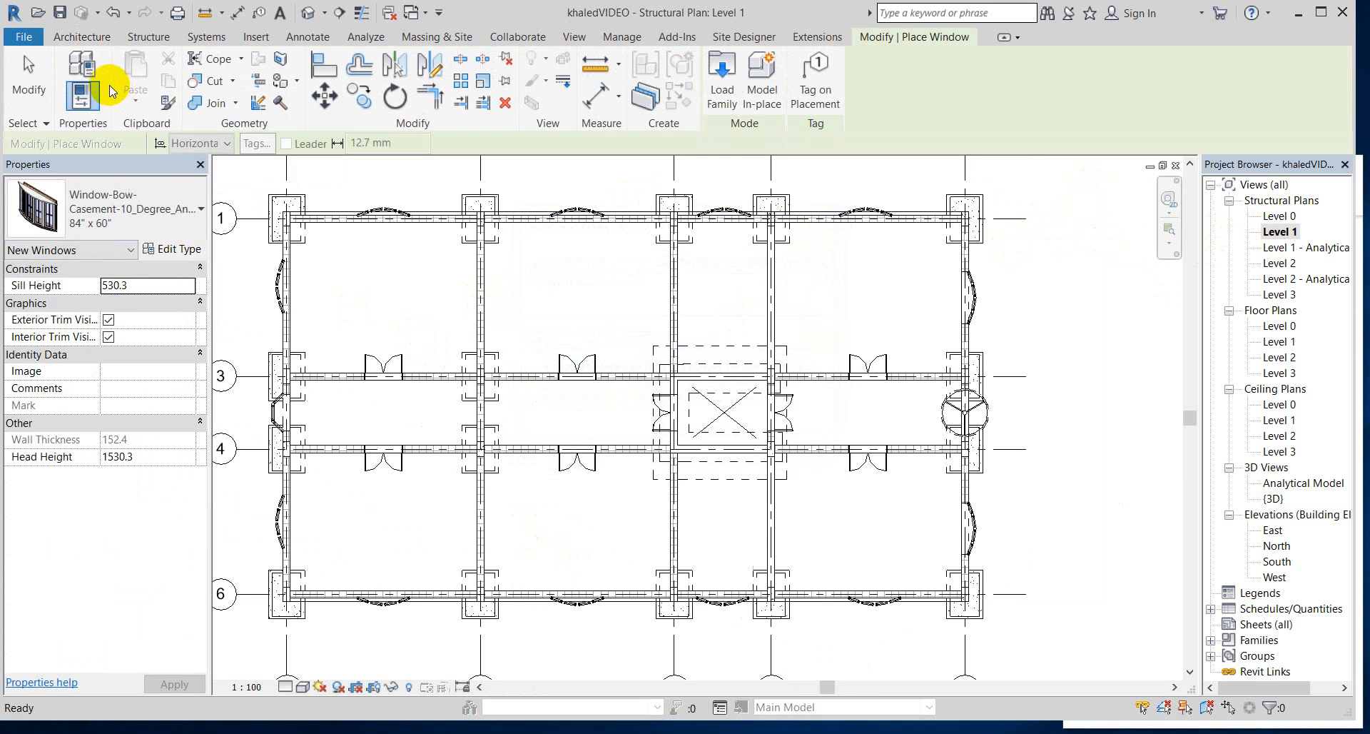
{"action": "left_click", "coordinate": [98, 42]}
{"action": "left_click", "coordinate": [121, 90]}
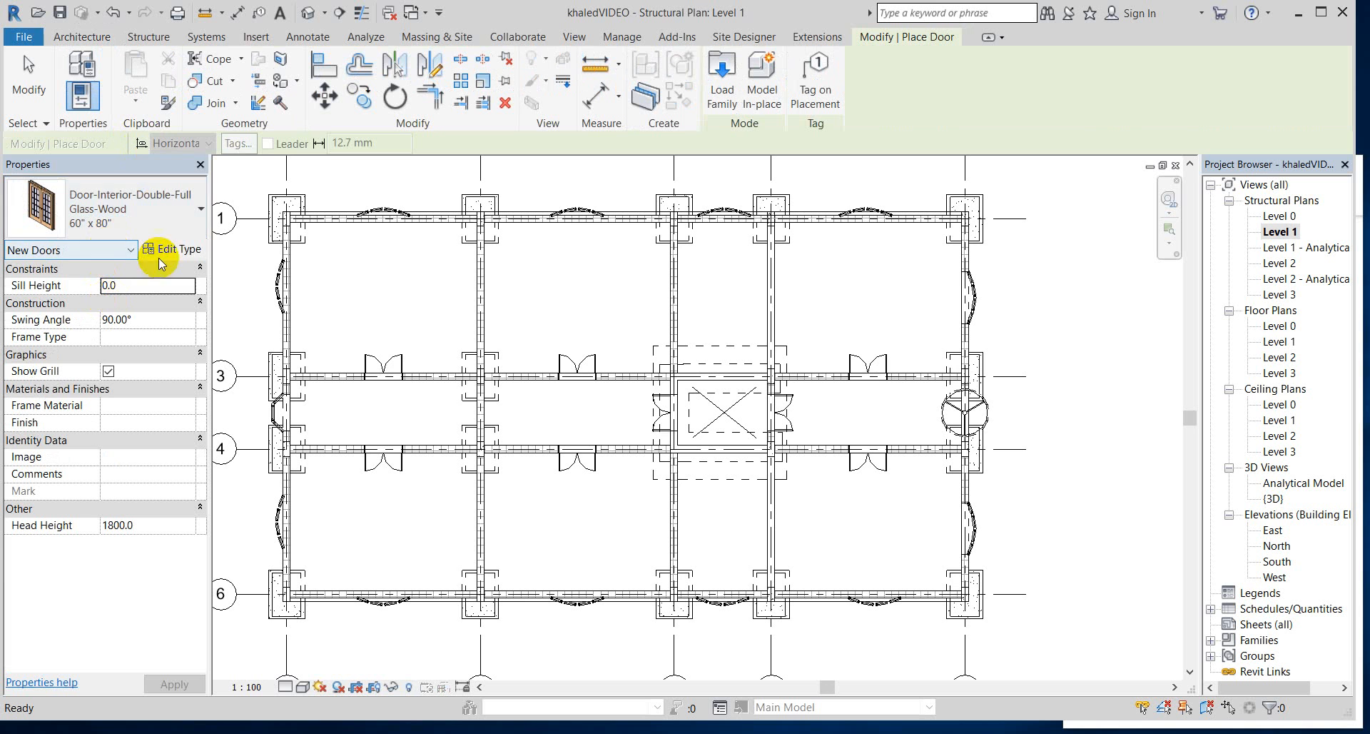
{"action": "left_click", "coordinate": [202, 208]}
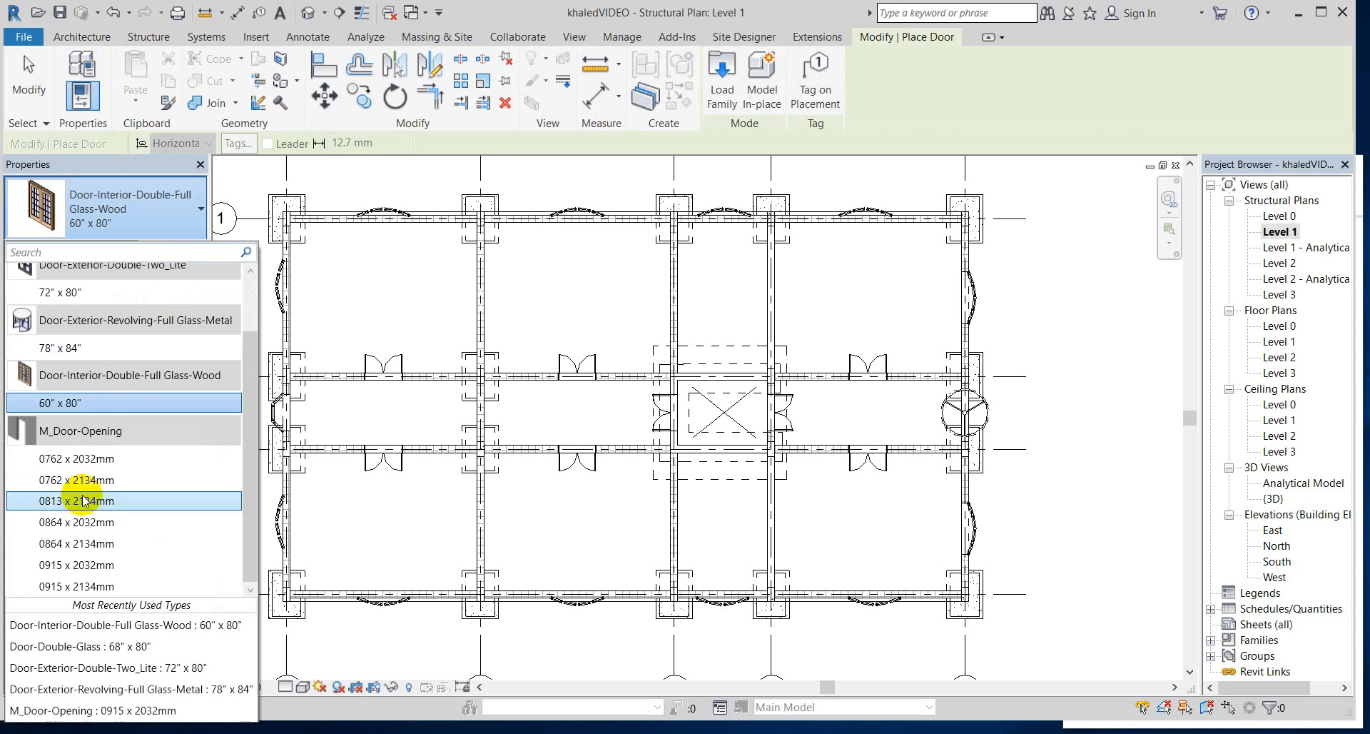
{"action": "mouse_move", "coordinate": [101, 293]}
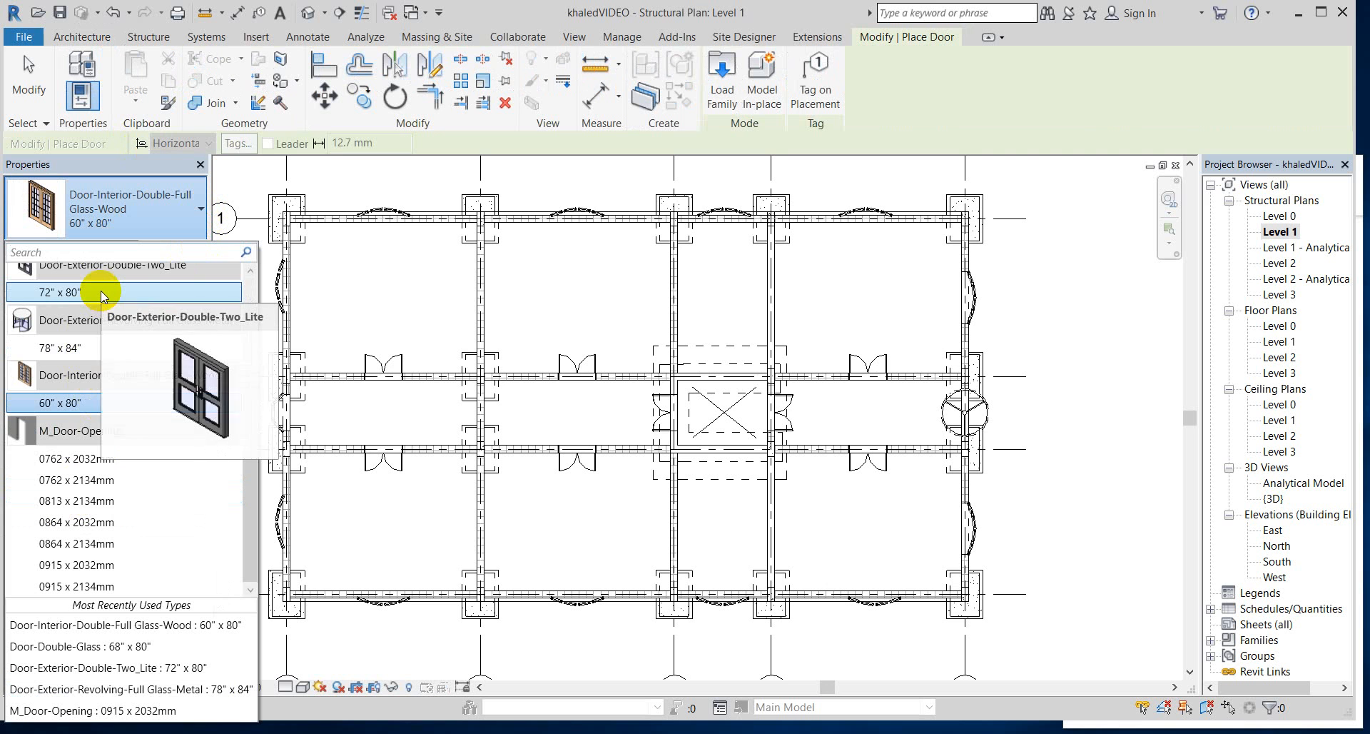
{"action": "left_click", "coordinate": [100, 291]}
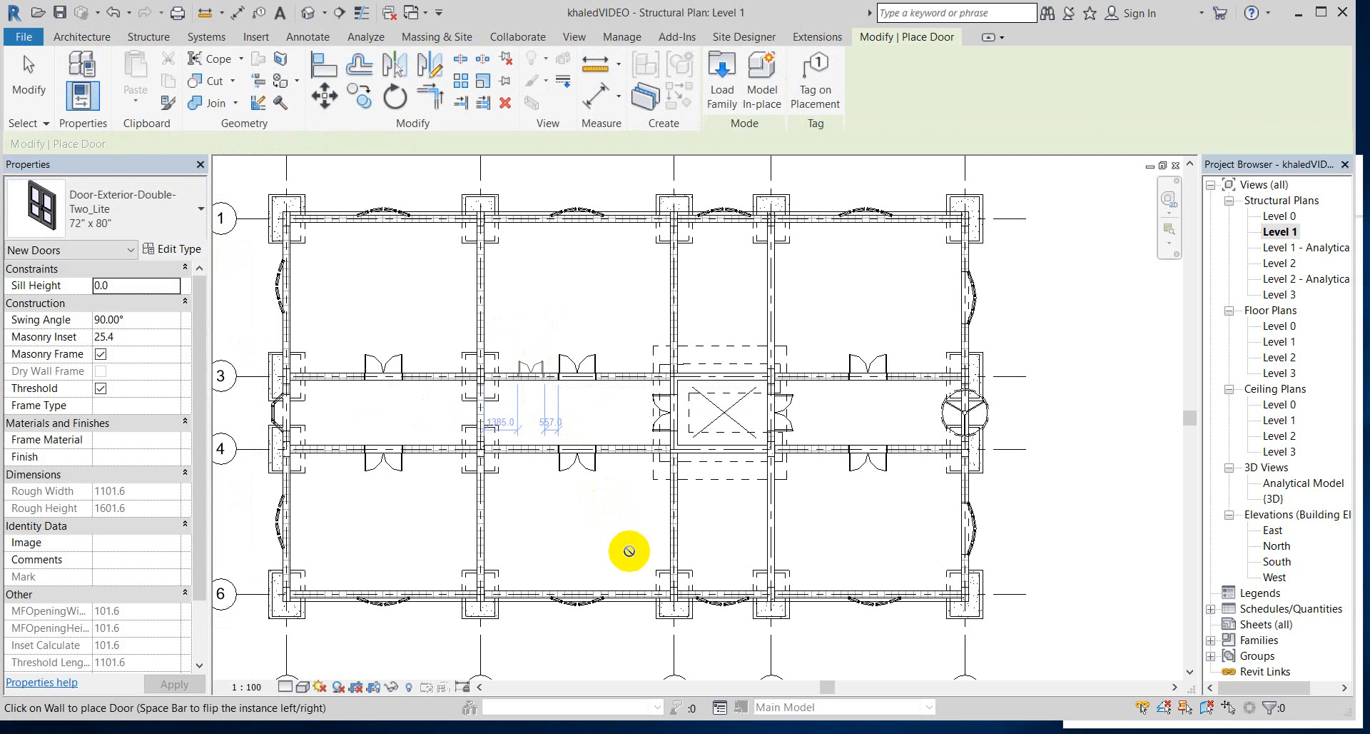
{"action": "left_click", "coordinate": [552, 403]}
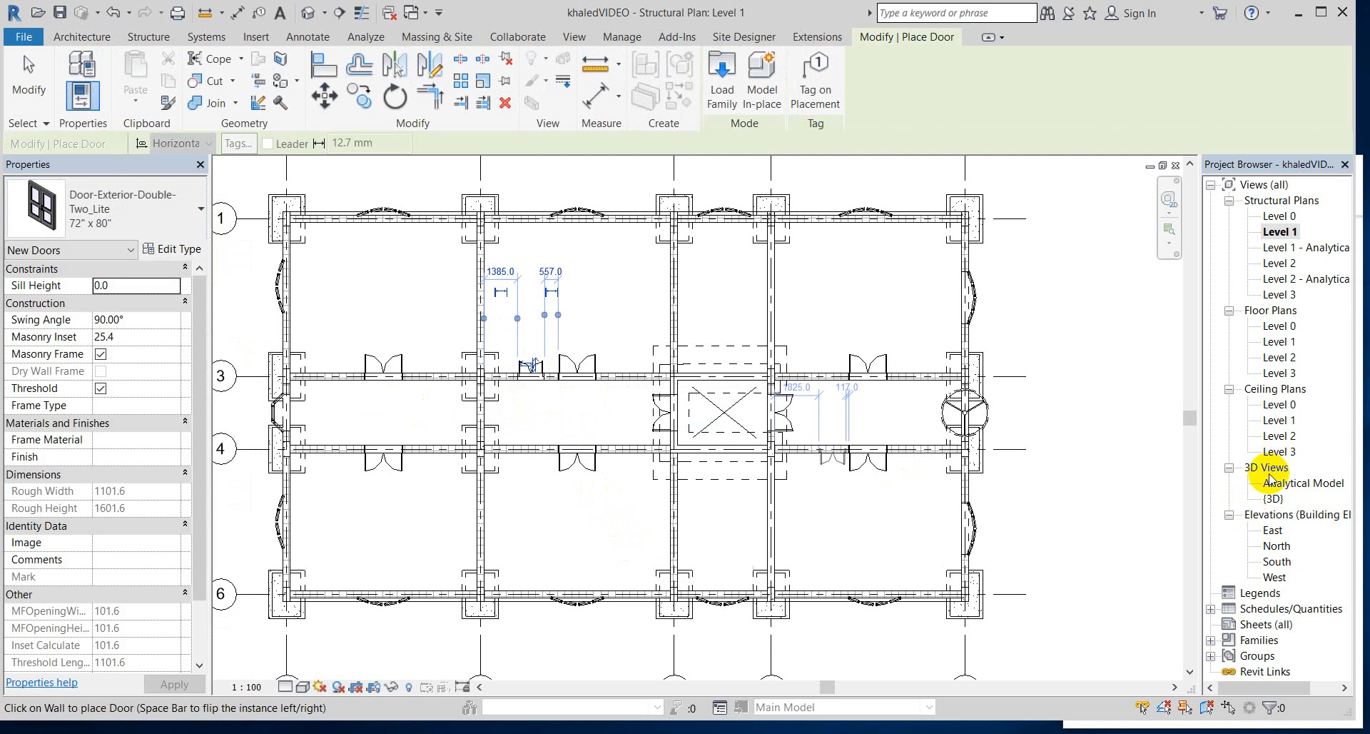
- In the {3D} view, select the Level 2 floor slab to see through it and examine the interior doors, windows and shaft opening
{"action": "double_click", "coordinate": [1273, 499]}
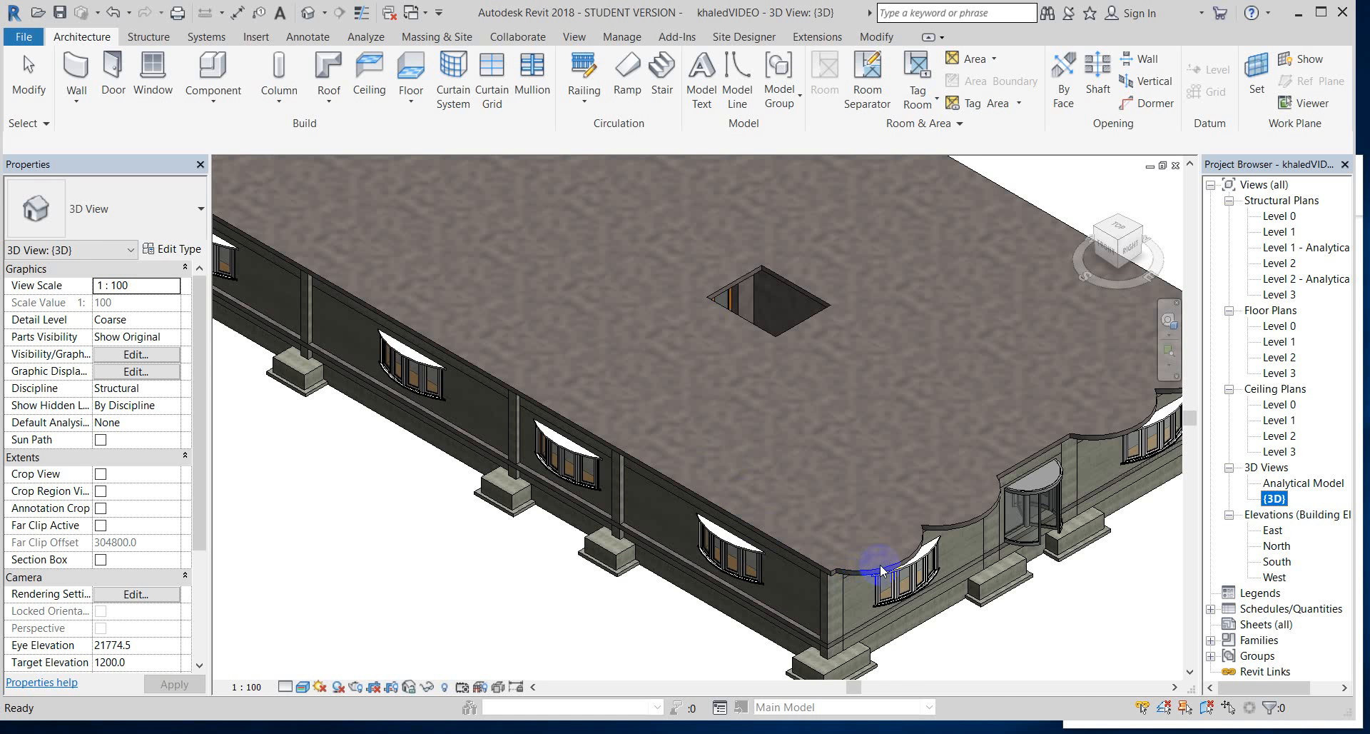
{"action": "scroll", "coordinate": [882, 571], "scroll_direction": "up", "scroll_amount": 2}
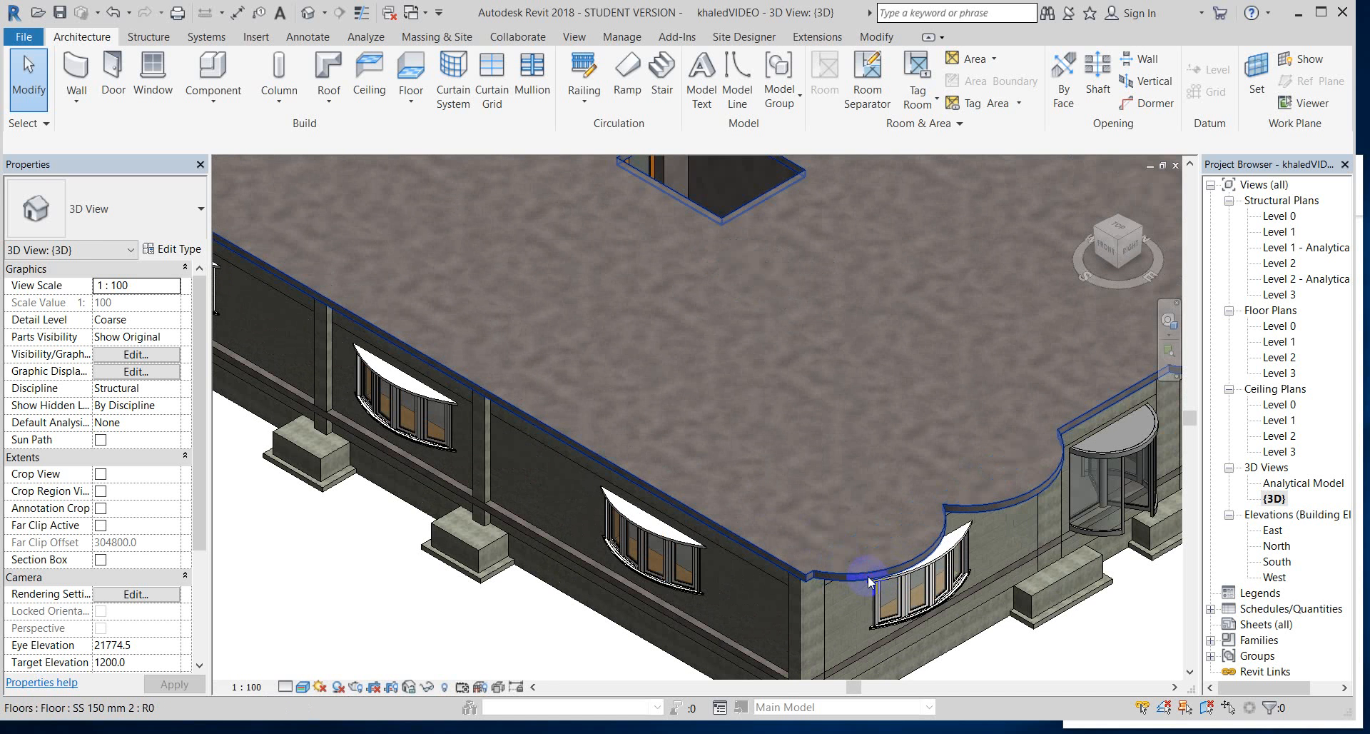
{"action": "left_click", "coordinate": [868, 576]}
{"action": "scroll", "coordinate": [710, 436], "scroll_direction": "down", "scroll_amount": 4}
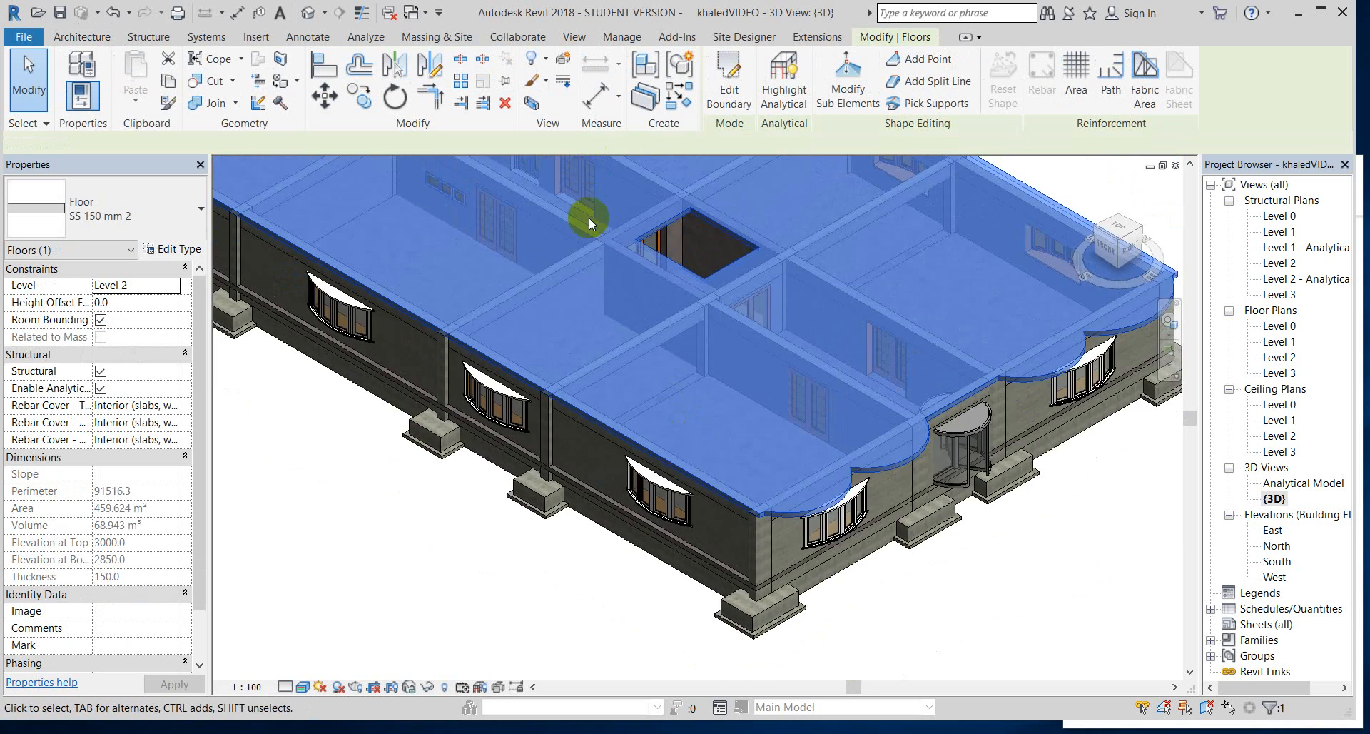
{"action": "scroll", "coordinate": [588, 217], "scroll_direction": "down", "scroll_amount": 2}
{"action": "scroll", "coordinate": [413, 465], "scroll_direction": "down", "scroll_amount": 2}
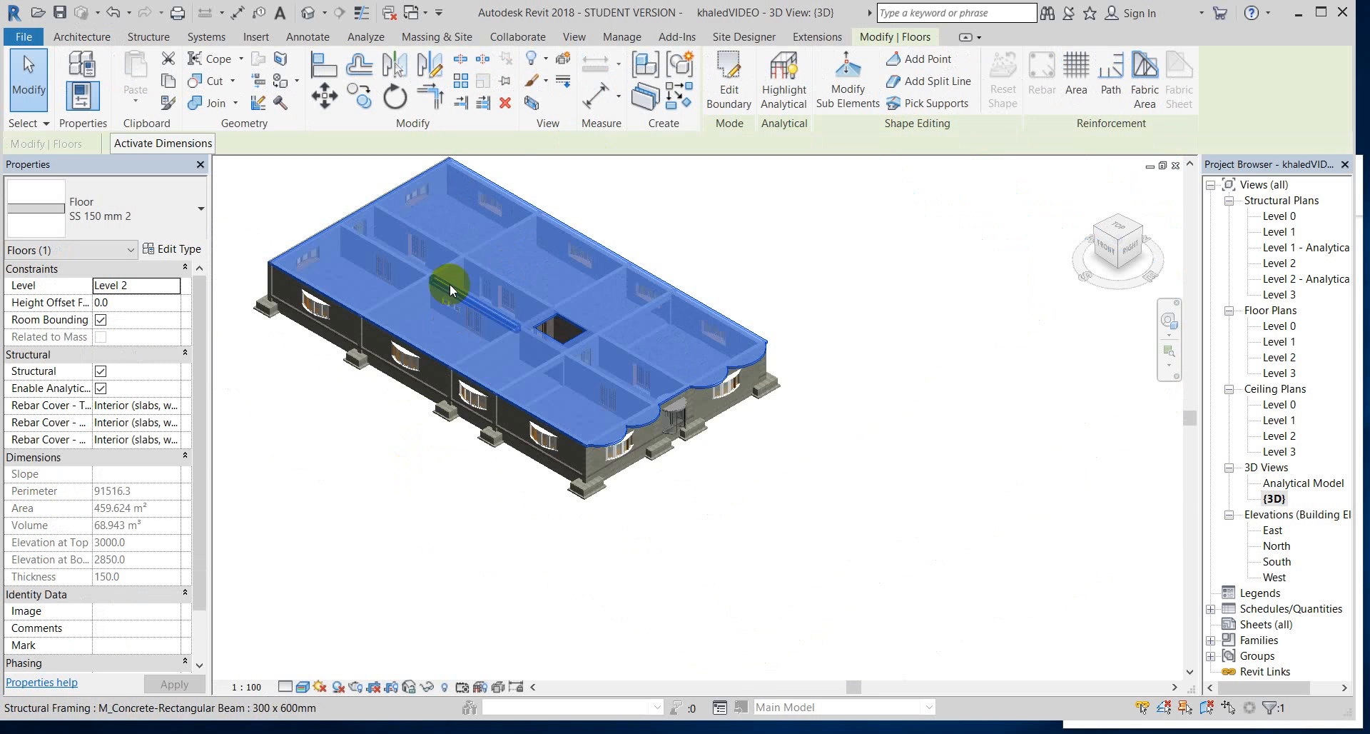
{"action": "scroll", "coordinate": [455, 279], "scroll_direction": "up", "scroll_amount": 2}
{"action": "scroll", "coordinate": [603, 314], "scroll_direction": "up", "scroll_amount": 5}
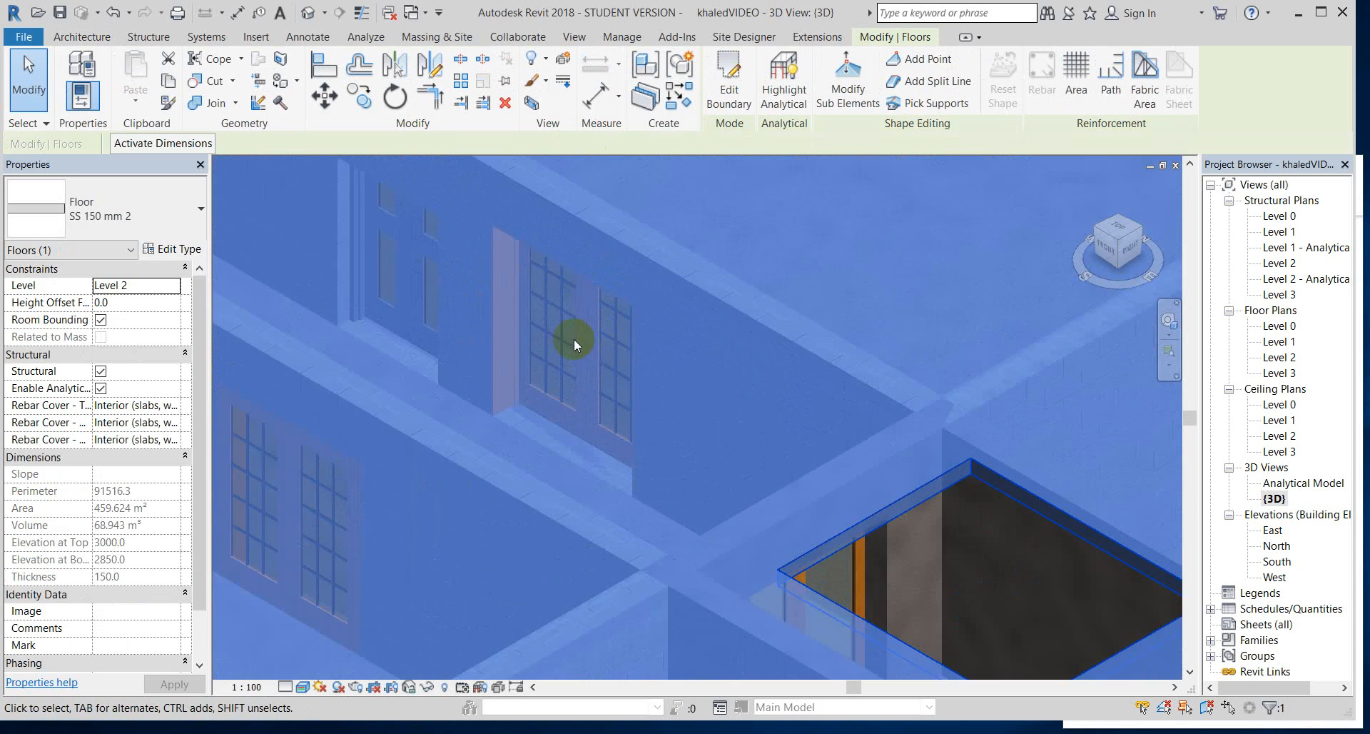
{"action": "scroll", "coordinate": [573, 338], "scroll_direction": "up", "scroll_amount": 1}
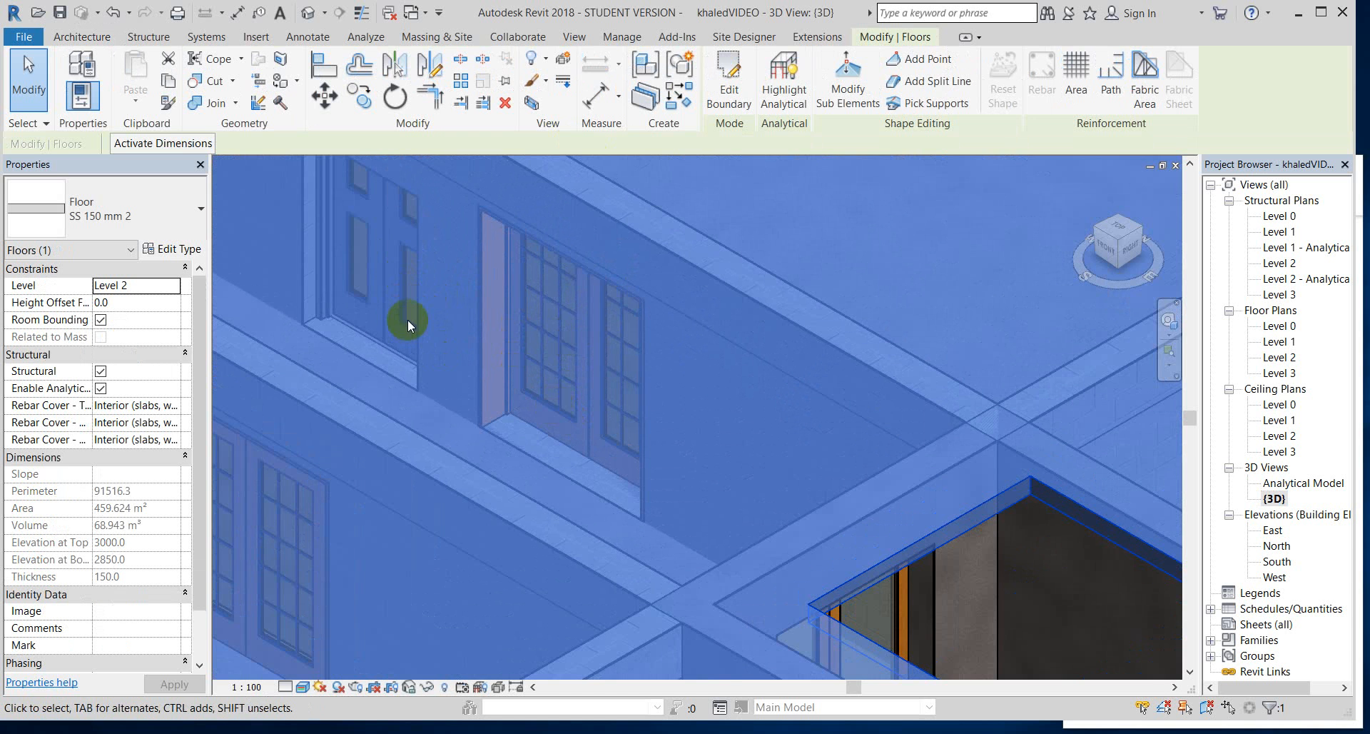
{"action": "scroll", "coordinate": [409, 319], "scroll_direction": "down", "scroll_amount": 4}
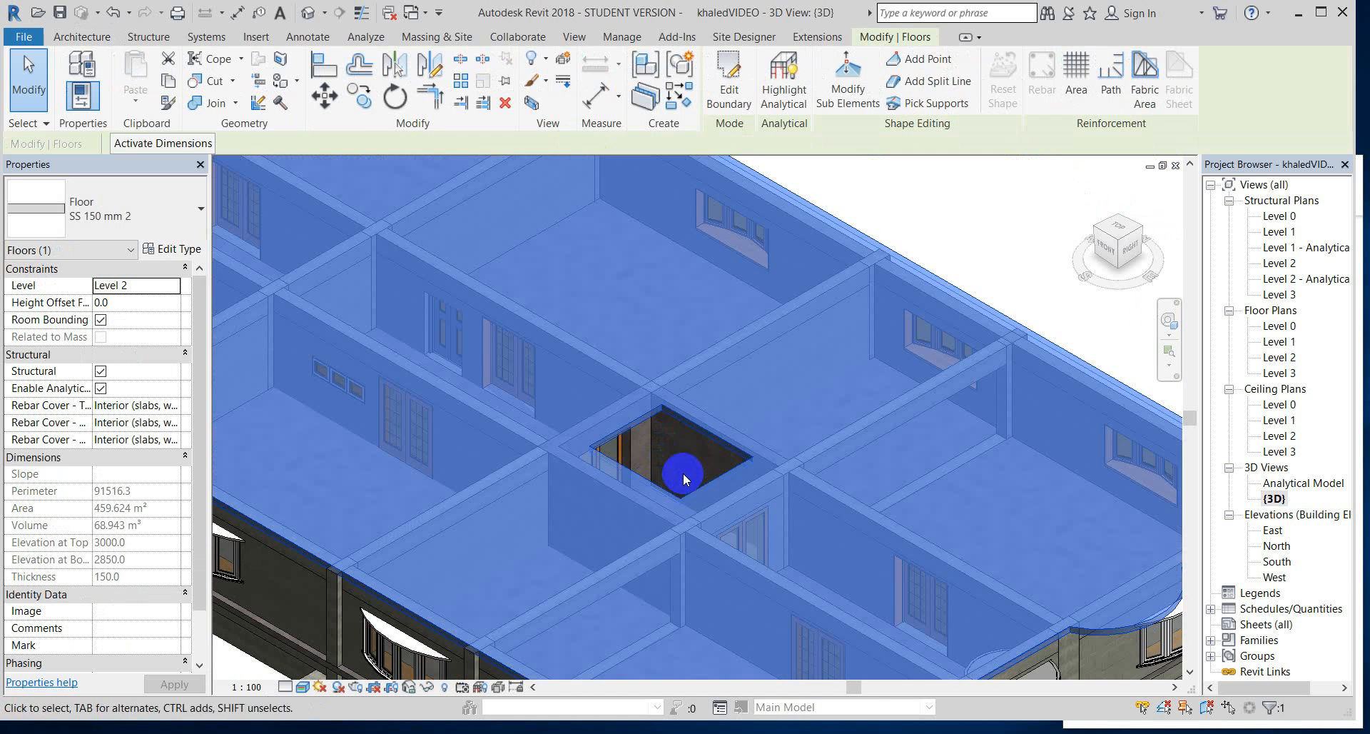
{"action": "scroll", "coordinate": [684, 477], "scroll_direction": "up", "scroll_amount": 2}
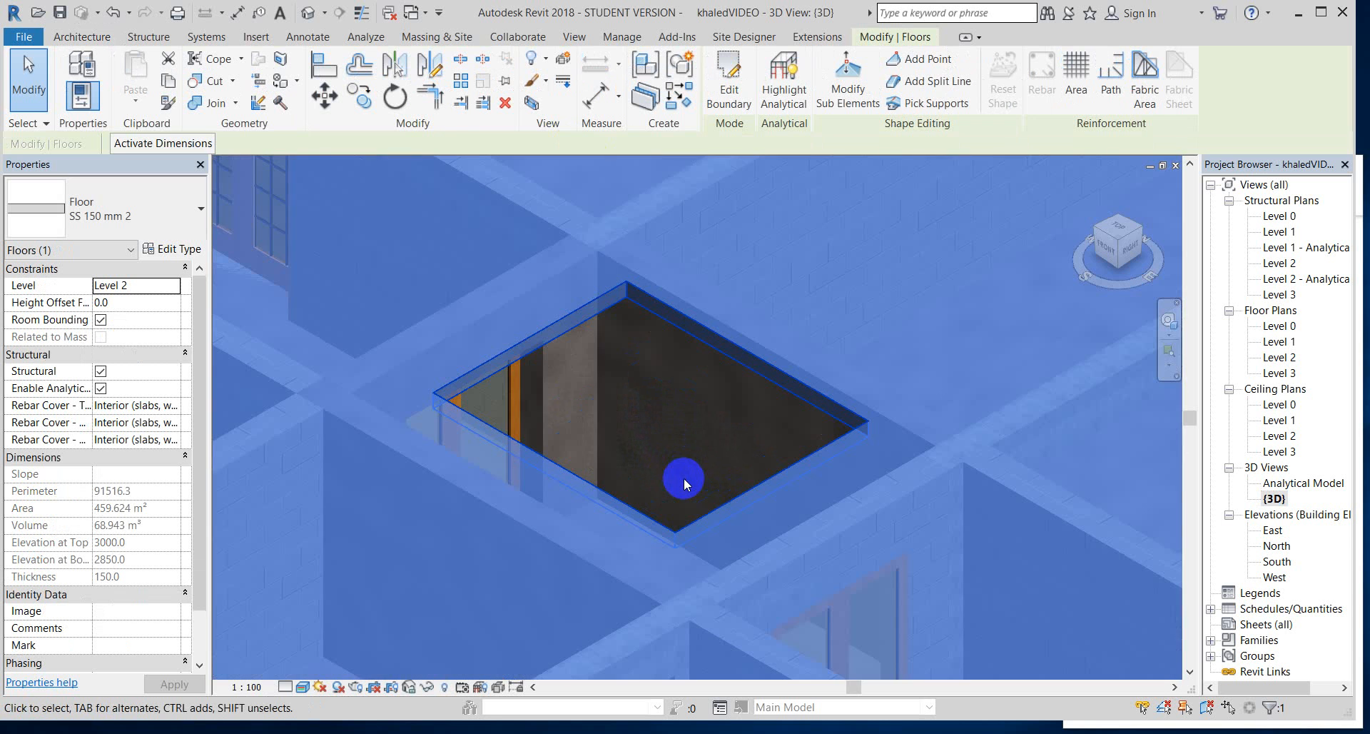
{"action": "scroll", "coordinate": [712, 417], "scroll_direction": "down", "scroll_amount": 5}
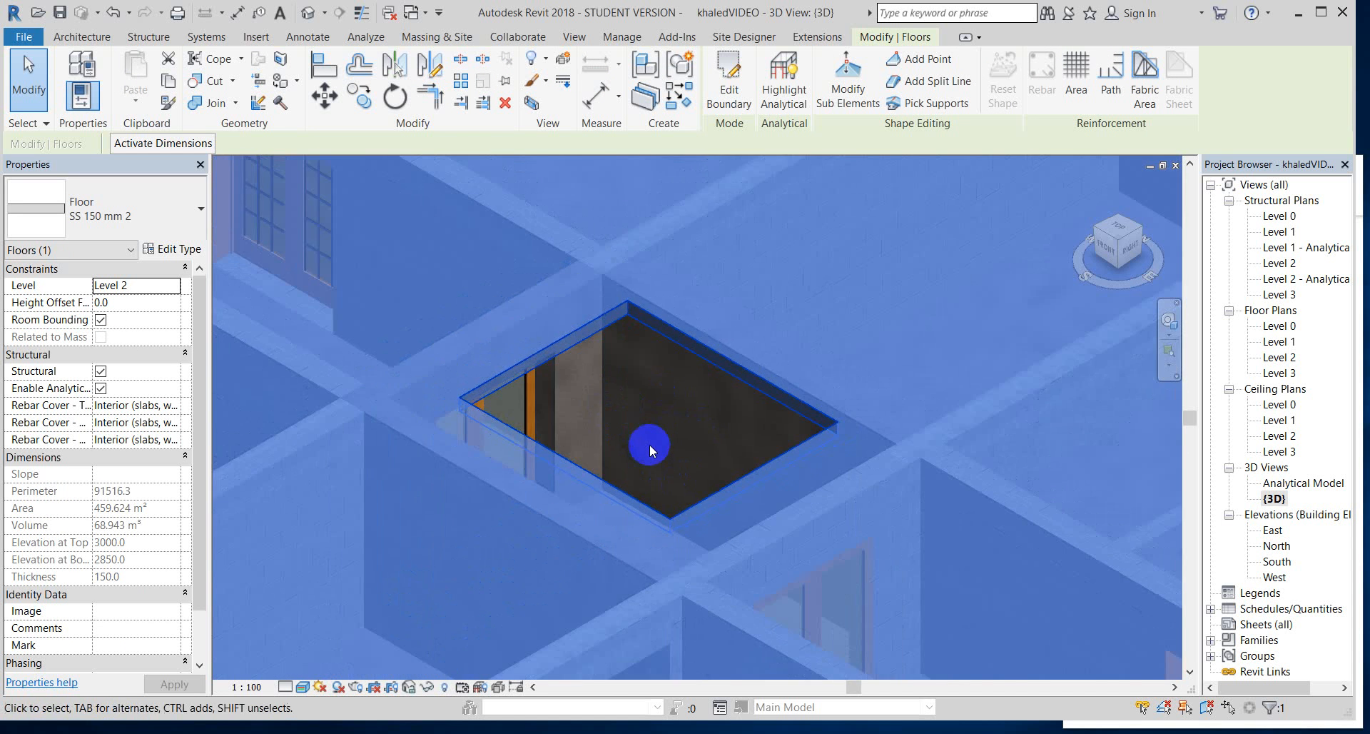
{"action": "scroll", "coordinate": [978, 480], "scroll_direction": "up", "scroll_amount": 6}
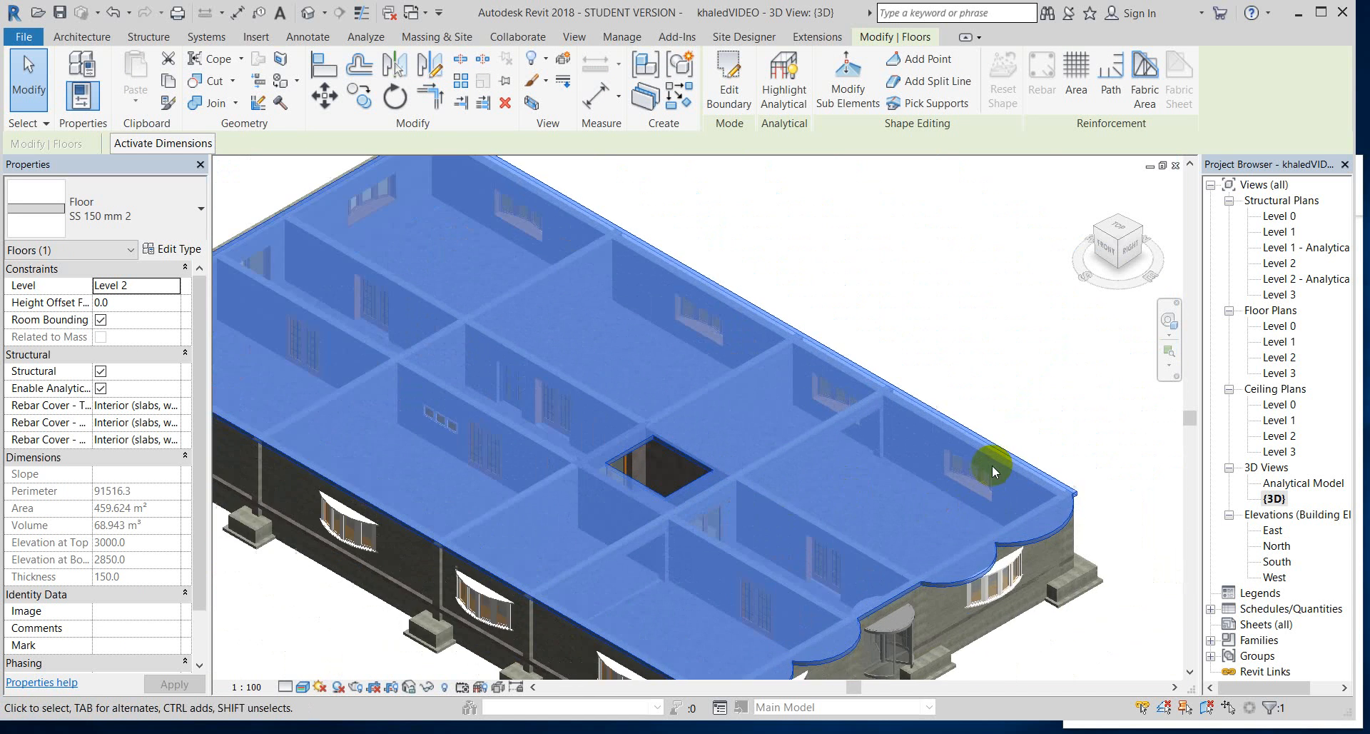
{"action": "scroll", "coordinate": [957, 494], "scroll_direction": "down", "scroll_amount": 5}
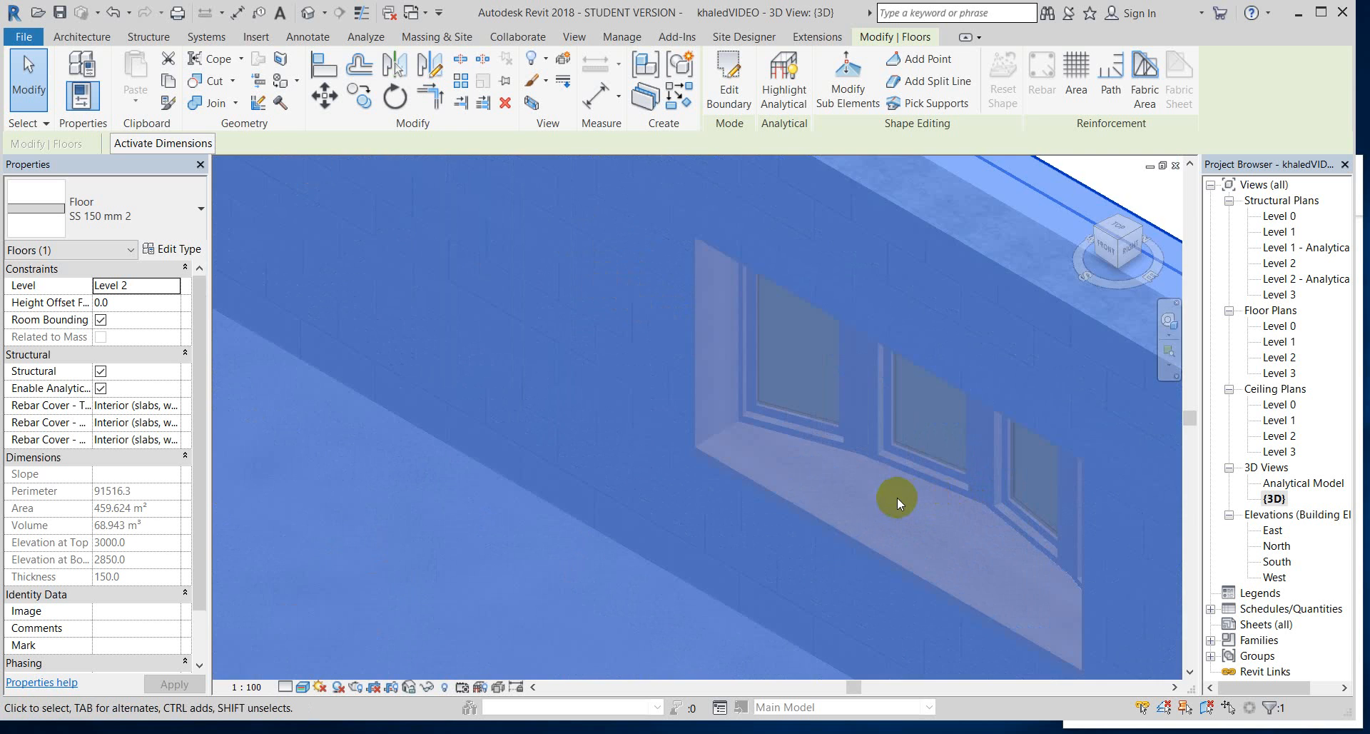
- Examine the whole building in the 3D view with the Level 2 floor slab selected
{"action": "scroll", "coordinate": [428, 335], "scroll_direction": "down", "scroll_amount": 3}
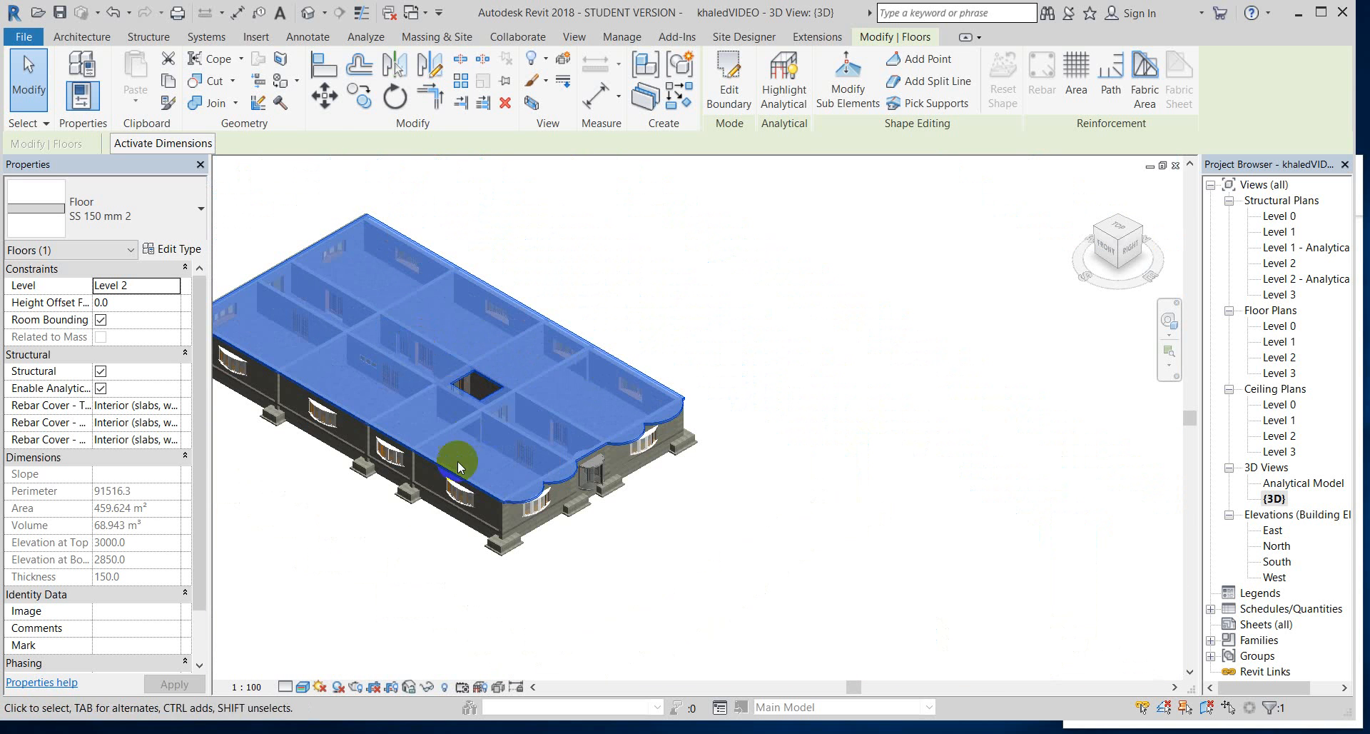
{"action": "scroll", "coordinate": [245, 257], "scroll_direction": "down", "scroll_amount": 2}
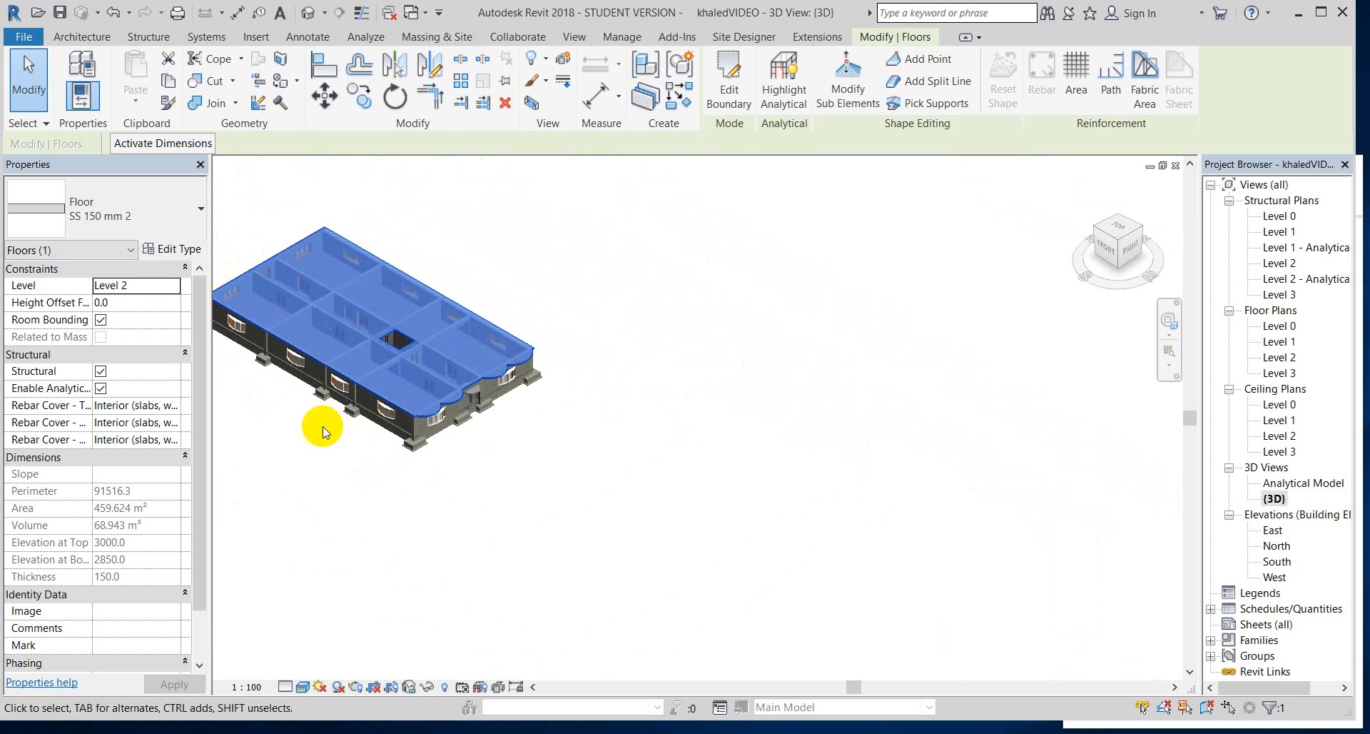
{"action": "scroll", "coordinate": [314, 421], "scroll_direction": "up", "scroll_amount": 5}
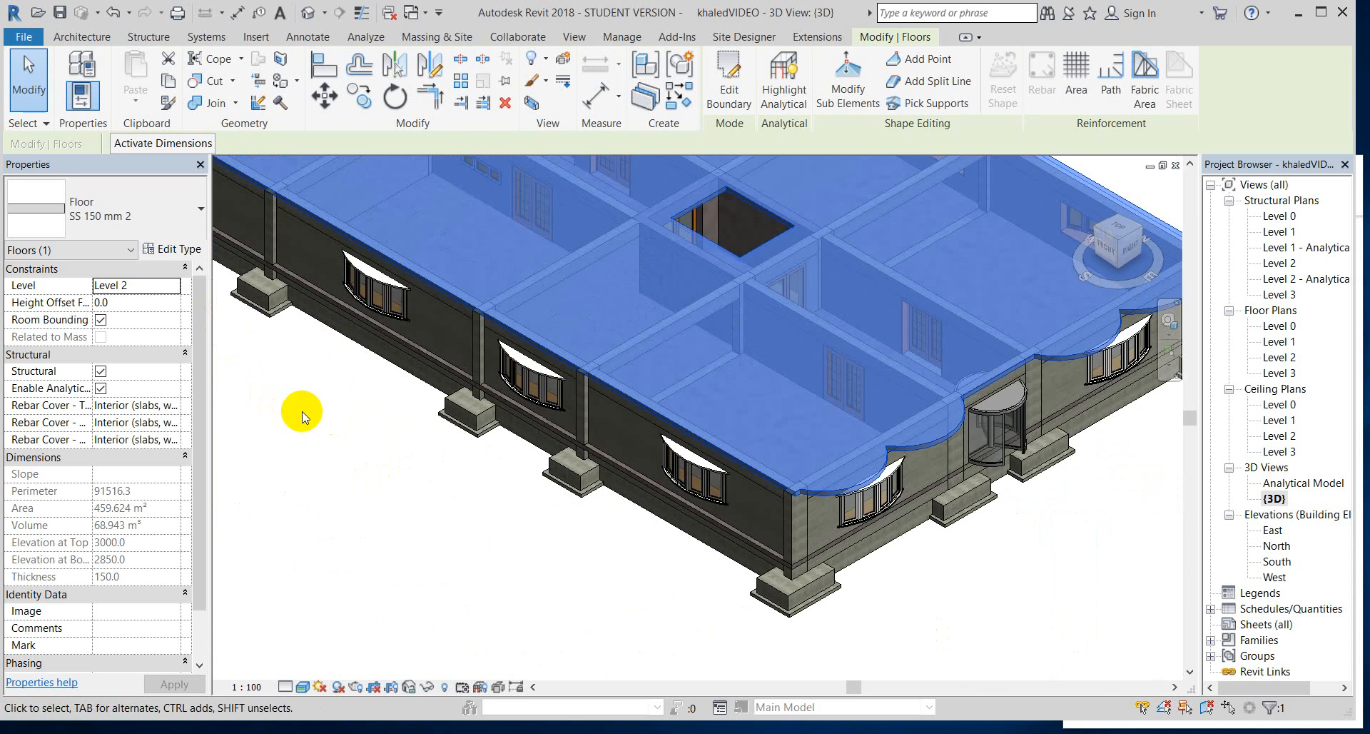
{"action": "scroll", "coordinate": [427, 422], "scroll_direction": "down", "scroll_amount": 2}
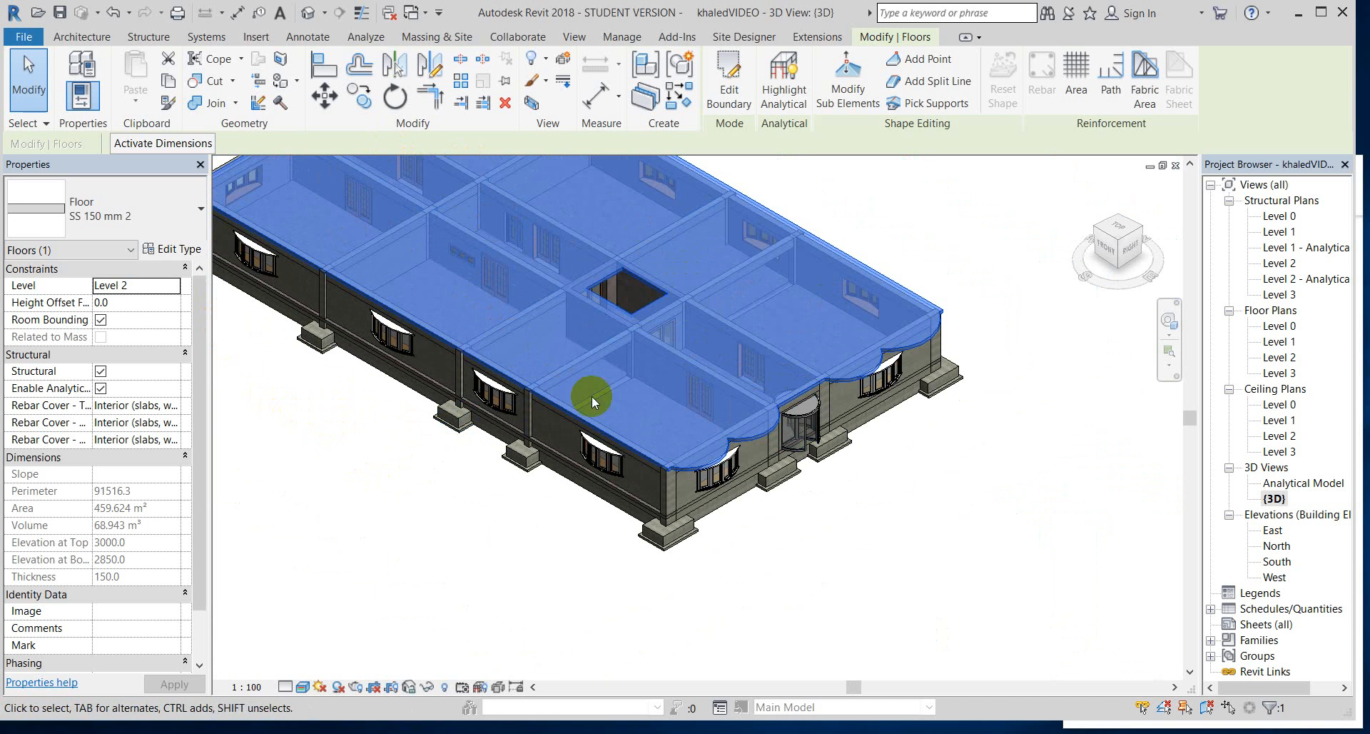
{"action": "scroll", "coordinate": [680, 431], "scroll_direction": "down", "scroll_amount": 2}
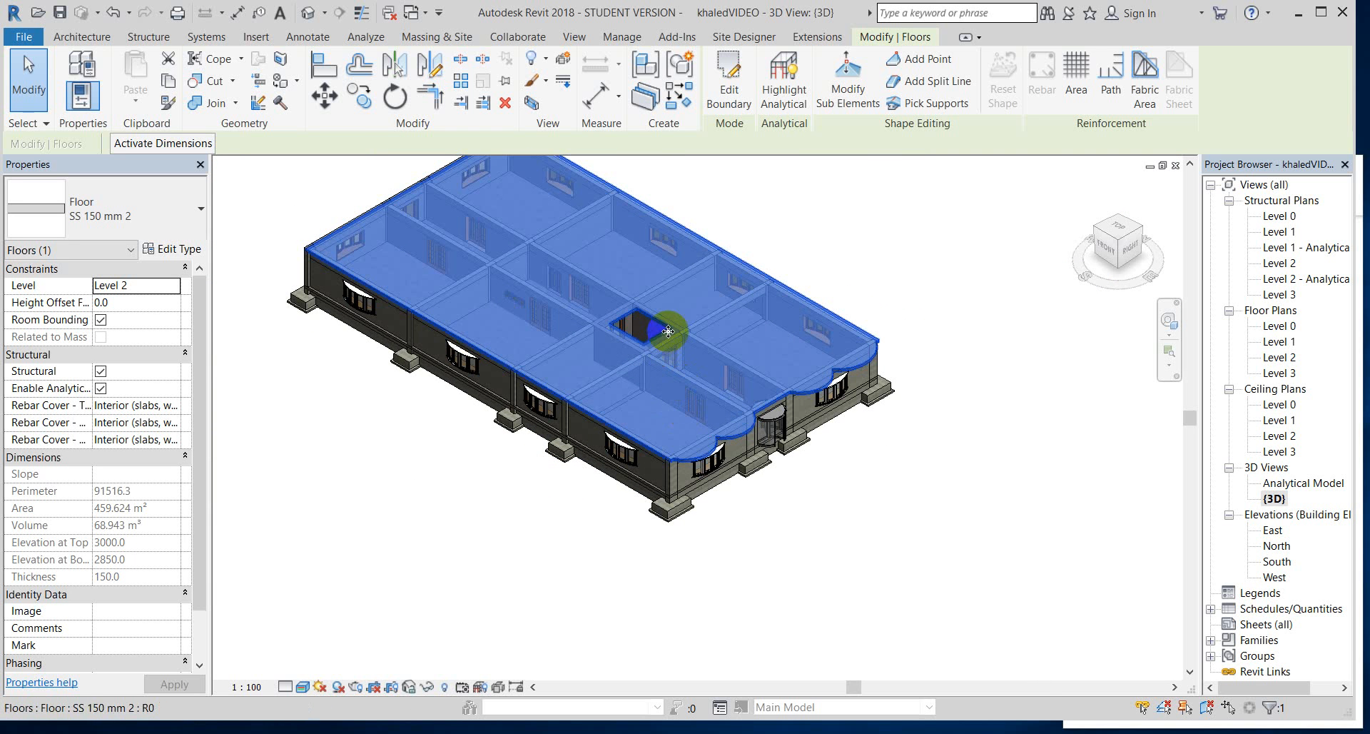
- On the East elevation, select all of the storey's elements above the foundations with a selection window
{"action": "double_click", "coordinate": [1274, 531]}
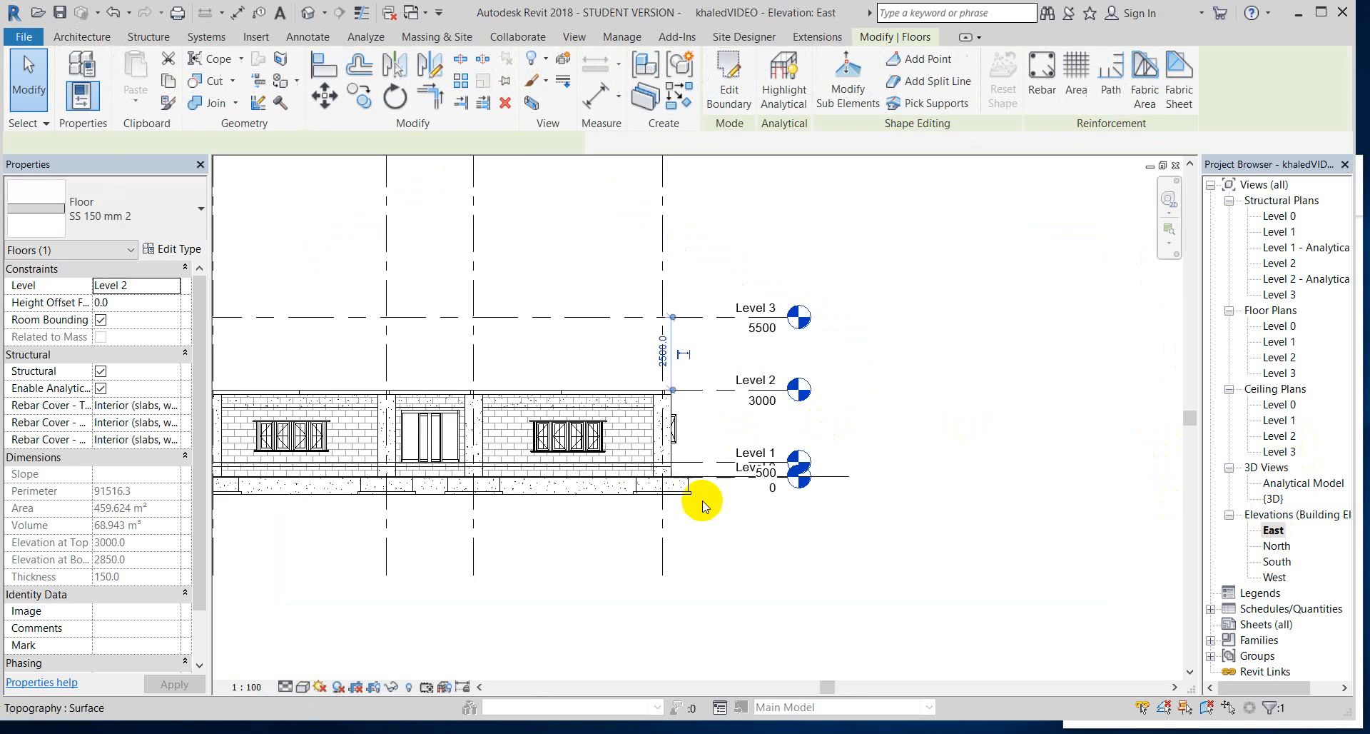
{"action": "scroll", "coordinate": [490, 550], "scroll_direction": "down", "scroll_amount": 2}
{"action": "scroll", "coordinate": [281, 559], "scroll_direction": "up", "scroll_amount": 4}
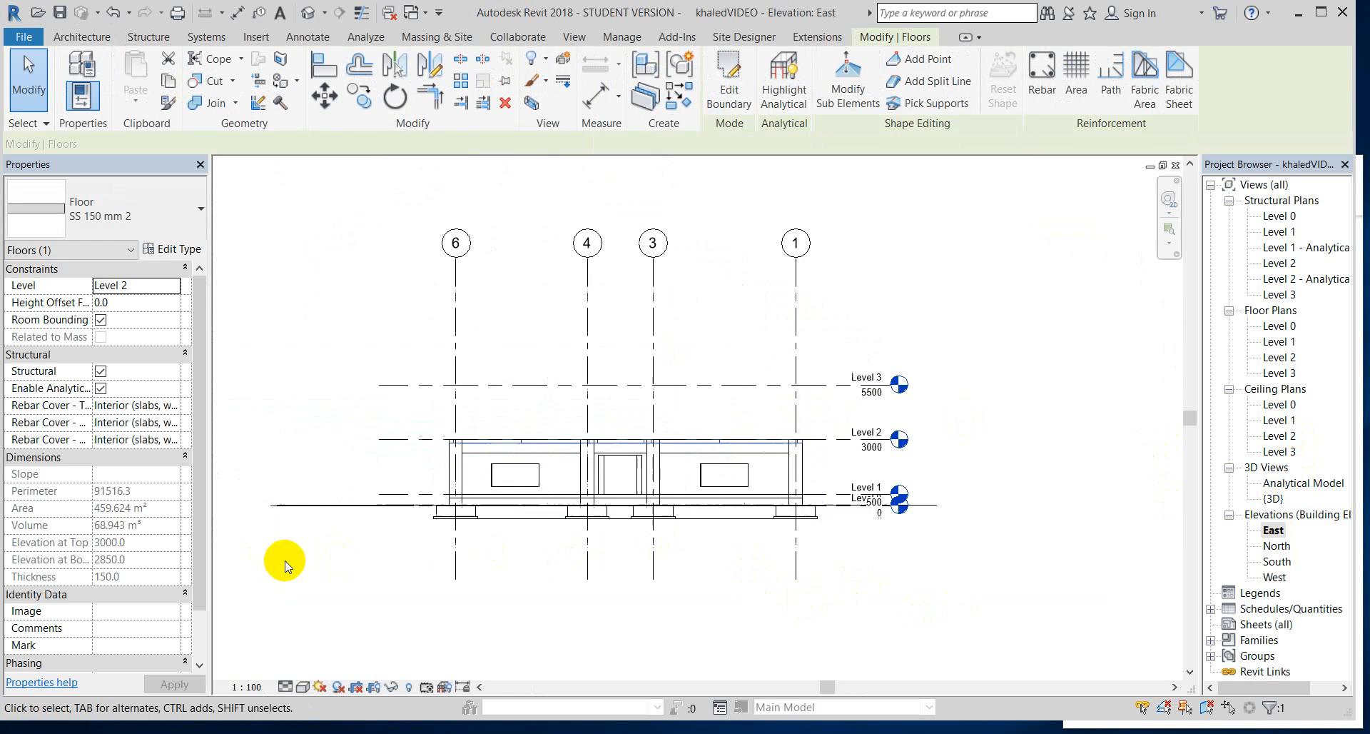
{"action": "scroll", "coordinate": [455, 527], "scroll_direction": "up", "scroll_amount": 3}
{"action": "scroll", "coordinate": [816, 578], "scroll_direction": "down", "scroll_amount": 3}
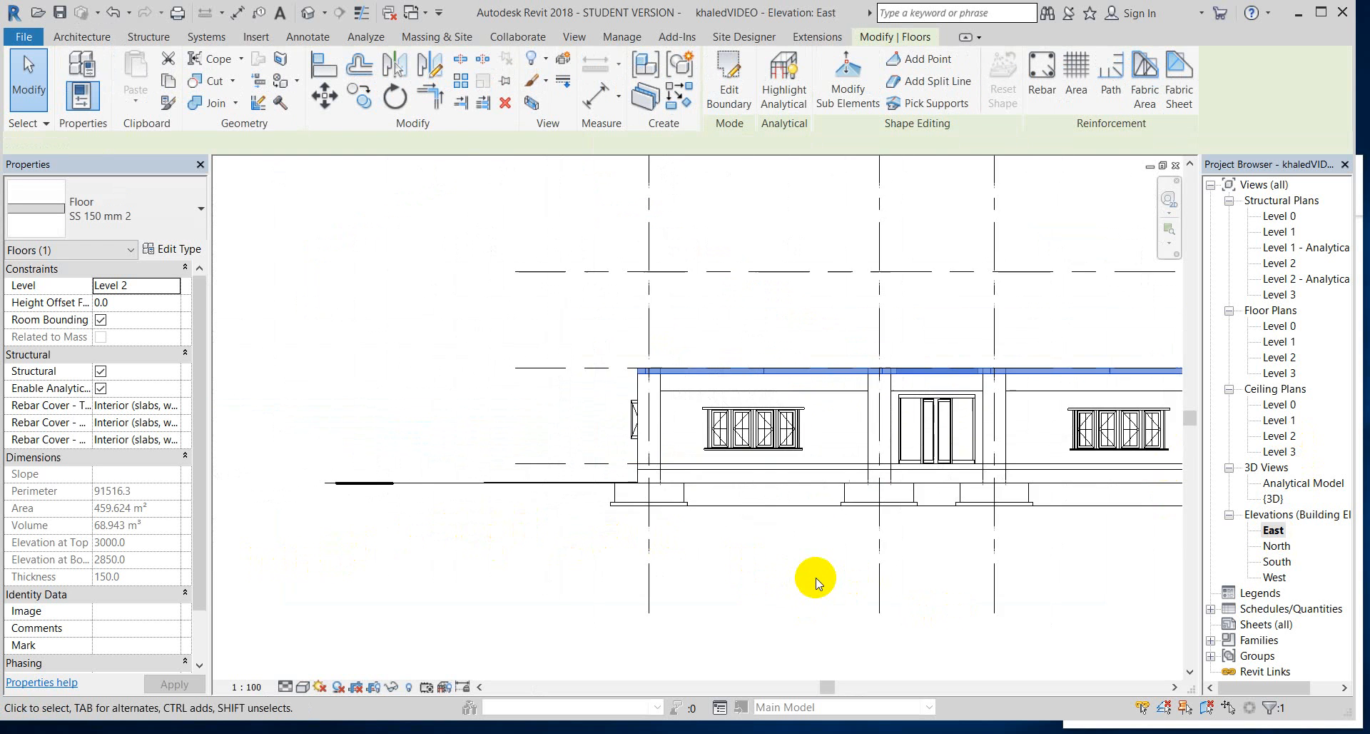
{"action": "scroll", "coordinate": [526, 546], "scroll_direction": "down", "scroll_amount": 2}
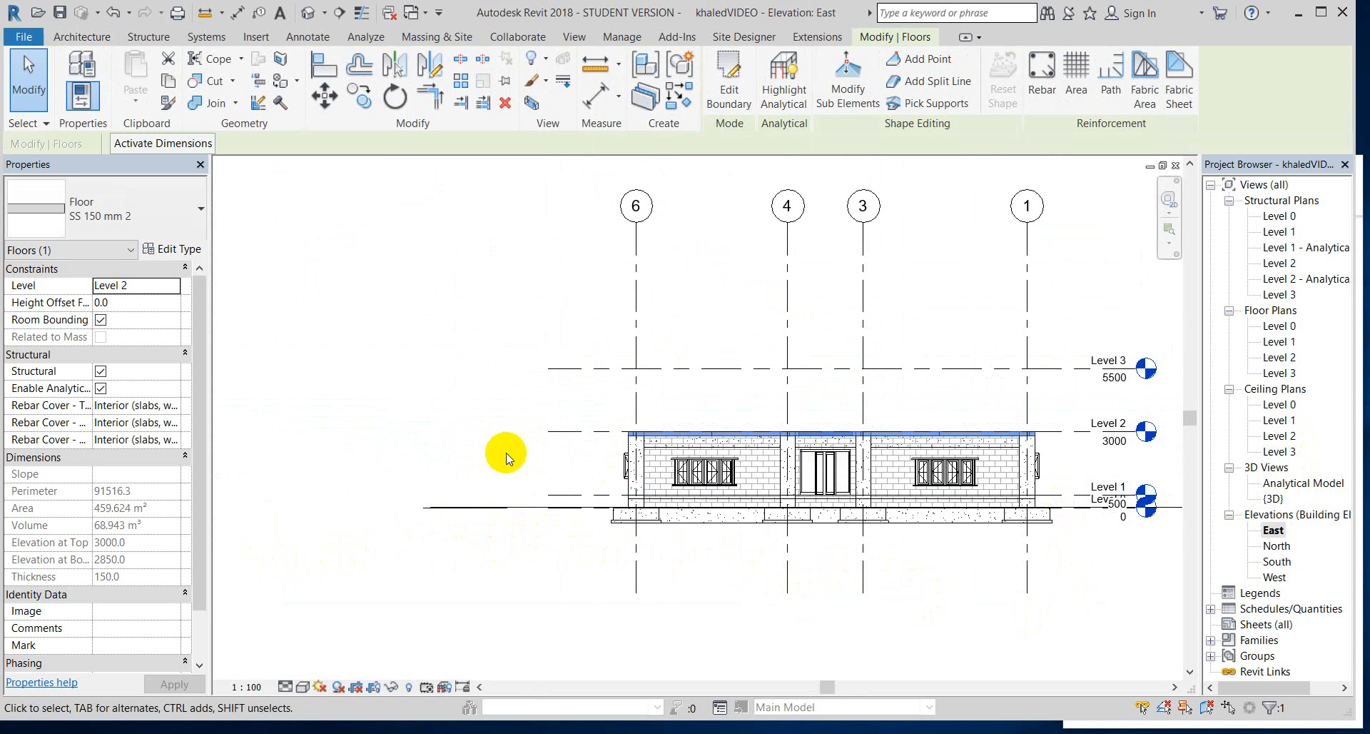
{"action": "left_click_drag", "start_coordinate": [486, 420], "coordinate": [561, 459]}
{"action": "left_click_drag", "start_coordinate": [646, 496], "coordinate": [1065, 515]}
{"action": "scroll", "coordinate": [1060, 510], "scroll_direction": "up", "scroll_amount": 3}
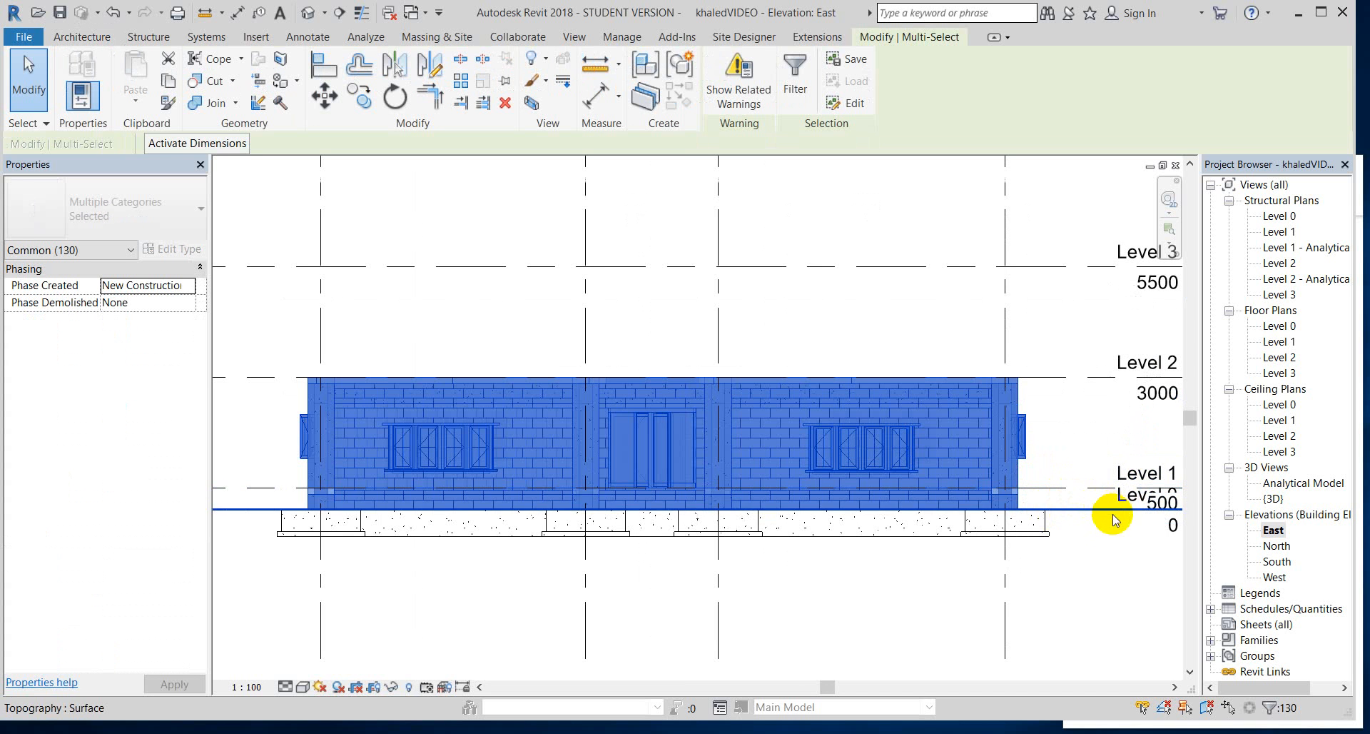
- Copy the selected storey elements to the clipboard and paste them aligned to selected level Level 2
{"action": "scroll", "coordinate": [1074, 501], "scroll_direction": "down", "scroll_amount": 3}
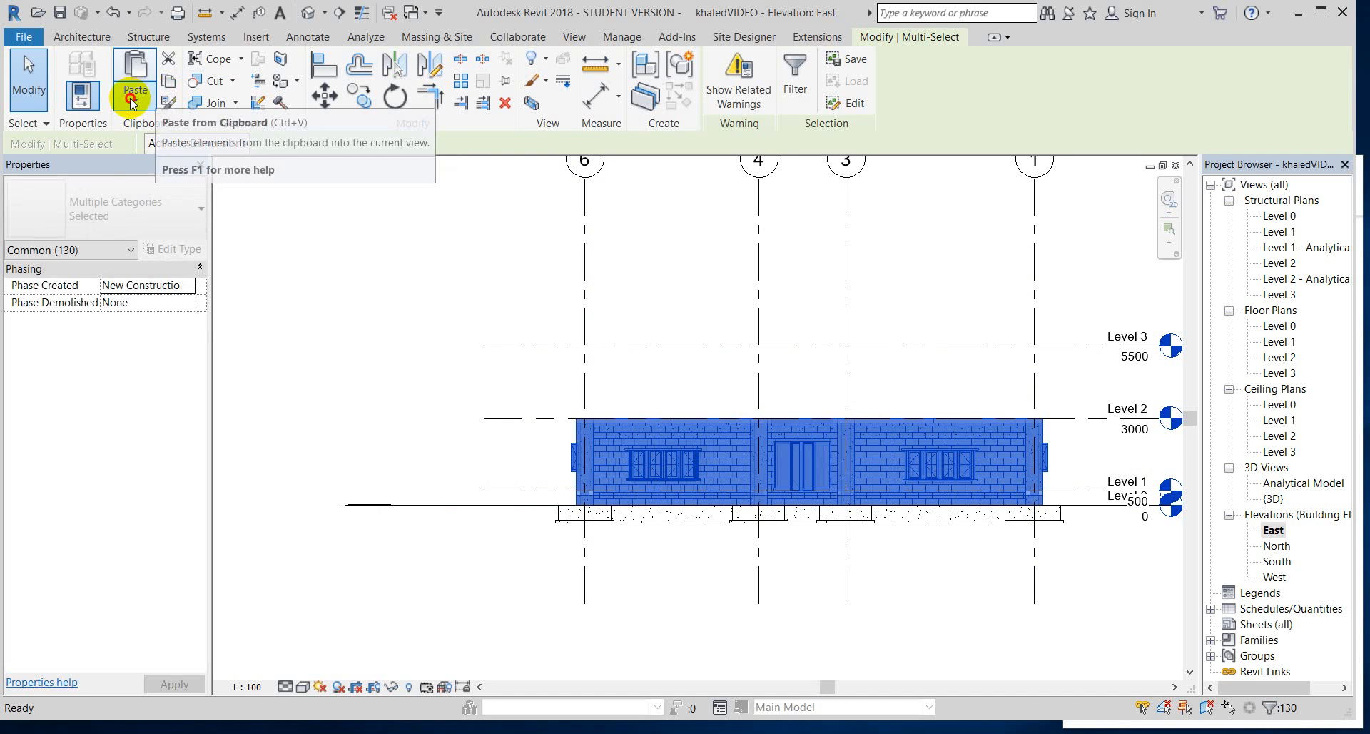
{"action": "left_click", "coordinate": [133, 98]}
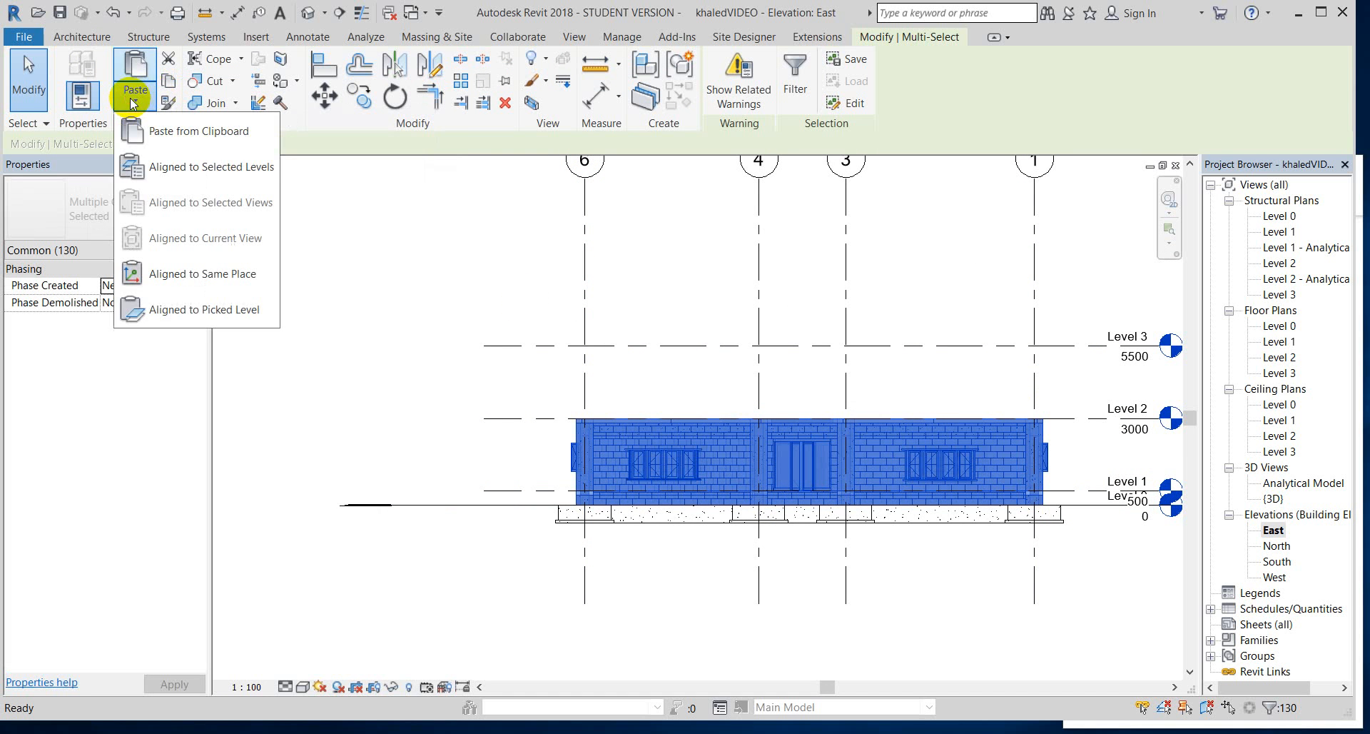
{"action": "left_click", "coordinate": [174, 180]}
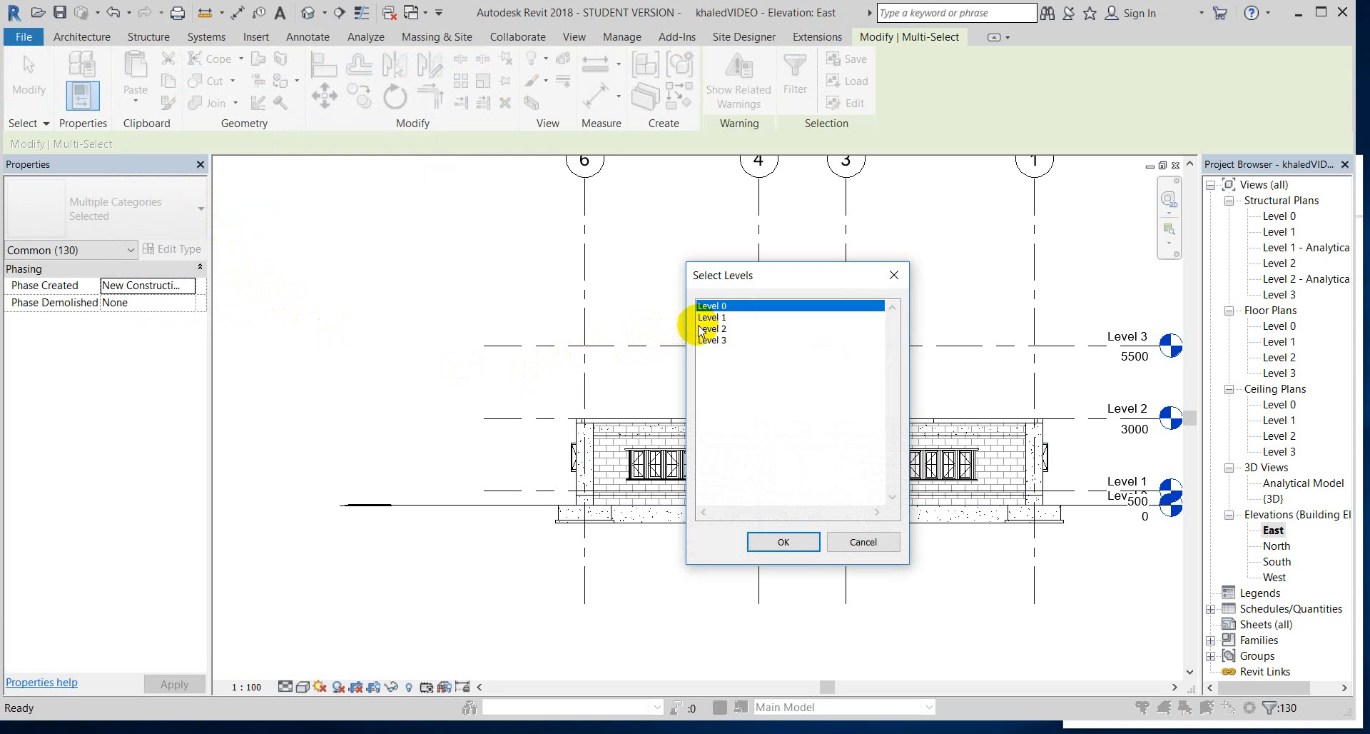
{"action": "left_click", "coordinate": [706, 328]}
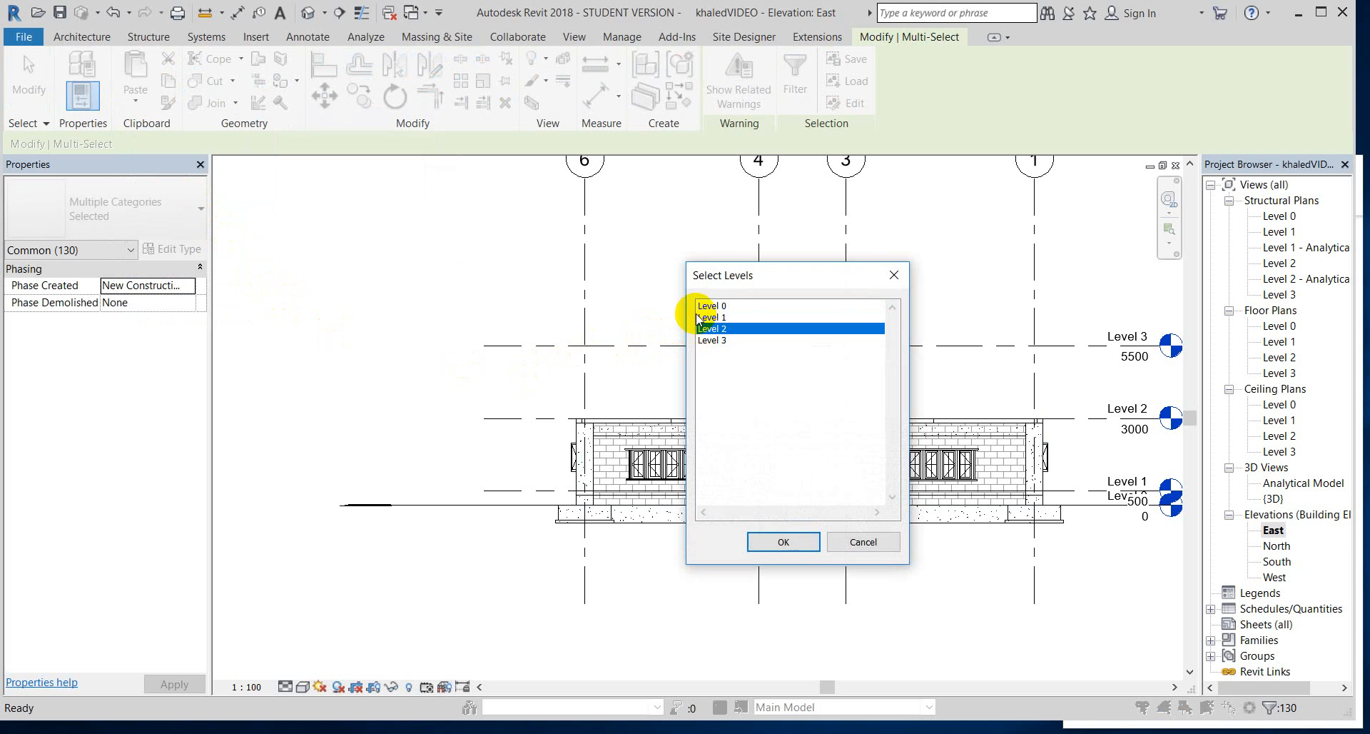
{"action": "left_click", "coordinate": [784, 542]}
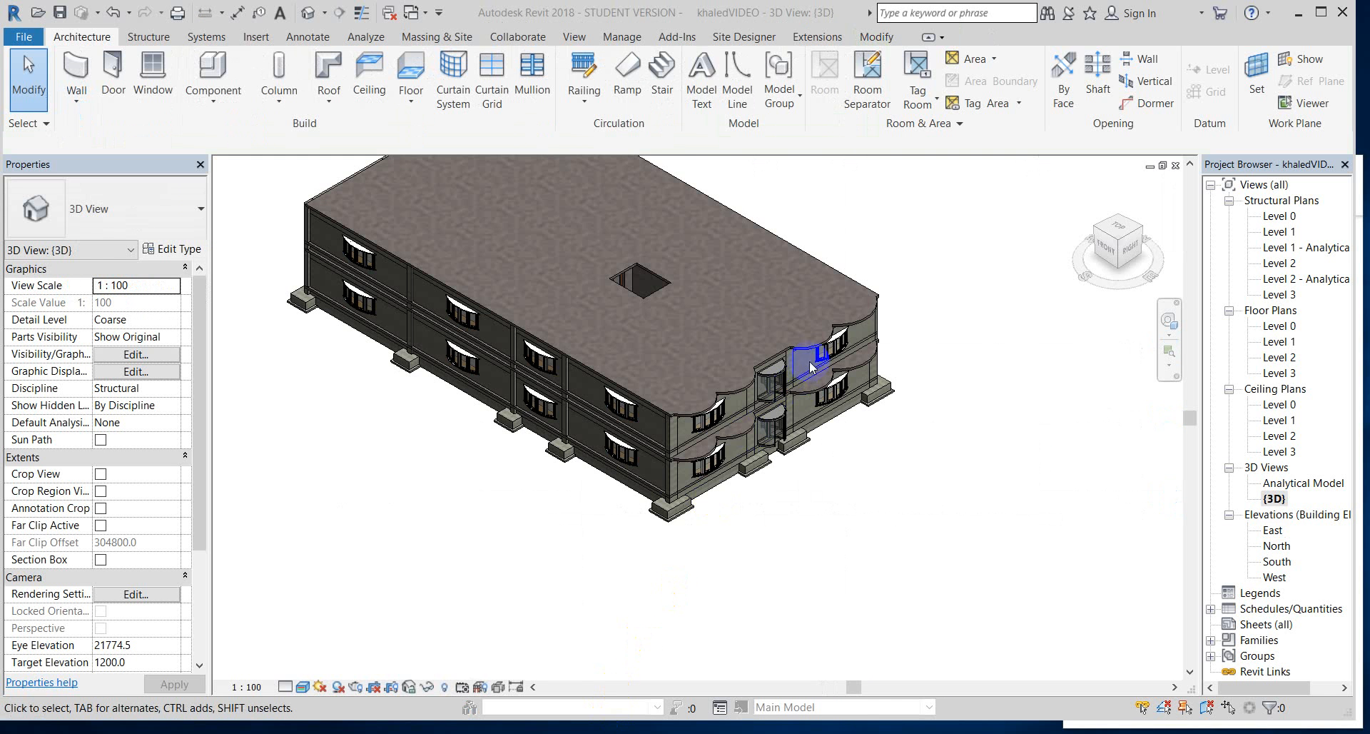
- In the {3D} view, delete the upper storey's exterior revolving door above the entrance
{"action": "scroll", "coordinate": [783, 386], "scroll_direction": "up", "scroll_amount": 2}
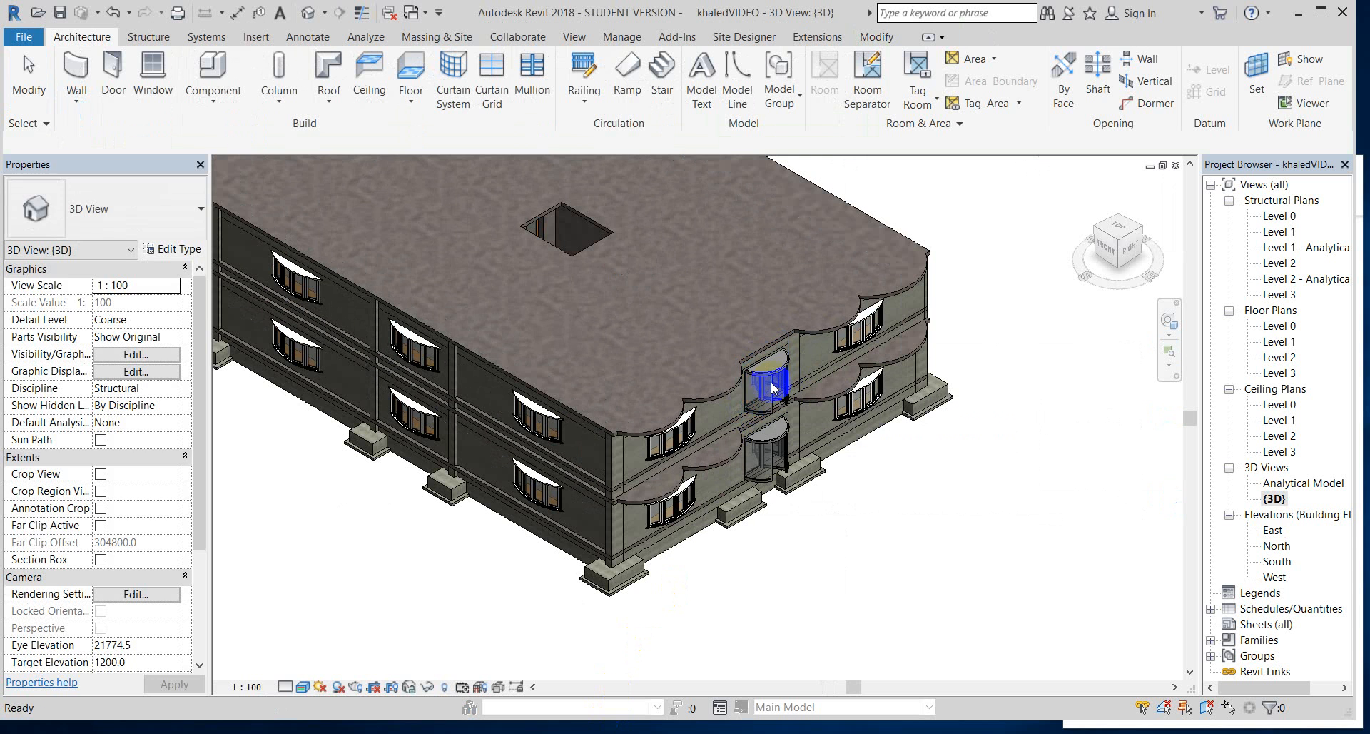
{"action": "left_click", "coordinate": [773, 376]}
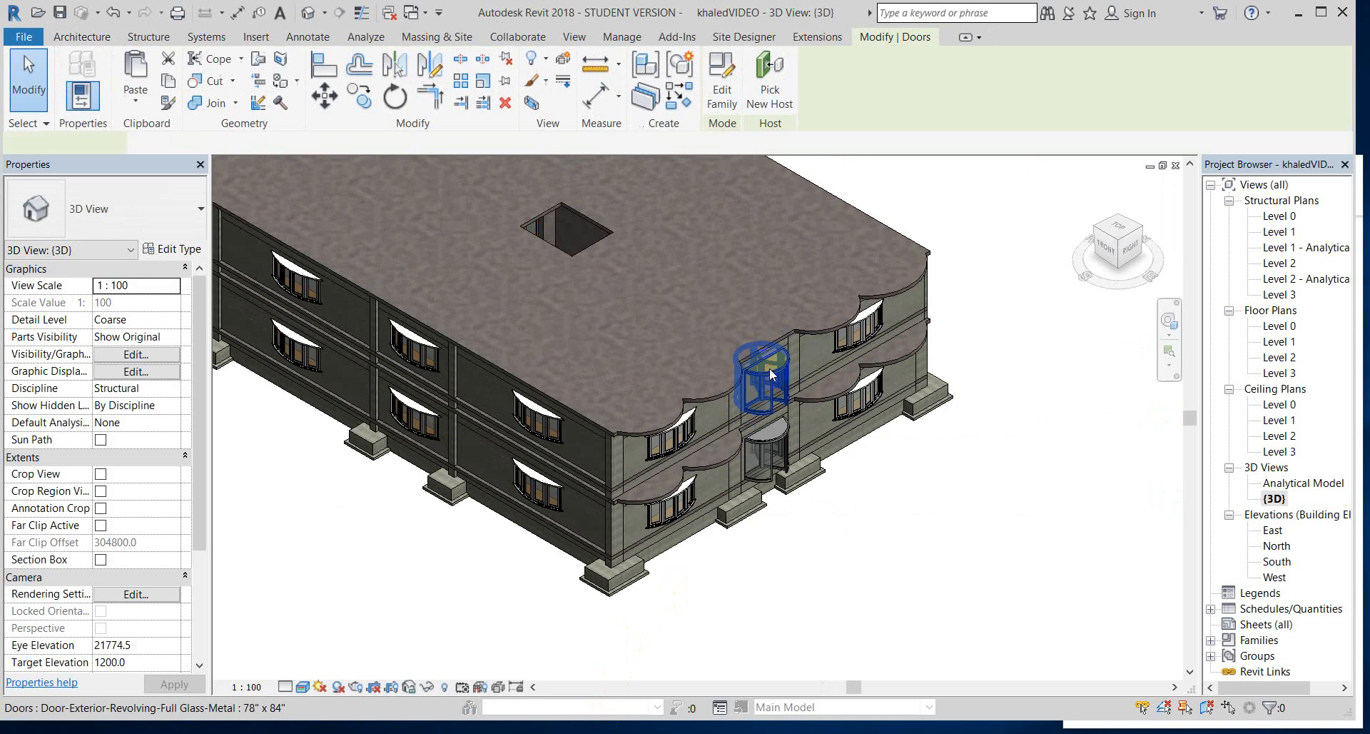
{"action": "key", "text": "Escape"}
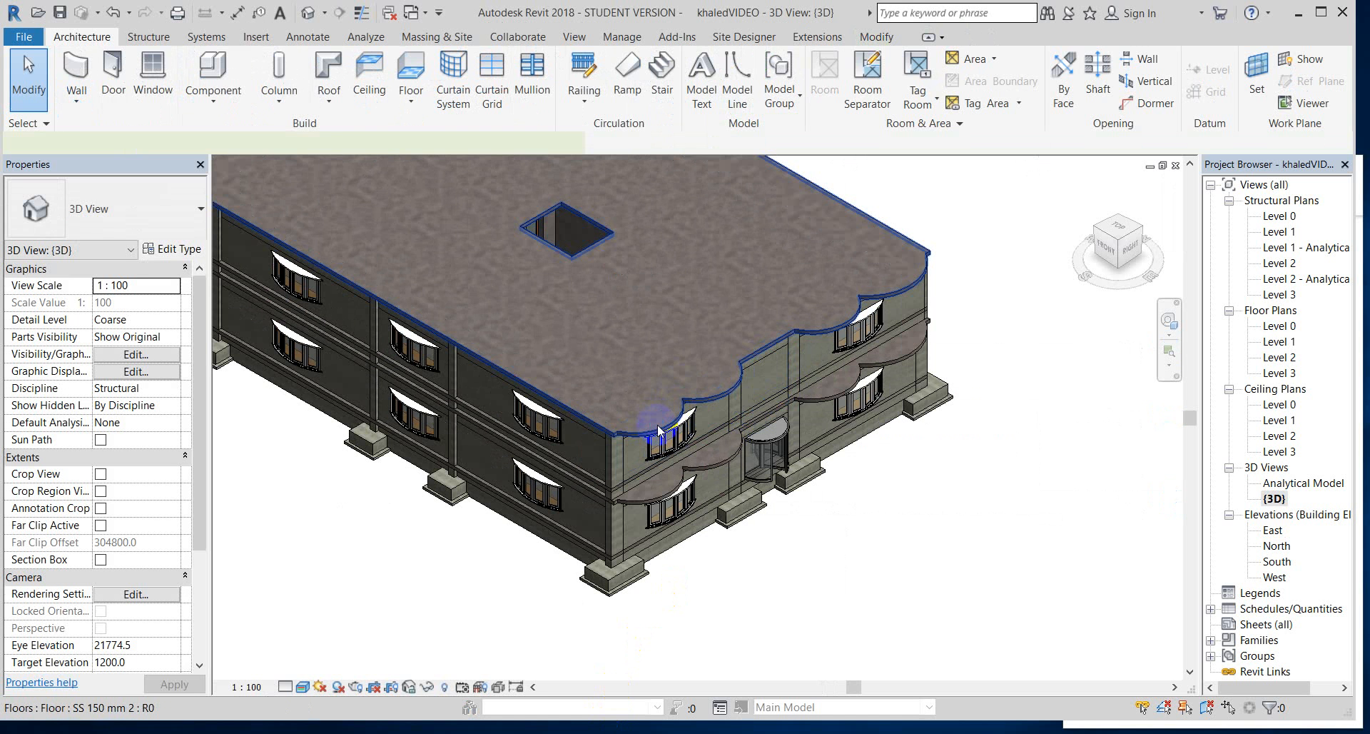
- Edit the top floor slab's boundary on the Level 3 structural plan, deleting the four arcs outside grid H
{"action": "left_click", "coordinate": [657, 423]}
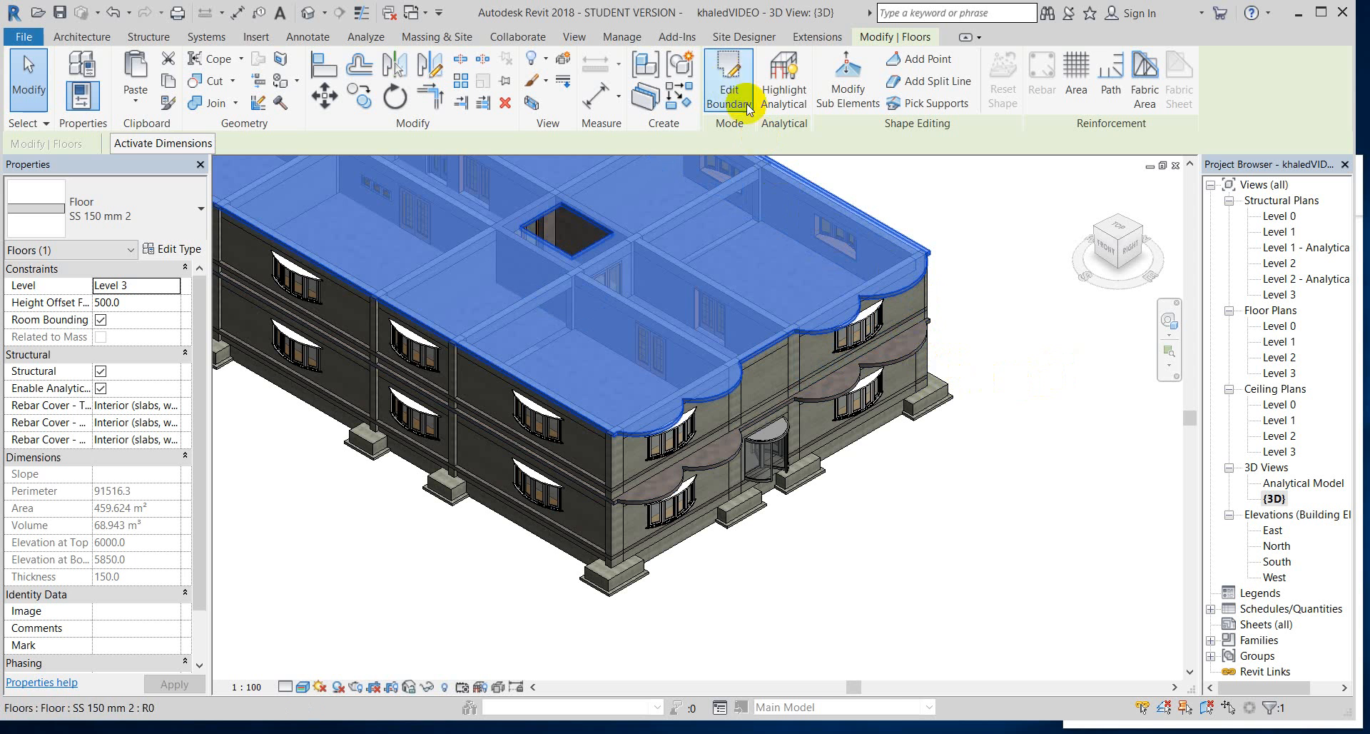
{"action": "left_click", "coordinate": [731, 85]}
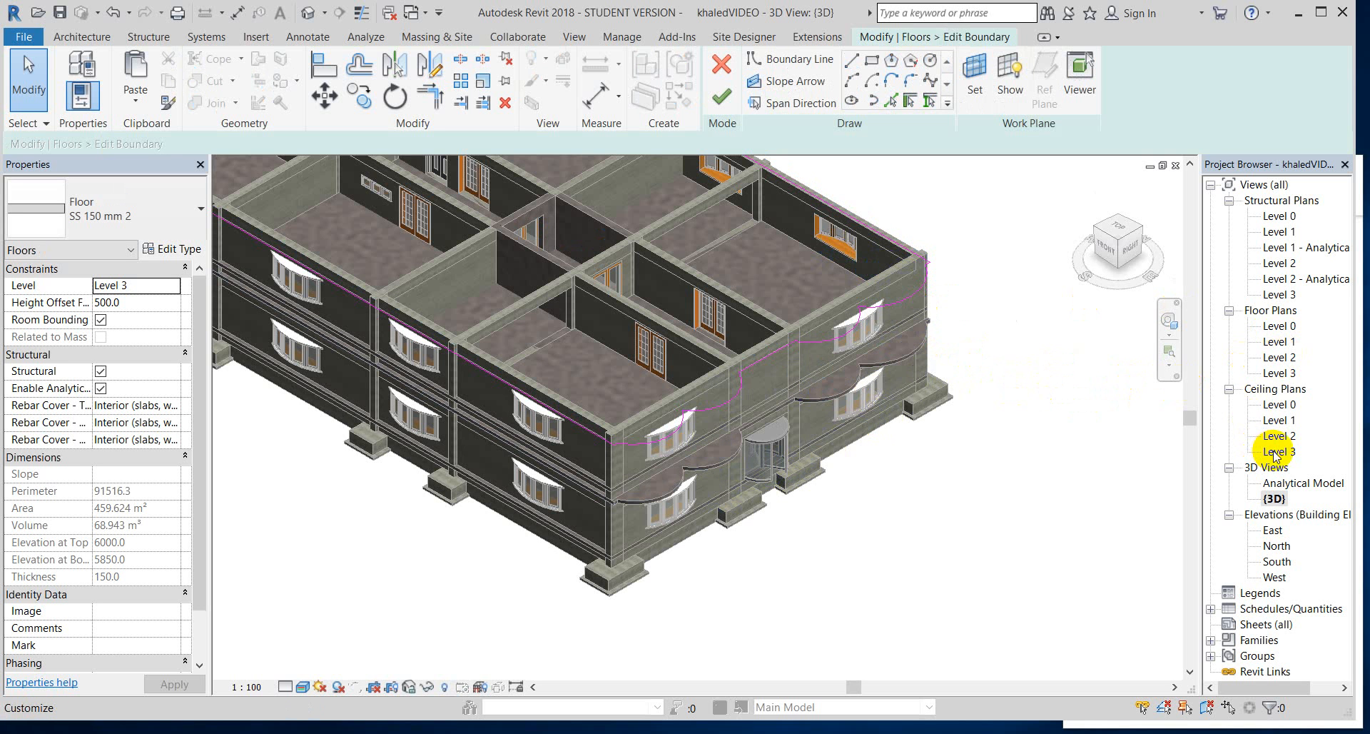
{"action": "double_click", "coordinate": [1280, 295]}
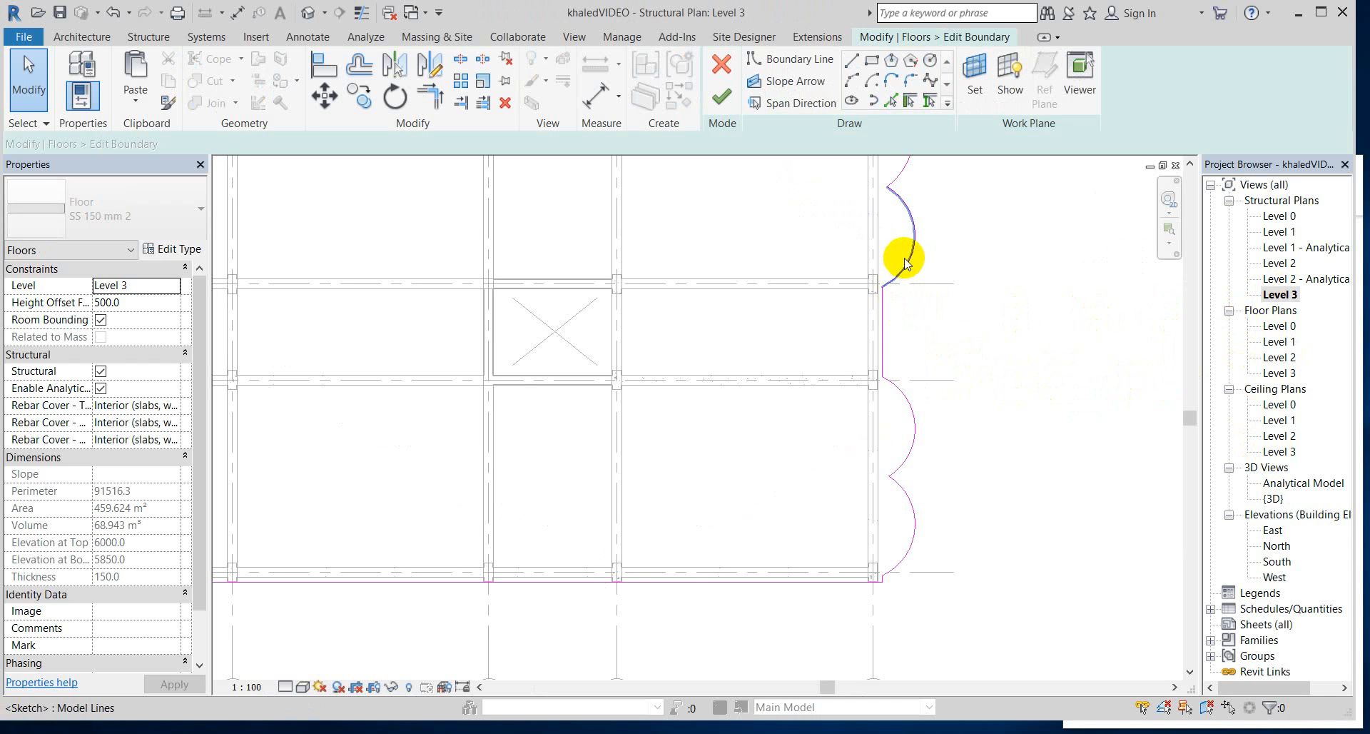
{"action": "scroll", "coordinate": [764, 566], "scroll_direction": "down", "scroll_amount": 4}
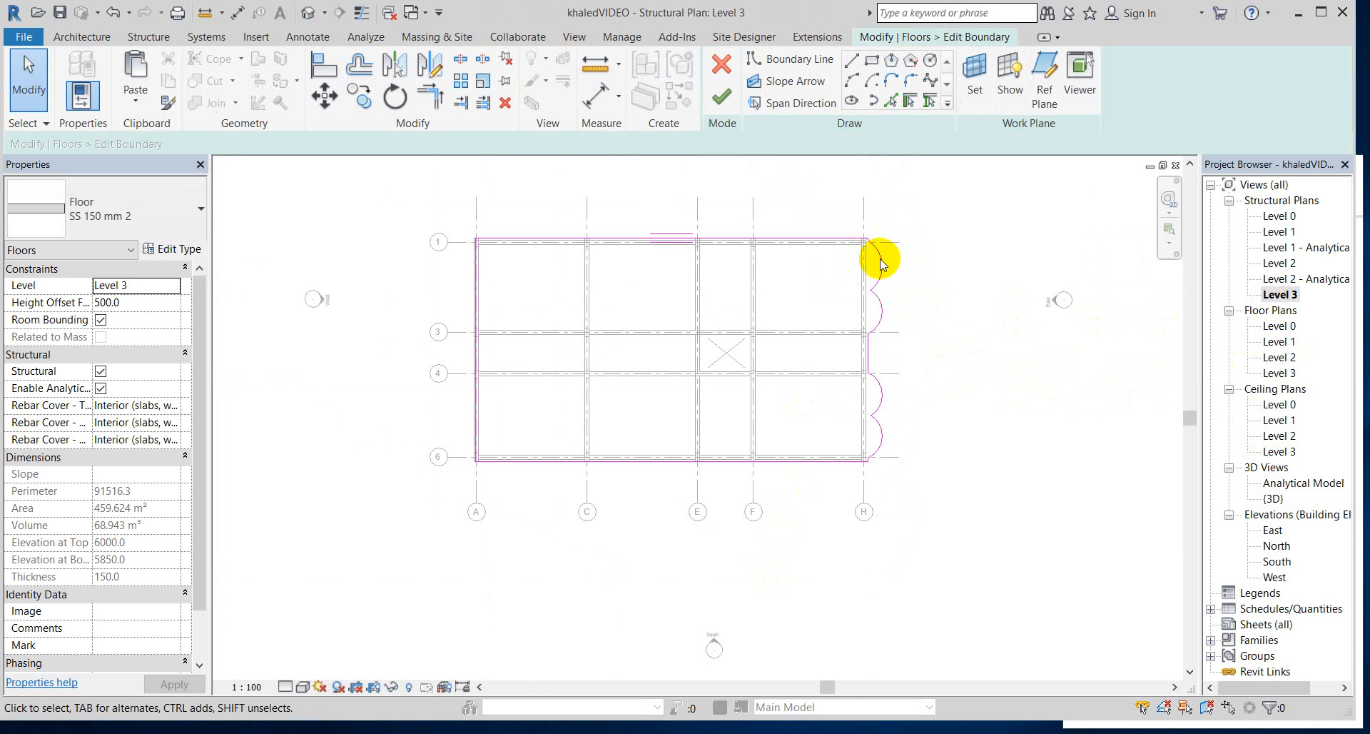
{"action": "left_click", "coordinate": [883, 264]}
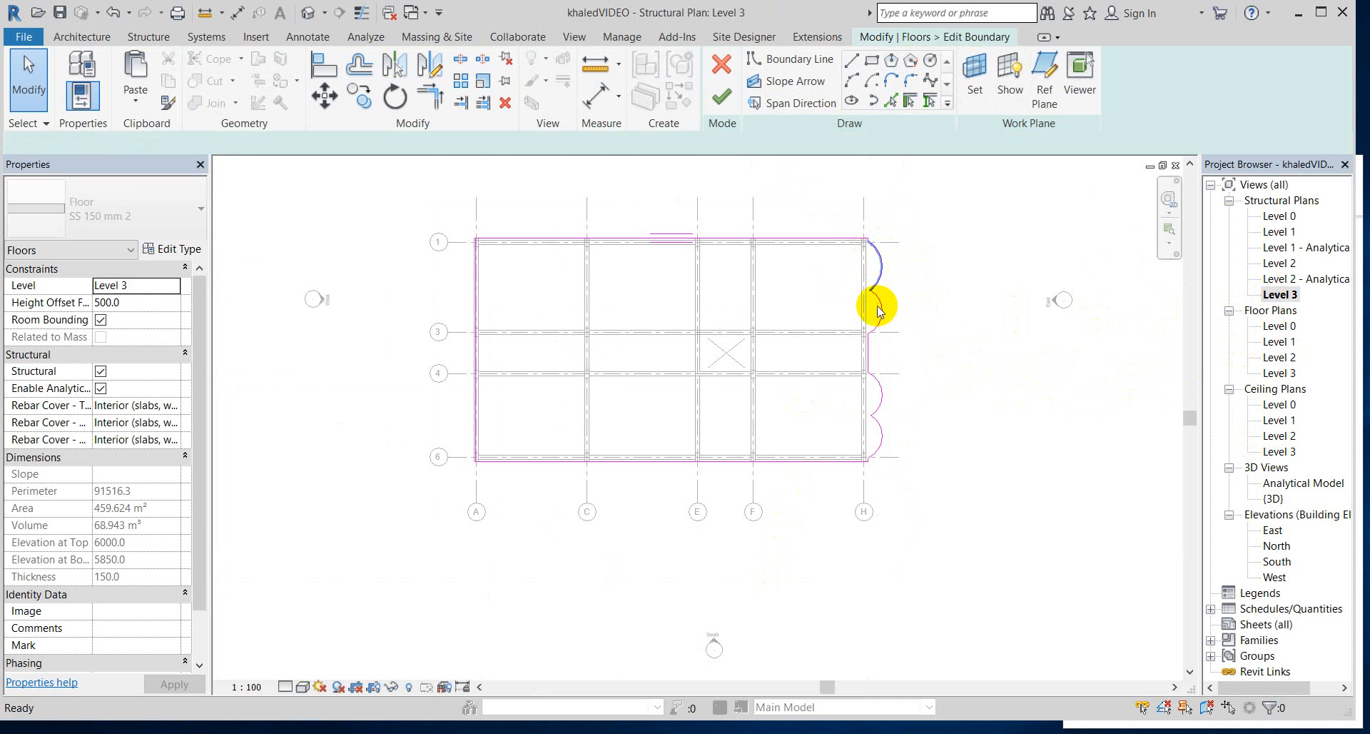
{"action": "key", "text": "Delete"}
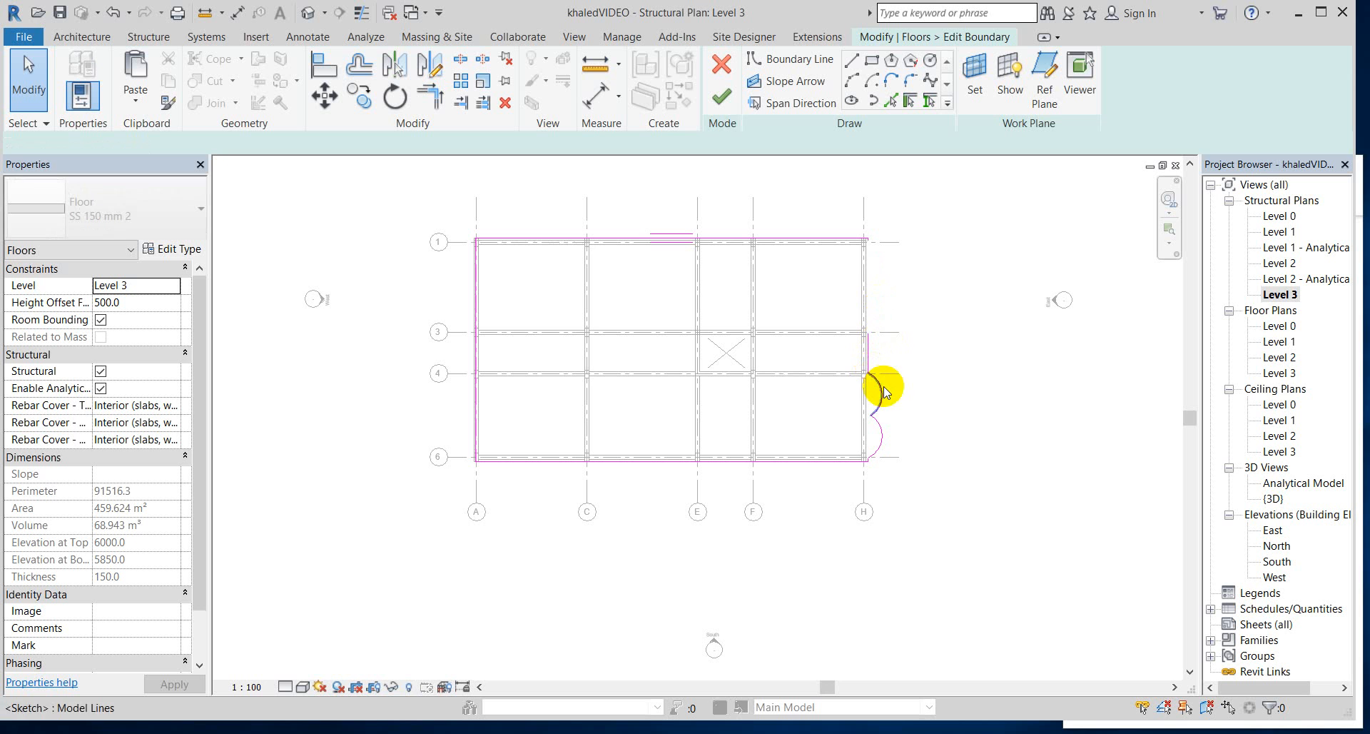
{"action": "left_click", "coordinate": [883, 425]}
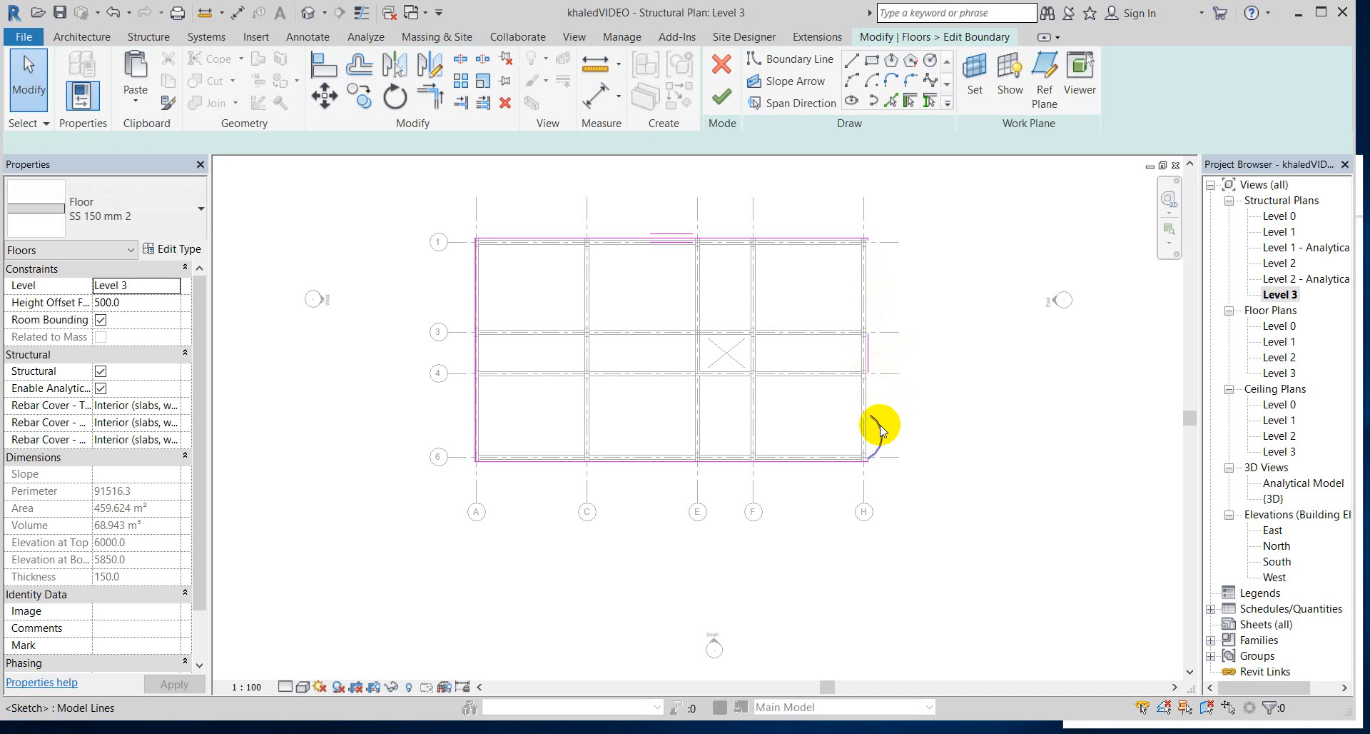
{"action": "key", "text": "Delete"}
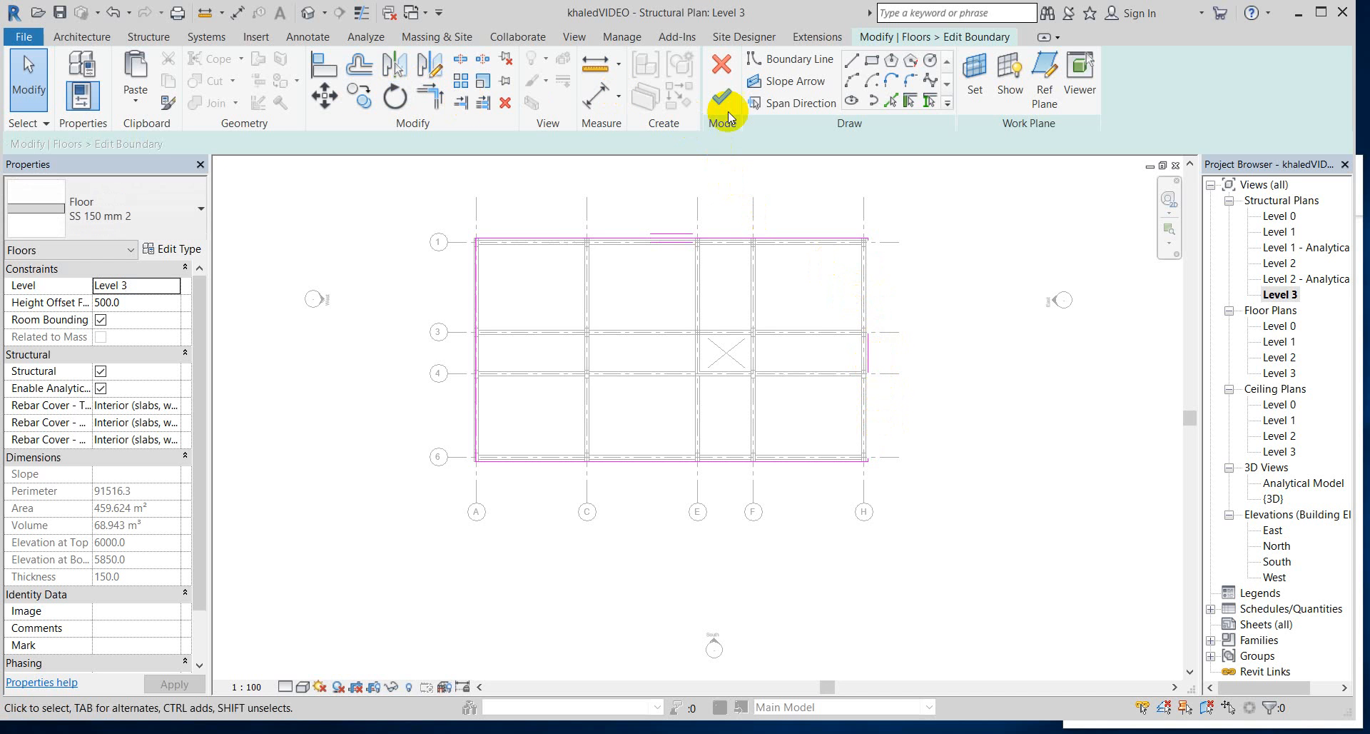
- Draw a straight boundary line along grid H from the grid 1 corner to the existing straight segment at grid 3
{"action": "left_click", "coordinate": [851, 60]}
{"action": "scroll", "coordinate": [919, 297], "scroll_direction": "up", "scroll_amount": 4}
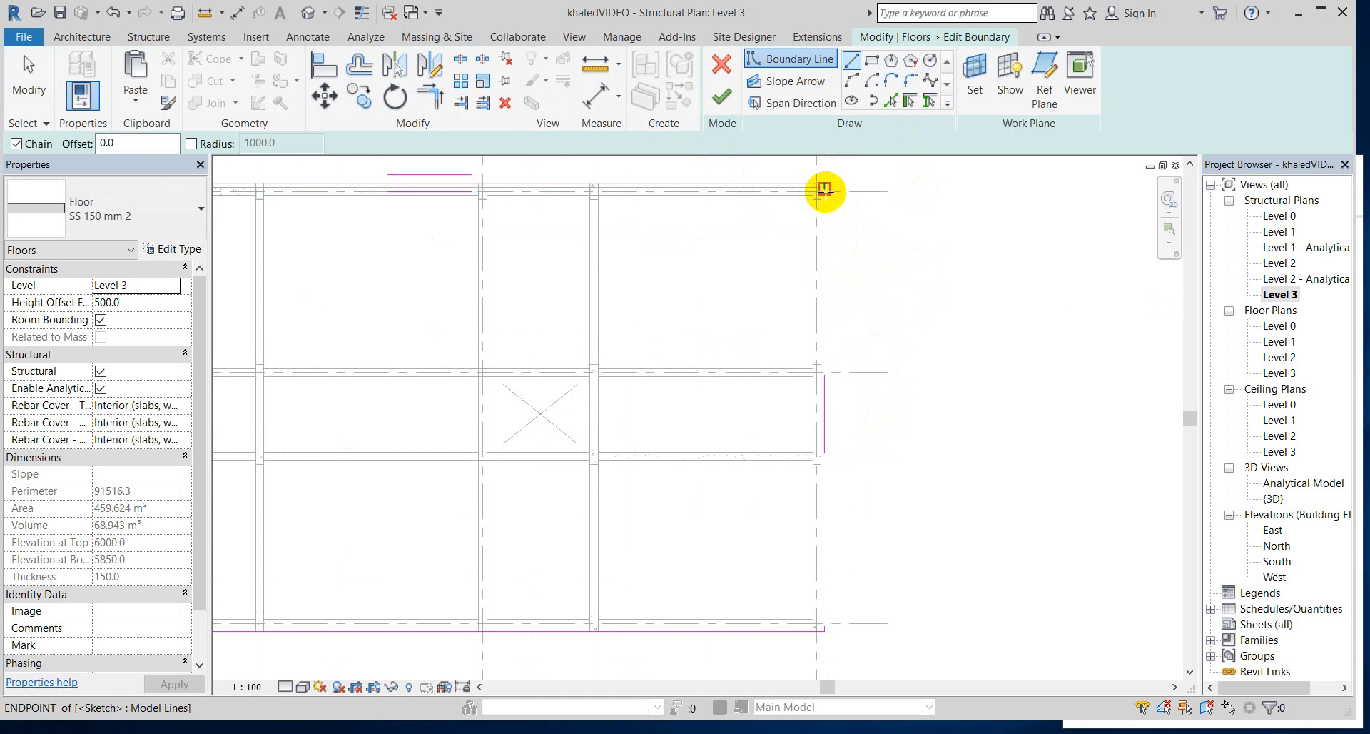
{"action": "scroll", "coordinate": [825, 189], "scroll_direction": "up", "scroll_amount": 3}
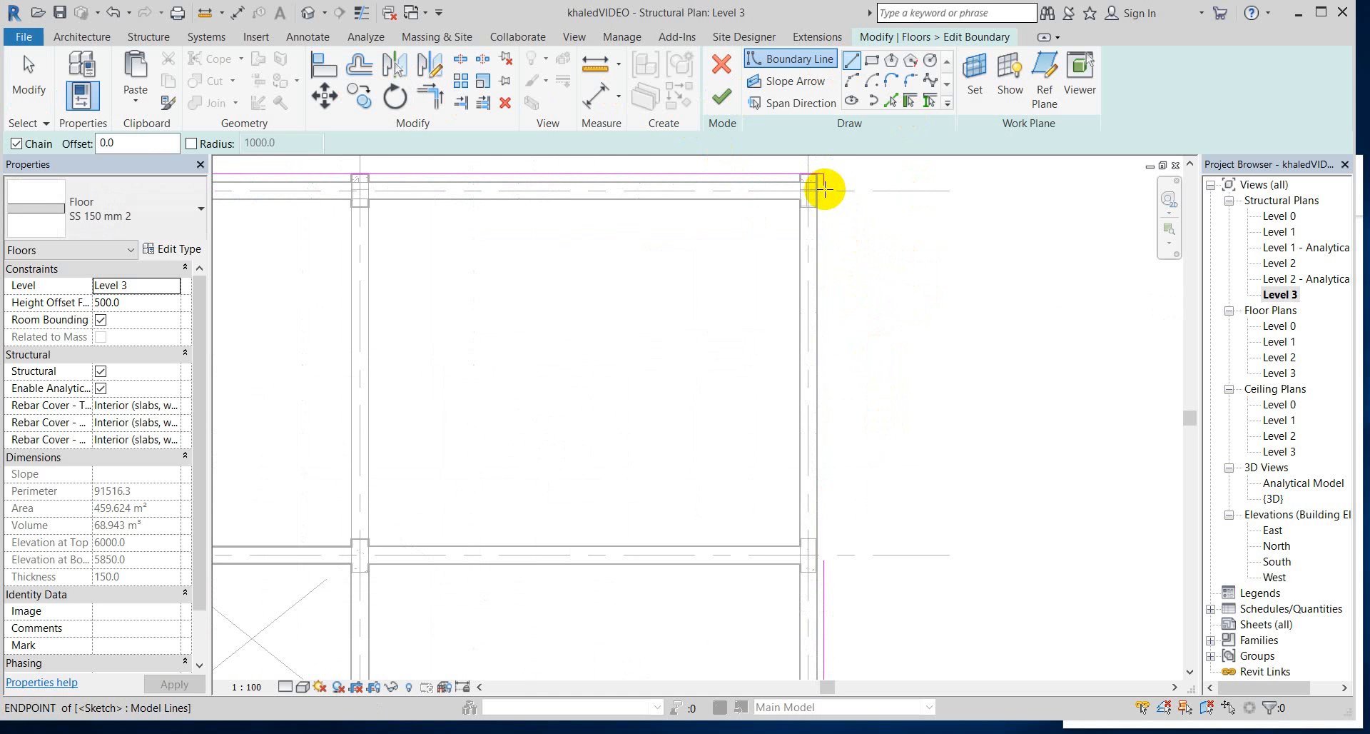
{"action": "left_click", "coordinate": [824, 189]}
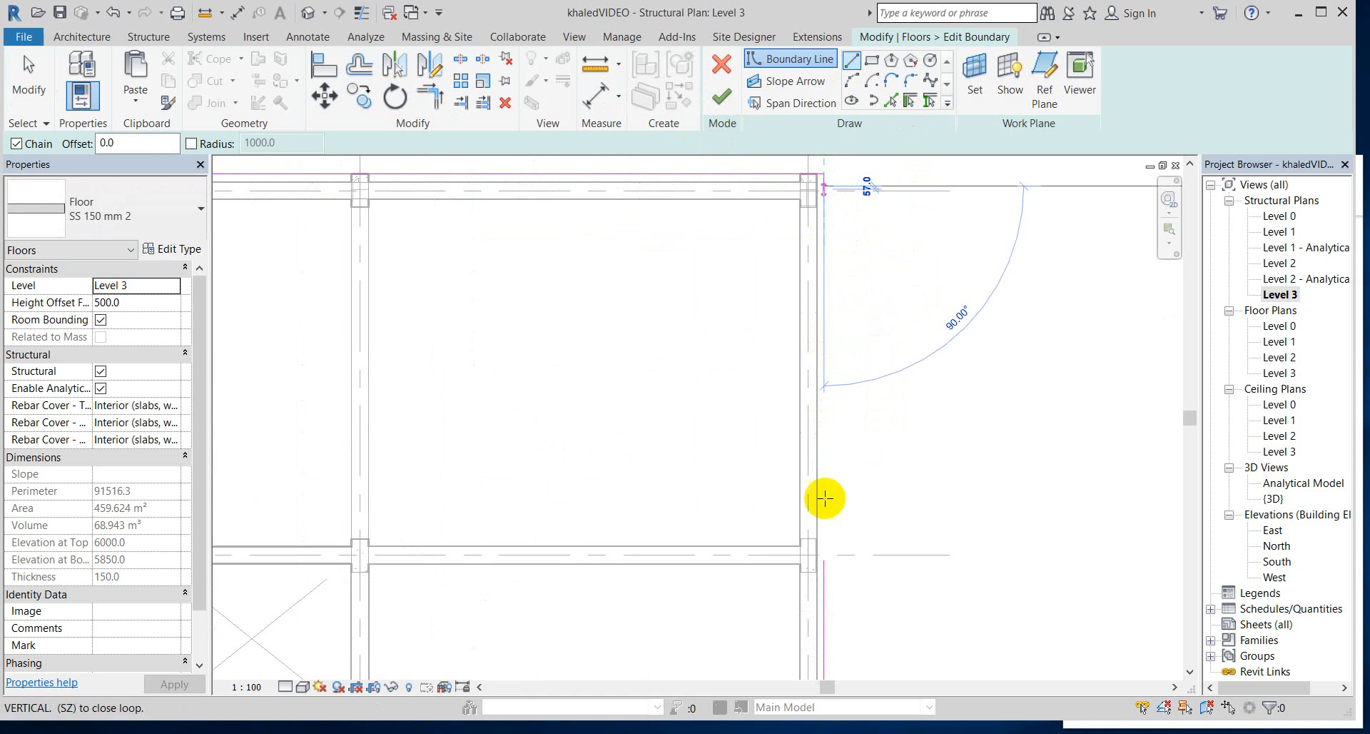
{"action": "left_click", "coordinate": [822, 561]}
{"action": "scroll", "coordinate": [849, 603], "scroll_direction": "down", "scroll_amount": 1}
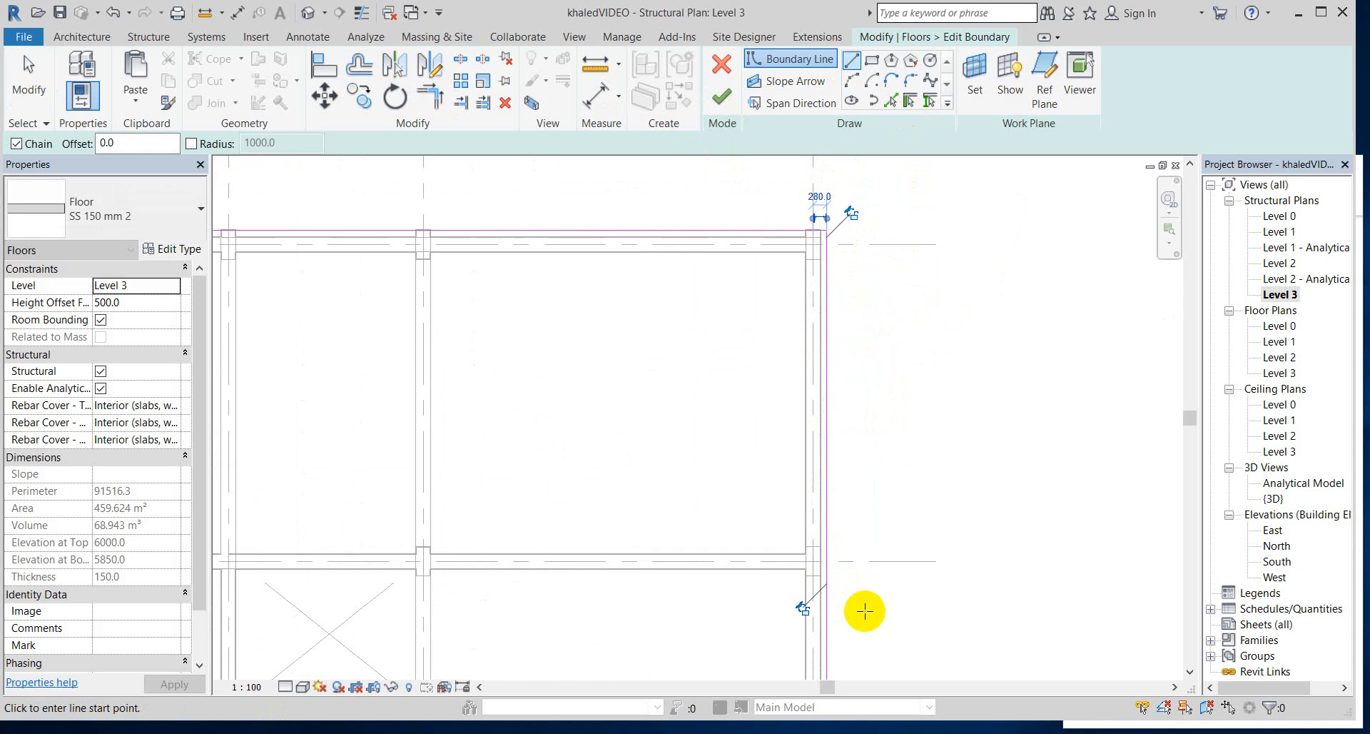
- Draw a straight boundary line along grid H from the grid 6 corner to the existing straight segment near grid 4
{"action": "scroll", "coordinate": [890, 601], "scroll_direction": "down", "scroll_amount": 2}
{"action": "scroll", "coordinate": [939, 602], "scroll_direction": "down", "scroll_amount": 1}
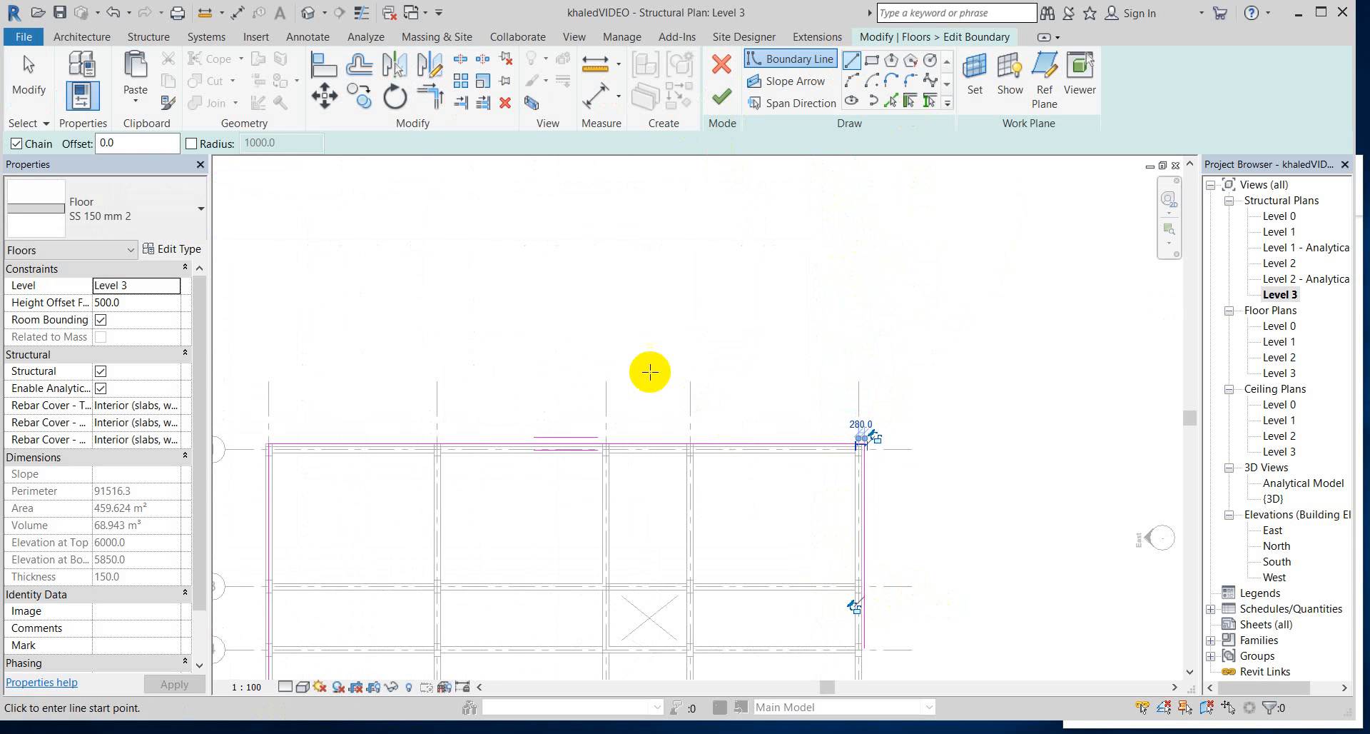
{"action": "scroll", "coordinate": [669, 386], "scroll_direction": "down", "scroll_amount": 2}
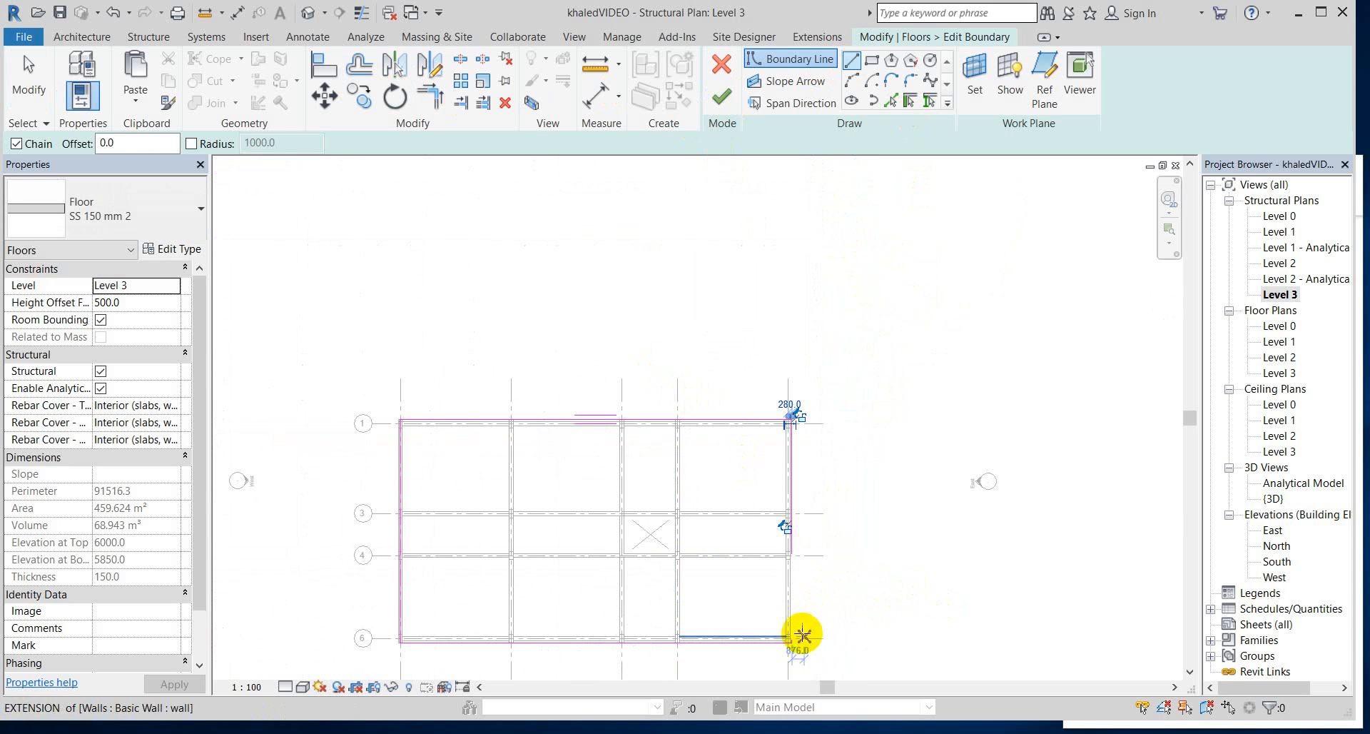
{"action": "scroll", "coordinate": [790, 637], "scroll_direction": "up", "scroll_amount": 4}
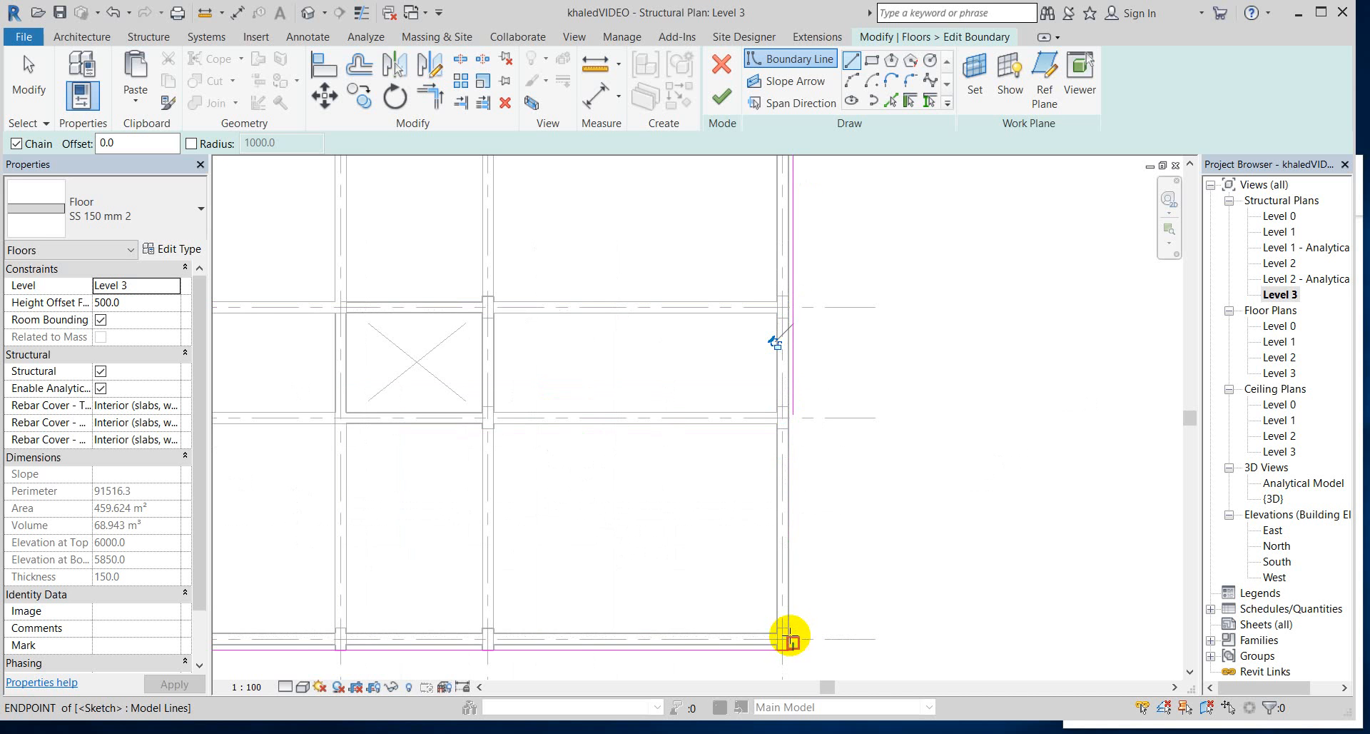
{"action": "left_click", "coordinate": [802, 639]}
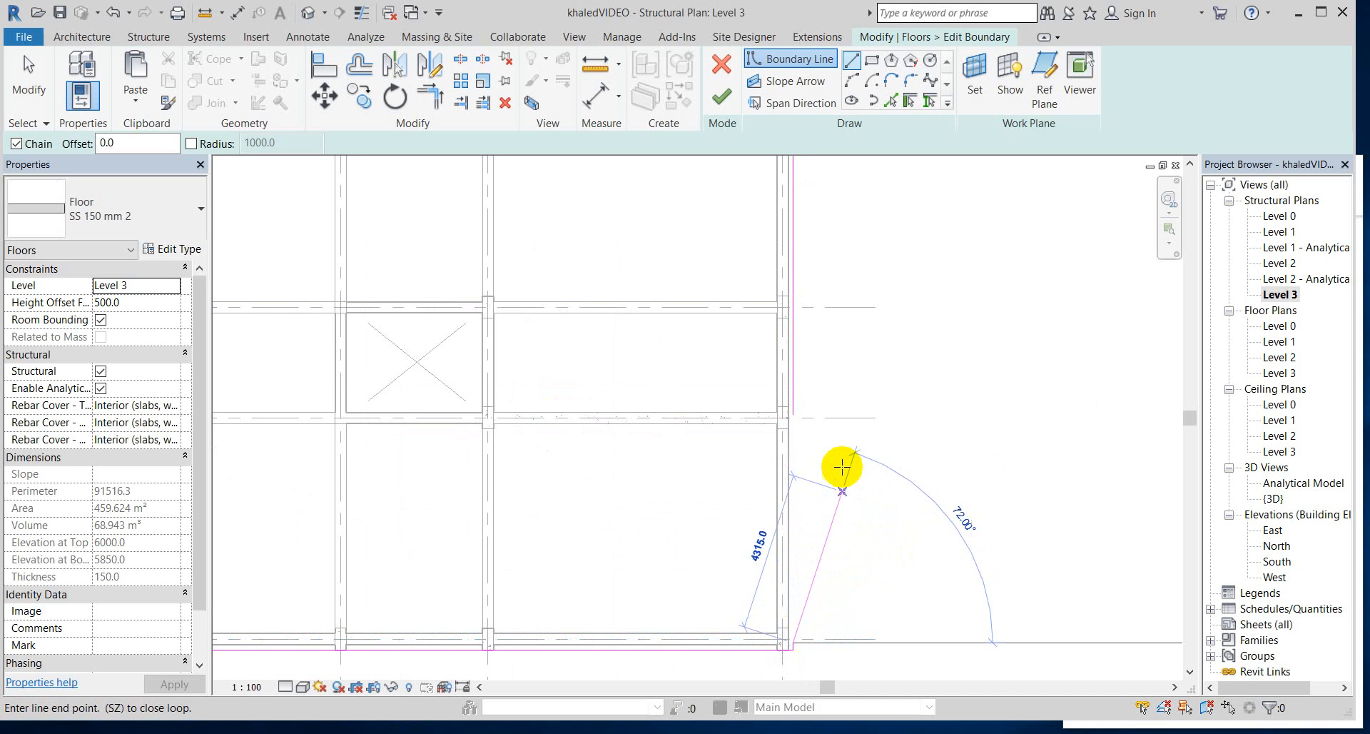
{"action": "left_click", "coordinate": [792, 407]}
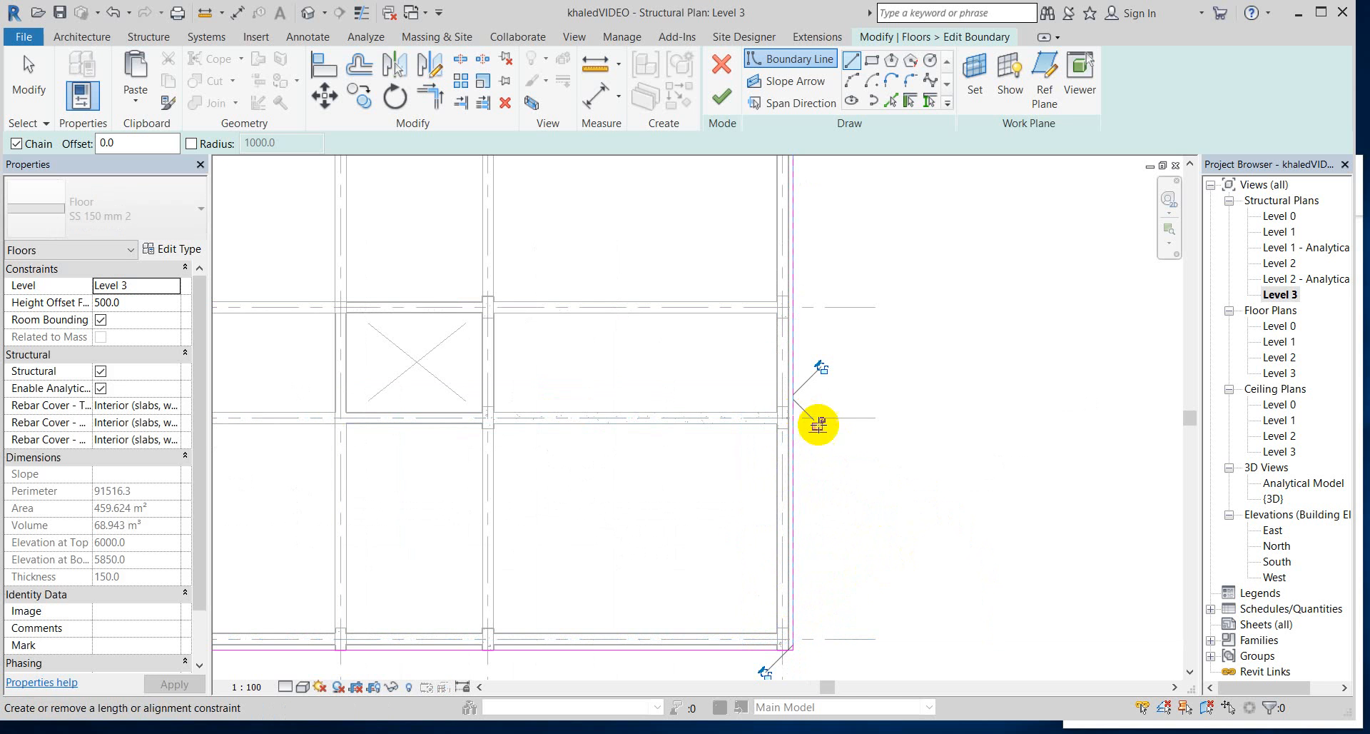
- Finish the Level 3 slab's boundary edit and attach the walls reaching this level to the floor's bottom
{"action": "left_click", "coordinate": [719, 96]}
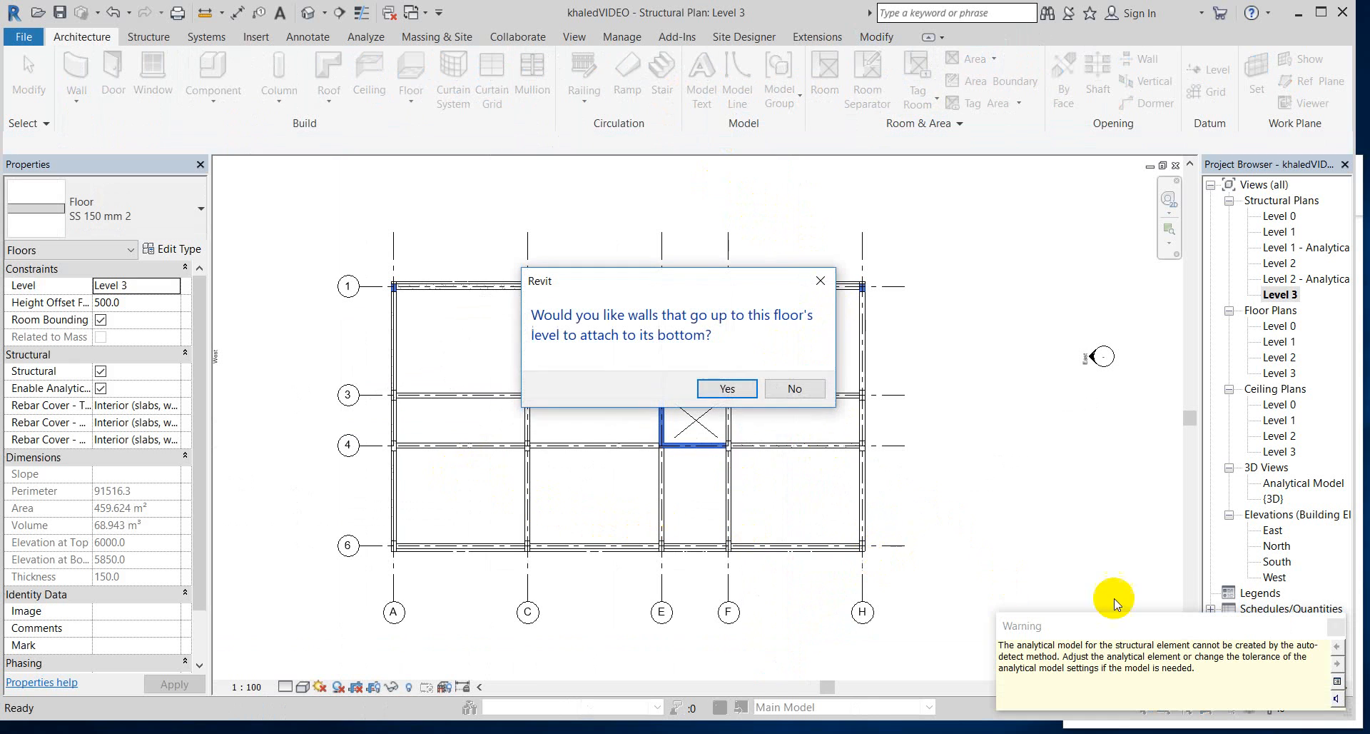
{"action": "left_click", "coordinate": [728, 388]}
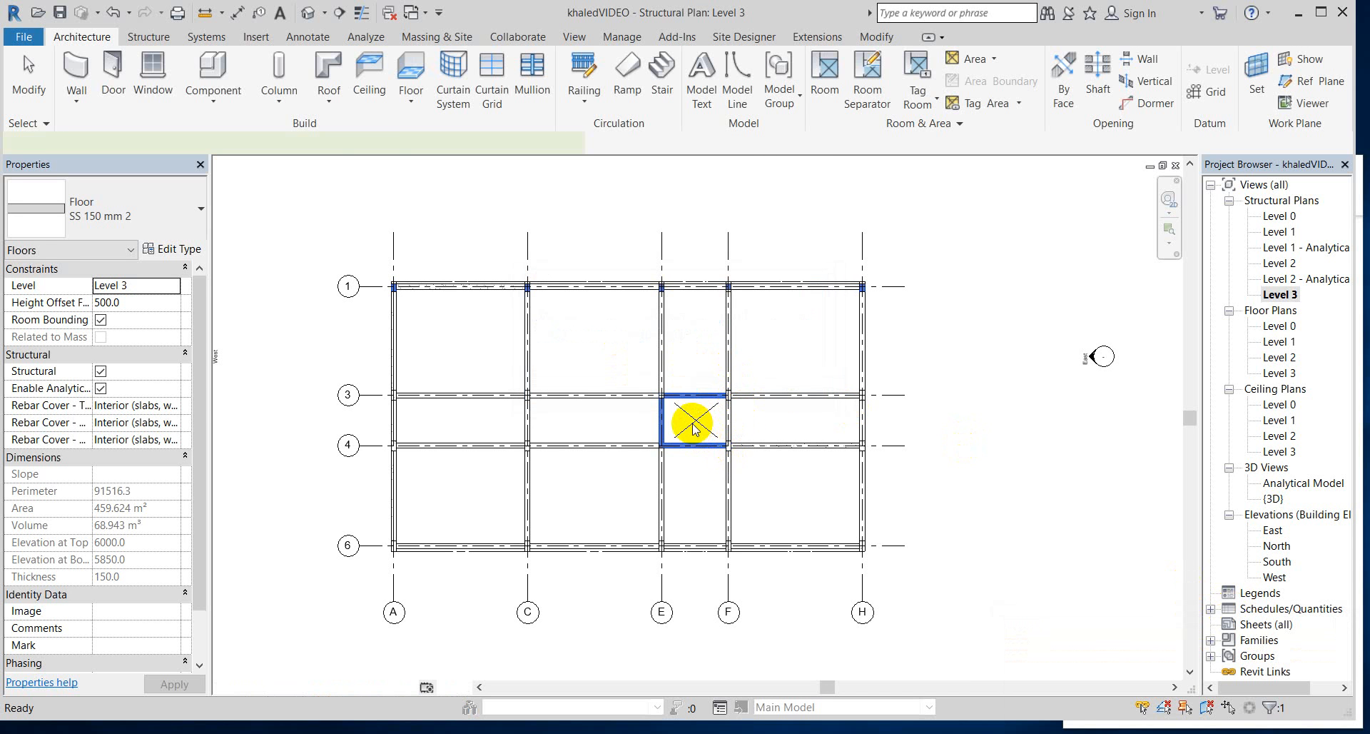
- Delete the shaft opening between grids E and F and grids 3 and 4 on the Level 3 structural plan
{"action": "scroll", "coordinate": [696, 424], "scroll_direction": "up", "scroll_amount": 5}
{"action": "scroll", "coordinate": [492, 396], "scroll_direction": "down", "scroll_amount": 3}
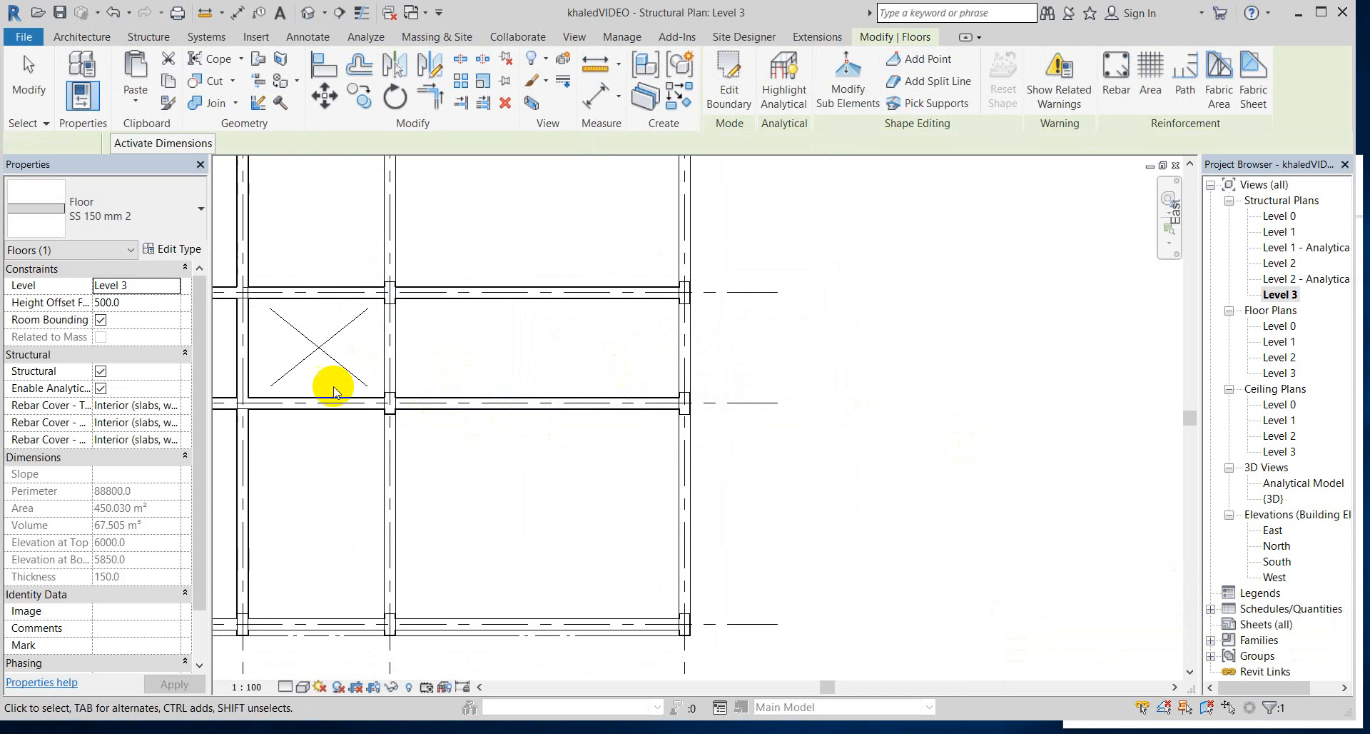
{"action": "left_click", "coordinate": [312, 356]}
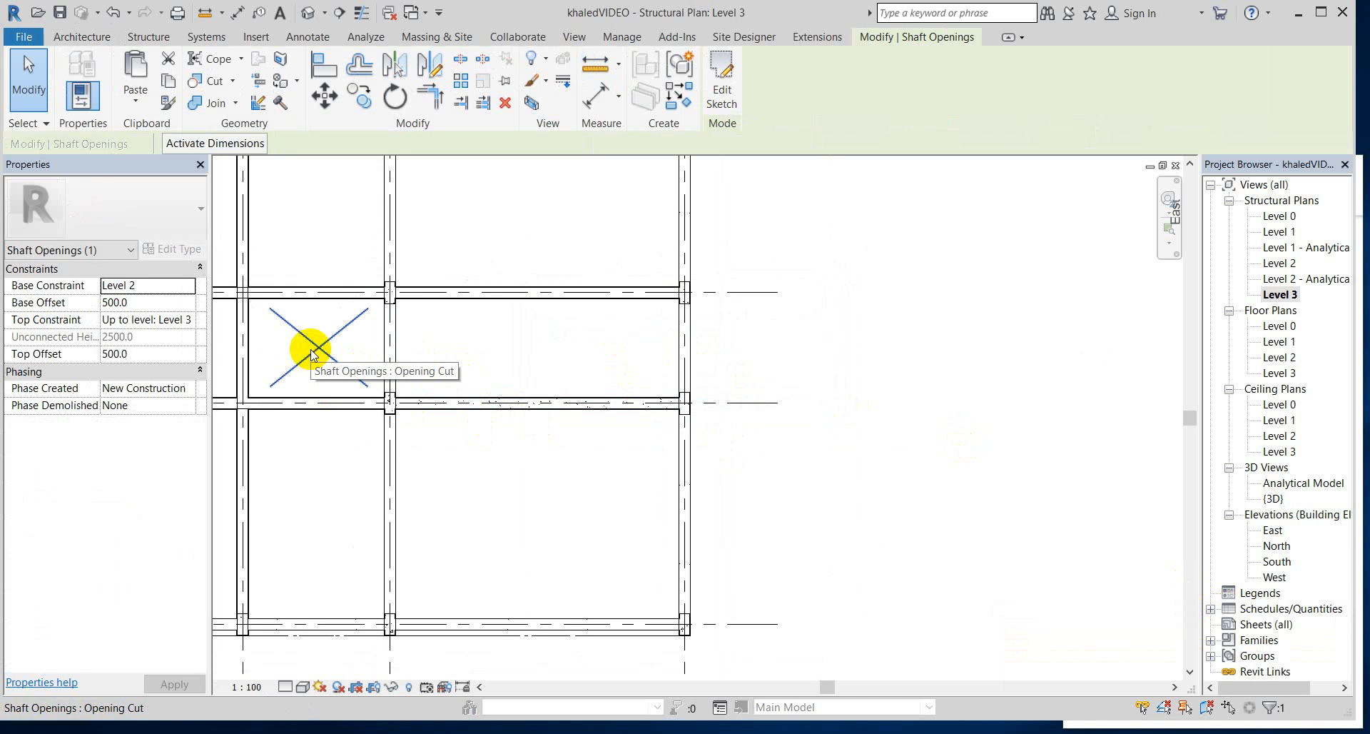
{"action": "key", "text": "Delete"}
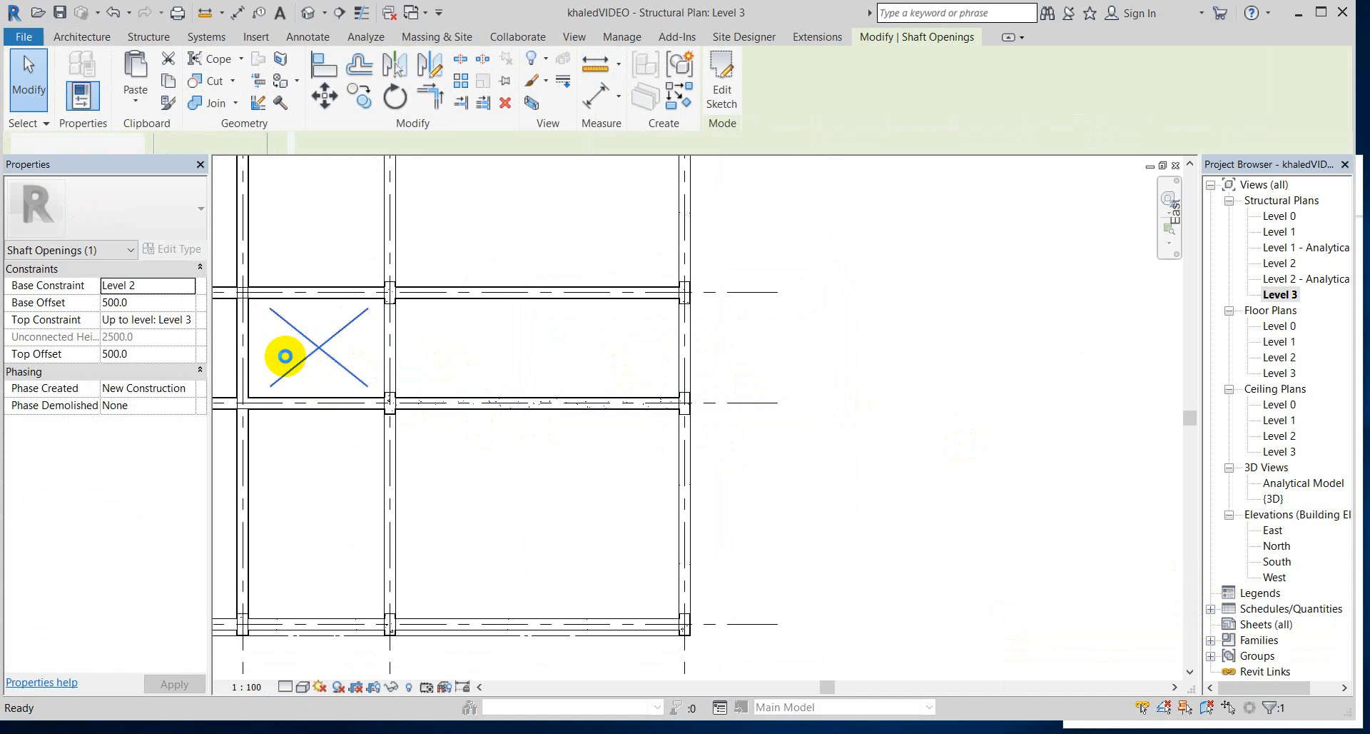
{"action": "key", "text": "Delete"}
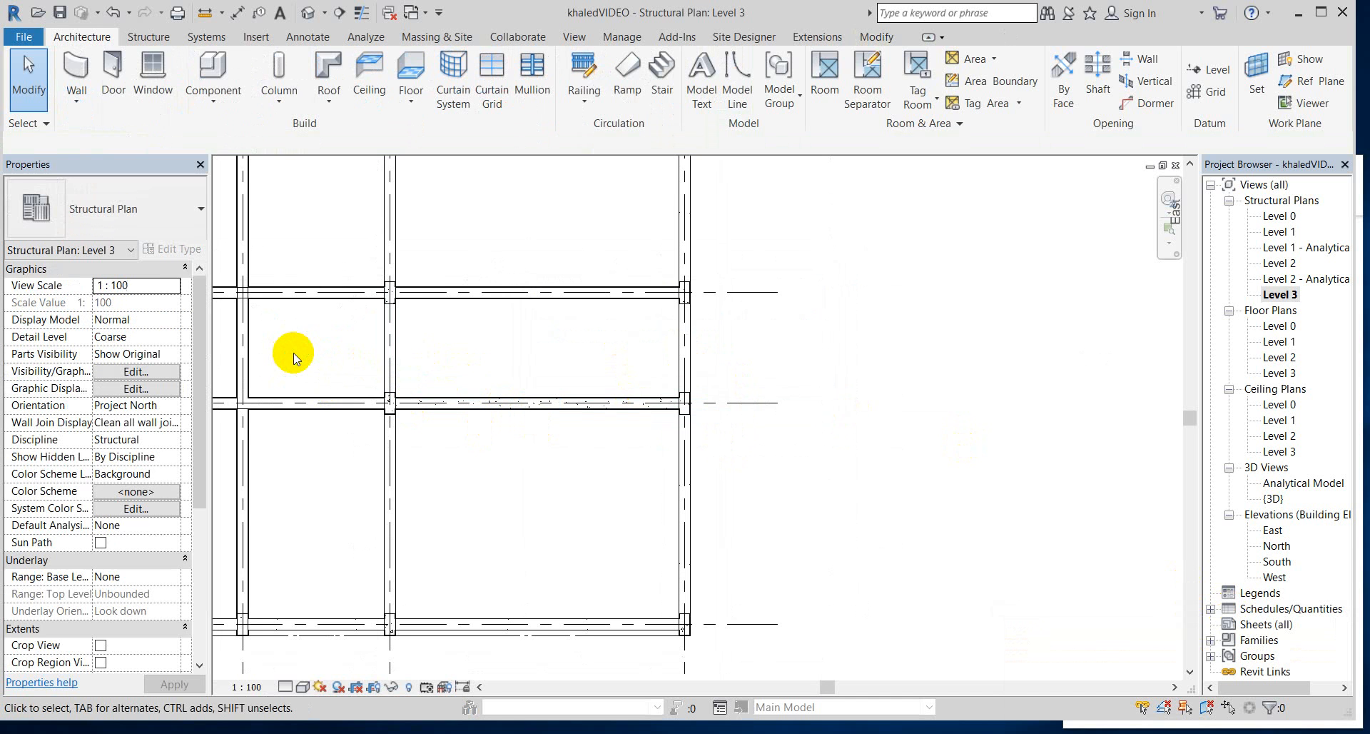
- Open the {3D} view and inspect the top slab and the upper storey's entrance facade
{"action": "double_click", "coordinate": [1273, 499]}
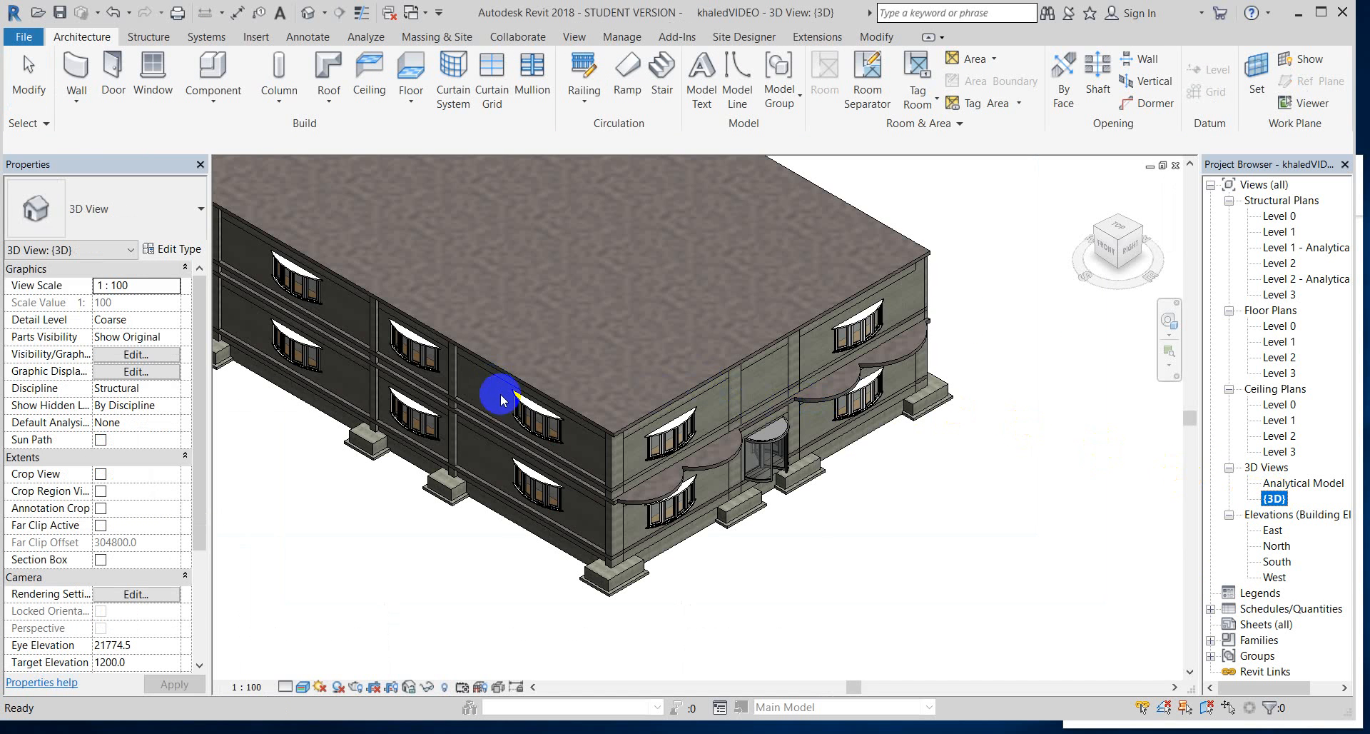
{"action": "scroll", "coordinate": [502, 400], "scroll_direction": "down", "scroll_amount": 5}
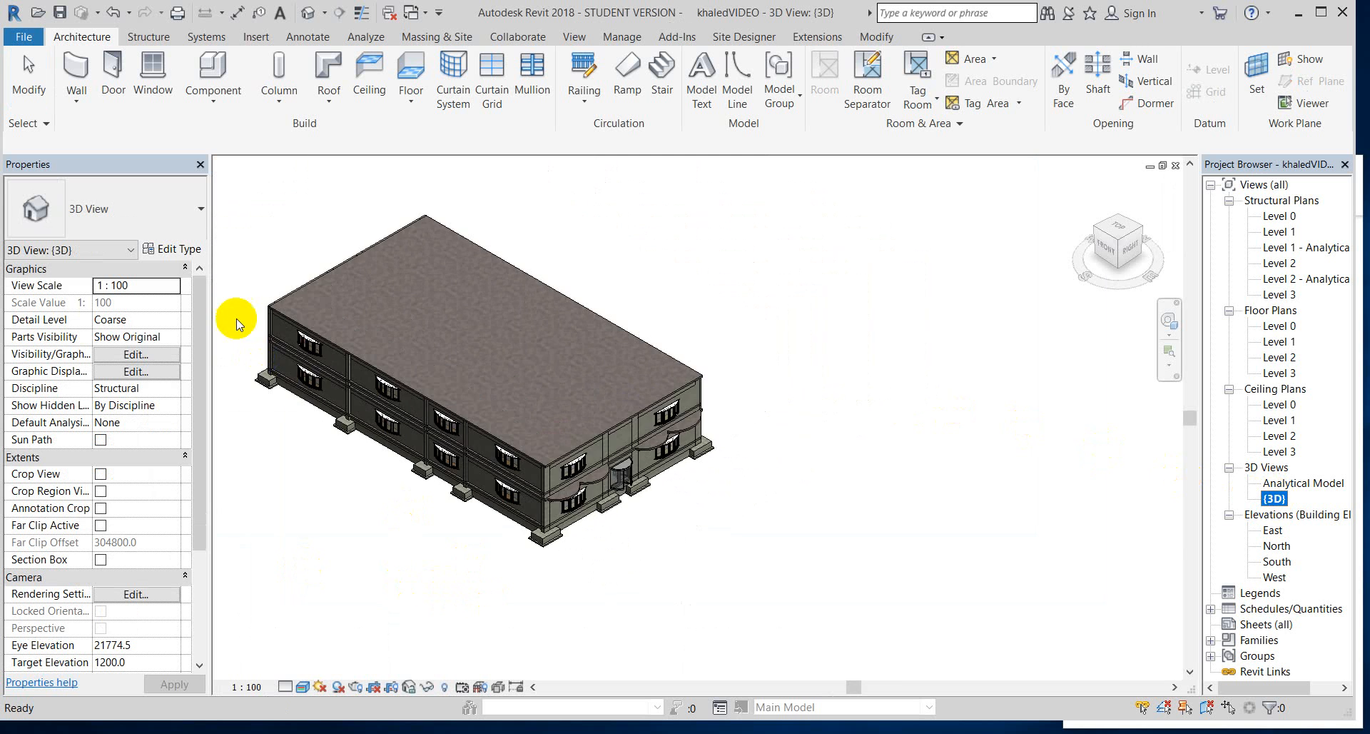
{"action": "scroll", "coordinate": [245, 275], "scroll_direction": "up", "scroll_amount": 4}
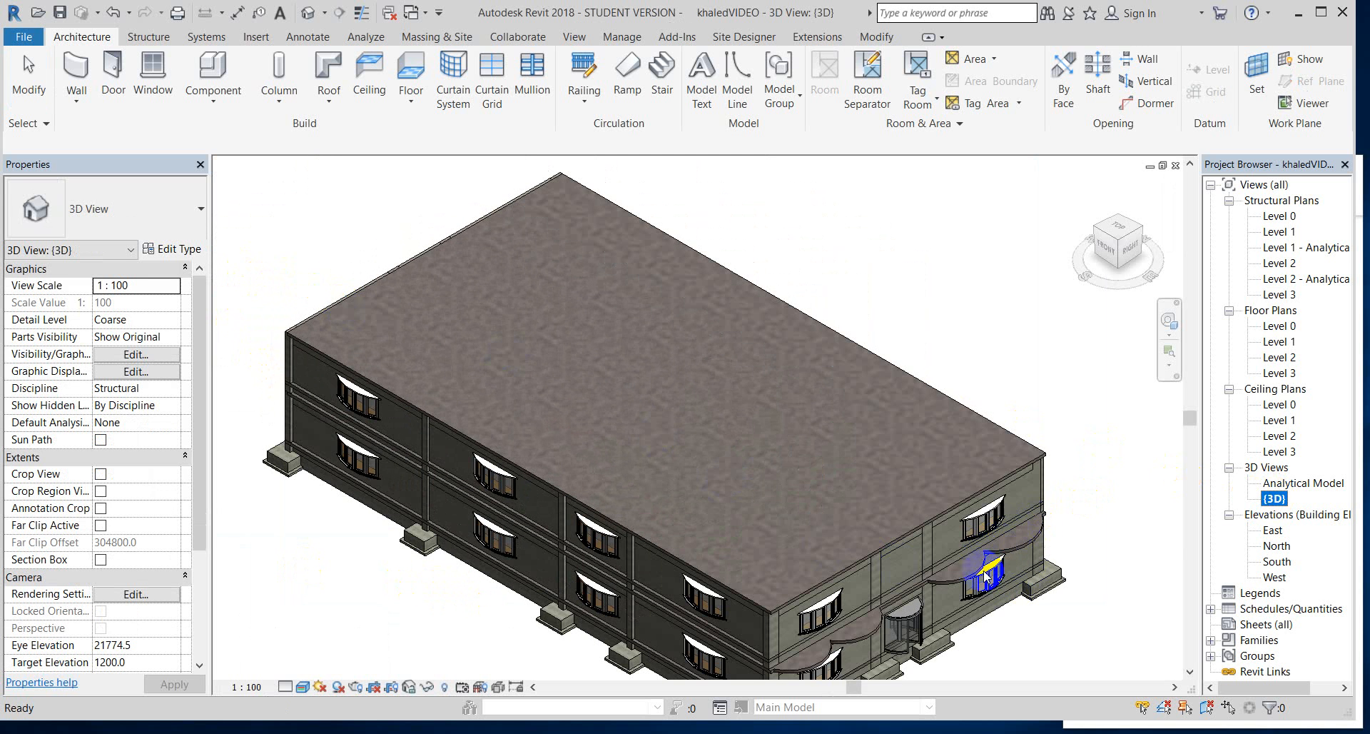
{"action": "scroll", "coordinate": [985, 576], "scroll_direction": "down", "scroll_amount": 1}
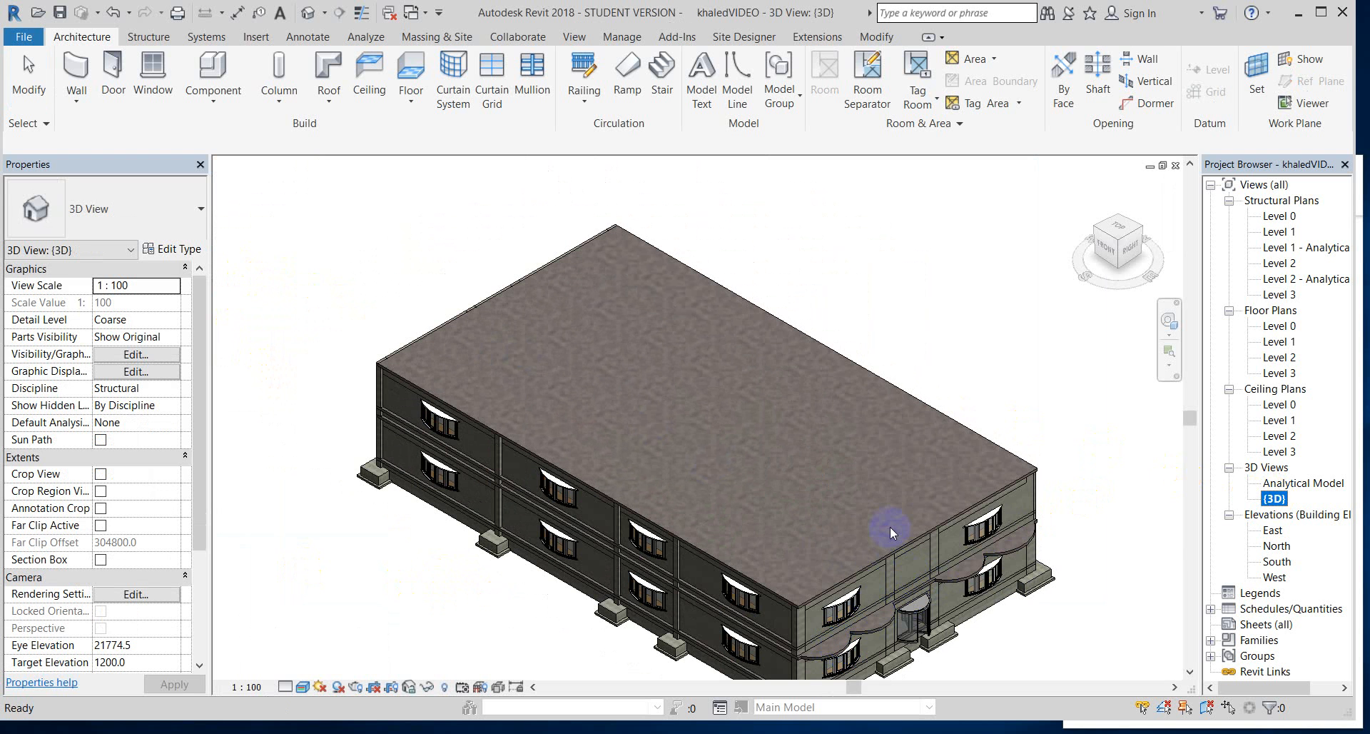
{"action": "scroll", "coordinate": [918, 548], "scroll_direction": "up", "scroll_amount": 4}
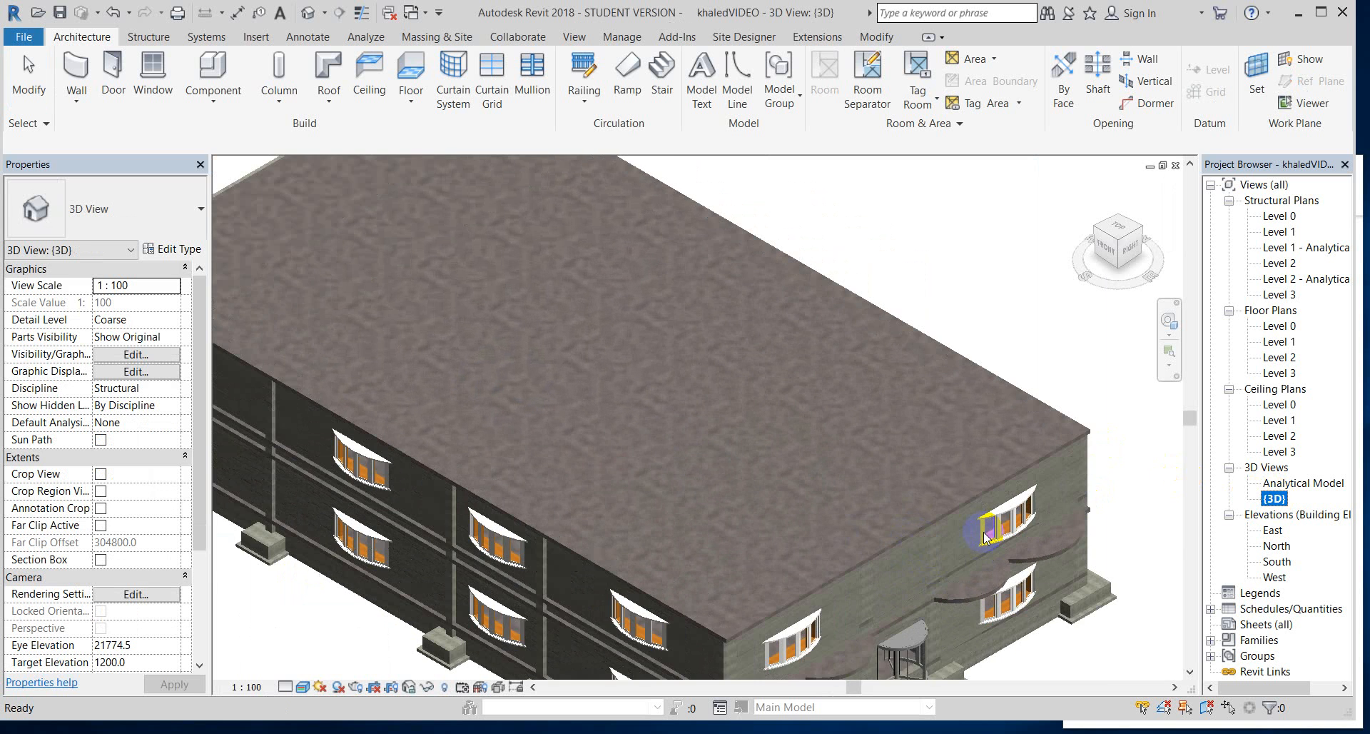
{"action": "scroll", "coordinate": [985, 537], "scroll_direction": "down", "scroll_amount": 6}
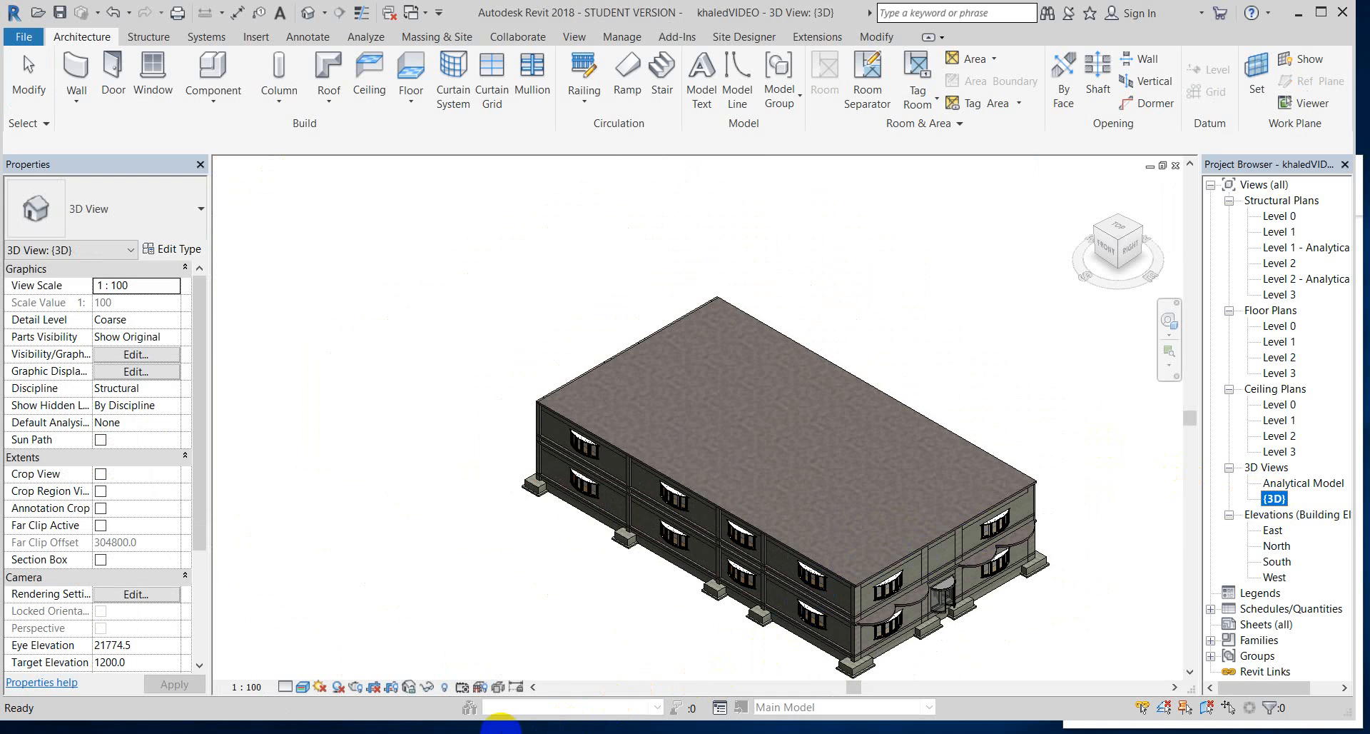
- Switch to the Revit window holding the finished reference model and examine its balconied entrance facade
{"action": "left_click", "coordinate": [507, 733]}
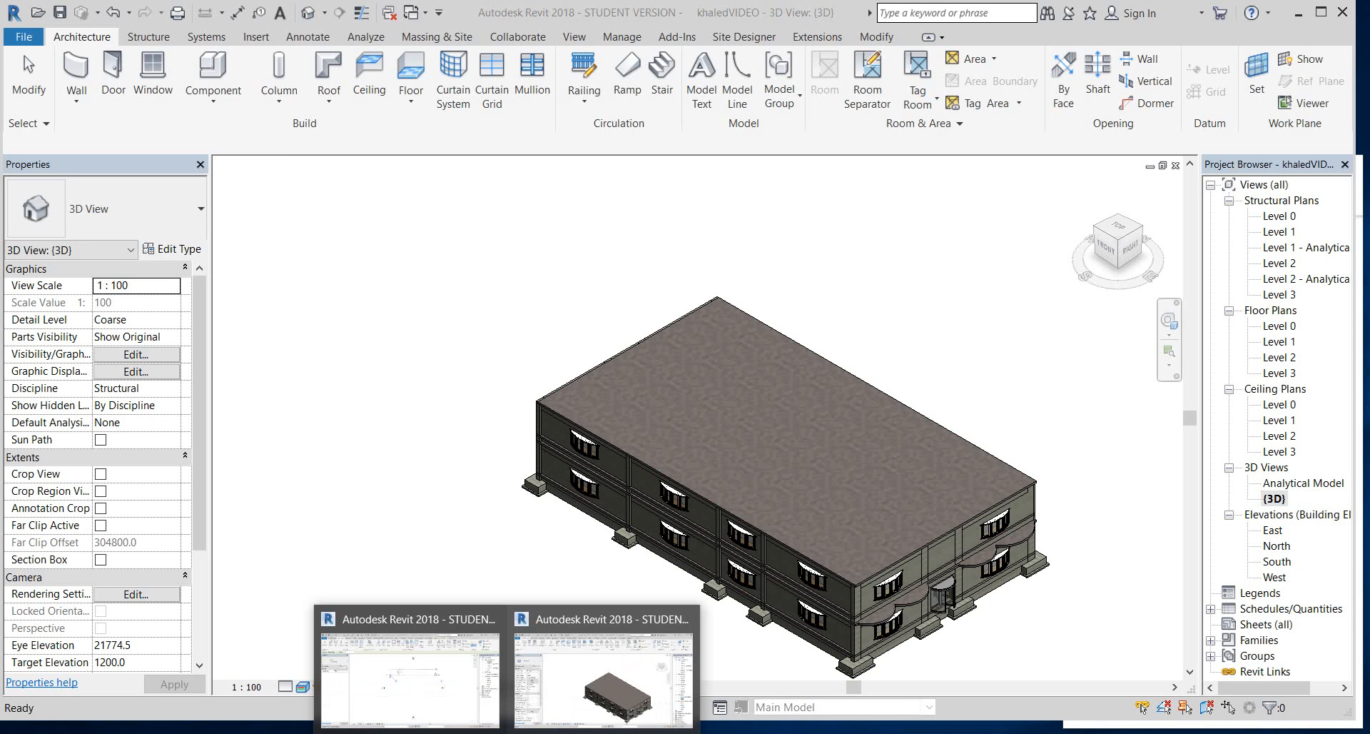
{"action": "left_click", "coordinate": [603, 678]}
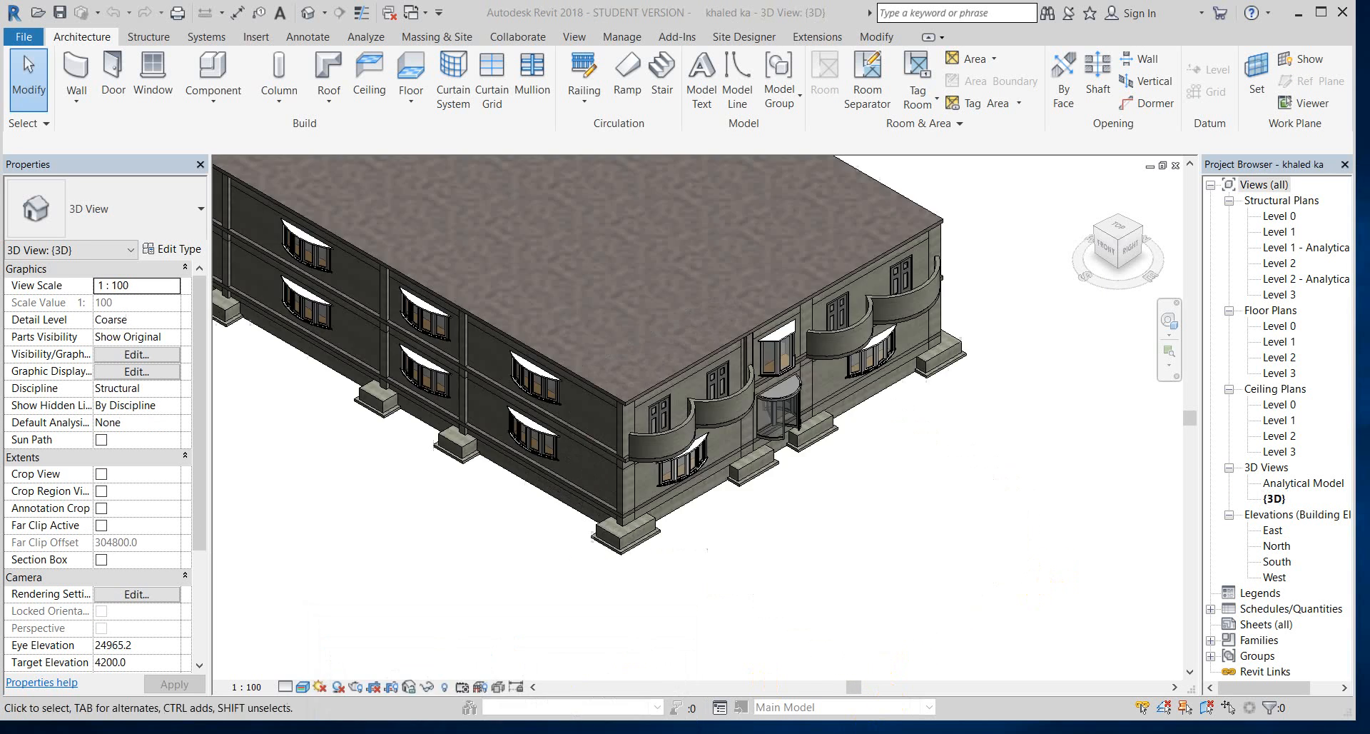
{"action": "scroll", "coordinate": [546, 461], "scroll_direction": "down", "scroll_amount": 2}
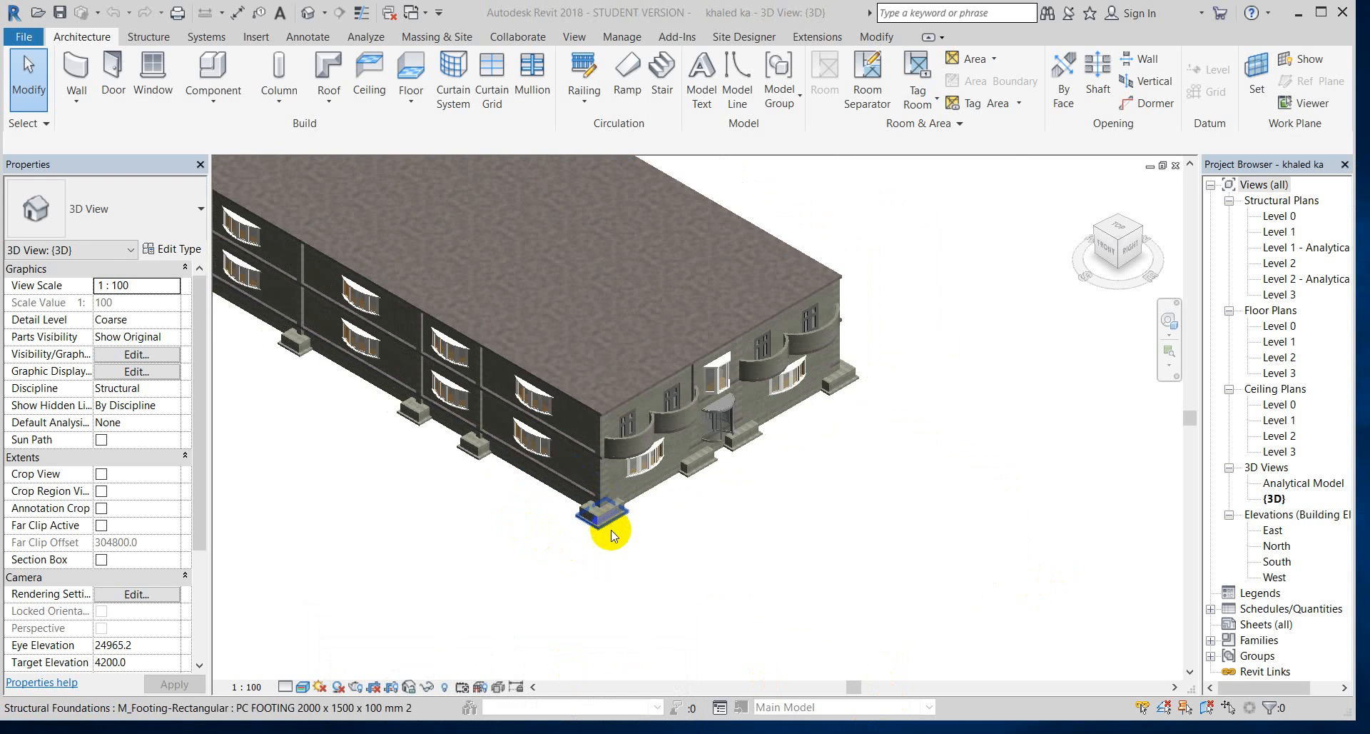
{"action": "scroll", "coordinate": [623, 543], "scroll_direction": "up", "scroll_amount": 4}
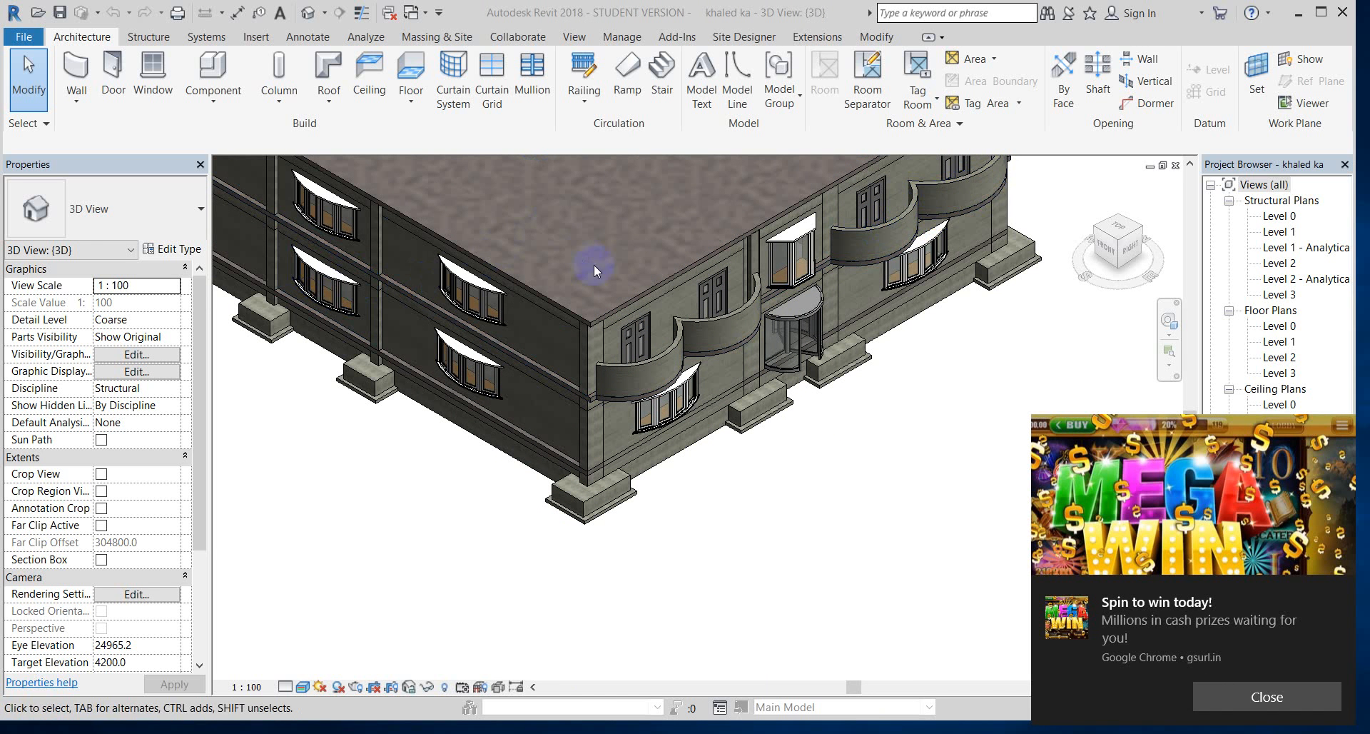
- Select the finished model's top floor slab to examine its extent and constraints, and clear the selection
{"action": "left_click", "coordinate": [484, 491]}
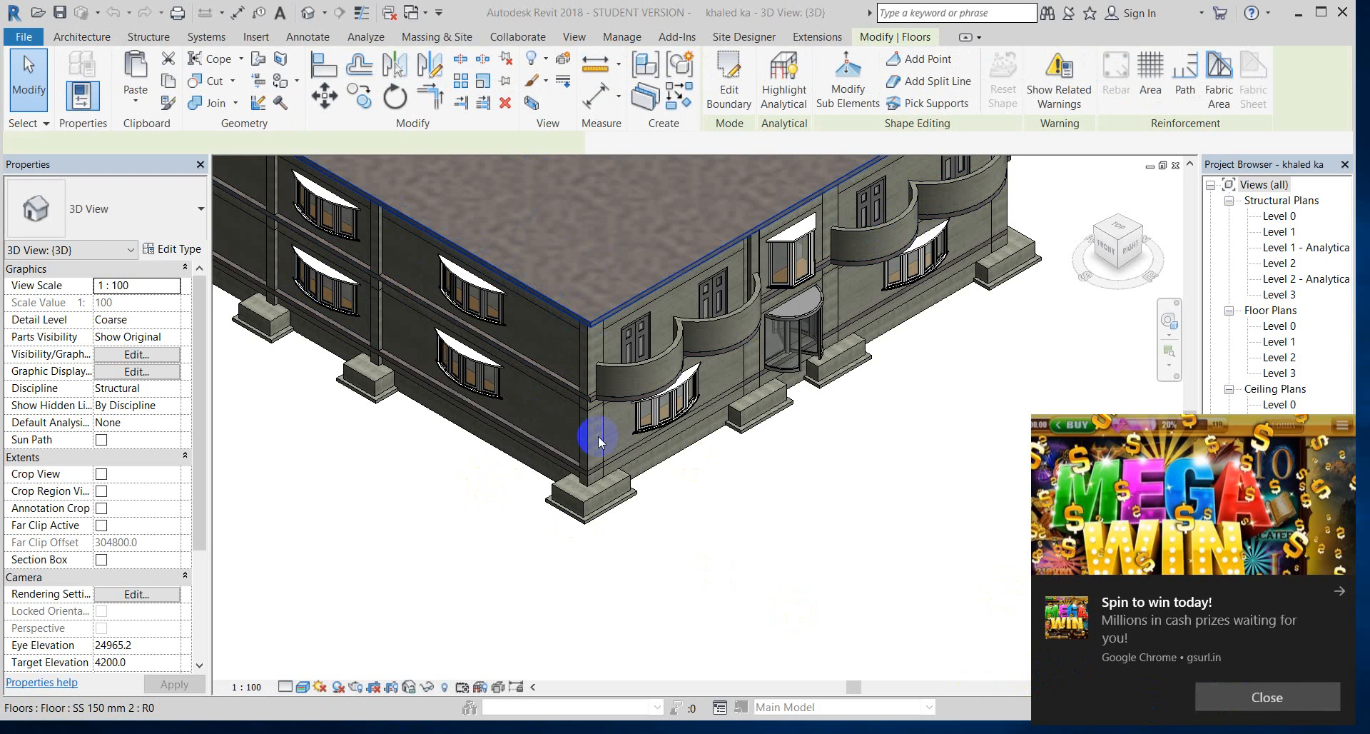
{"action": "scroll", "coordinate": [634, 539], "scroll_direction": "down", "scroll_amount": 3}
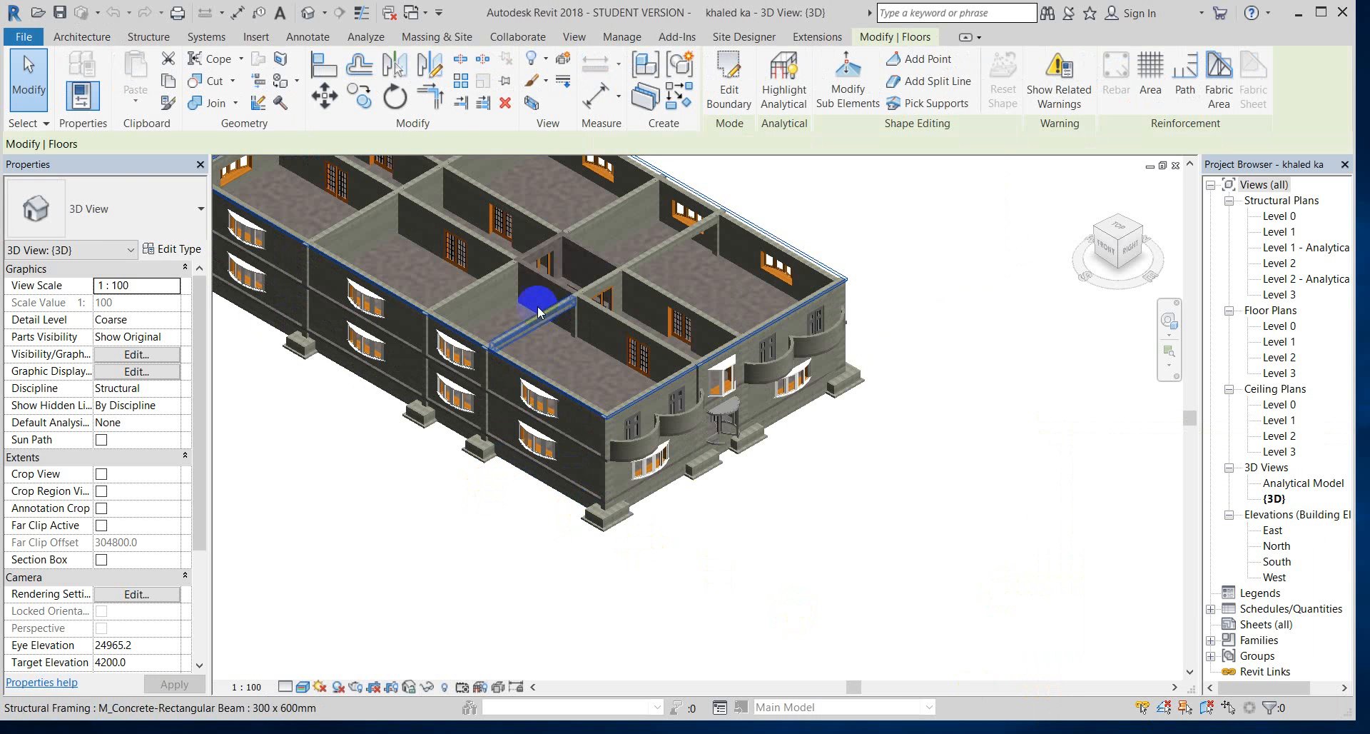
{"action": "scroll", "coordinate": [537, 306], "scroll_direction": "down", "scroll_amount": 3}
{"action": "scroll", "coordinate": [413, 437], "scroll_direction": "down", "scroll_amount": 2}
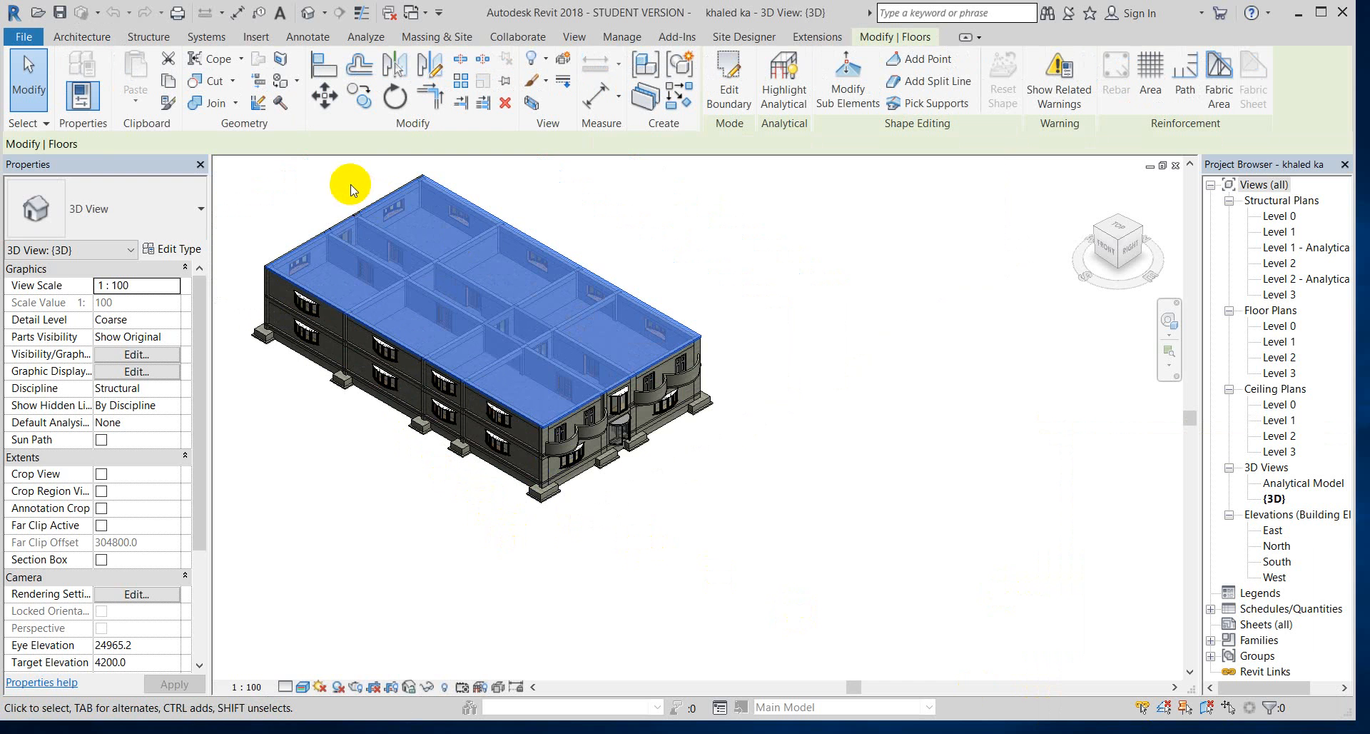
{"action": "scroll", "coordinate": [300, 197], "scroll_direction": "up", "scroll_amount": 3}
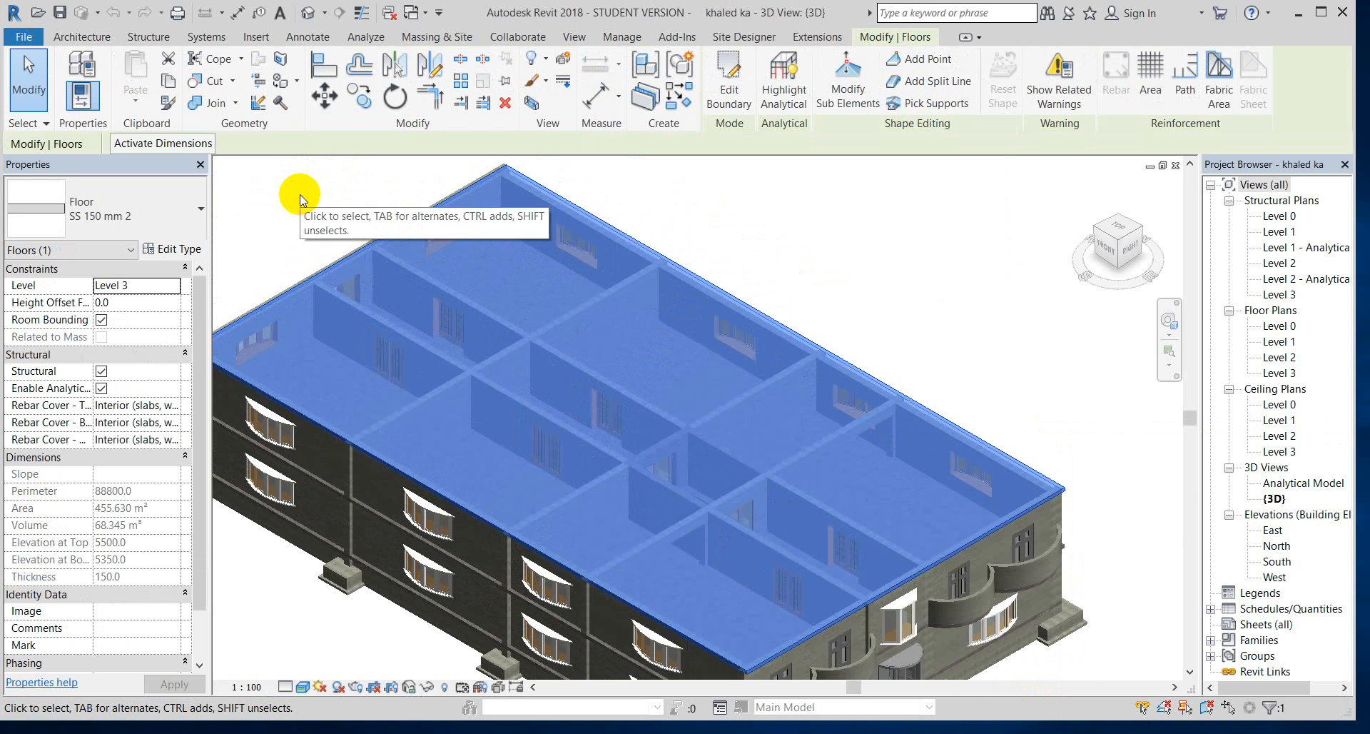
{"action": "scroll", "coordinate": [300, 199], "scroll_direction": "up", "scroll_amount": 1}
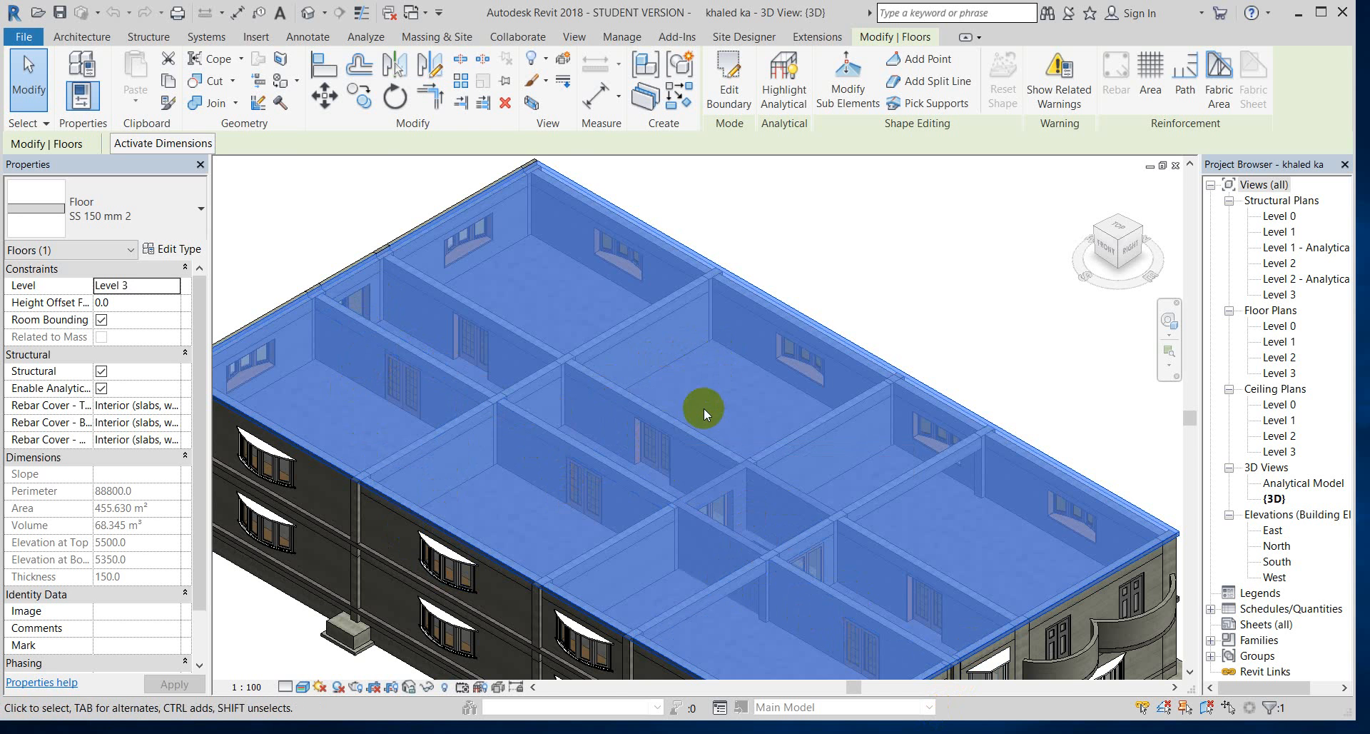
{"action": "scroll", "coordinate": [704, 414], "scroll_direction": "down", "scroll_amount": 3}
{"action": "scroll", "coordinate": [756, 360], "scroll_direction": "up", "scroll_amount": 5}
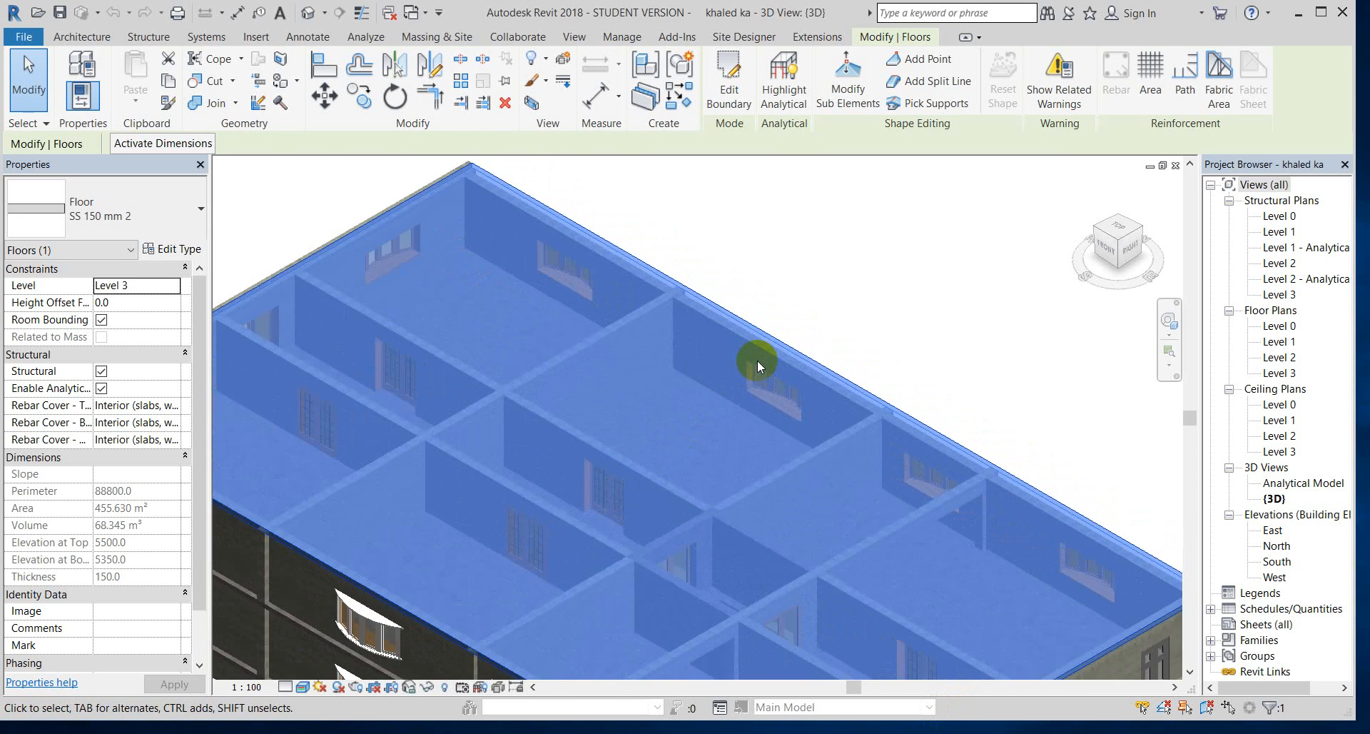
{"action": "scroll", "coordinate": [757, 360], "scroll_direction": "up", "scroll_amount": 3}
{"action": "left_click", "coordinate": [738, 440]}
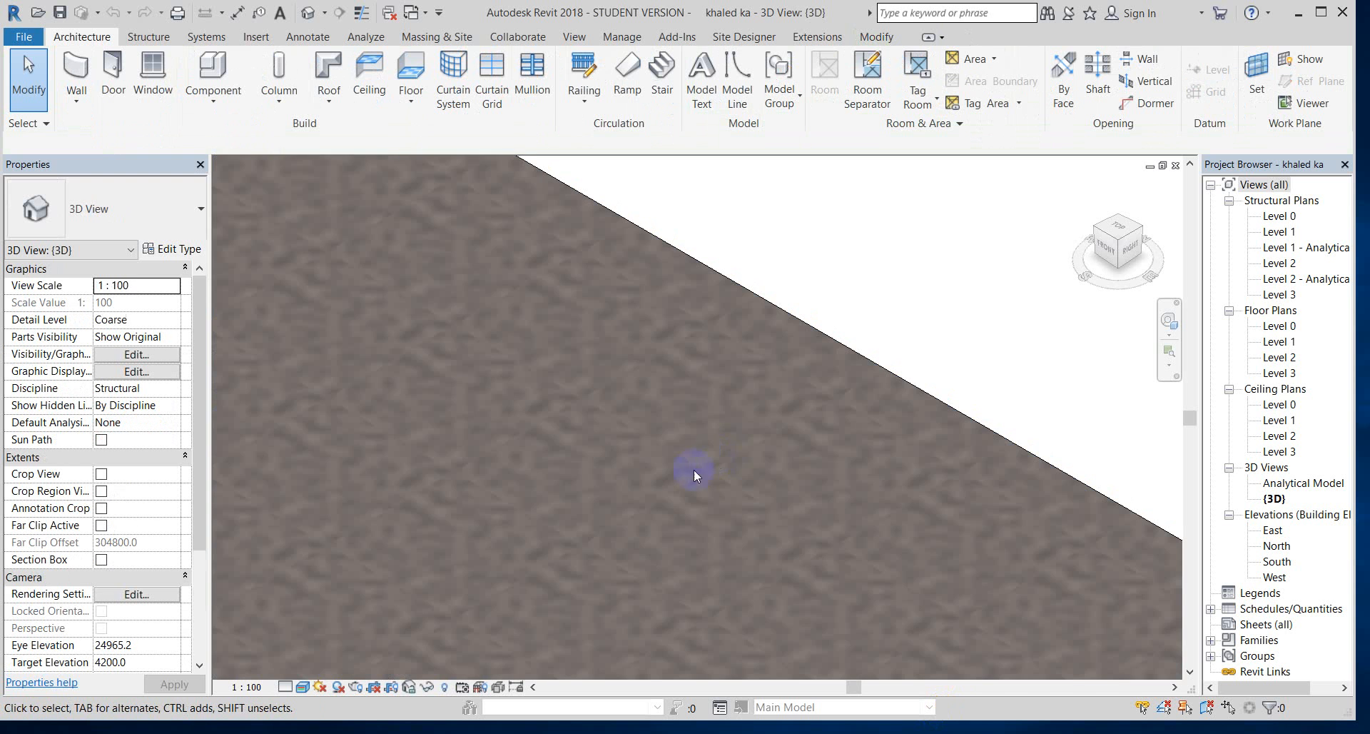
{"action": "scroll", "coordinate": [534, 461], "scroll_direction": "down", "scroll_amount": 5}
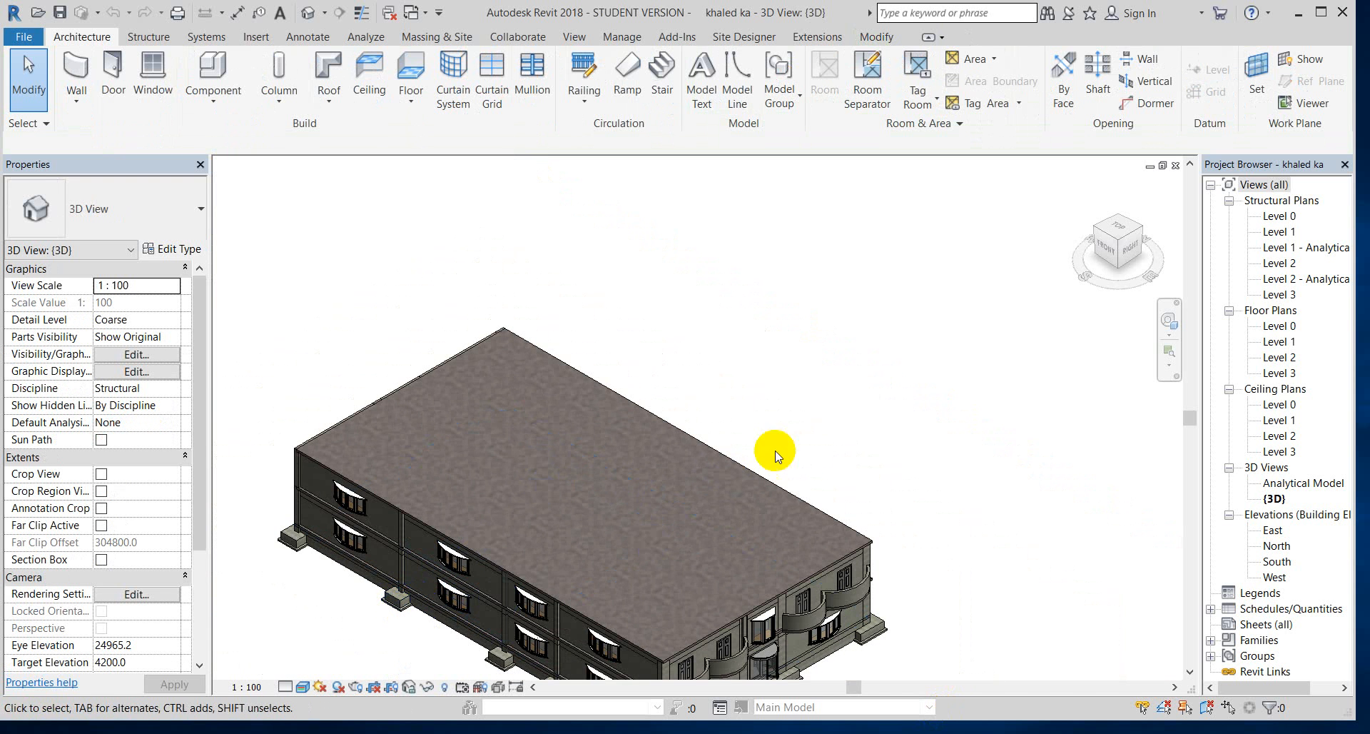
- Examine the finished model's curved balconies, upper doors and the bay window above the revolving entrance door from a lower angle
{"action": "middle_click_drag", "start_coordinate": [943, 448], "coordinate": [984, 334], "text": "shift"}
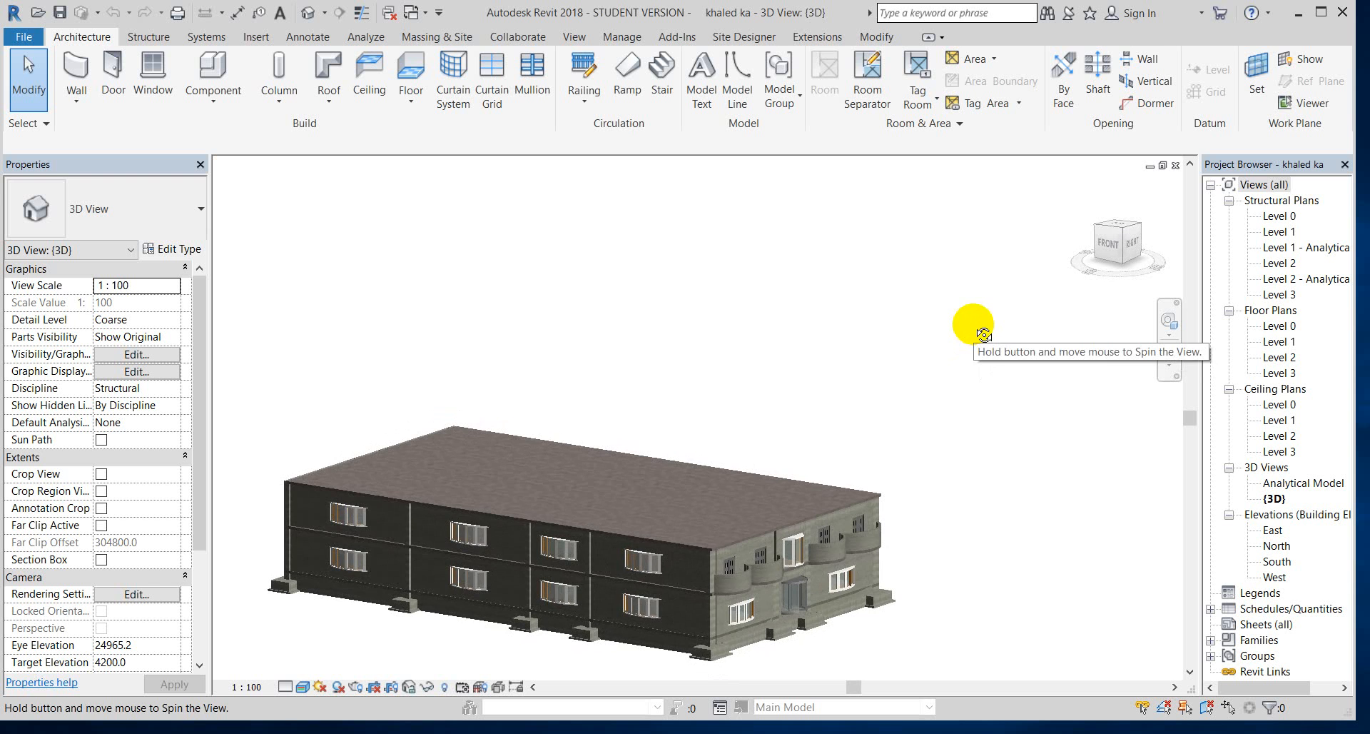
{"action": "scroll", "coordinate": [760, 597], "scroll_direction": "up", "scroll_amount": 4}
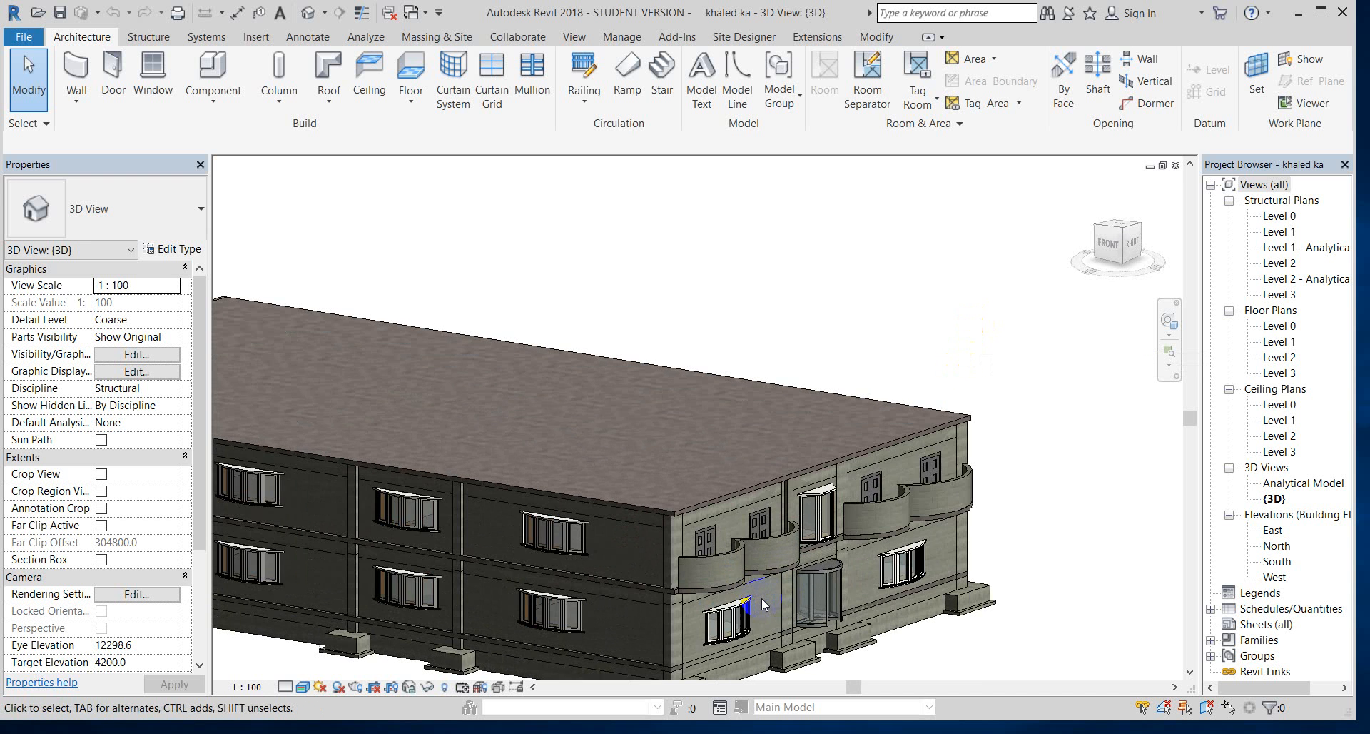
{"action": "scroll", "coordinate": [821, 600], "scroll_direction": "up", "scroll_amount": 2}
{"action": "scroll", "coordinate": [975, 548], "scroll_direction": "up", "scroll_amount": 2}
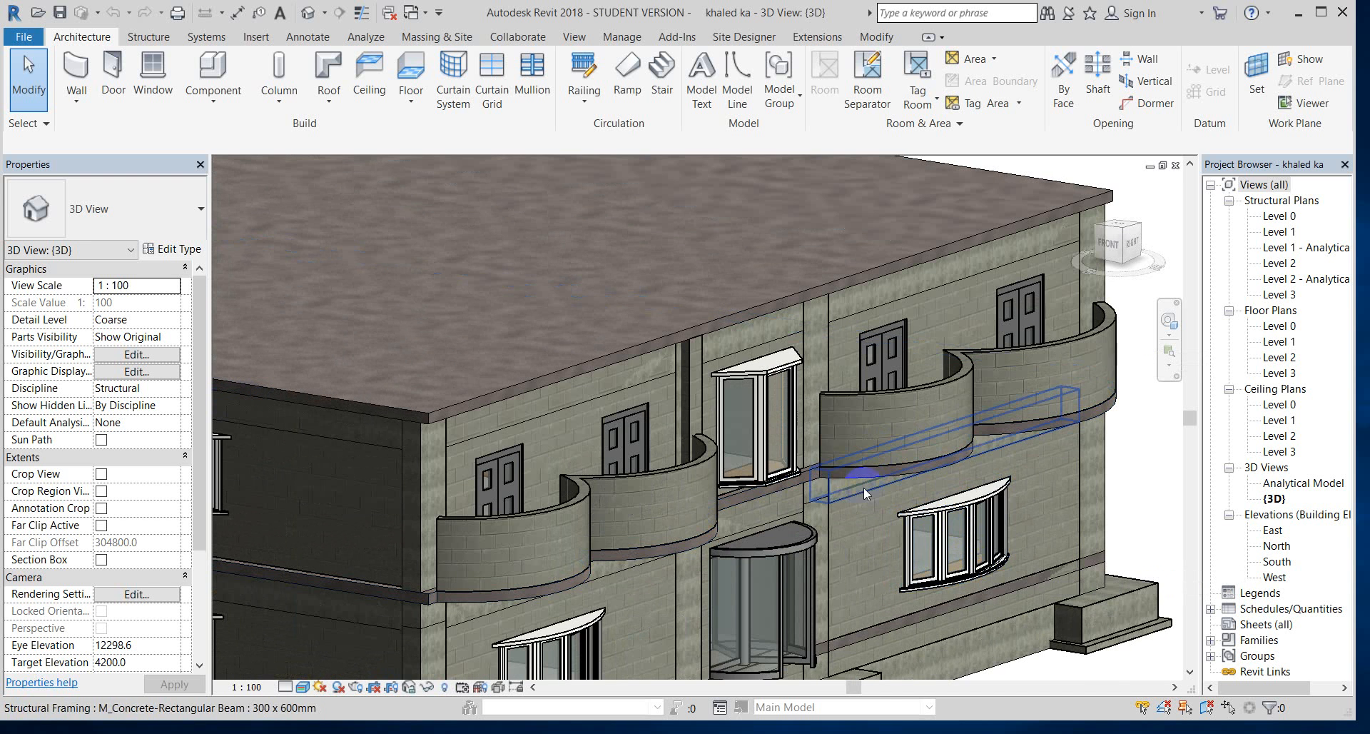
{"action": "scroll", "coordinate": [862, 545], "scroll_direction": "up", "scroll_amount": 3}
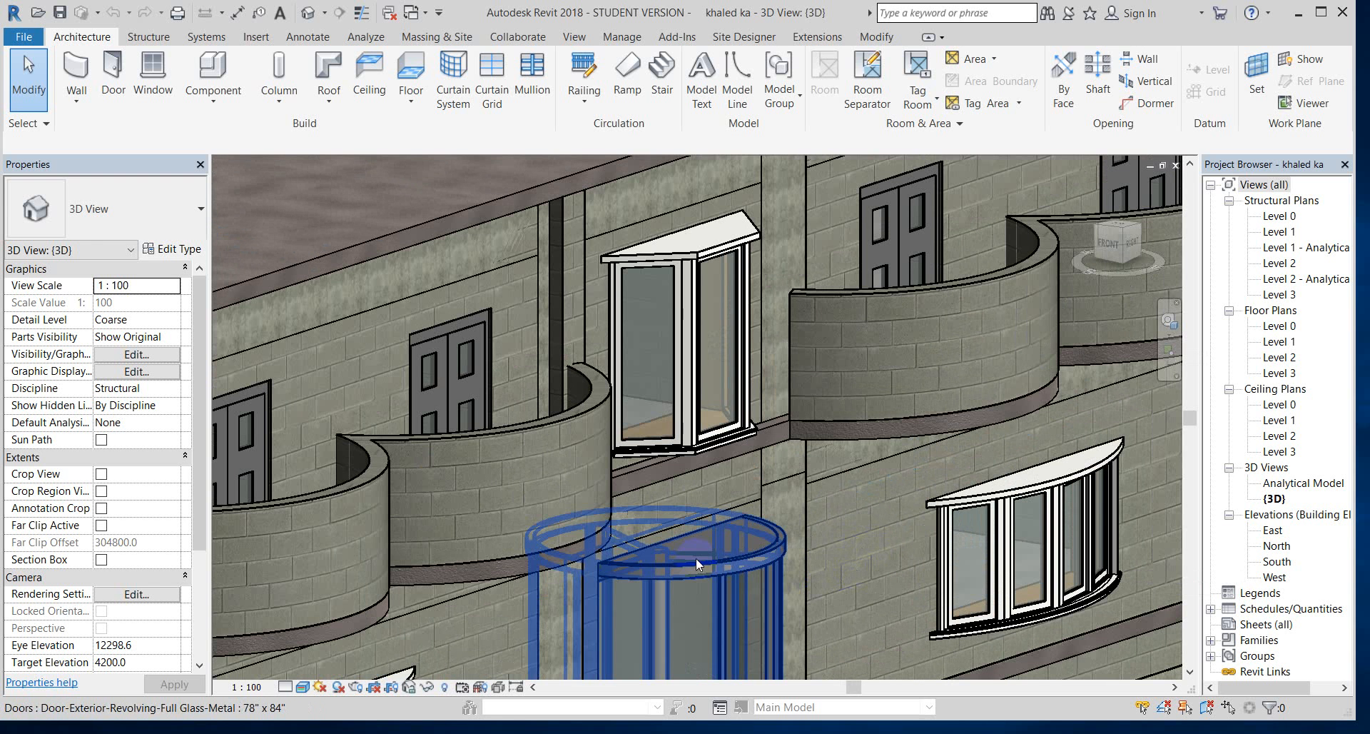